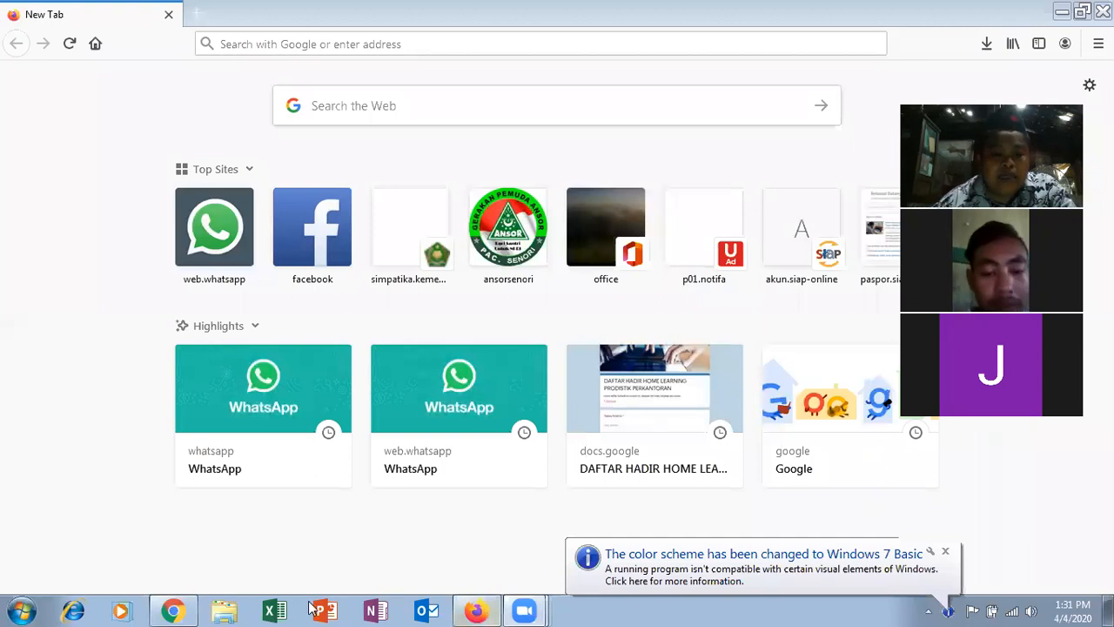
{"action": "left_click", "coordinate": [178, 609]}
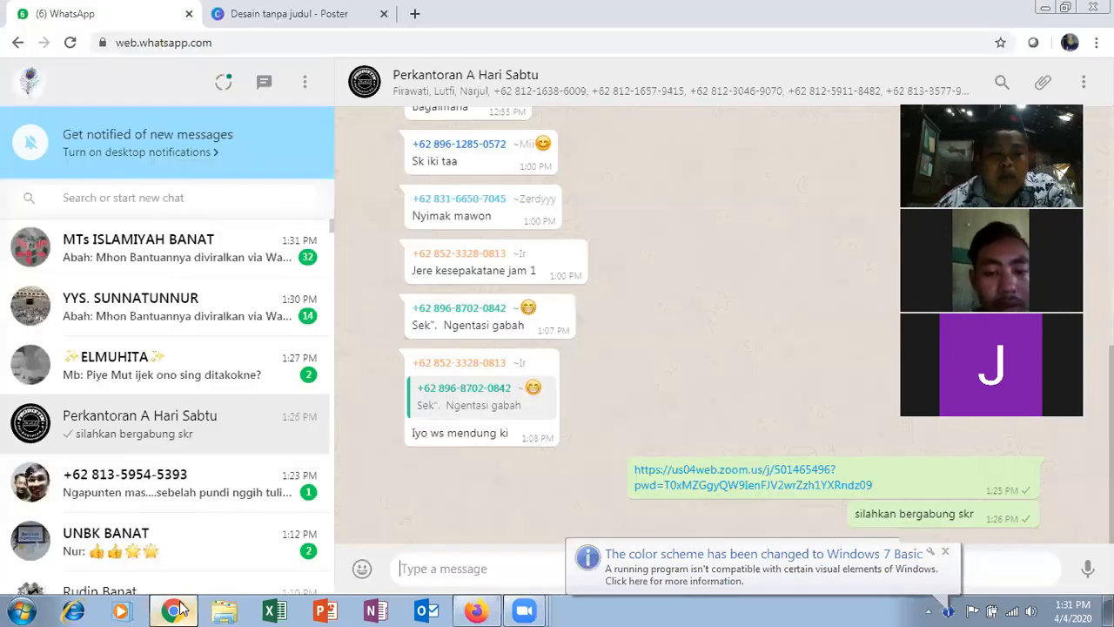
{"action": "key", "text": "alt+Tab"}
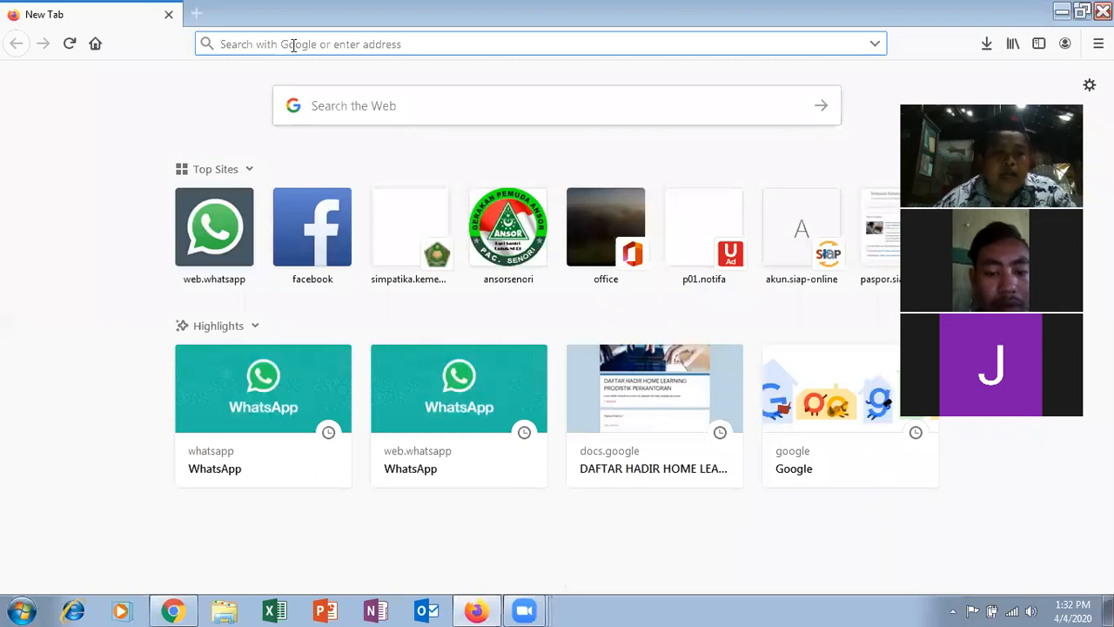
{"action": "type", "text": "ca"}
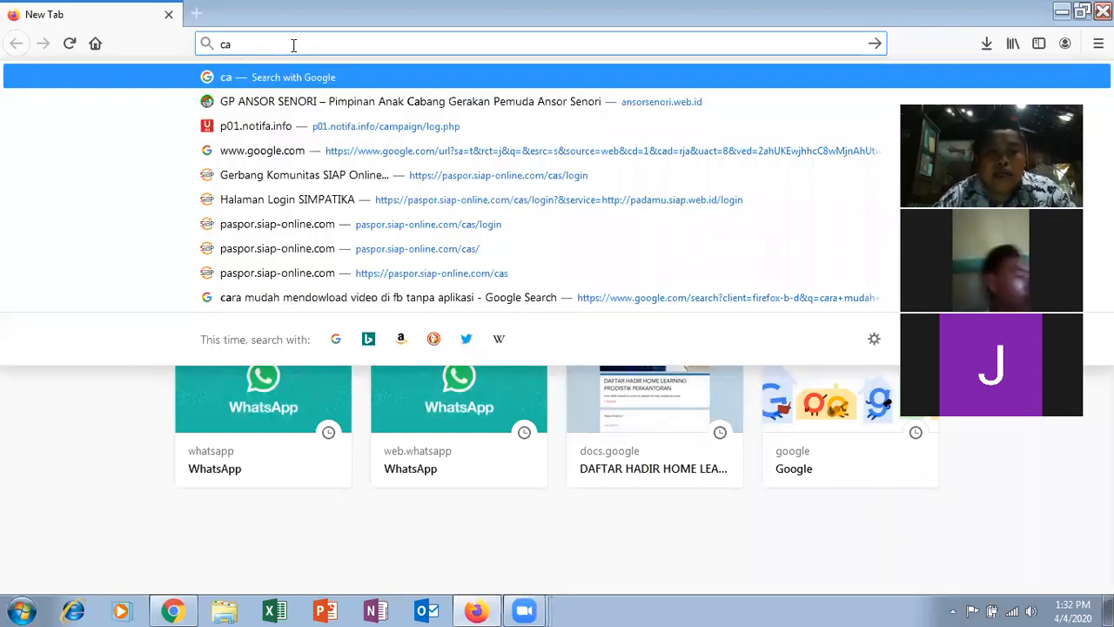
{"action": "type", "text": "nv"}
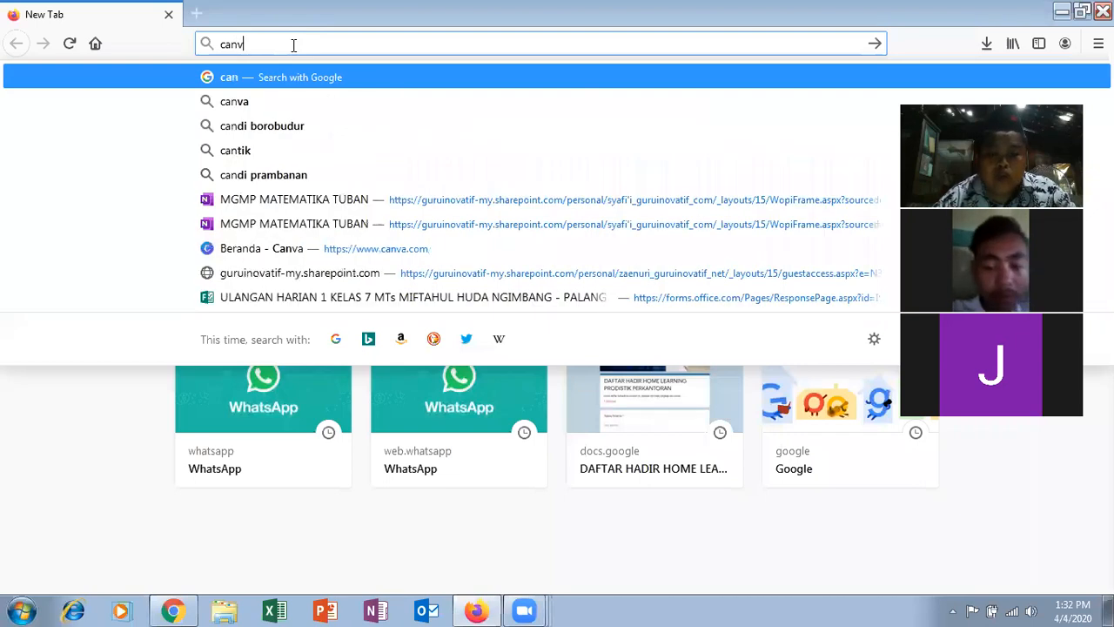
{"action": "type", "text": "a"}
{"action": "key", "text": "Return"}
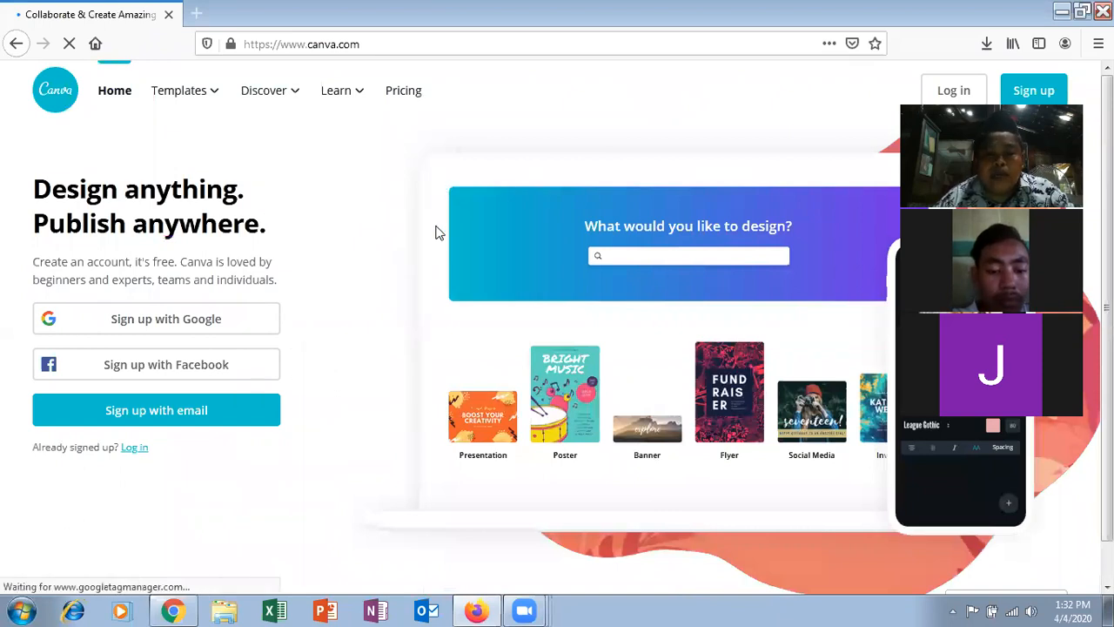
{"action": "scroll", "coordinate": [439, 232], "scroll_direction": "down", "scroll_amount": 1}
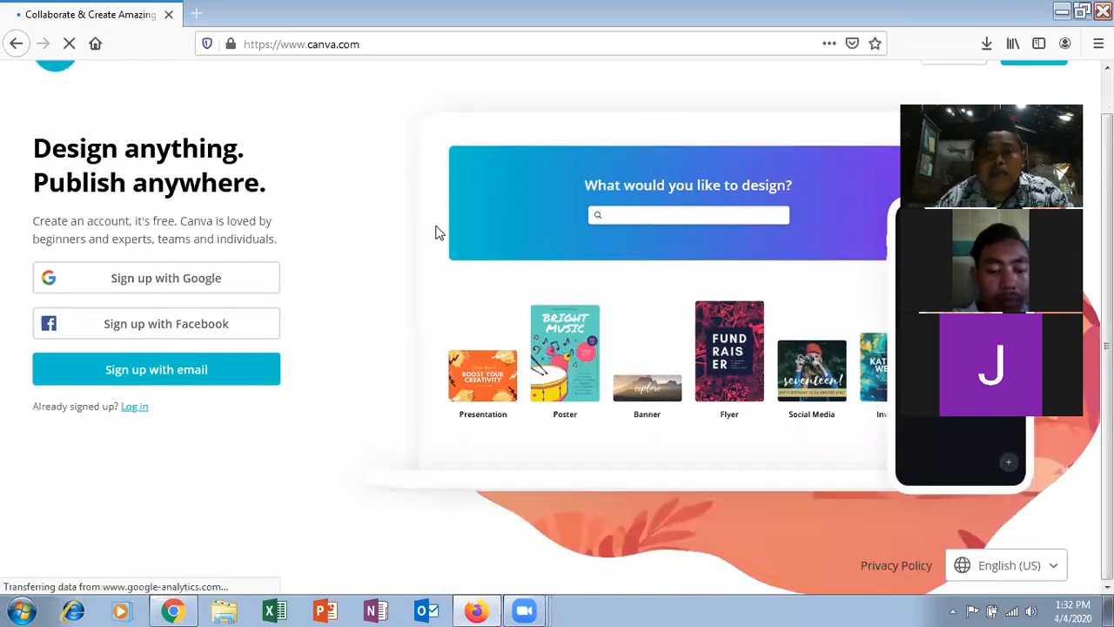
{"action": "scroll", "coordinate": [442, 227], "scroll_direction": "up", "scroll_amount": 1}
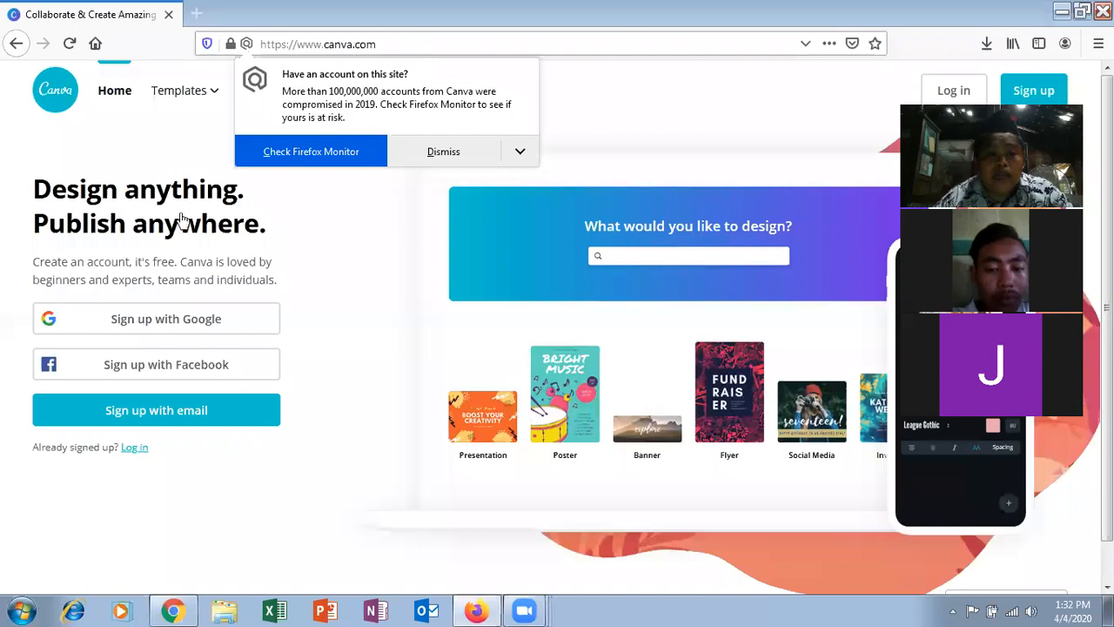
{"action": "key", "text": "ctrl+l"}
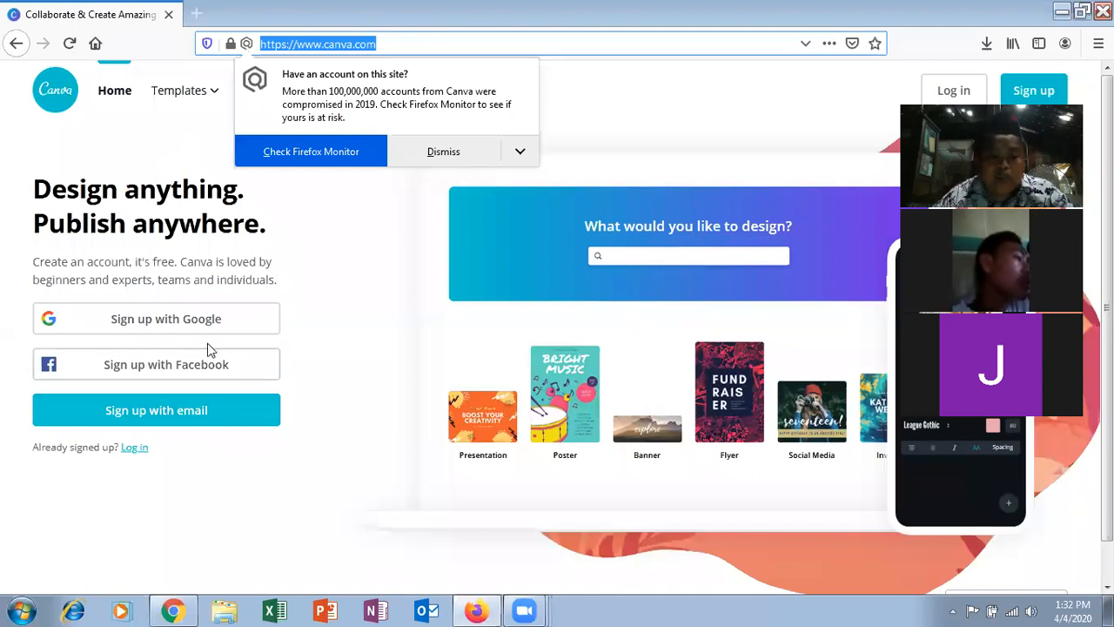
- Switch to Chrome and show the untitled Canva poster design
{"action": "mouse_move", "coordinate": [485, 608]}
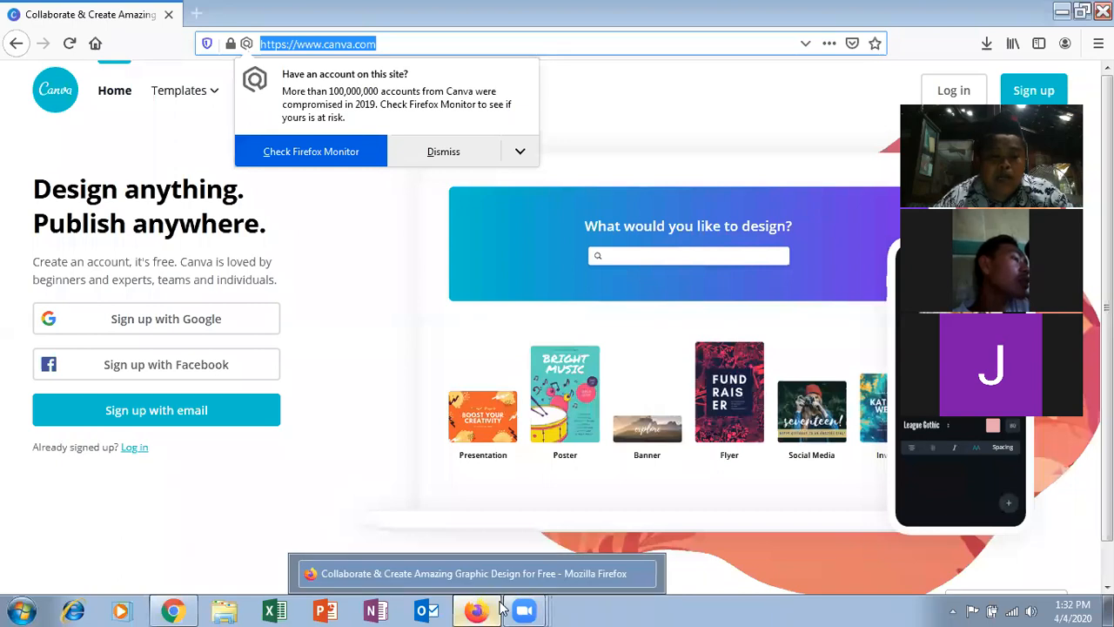
{"action": "left_click", "coordinate": [189, 609]}
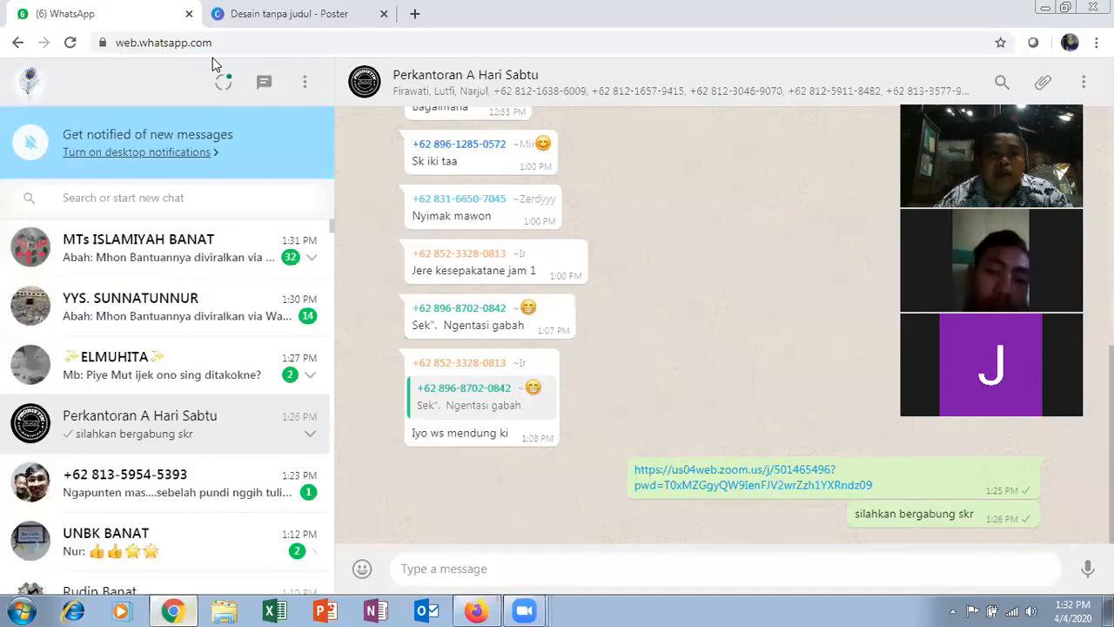
{"action": "key", "text": "ctrl+Tab"}
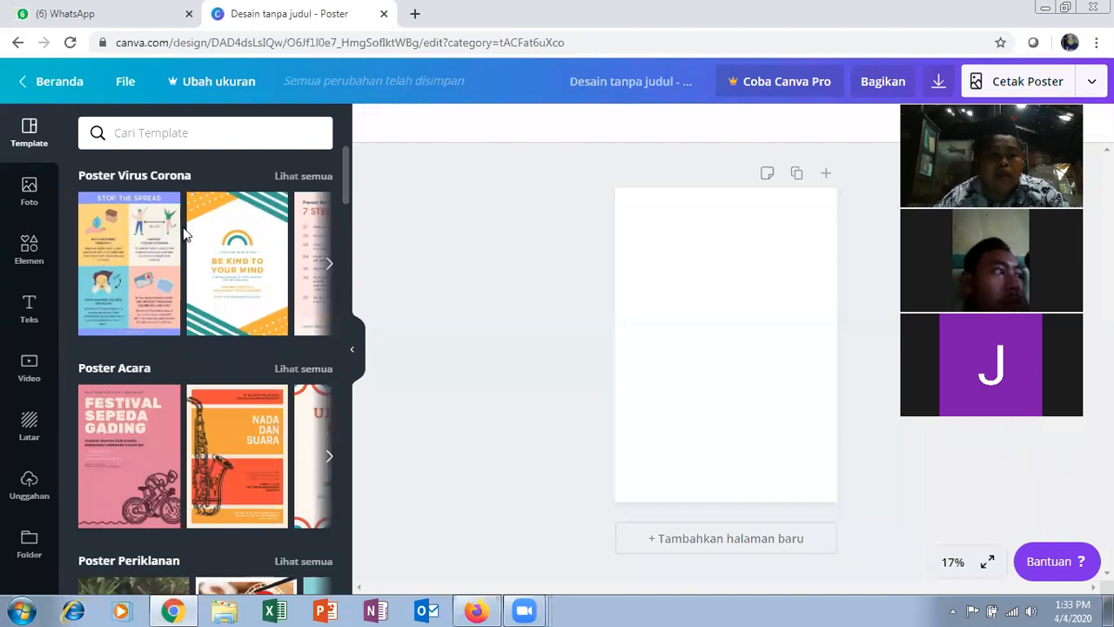
- Browse the poster template categories, from the virus corona posters through to the climate change and concert posters
{"action": "scroll", "coordinate": [183, 233], "scroll_direction": "down", "scroll_amount": 2}
{"action": "scroll", "coordinate": [183, 233], "scroll_direction": "down", "scroll_amount": 2}
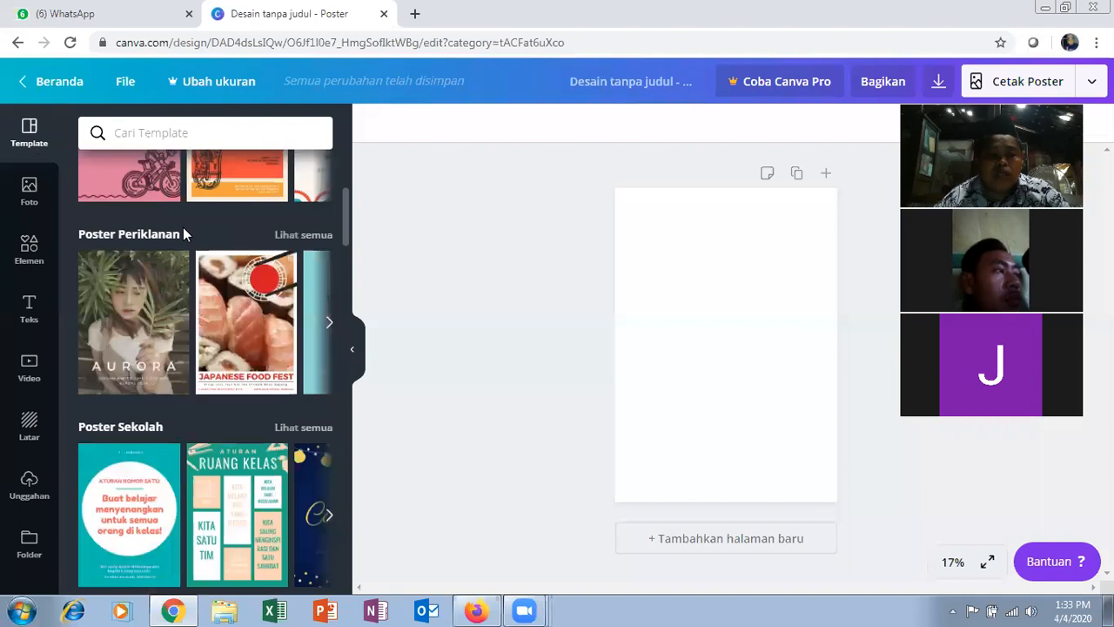
{"action": "scroll", "coordinate": [183, 231], "scroll_direction": "down", "scroll_amount": 2}
{"action": "scroll", "coordinate": [332, 279], "scroll_direction": "down", "scroll_amount": 2}
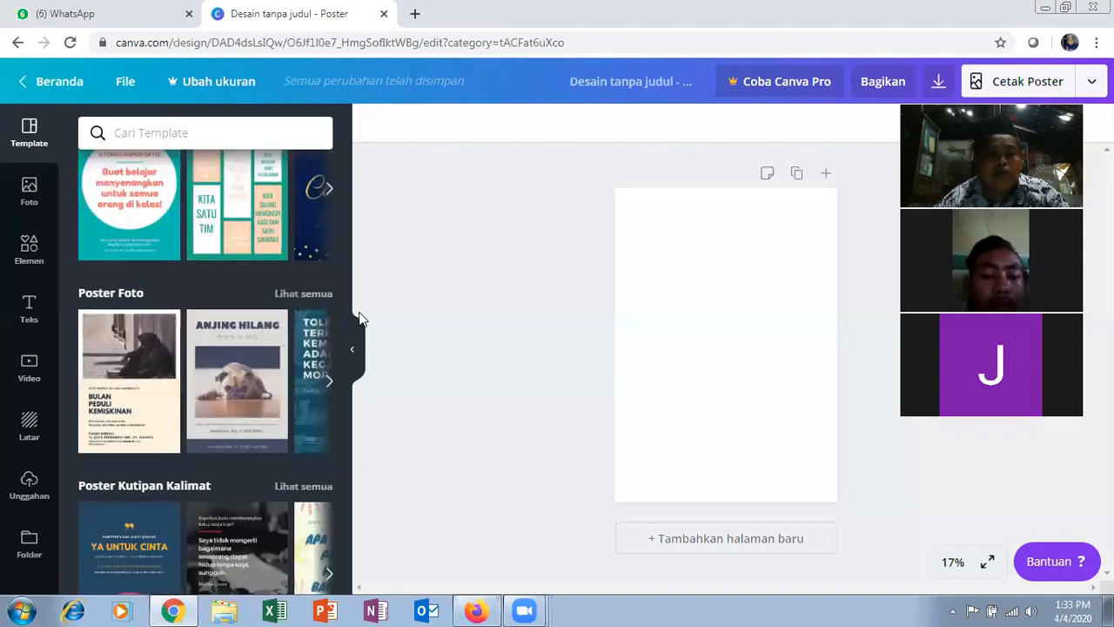
{"action": "scroll", "coordinate": [332, 278], "scroll_direction": "up", "scroll_amount": 3}
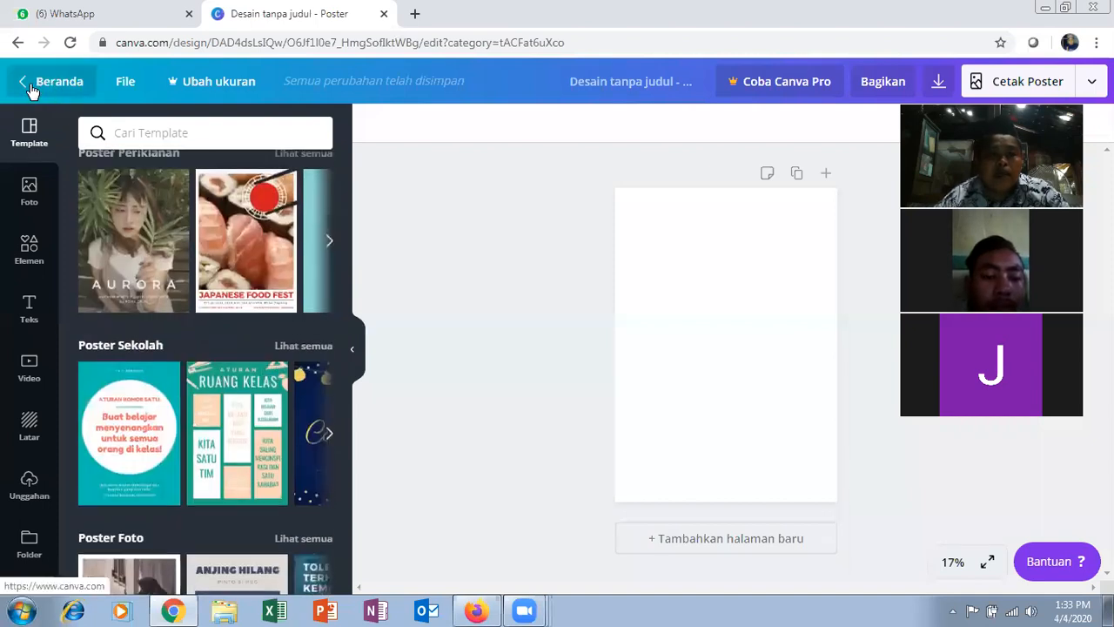
{"action": "left_click_drag", "start_coordinate": [31, 91], "coordinate": [428, 210]}
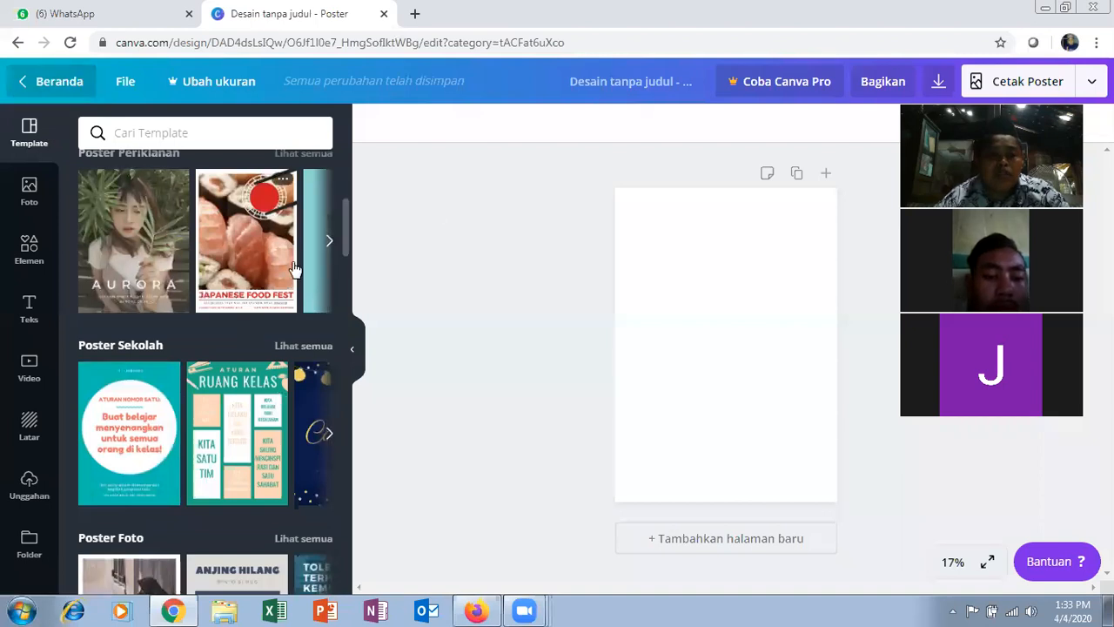
{"action": "scroll", "coordinate": [293, 269], "scroll_direction": "down", "scroll_amount": 5}
{"action": "scroll", "coordinate": [292, 270], "scroll_direction": "down", "scroll_amount": 4}
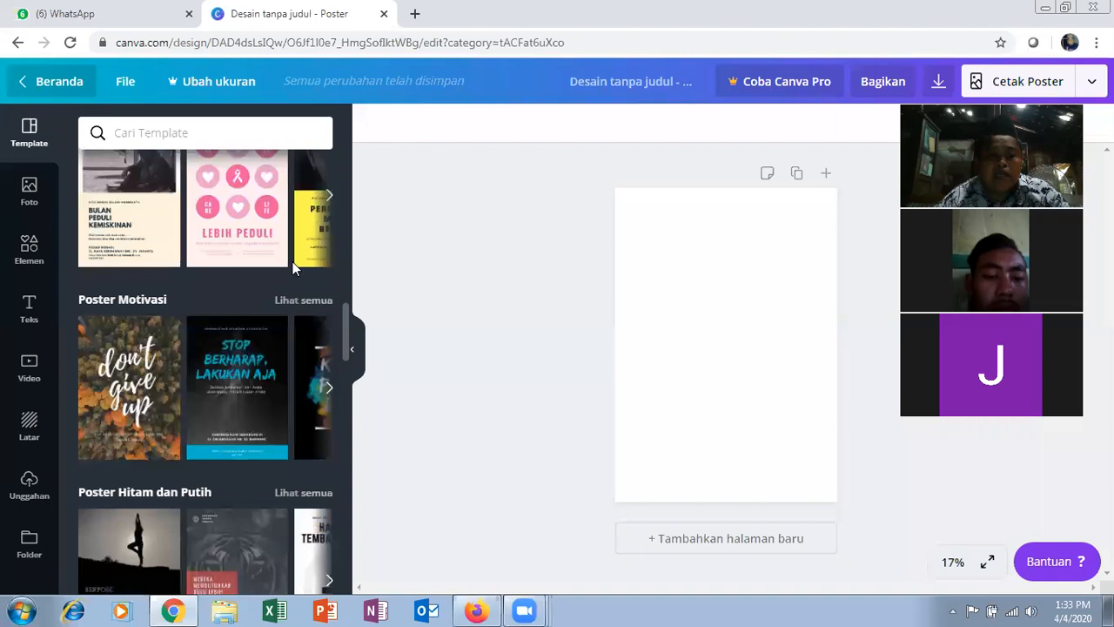
{"action": "scroll", "coordinate": [221, 368], "scroll_direction": "down", "scroll_amount": 2}
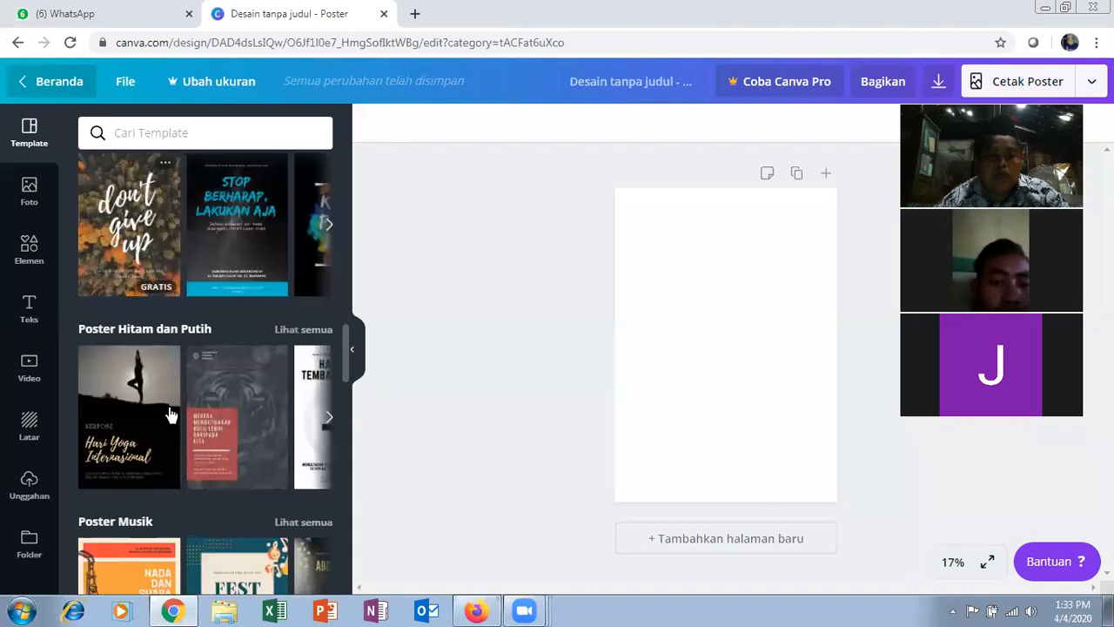
{"action": "scroll", "coordinate": [139, 317], "scroll_direction": "down", "scroll_amount": 3}
{"action": "scroll", "coordinate": [169, 374], "scroll_direction": "down", "scroll_amount": 3}
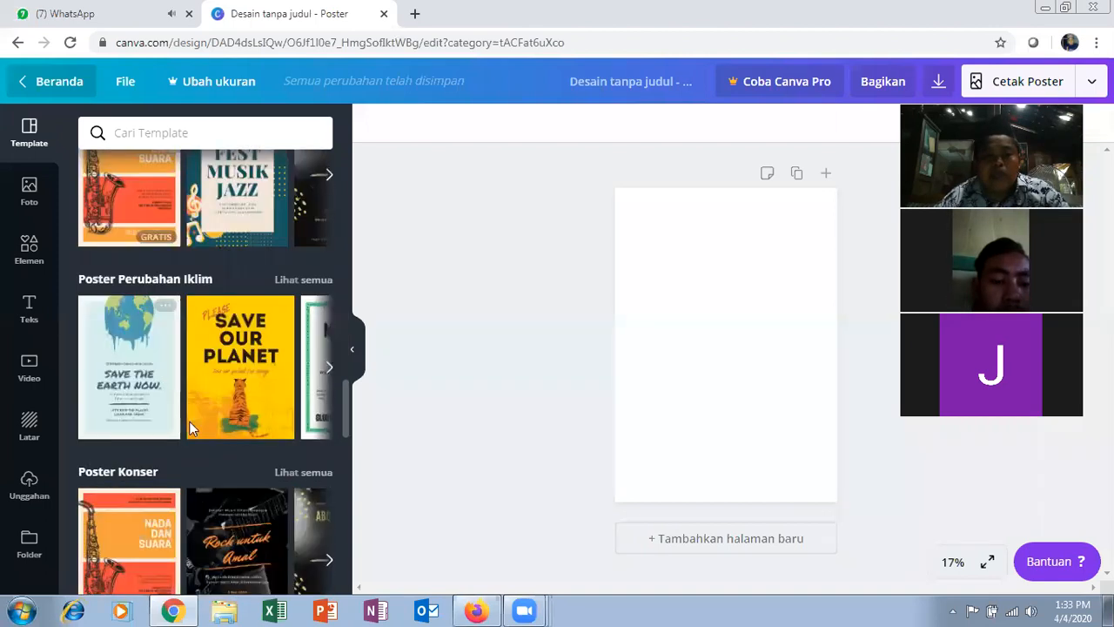
- Apply the "Be Kind to Your Mind" template from the Poster Virus Corona category to the blank page
{"action": "scroll", "coordinate": [226, 361], "scroll_direction": "up", "scroll_amount": 10}
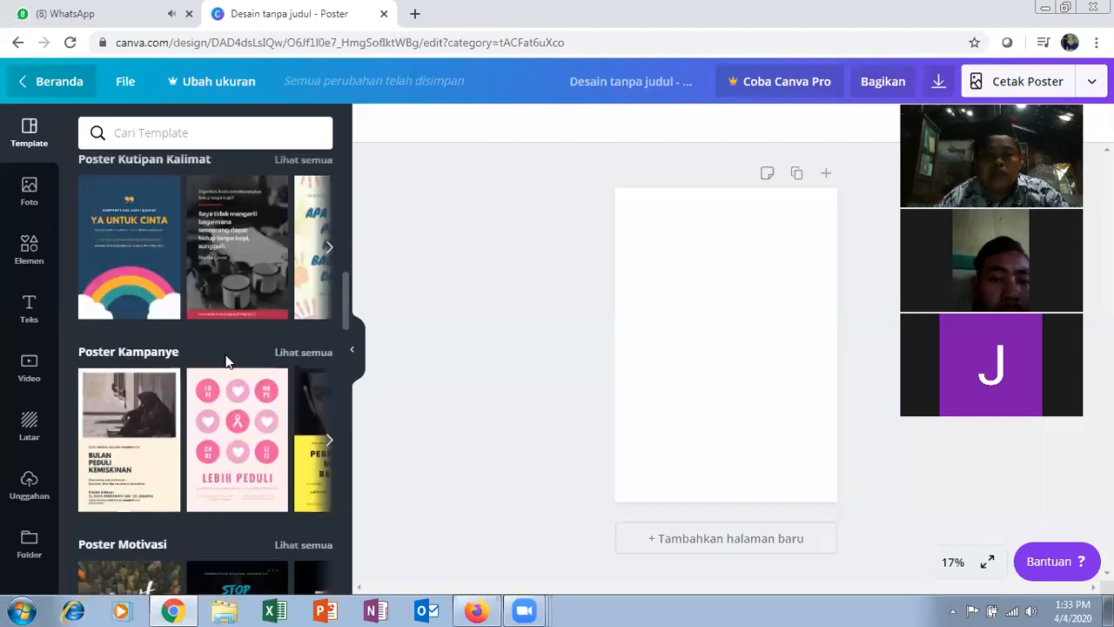
{"action": "scroll", "coordinate": [225, 361], "scroll_direction": "up", "scroll_amount": 5}
{"action": "scroll", "coordinate": [225, 361], "scroll_direction": "up", "scroll_amount": 5}
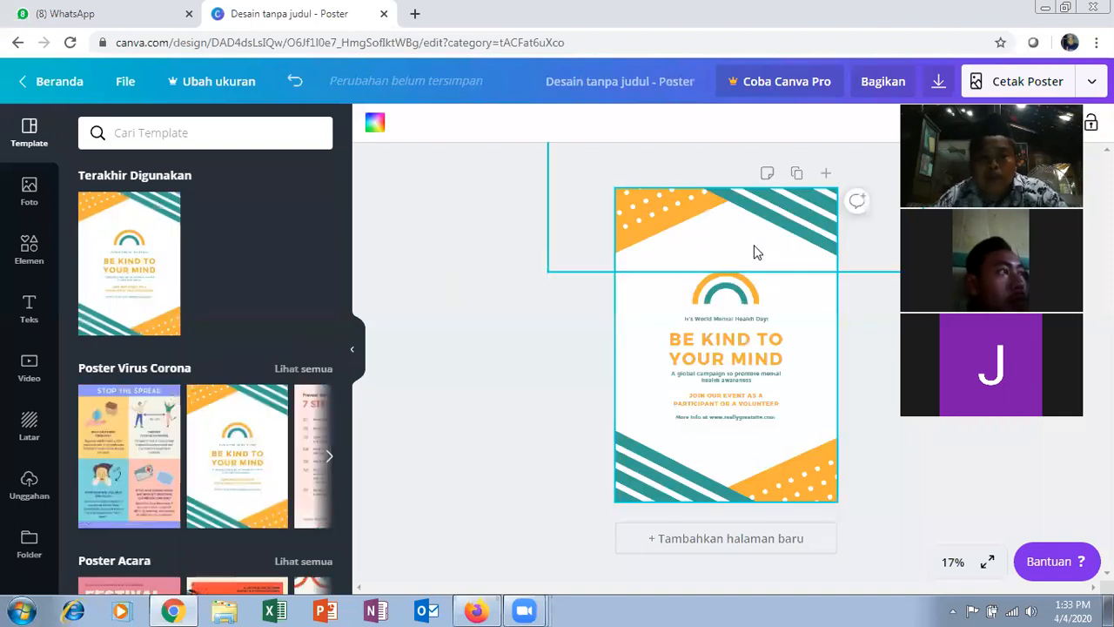
- Select the poster's upper stripes, dotted corner shape and "BE KIND TO YOUR MIND" heading in turn to examine the template's separate elements
{"action": "left_click", "coordinate": [662, 204]}
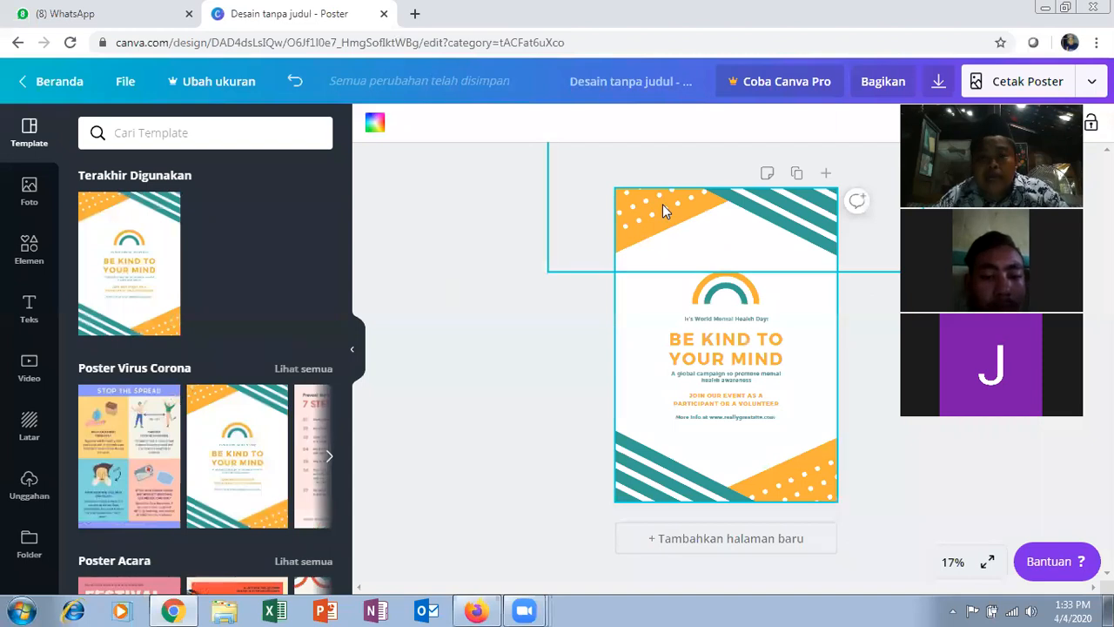
{"action": "left_click", "coordinate": [754, 205]}
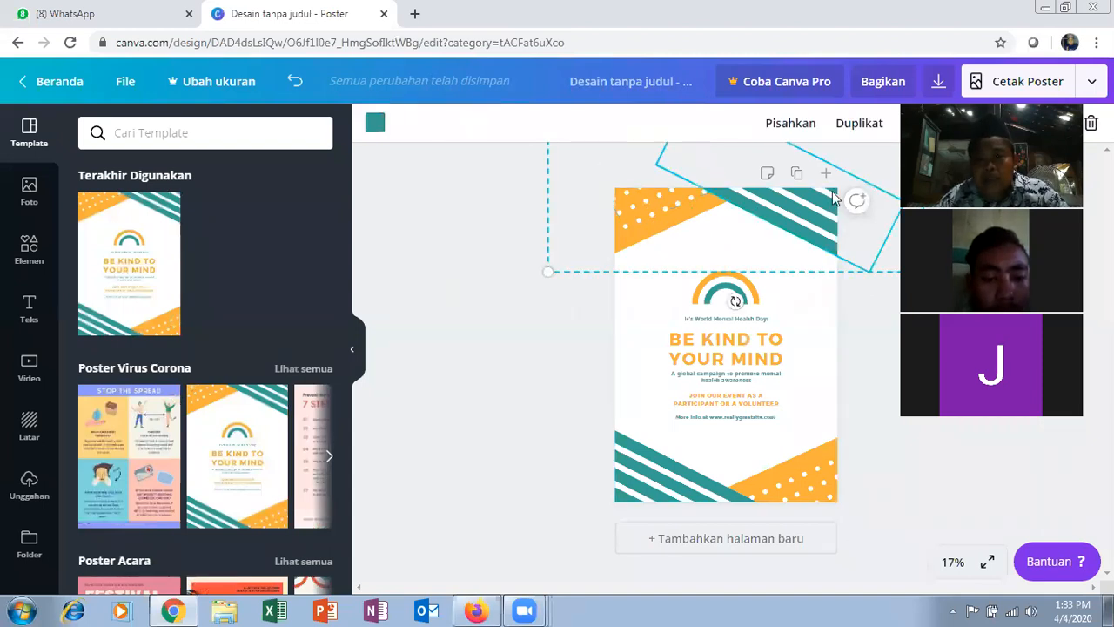
{"action": "left_click", "coordinate": [672, 216]}
{"action": "left_click", "coordinate": [780, 298]}
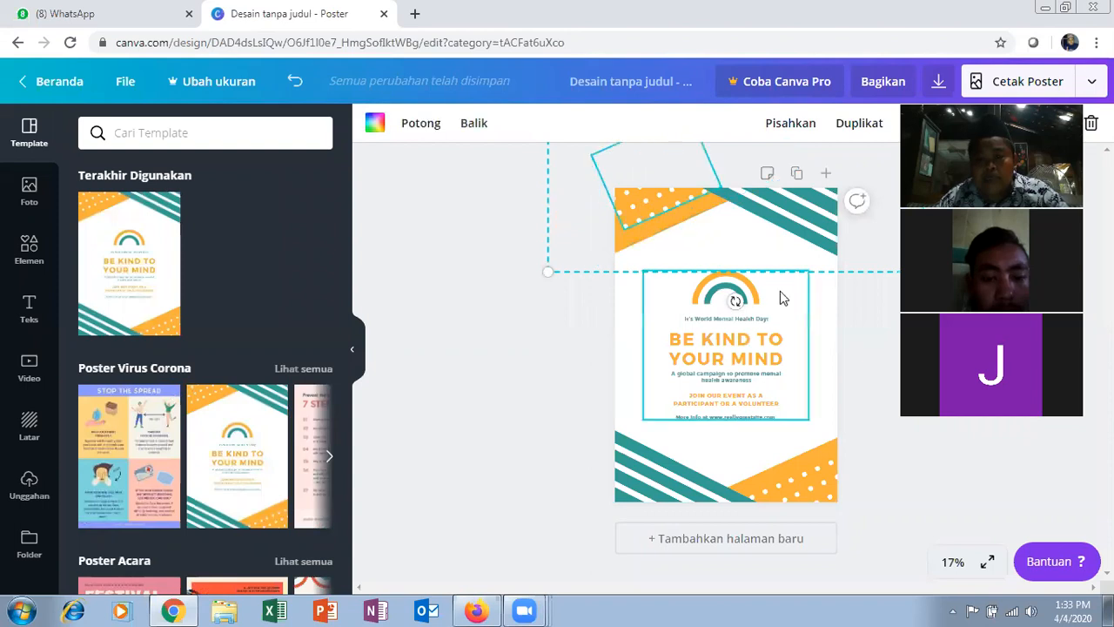
{"action": "left_click", "coordinate": [750, 313]}
{"action": "left_click", "coordinate": [731, 329]}
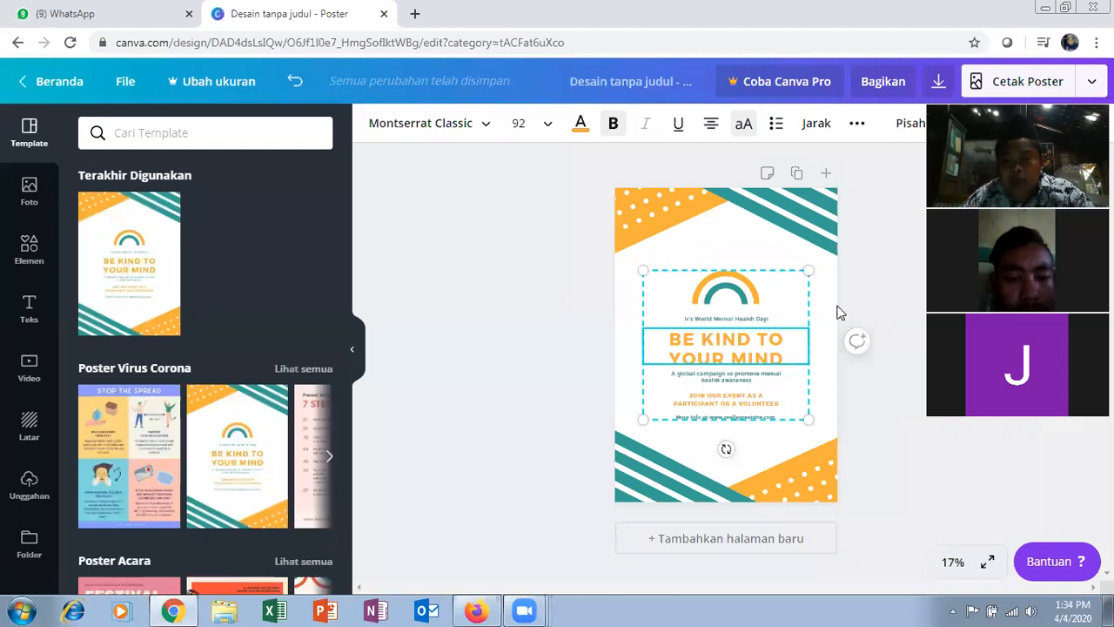
- Preview the poster in full screen, return to the editor and set the canvas zoom to 50%
{"action": "left_click", "coordinate": [991, 563]}
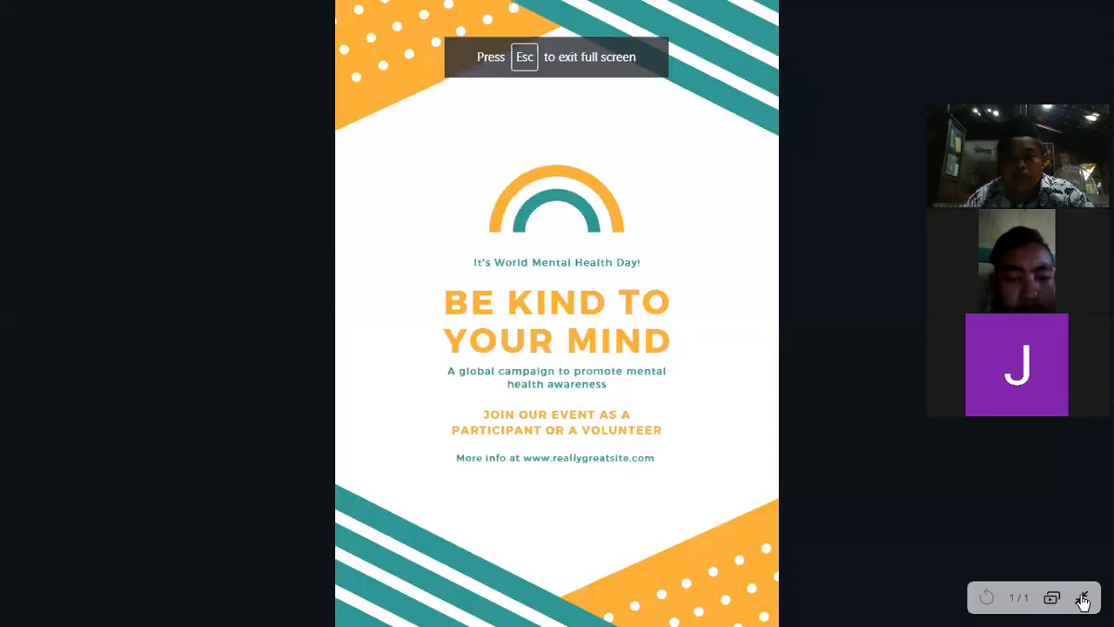
{"action": "left_click", "coordinate": [1083, 598]}
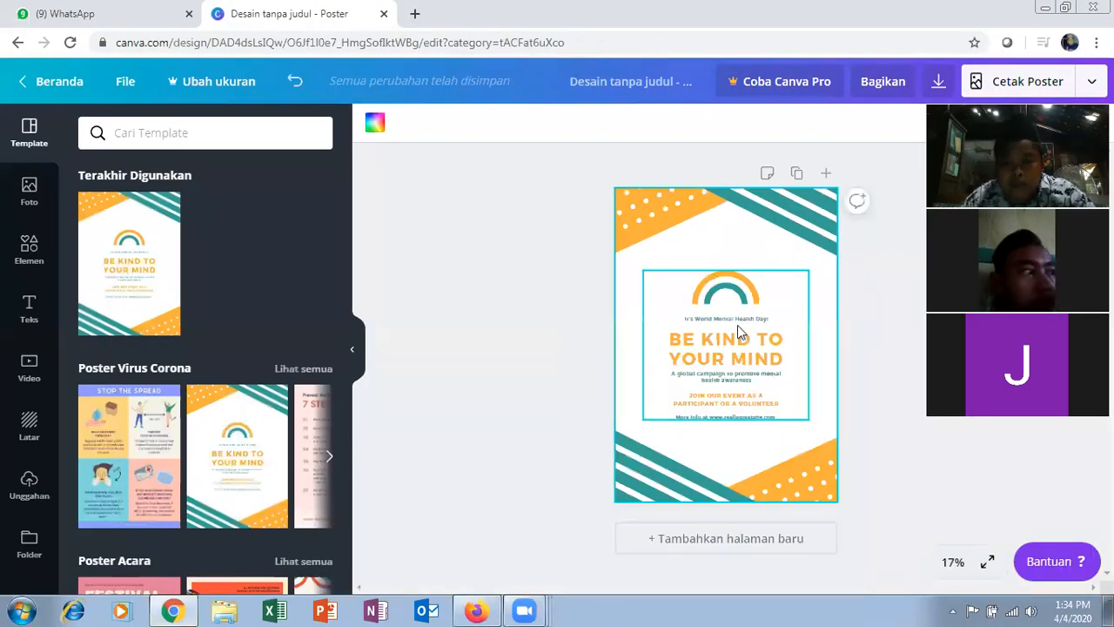
{"action": "left_click", "coordinate": [954, 563]}
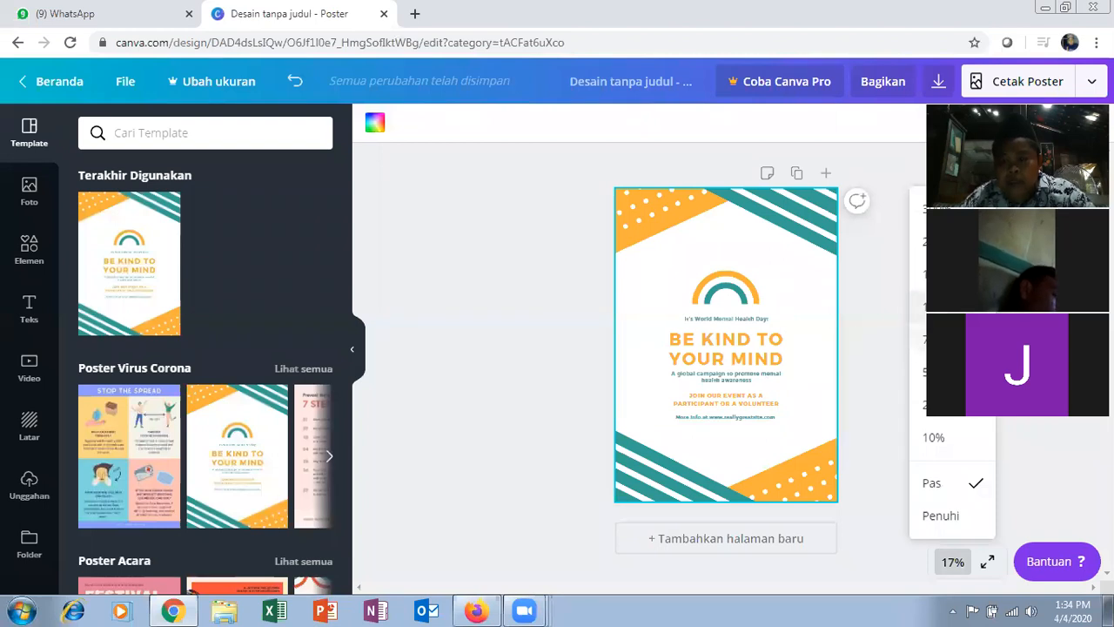
{"action": "left_click", "coordinate": [929, 339]}
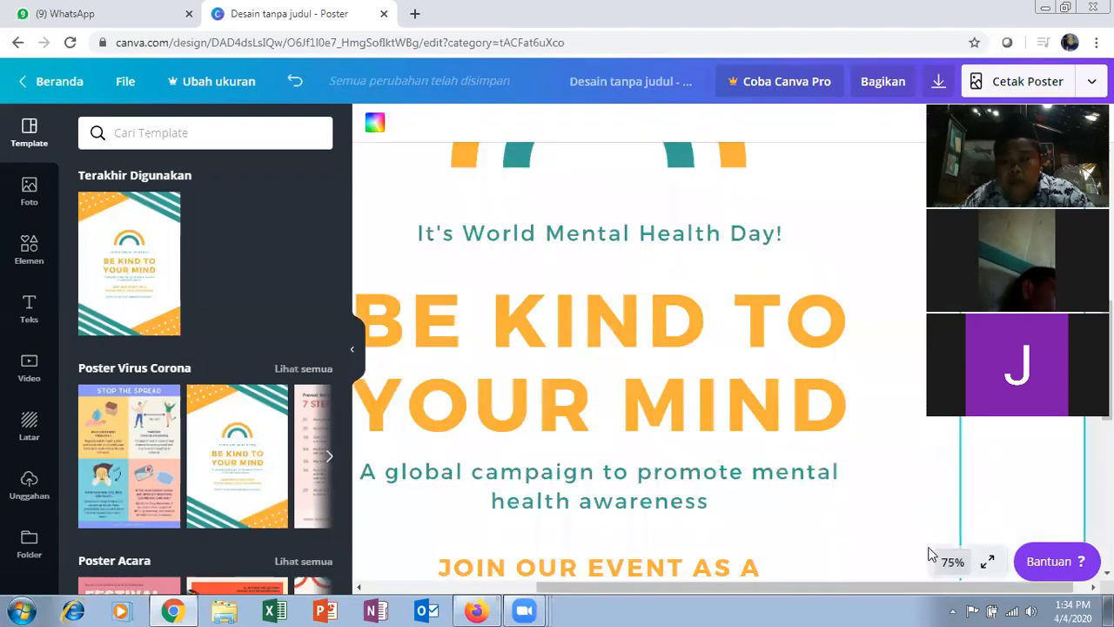
{"action": "left_click", "coordinate": [929, 371]}
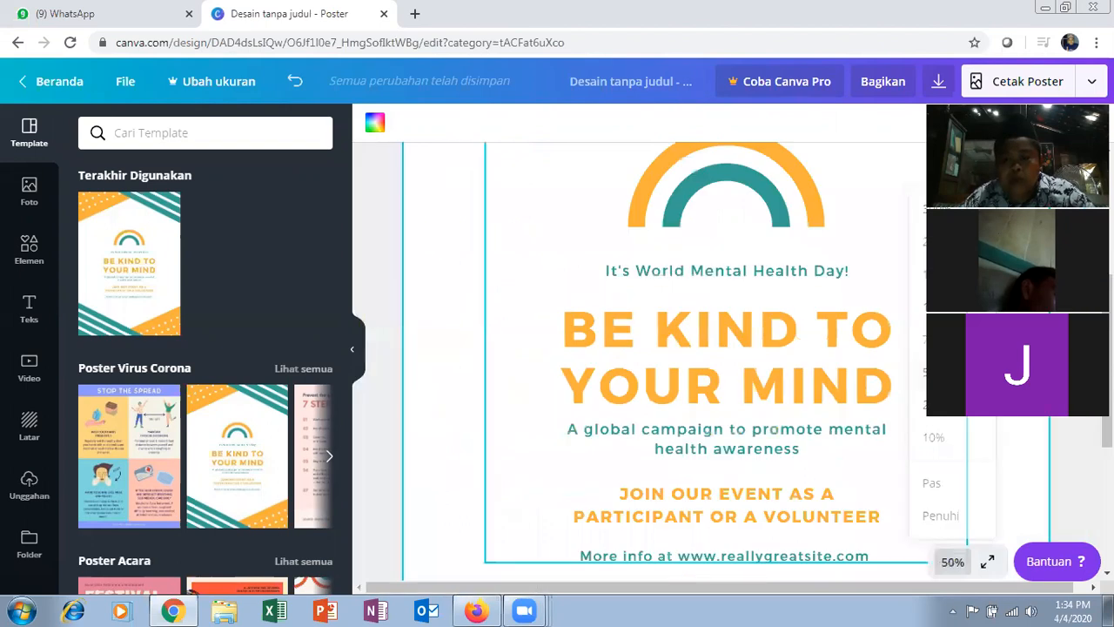
- Examine the enlarged poster's central group, selecting the rainbow graphic and finally the "BE KIND TO YOUR MIND" heading
{"action": "scroll", "coordinate": [724, 403], "scroll_direction": "up", "scroll_amount": 2}
{"action": "scroll", "coordinate": [713, 276], "scroll_direction": "up", "scroll_amount": 1}
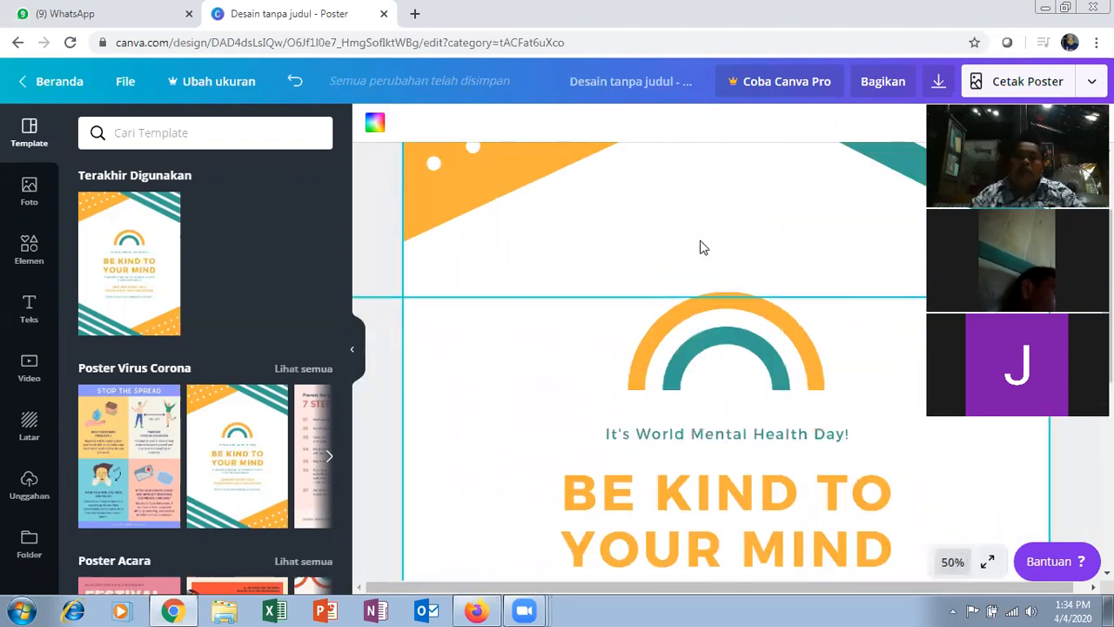
{"action": "left_click", "coordinate": [735, 380]}
{"action": "left_click", "coordinate": [735, 379]}
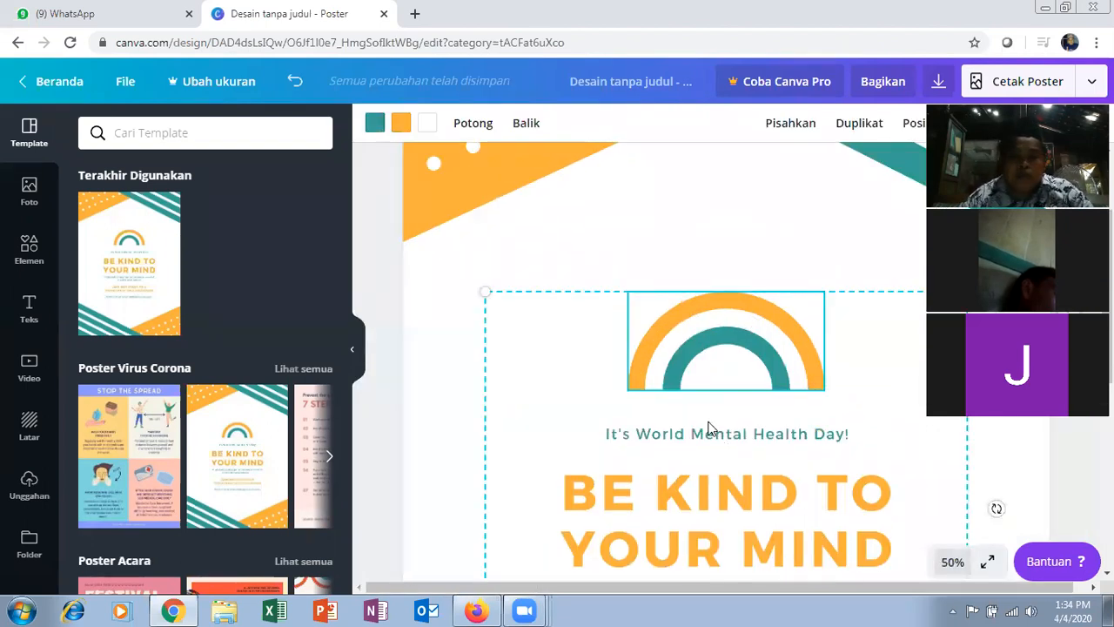
{"action": "scroll", "coordinate": [680, 372], "scroll_direction": "up", "scroll_amount": 1}
{"action": "scroll", "coordinate": [680, 371], "scroll_direction": "up", "scroll_amount": 2}
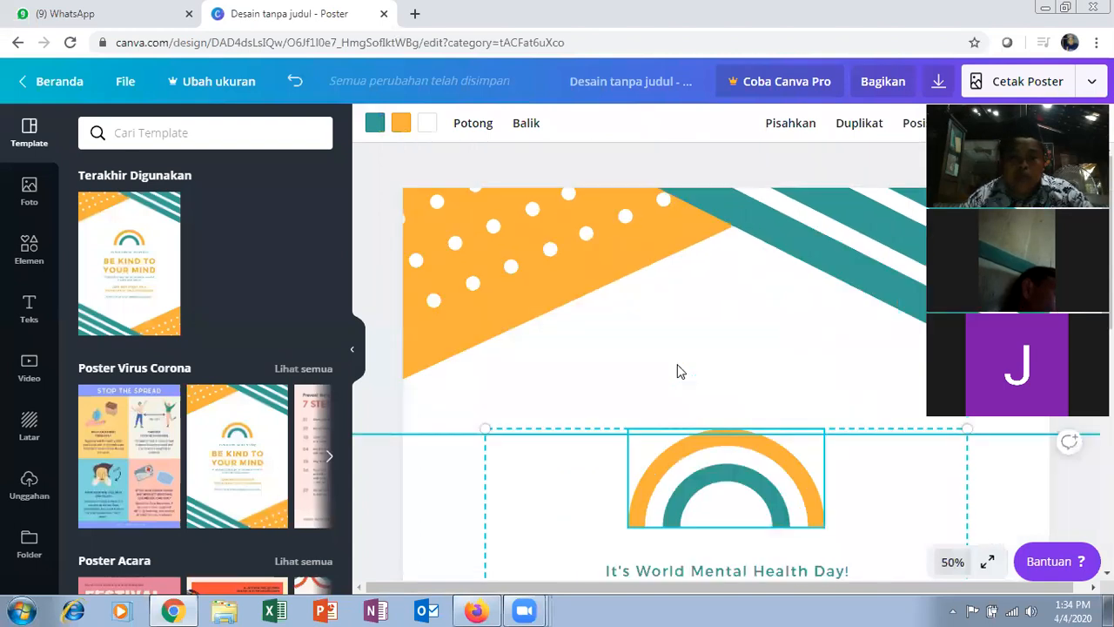
{"action": "scroll", "coordinate": [679, 413], "scroll_direction": "down", "scroll_amount": 3}
{"action": "scroll", "coordinate": [688, 387], "scroll_direction": "down", "scroll_amount": 2}
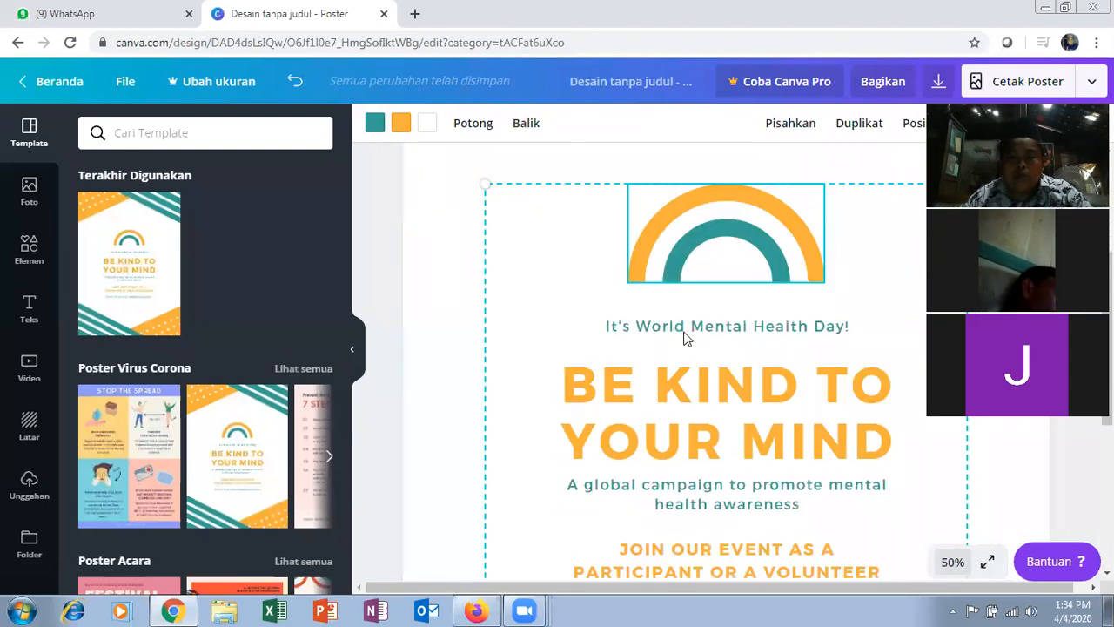
{"action": "scroll", "coordinate": [684, 337], "scroll_direction": "up", "scroll_amount": 2}
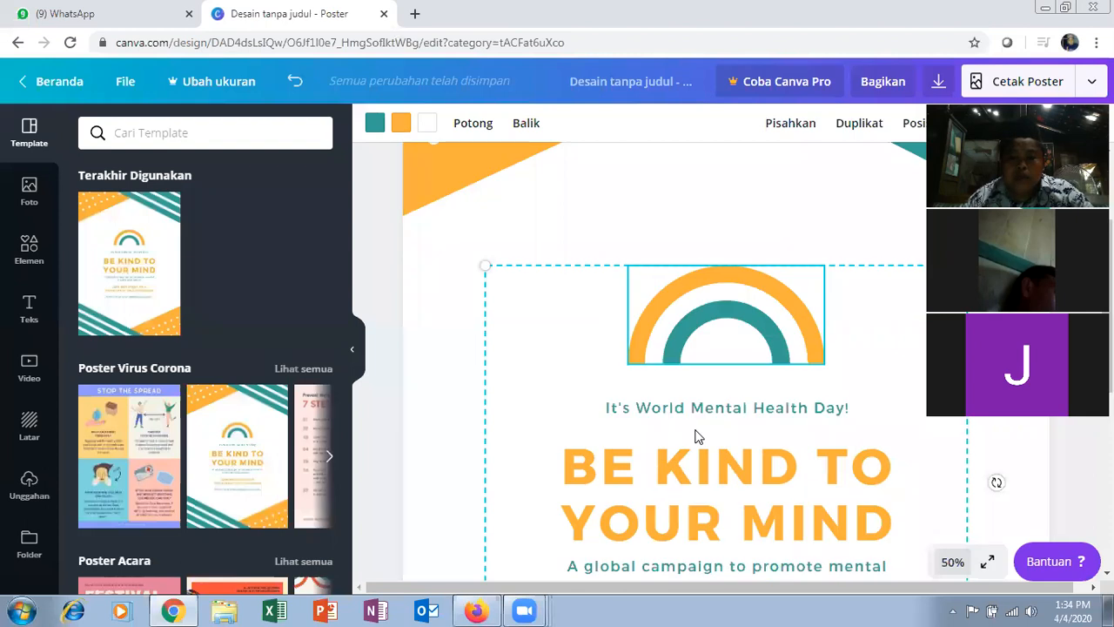
{"action": "left_click", "coordinate": [661, 461]}
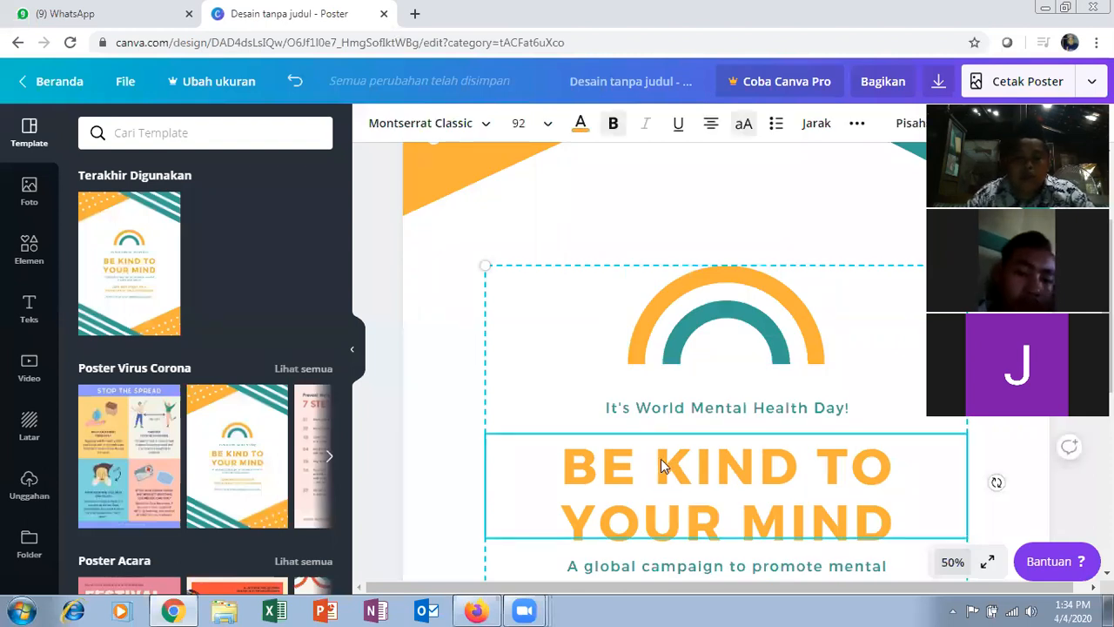
- Replace the "BE KIND TO YOUR MIND" heading text with "PPDB SUNNATUNNUR 2020"
{"action": "scroll", "coordinate": [670, 397], "scroll_direction": "down", "scroll_amount": 2}
{"action": "double_click", "coordinate": [670, 399]}
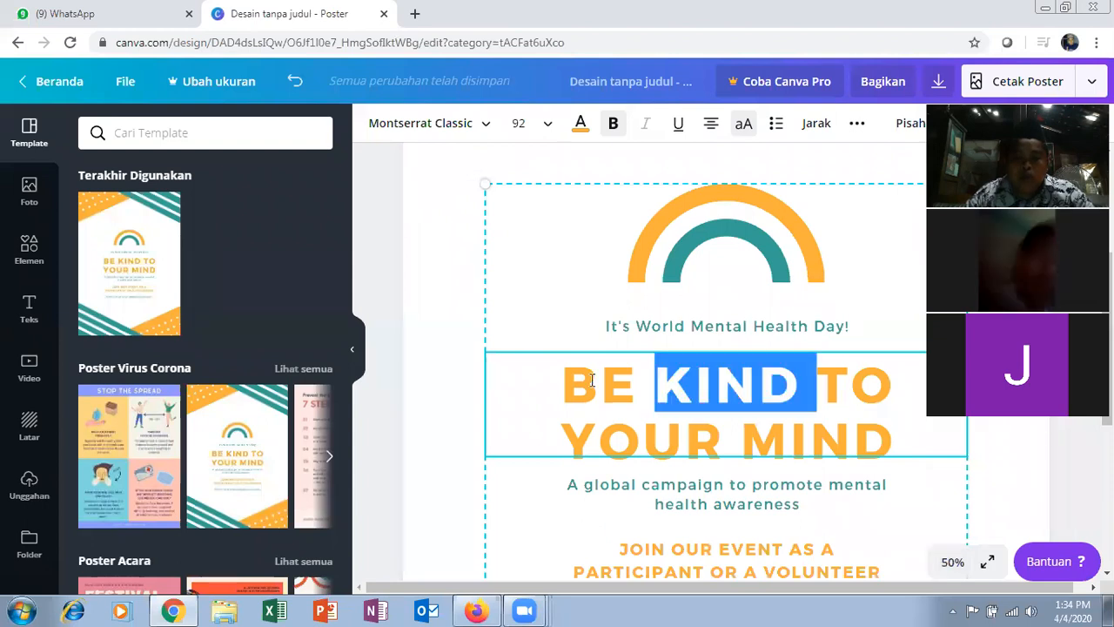
{"action": "left_click", "coordinate": [845, 416]}
{"action": "triple_click", "coordinate": [906, 437]}
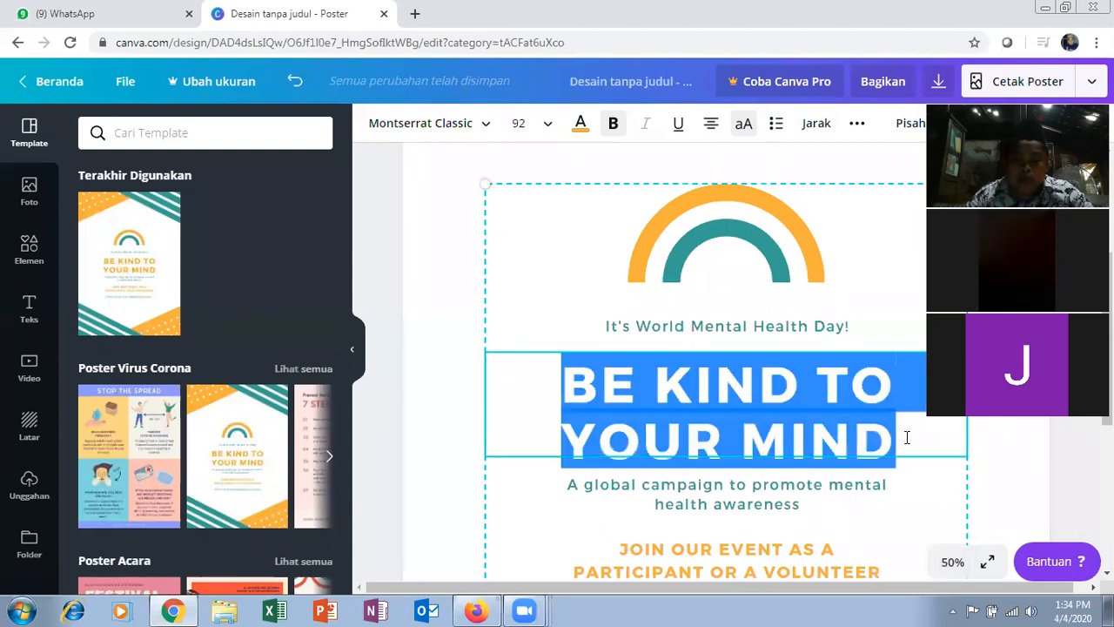
{"action": "type", "text": "P"}
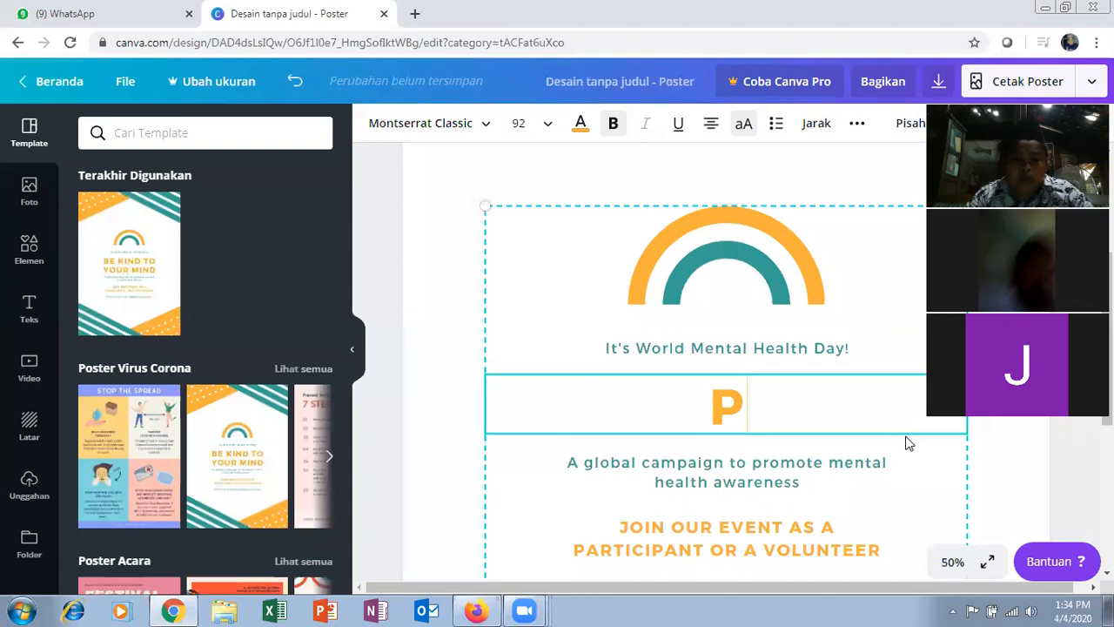
{"action": "type", "text": "P"}
{"action": "type", "text": "DB "}
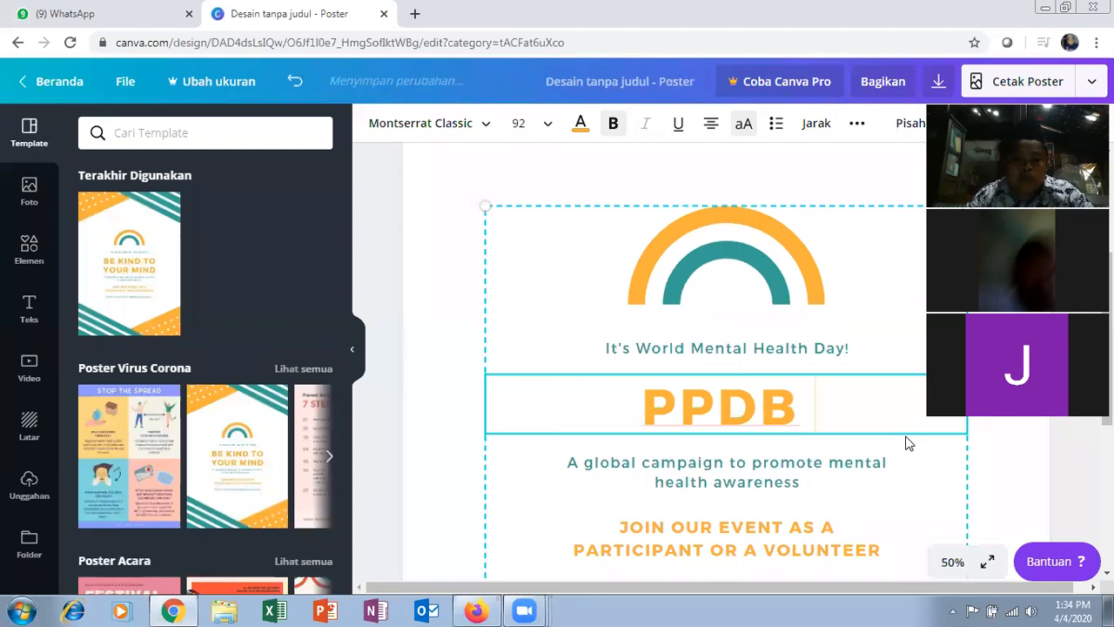
{"action": "type", "text": "SUNNA"}
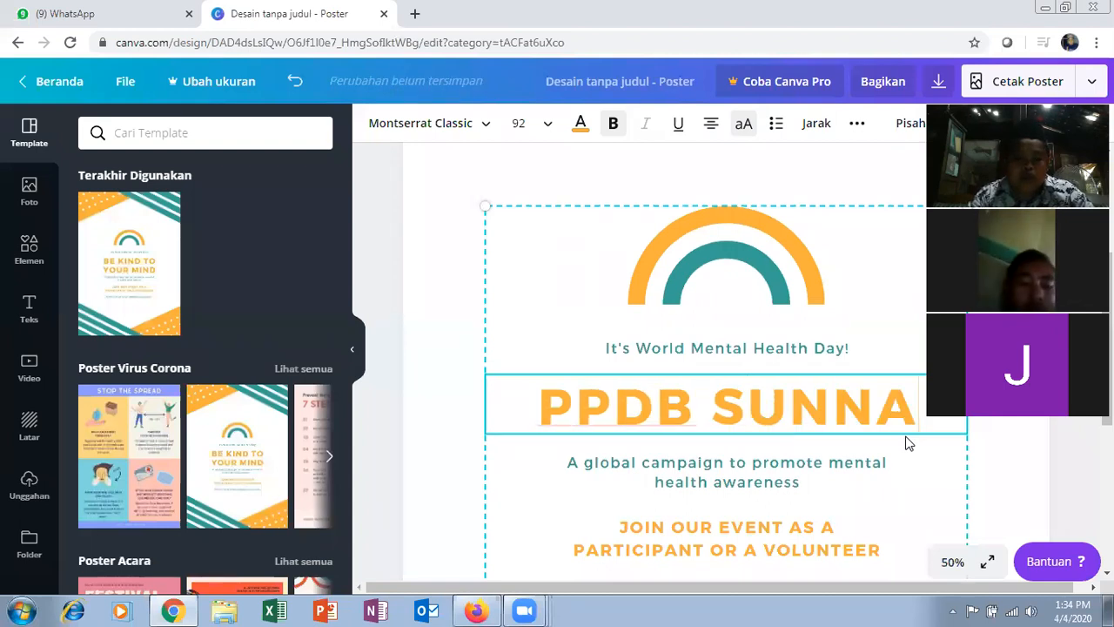
{"action": "type", "text": "TUNN"}
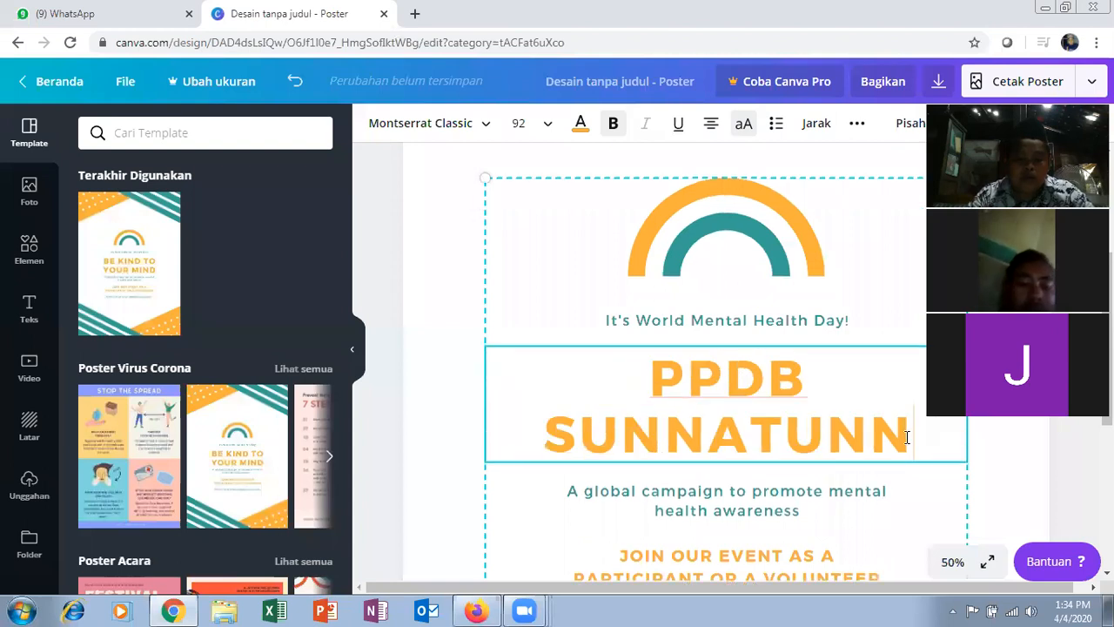
{"action": "type", "text": "UR"}
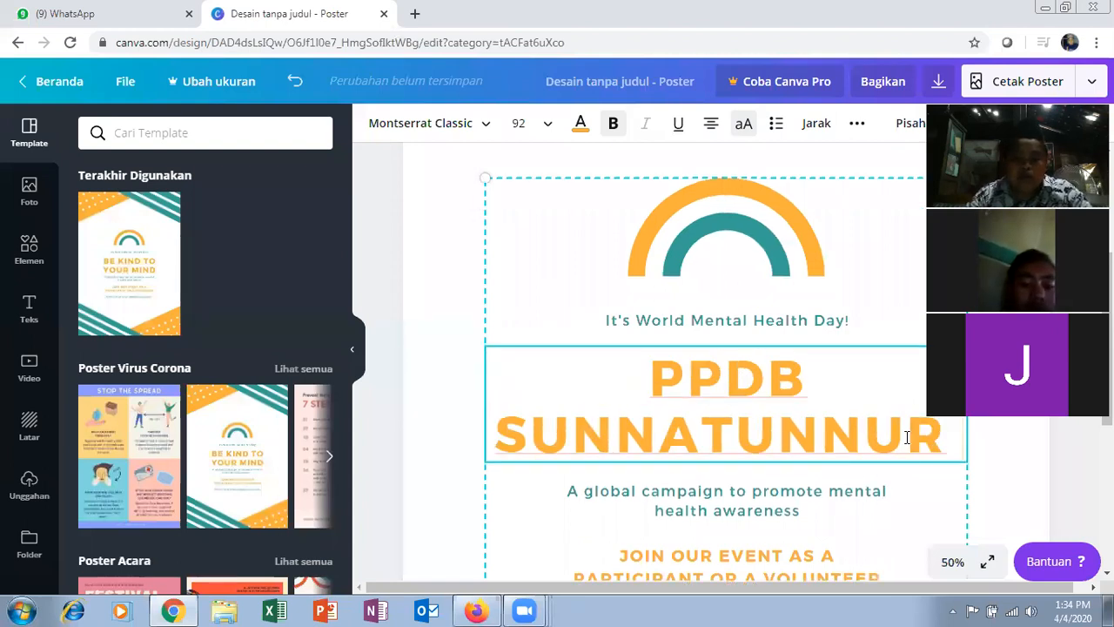
{"action": "type", "text": " @)@"}
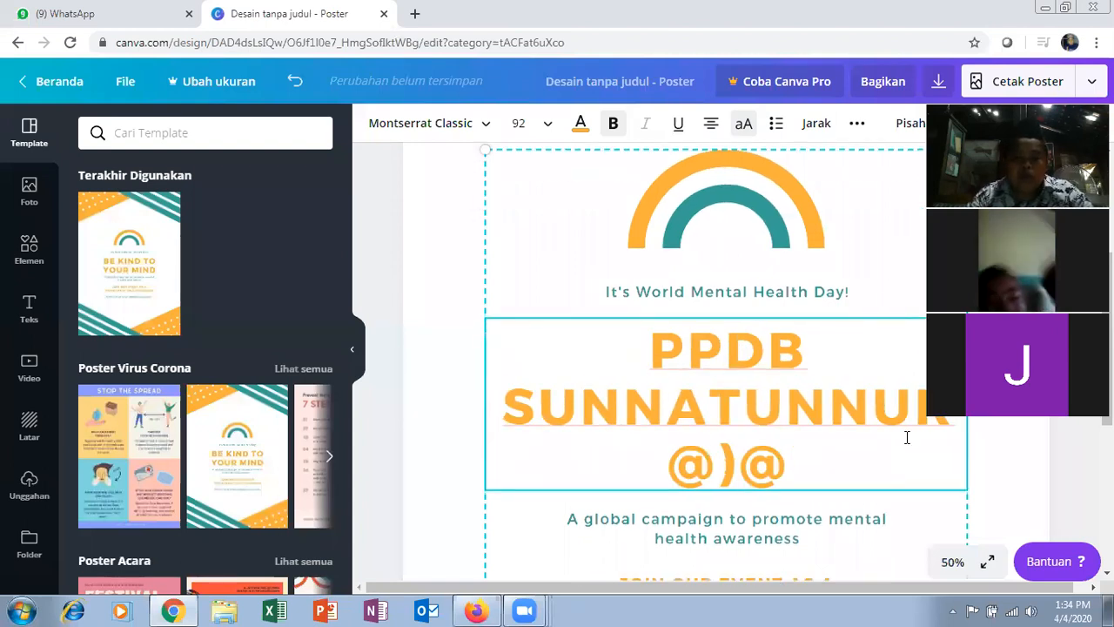
{"action": "key", "text": "BackSpace"}
{"action": "key", "text": "BackSpace"}
{"action": "key", "text": "BackSpace"}
{"action": "type", "text": "20"}
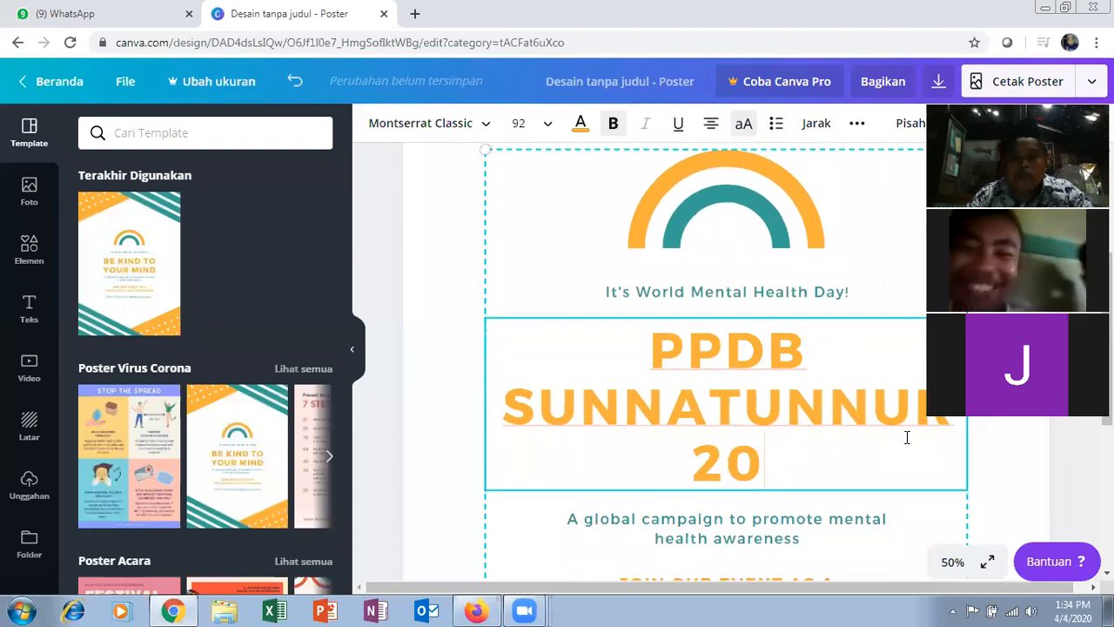
{"action": "type", "text": "20"}
{"action": "left_click", "coordinate": [811, 245]}
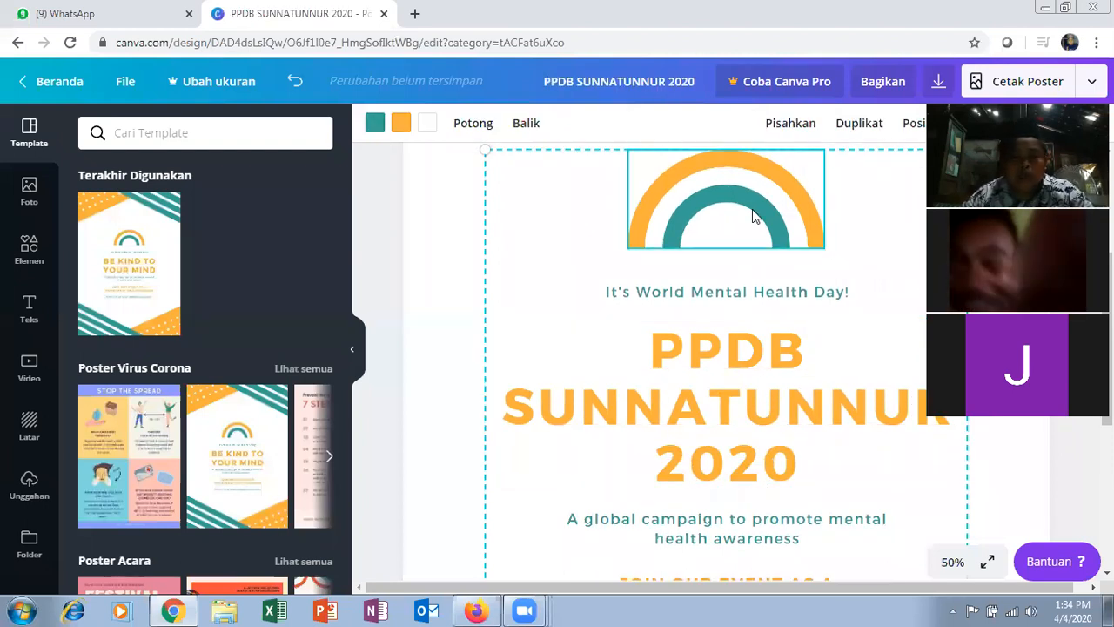
- Upload the green shield logo image "banat" from the VOB folder on the DATA-DATA (D:) drive
{"action": "scroll", "coordinate": [705, 291], "scroll_direction": "up", "scroll_amount": 2}
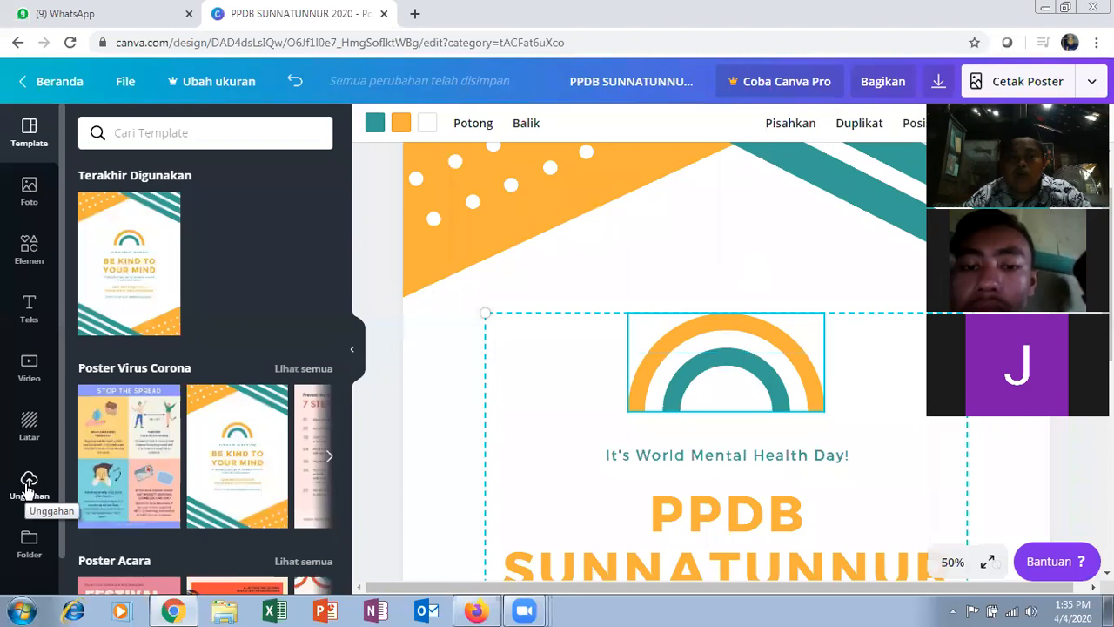
{"action": "left_click", "coordinate": [29, 484]}
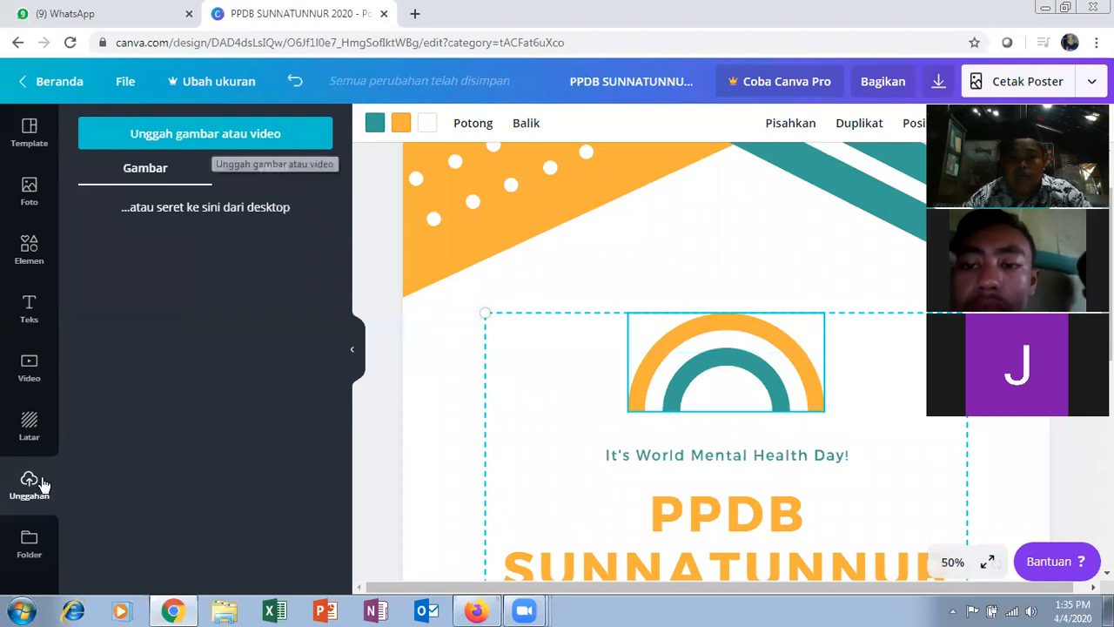
{"action": "left_click", "coordinate": [212, 134]}
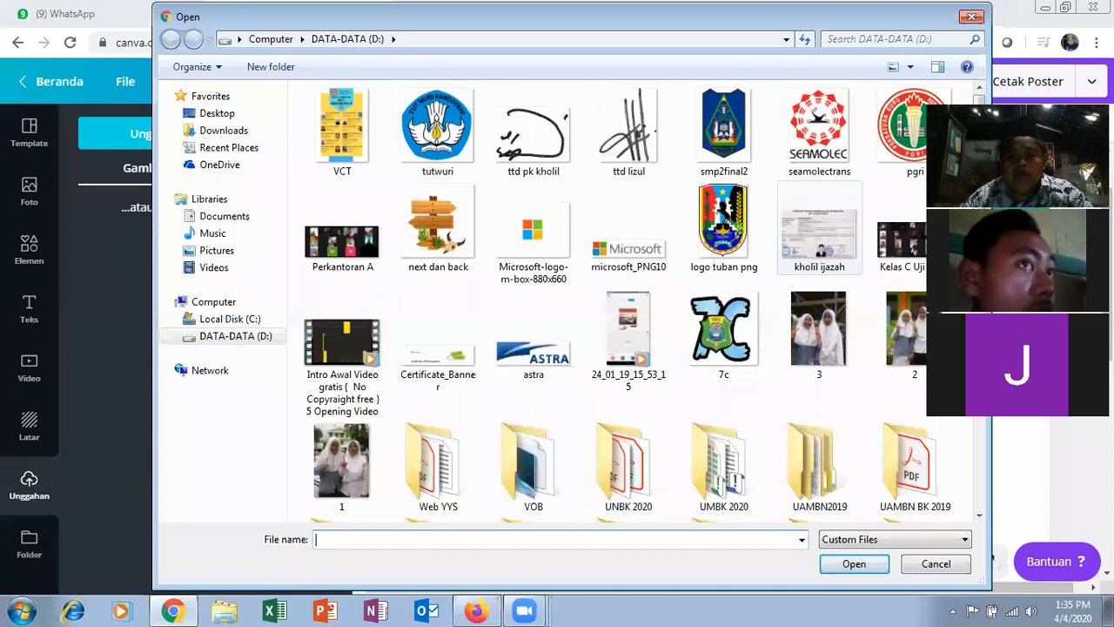
{"action": "scroll", "coordinate": [818, 226], "scroll_direction": "down", "scroll_amount": 10}
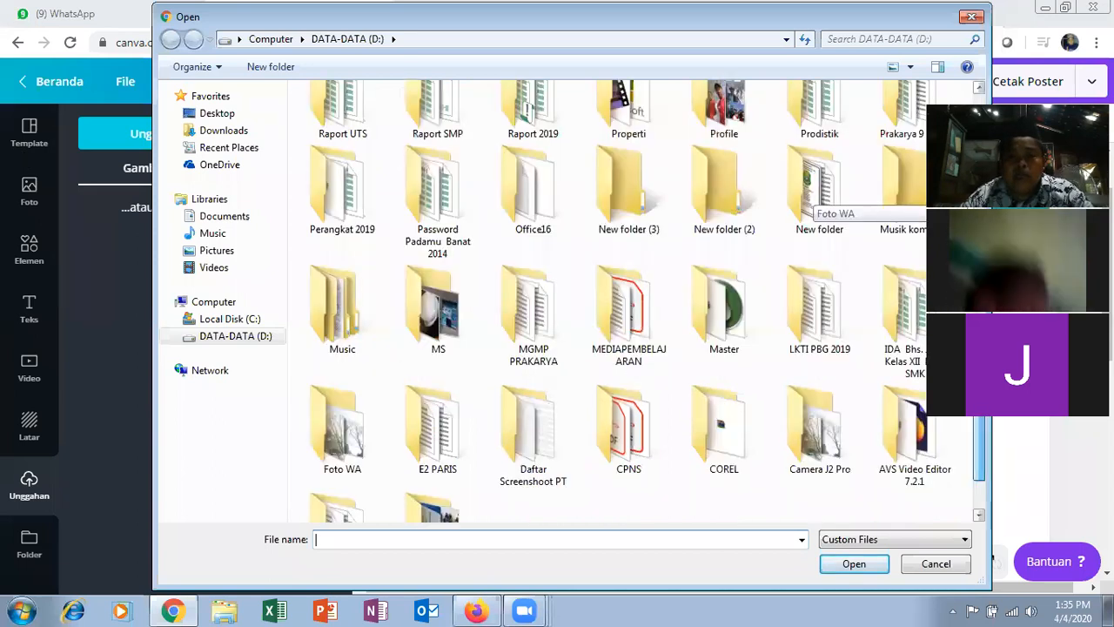
{"action": "scroll", "coordinate": [774, 163], "scroll_direction": "up", "scroll_amount": 10}
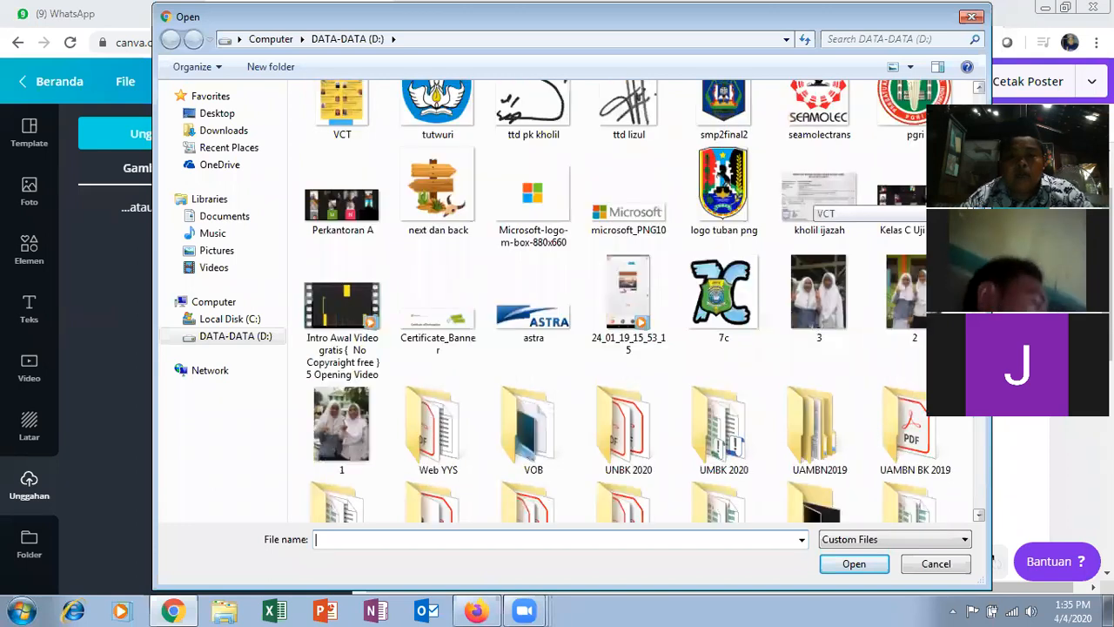
{"action": "scroll", "coordinate": [599, 287], "scroll_direction": "up", "scroll_amount": 1}
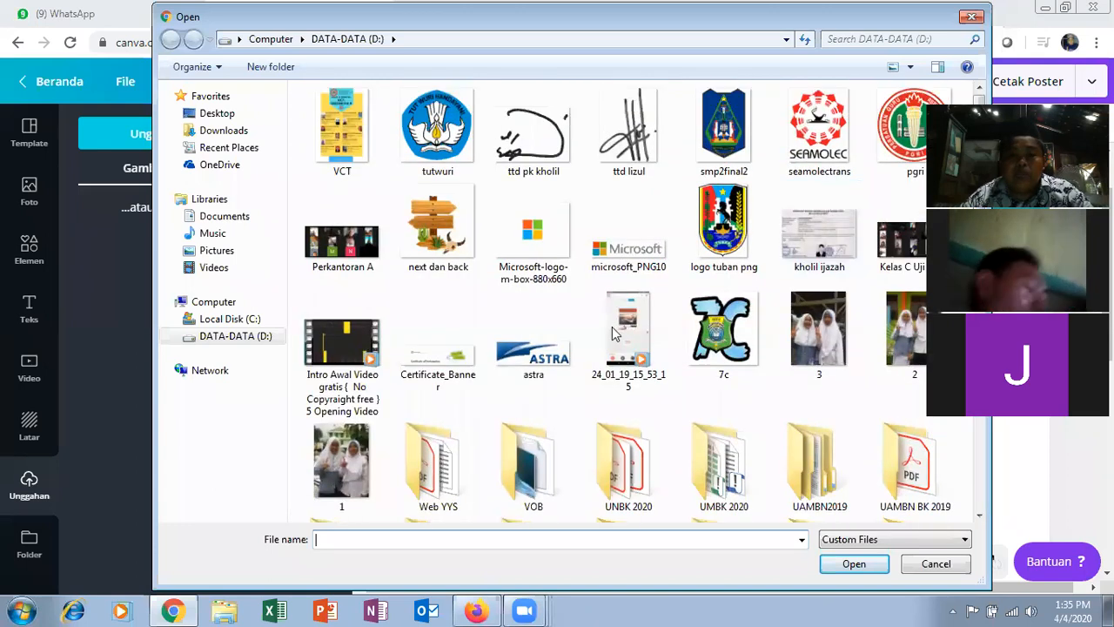
{"action": "left_click", "coordinate": [603, 474]}
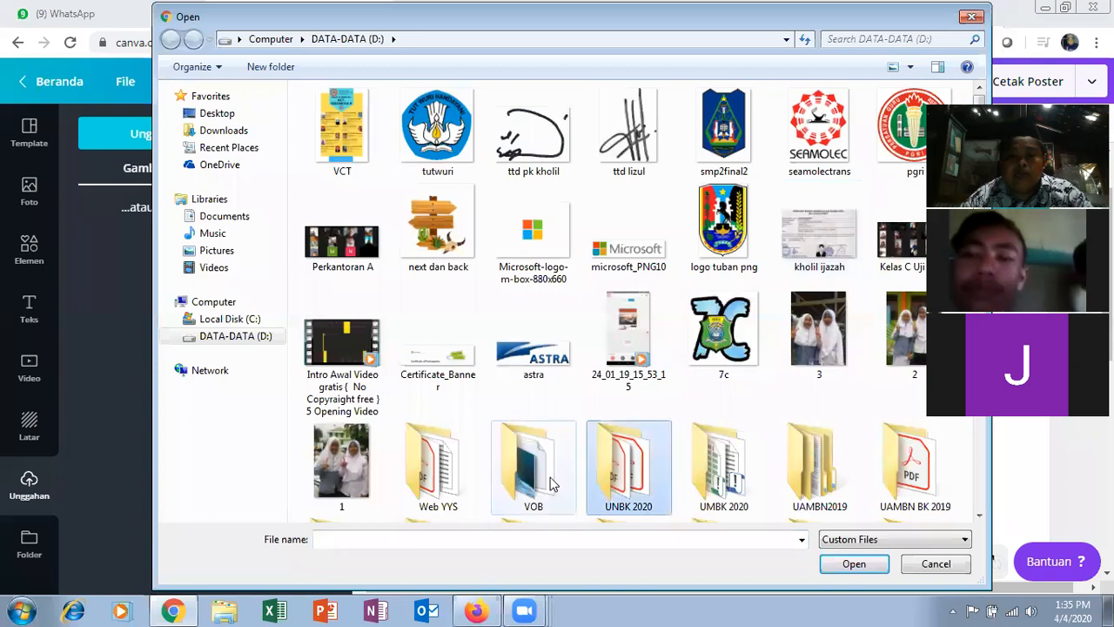
{"action": "double_click", "coordinate": [534, 466]}
{"action": "left_click", "coordinate": [440, 129]}
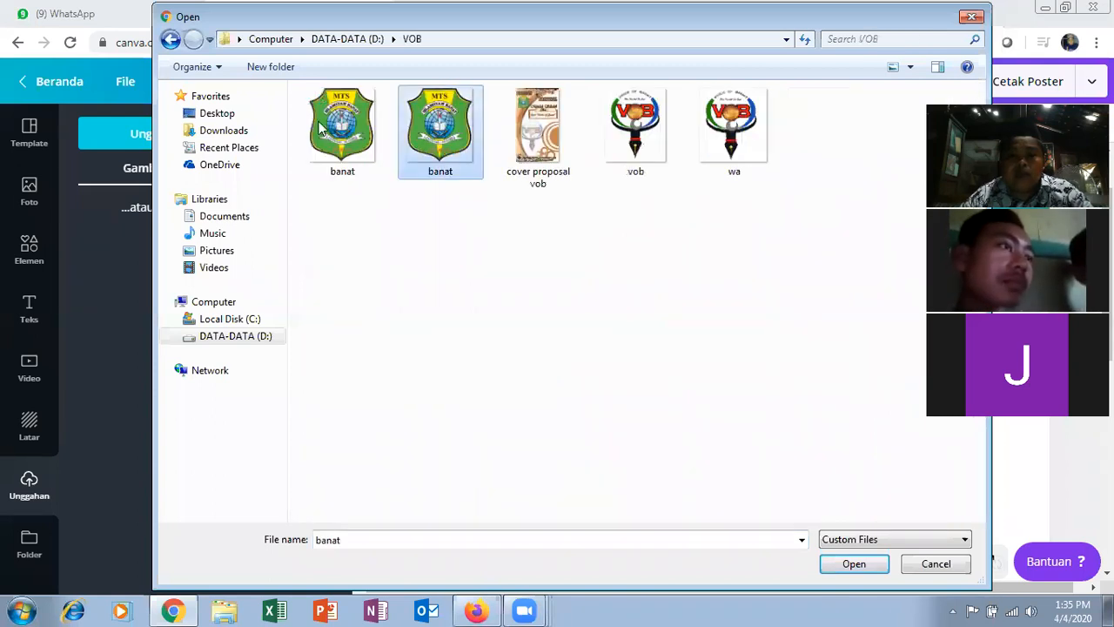
{"action": "left_click", "coordinate": [854, 563]}
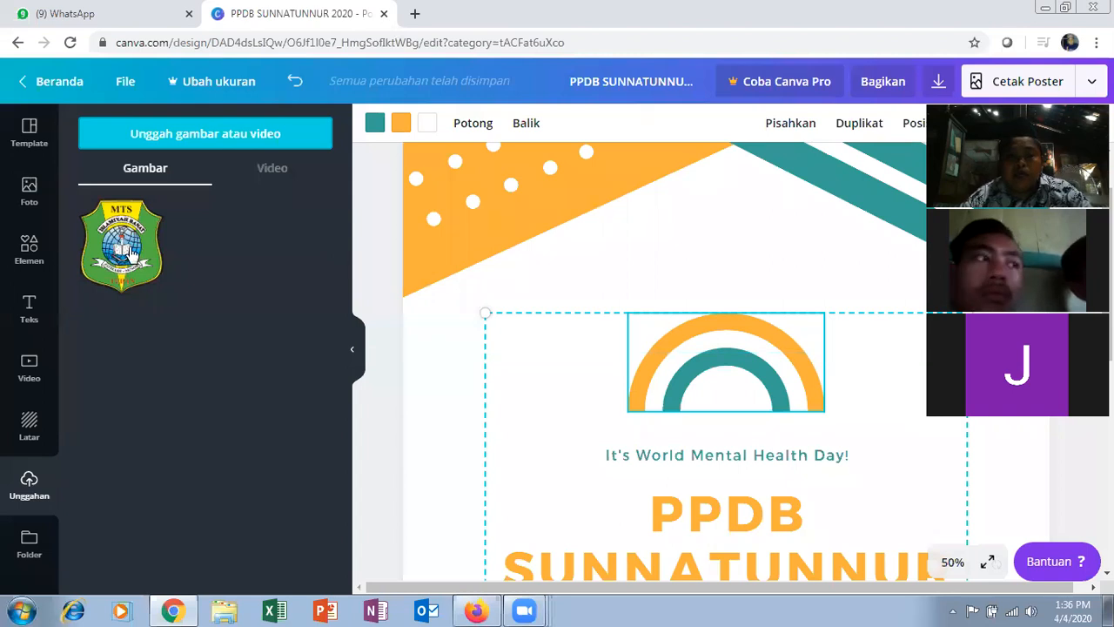
- Place the uploaded school logo on the poster and shrink it, positioning it over the upper part of the rainbow graphic
{"action": "left_click_drag", "start_coordinate": [122, 243], "coordinate": [564, 333]}
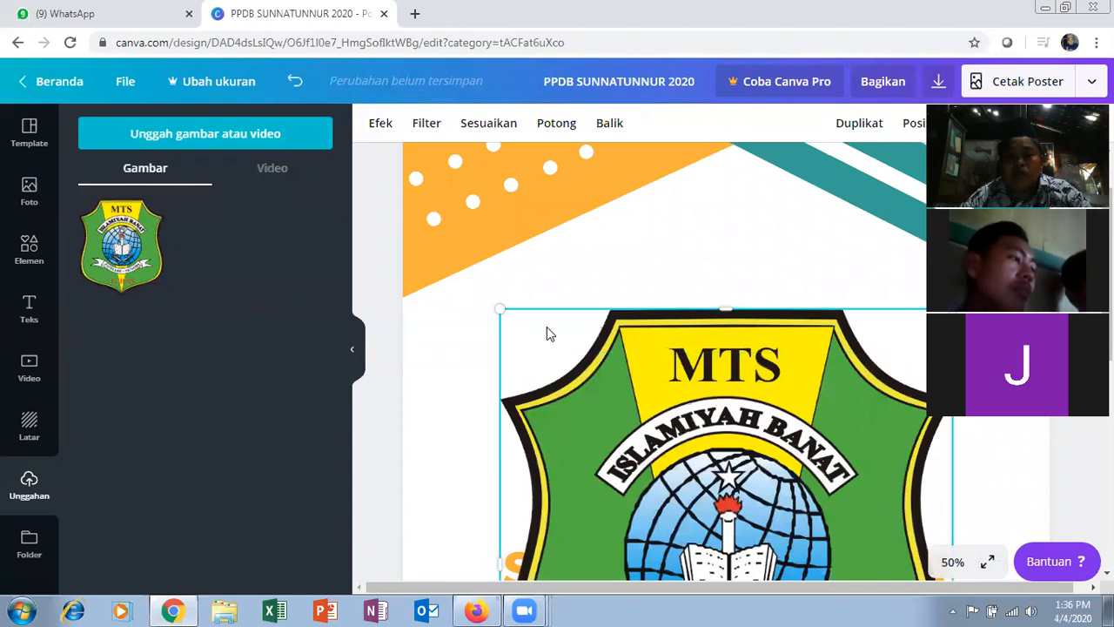
{"action": "left_click_drag", "start_coordinate": [499, 308], "coordinate": [763, 528]}
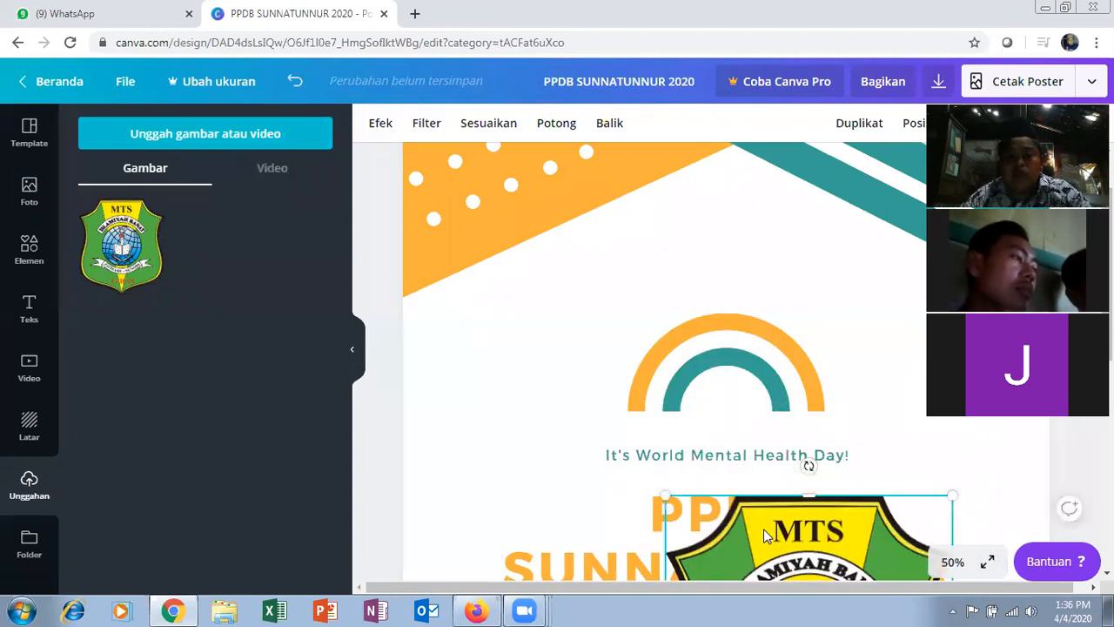
{"action": "key", "text": "ctrl+z"}
{"action": "key", "text": "ctrl+y"}
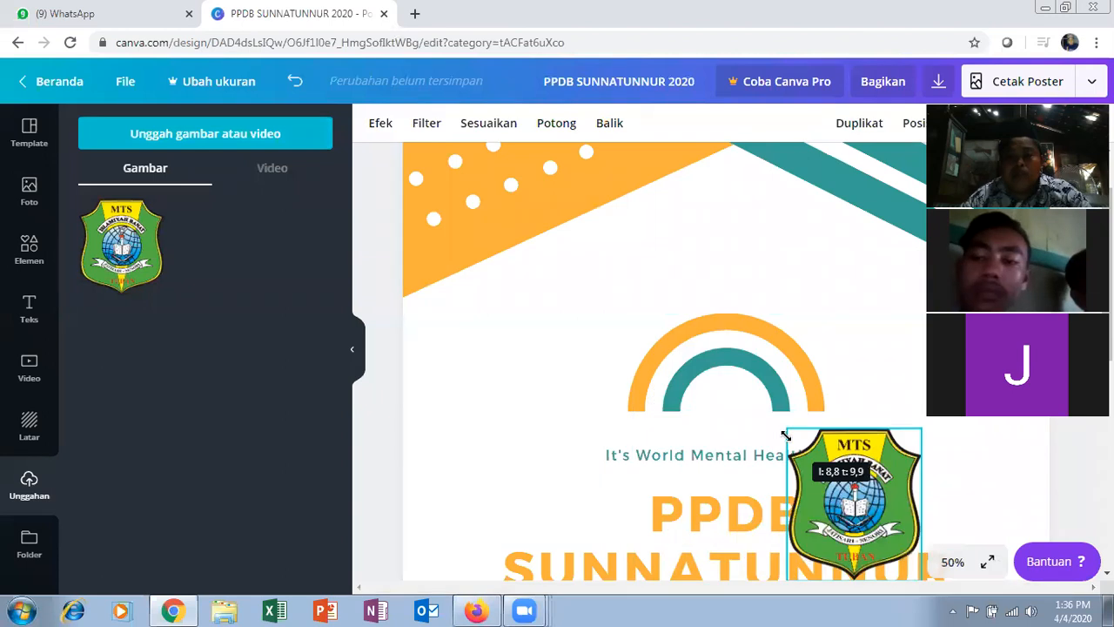
{"action": "key", "text": "ctrl+z"}
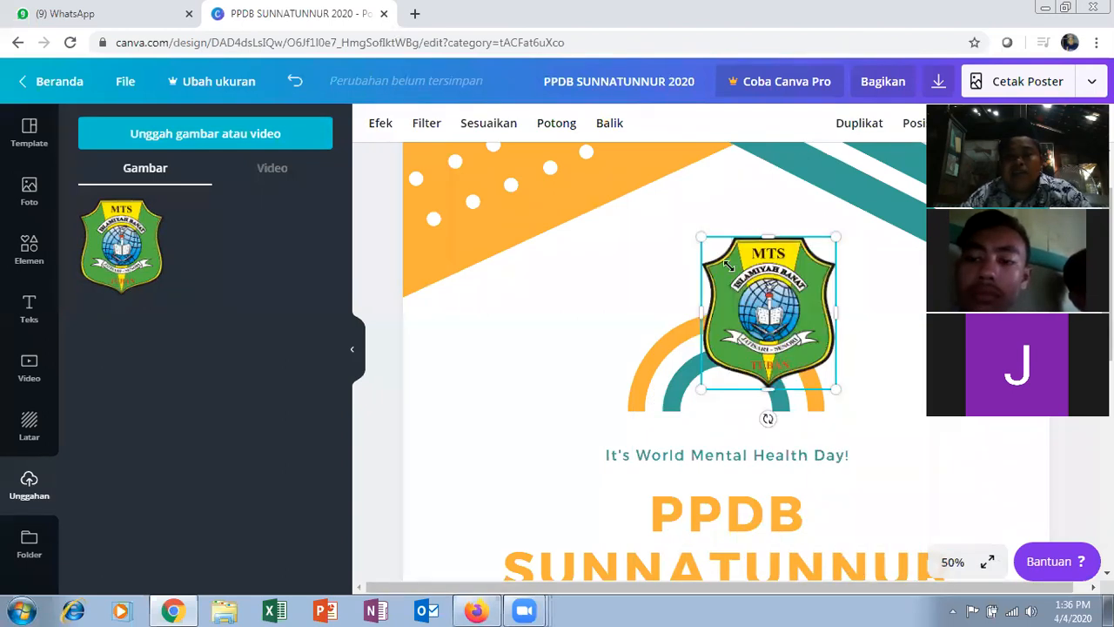
- Shrink the logo further and center it horizontally on the page just above the rainbow graphic
{"action": "mouse_move", "coordinate": [771, 311]}
{"action": "left_mouse_down"}
{"action": "mouse_move", "coordinate": [735, 282]}
{"action": "mouse_move", "coordinate": [757, 304]}
{"action": "left_mouse_up"}
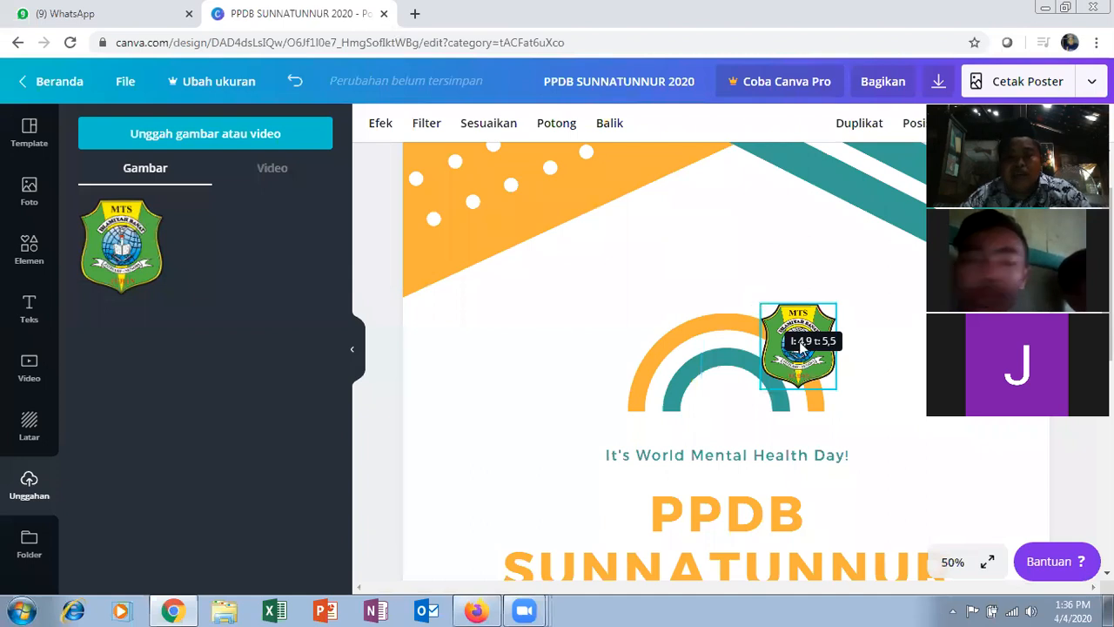
{"action": "key", "text": "ctrl+z"}
{"action": "left_click_drag", "start_coordinate": [731, 251], "coordinate": [714, 253]}
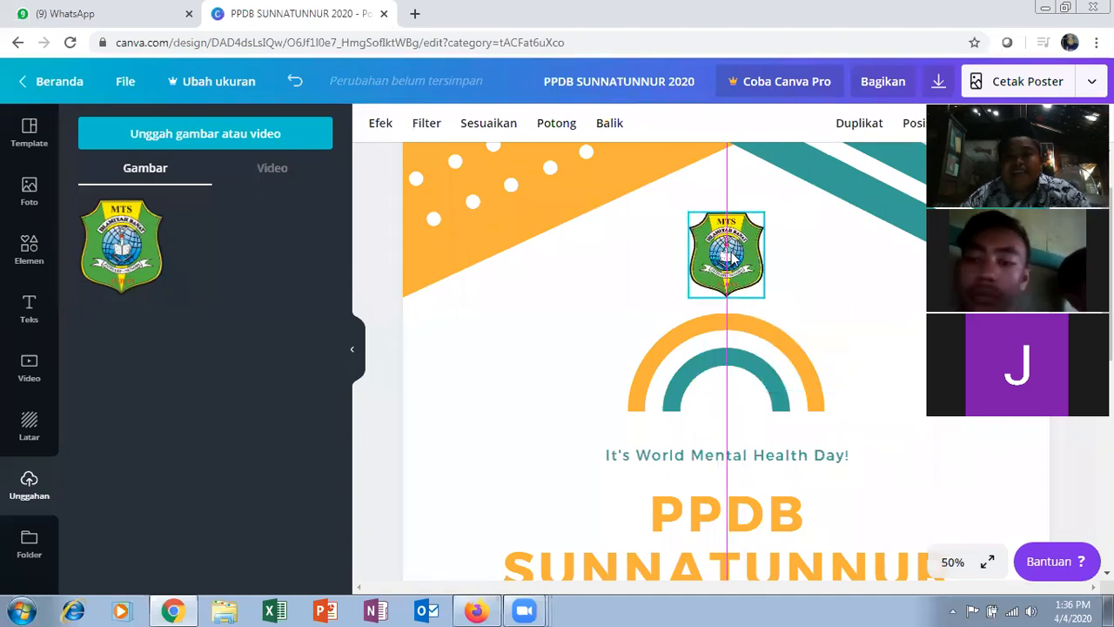
{"action": "left_click", "coordinate": [924, 397]}
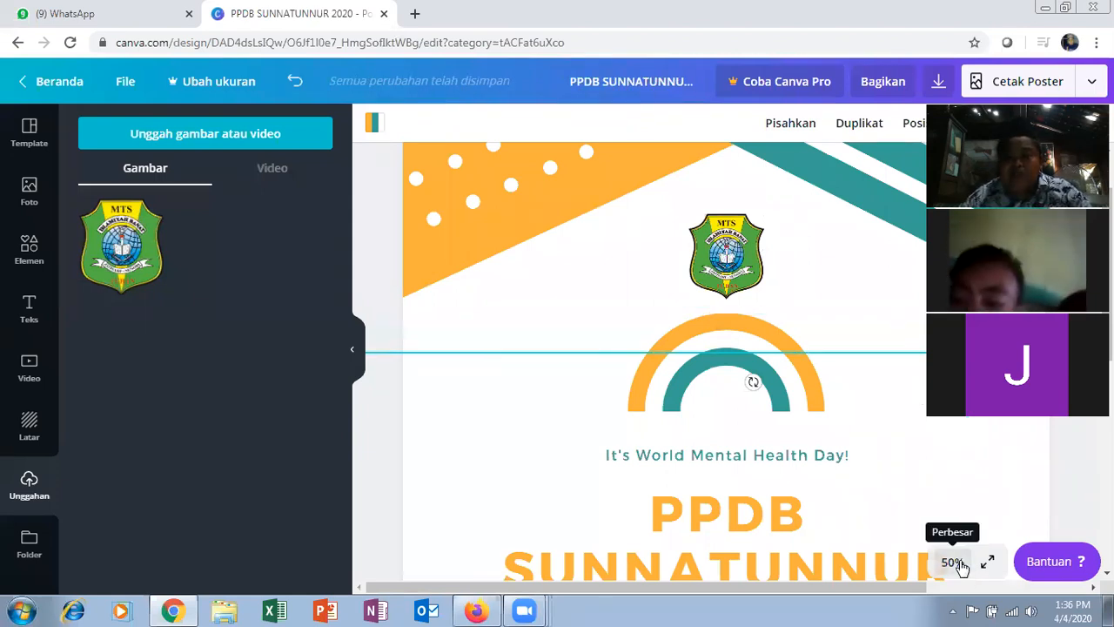
- Move the school logo slightly higher above the rainbow graphic, keeping it horizontally centered on the page
{"action": "left_click", "coordinate": [739, 251]}
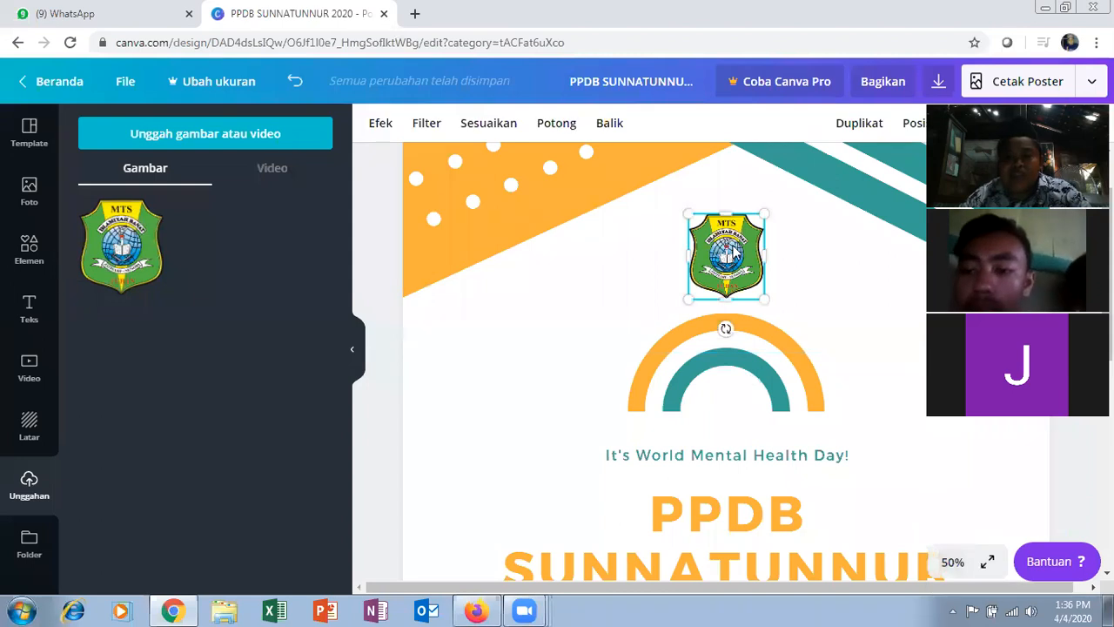
{"action": "left_click_drag", "start_coordinate": [739, 252], "coordinate": [801, 244]}
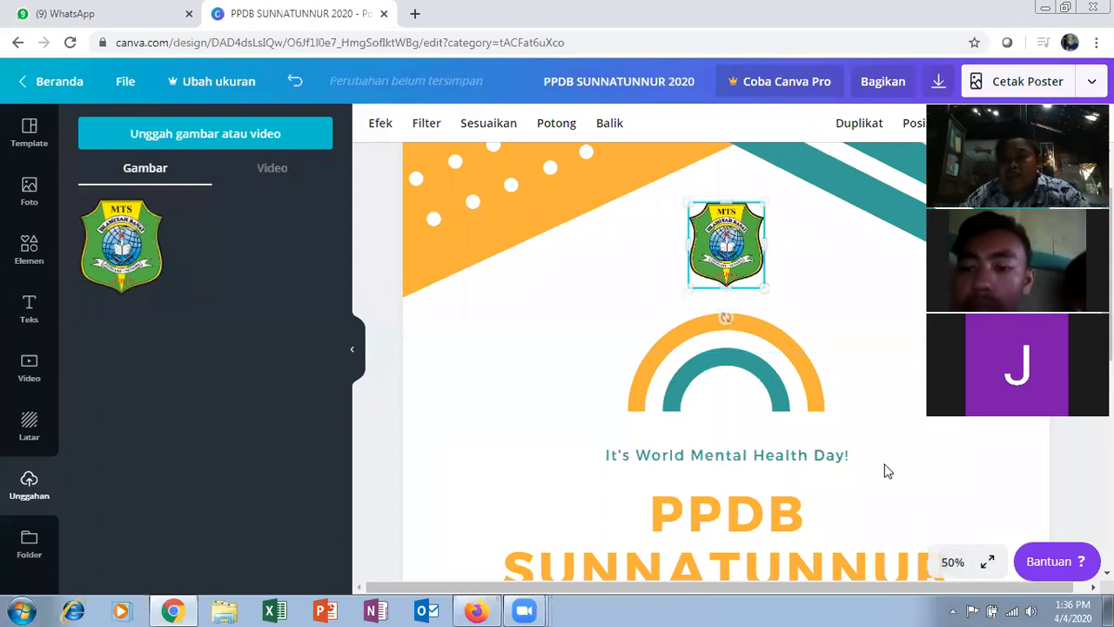
{"action": "left_click", "coordinate": [860, 441]}
- Zoom the poster out to 25% and select the entire "It's World Mental Health Day!" text line below the rainbow
{"action": "scroll", "coordinate": [954, 542], "scroll_direction": "down", "scroll_amount": 2}
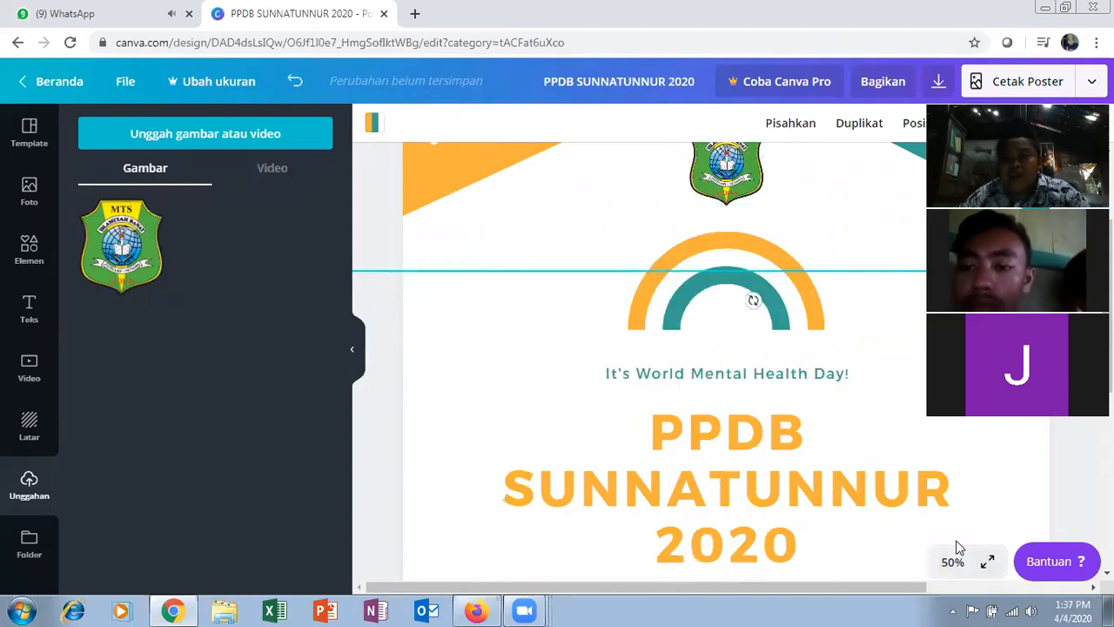
{"action": "scroll", "coordinate": [834, 484], "scroll_direction": "up", "scroll_amount": 1}
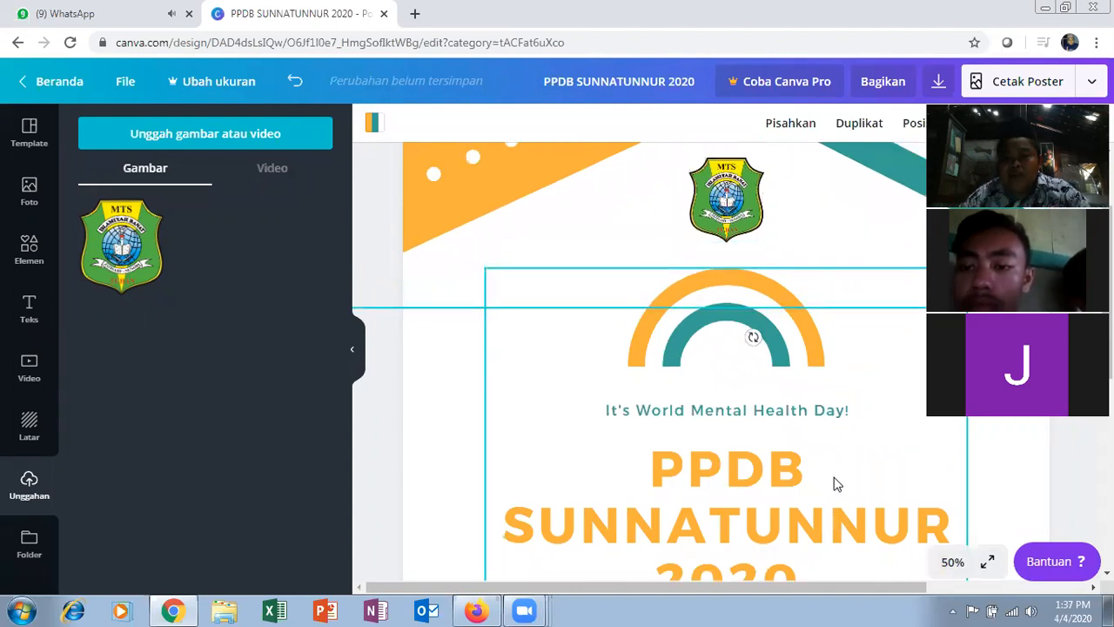
{"action": "scroll", "coordinate": [833, 485], "scroll_direction": "down", "scroll_amount": 1}
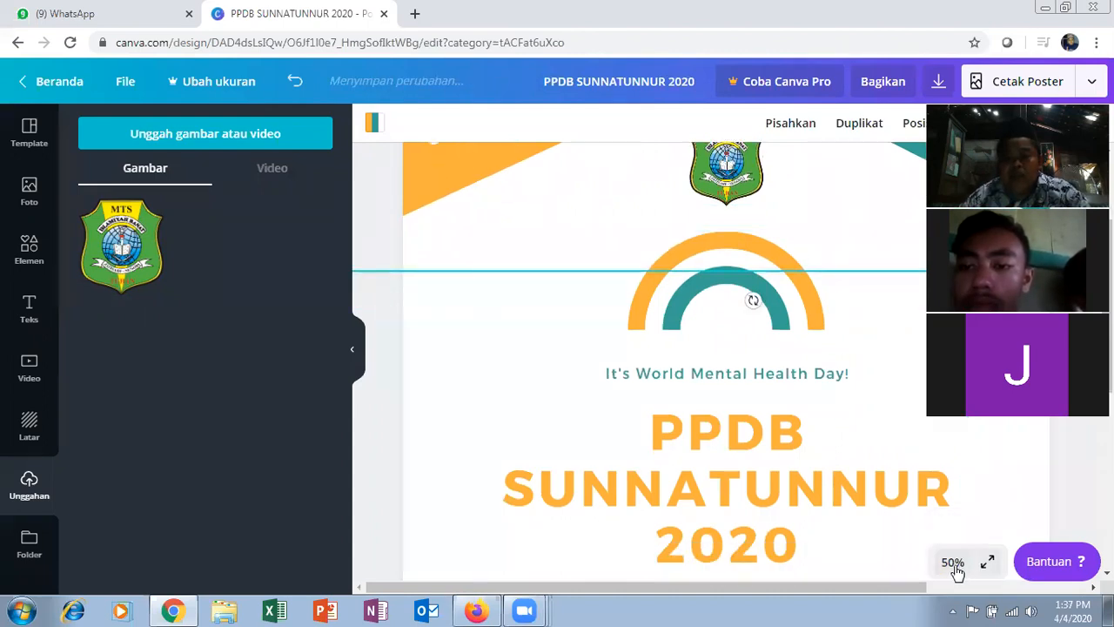
{"action": "left_click", "coordinate": [952, 561]}
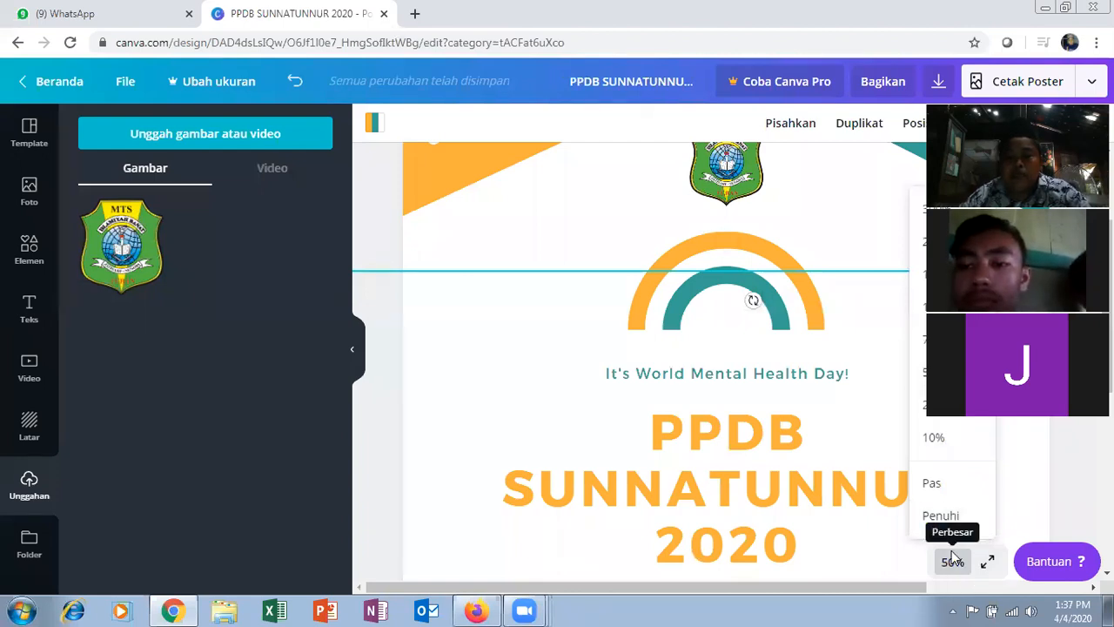
{"action": "left_click", "coordinate": [935, 404]}
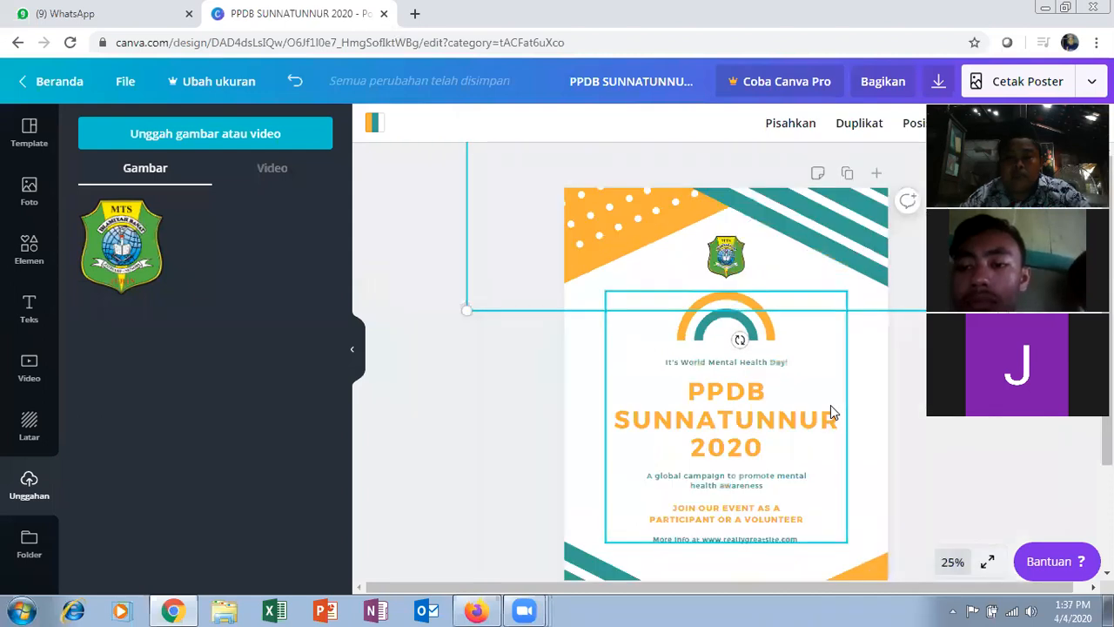
{"action": "left_click", "coordinate": [707, 362]}
{"action": "double_click", "coordinate": [723, 361]}
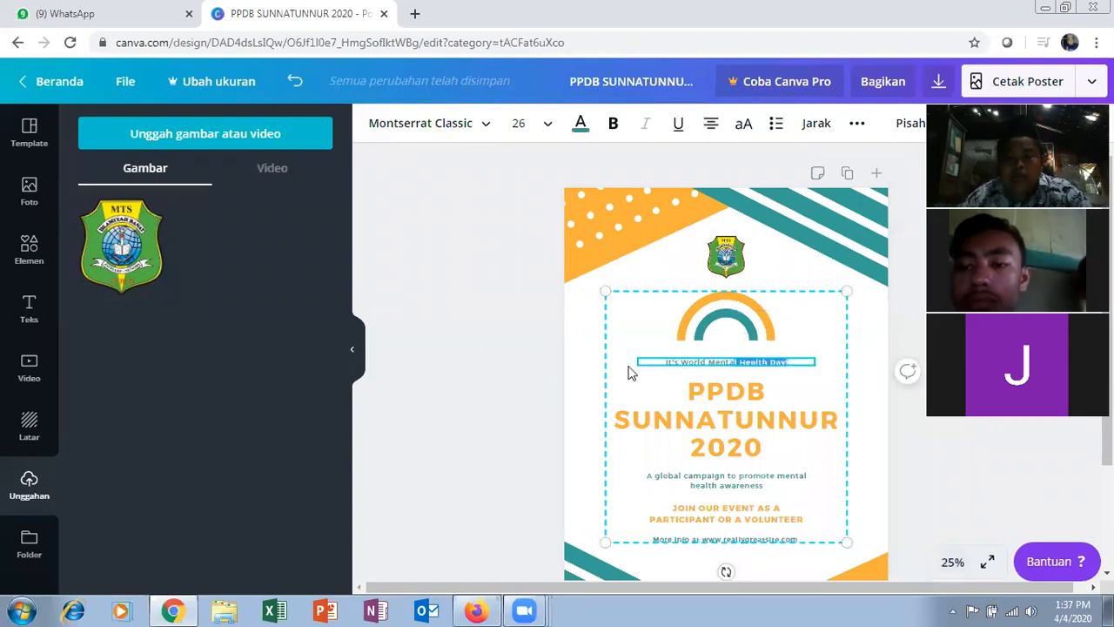
{"action": "key", "text": "ctrl+a"}
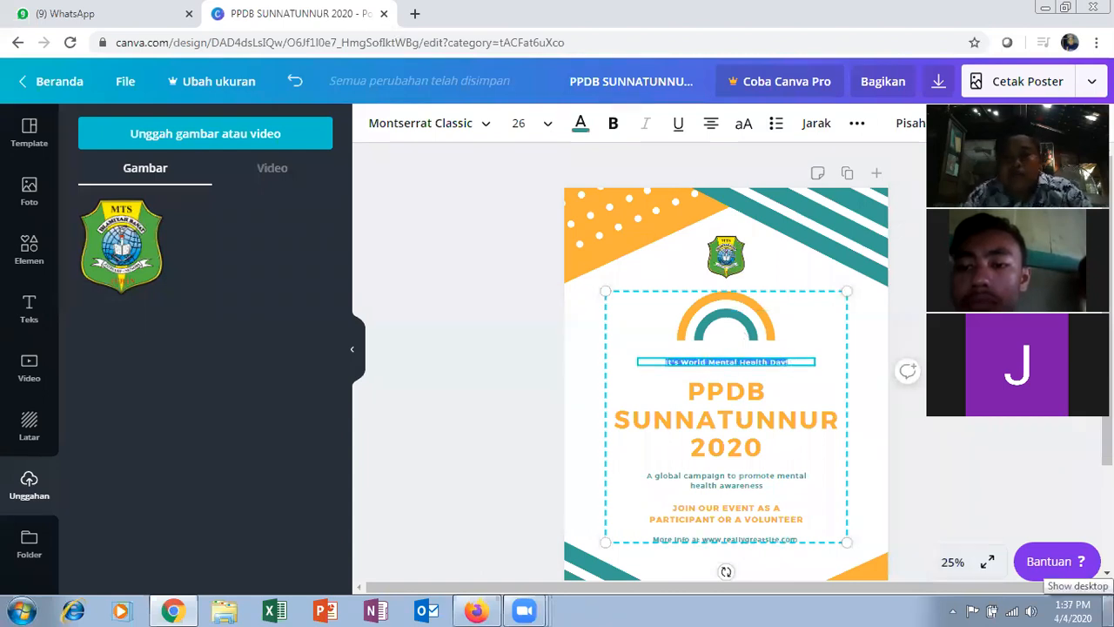
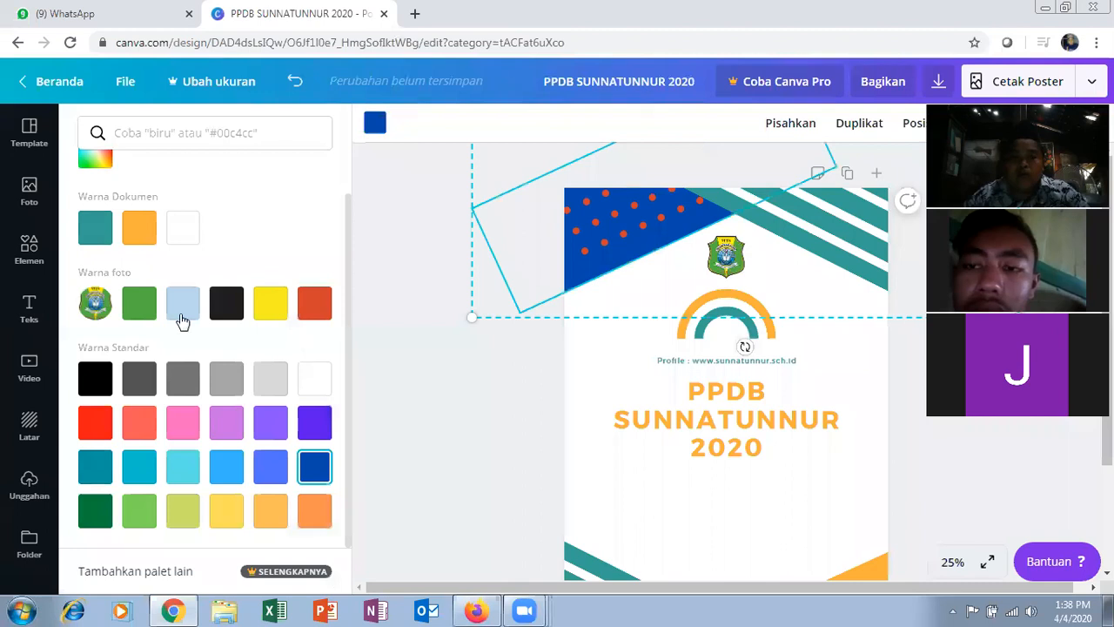
- Recolor the blue dotted shape in the poster's upper corner to the document's orange and deselect it
{"action": "left_click", "coordinate": [139, 231]}
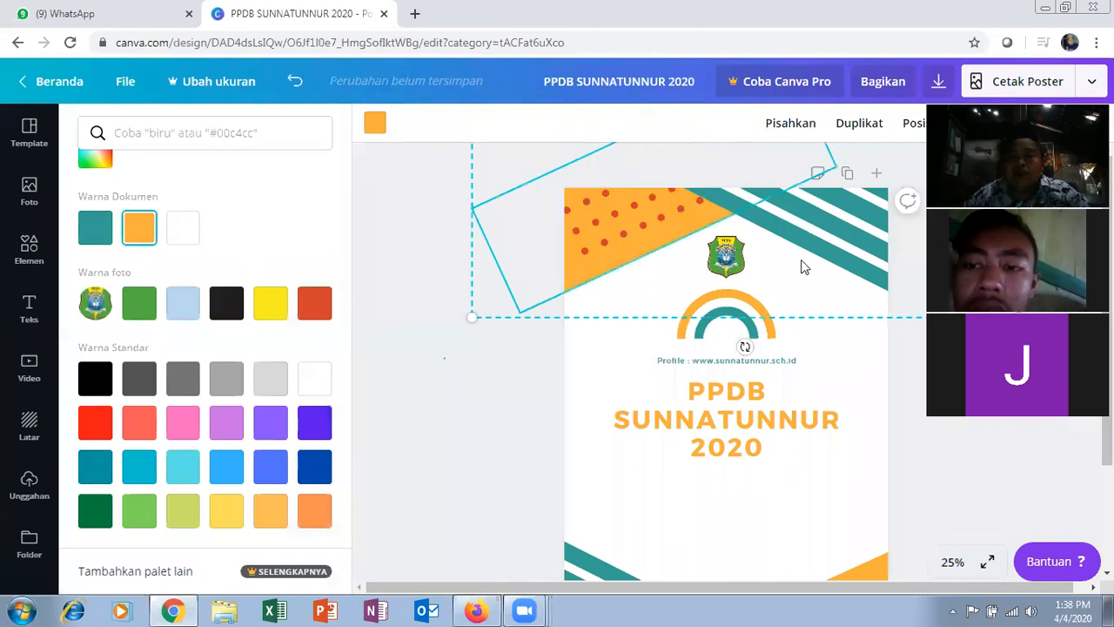
{"action": "left_click", "coordinate": [790, 276]}
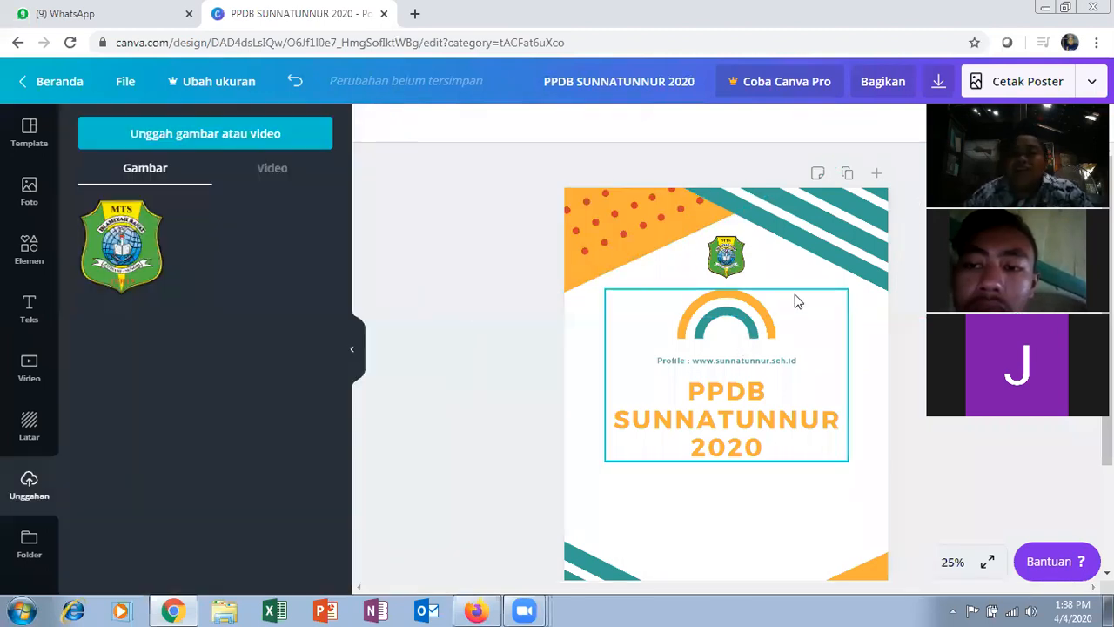
{"action": "scroll", "coordinate": [795, 296], "scroll_direction": "down", "scroll_amount": 2}
{"action": "scroll", "coordinate": [784, 330], "scroll_direction": "up", "scroll_amount": 2}
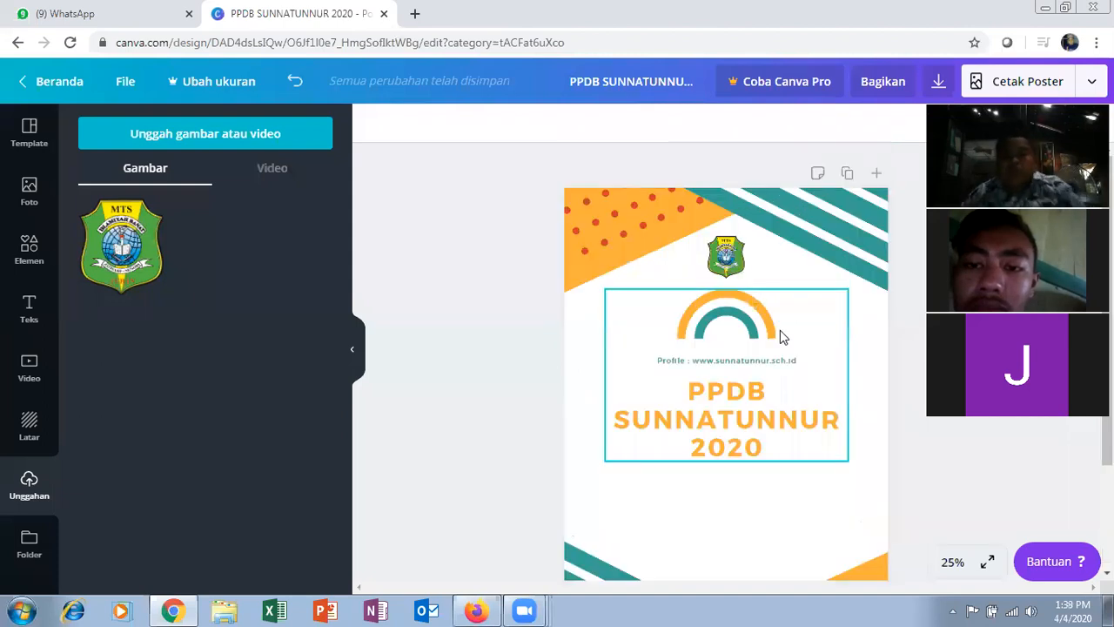
{"action": "scroll", "coordinate": [780, 335], "scroll_direction": "down", "scroll_amount": 2}
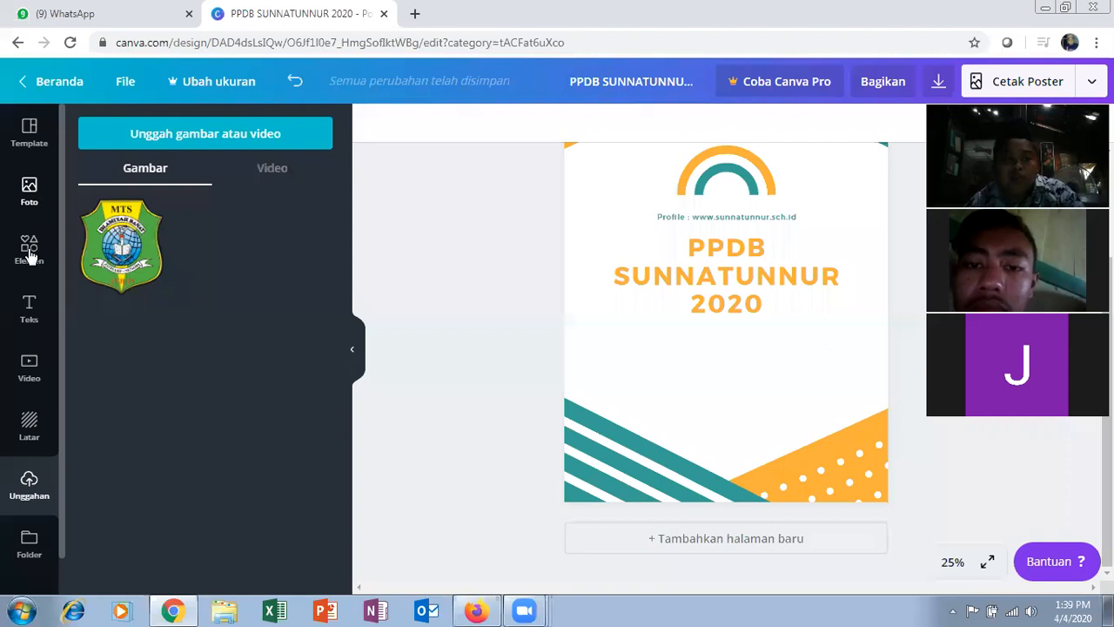
- Search the photo library for "school"
{"action": "left_click", "coordinate": [30, 195]}
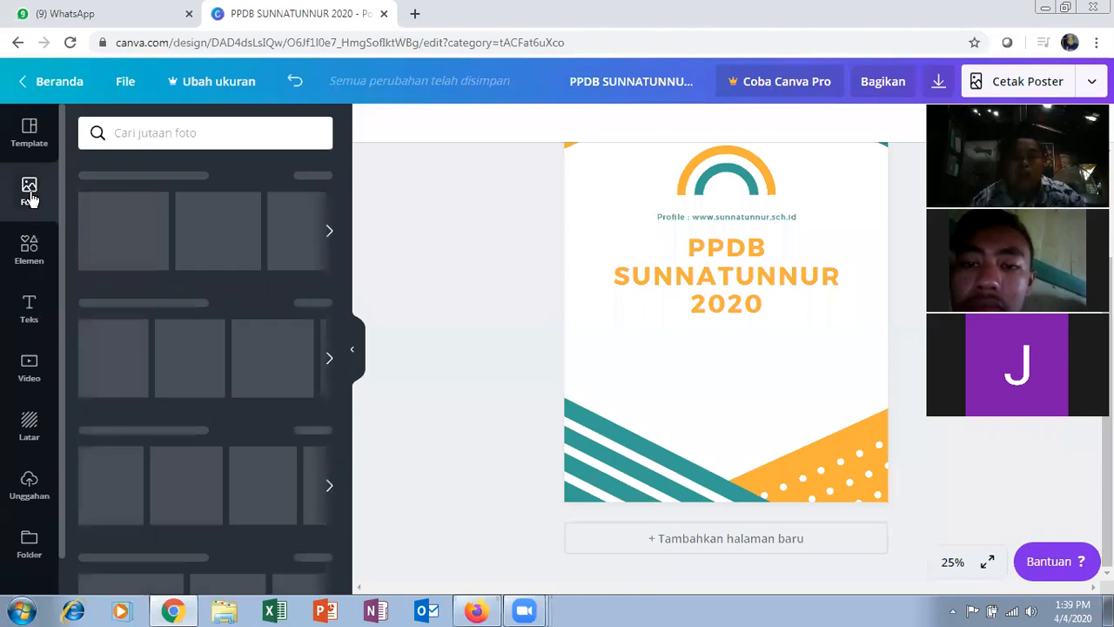
{"action": "left_click", "coordinate": [161, 134]}
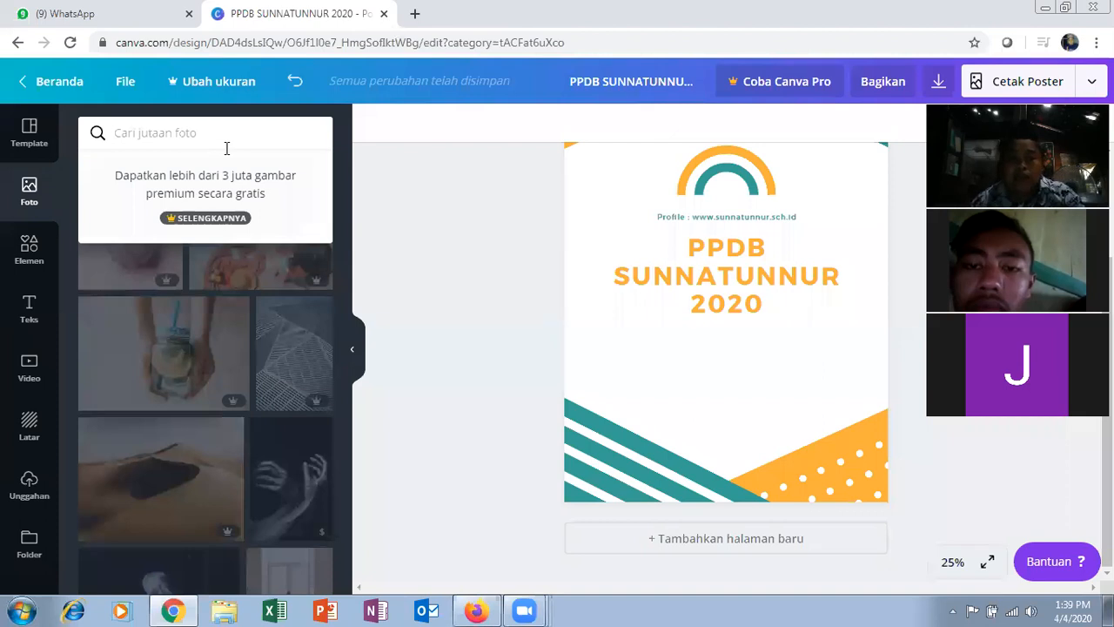
{"action": "left_click", "coordinate": [196, 136]}
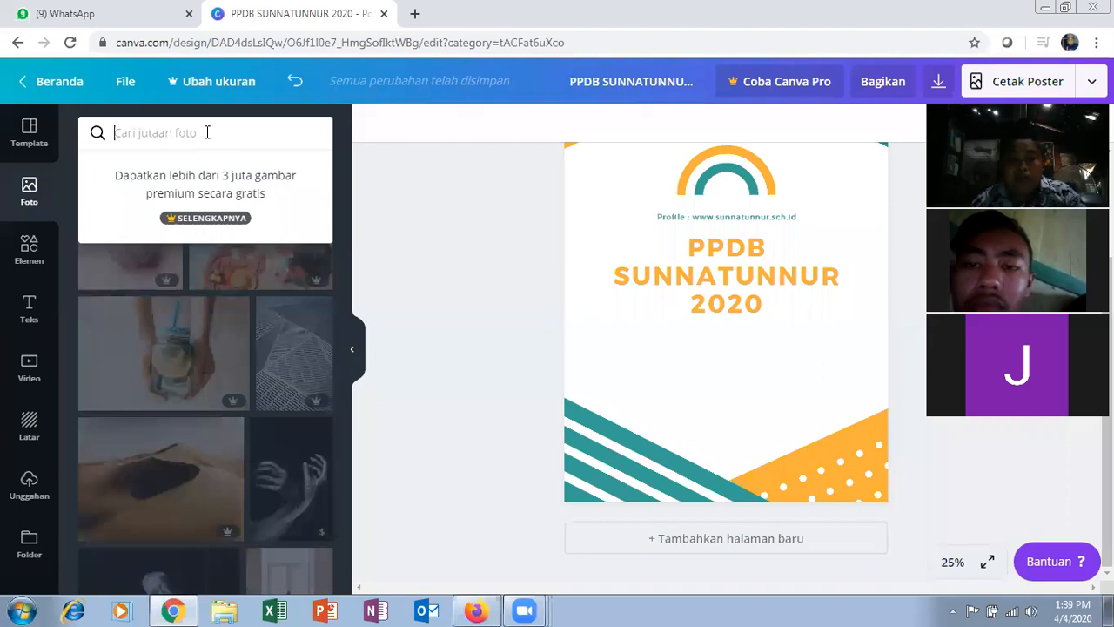
{"action": "type", "text": "penc"}
{"action": "key", "text": "BackSpace"}
{"action": "key", "text": "BackSpace"}
{"action": "key", "text": "BackSpace"}
{"action": "key", "text": "BackSpace"}
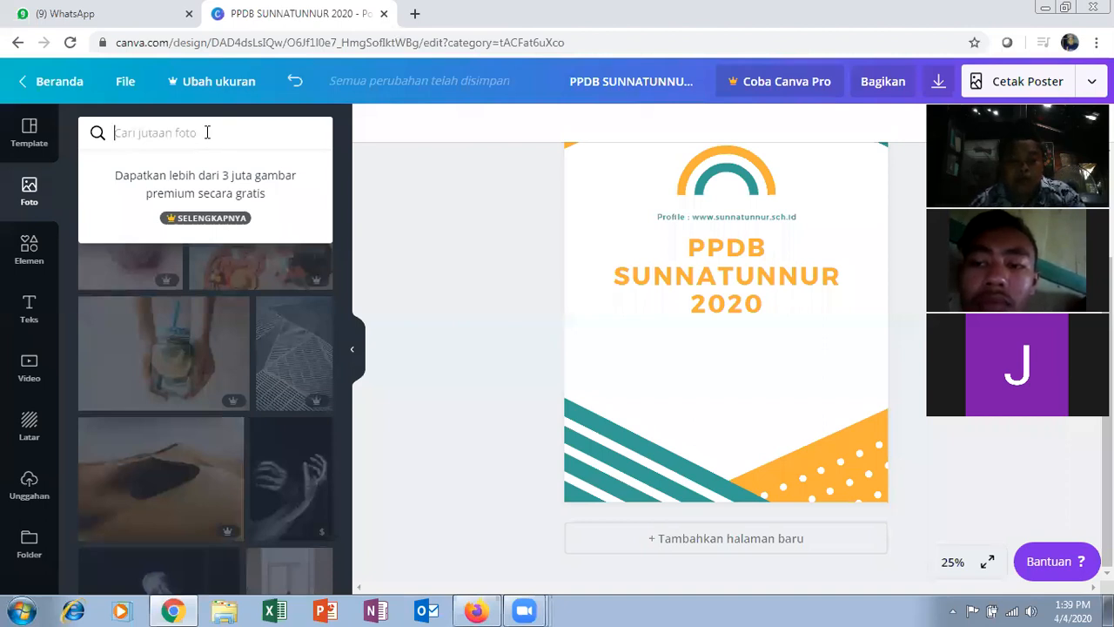
{"action": "type", "text": "school"}
{"action": "key", "text": "Return"}
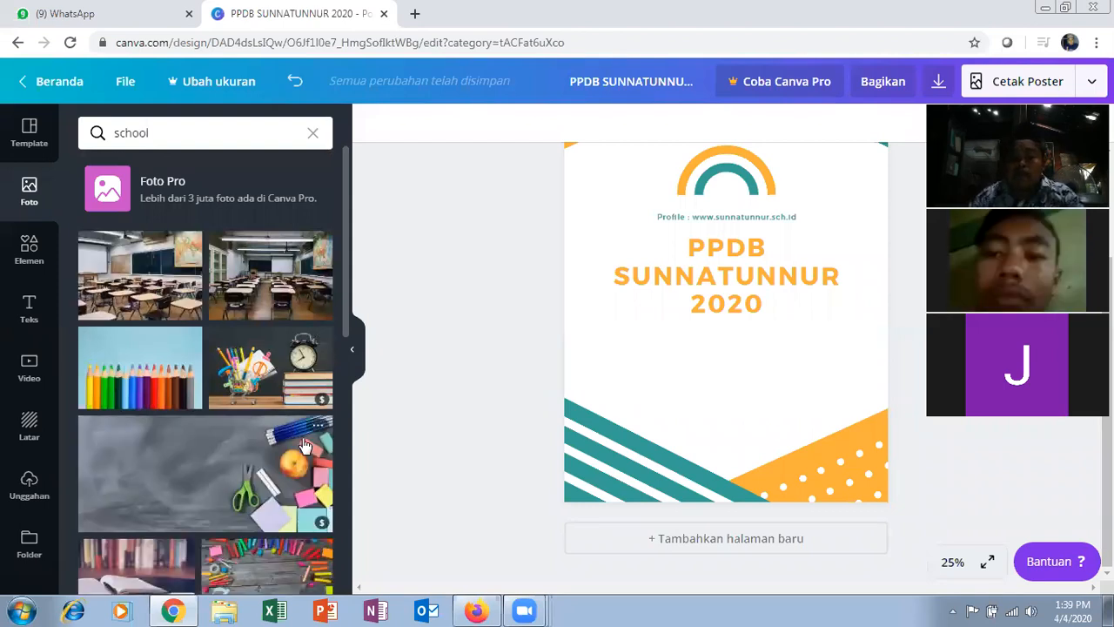
- Browse the school photos and place the one with the stationery cart, alarm clock and stacked books on the poster
{"action": "scroll", "coordinate": [191, 485], "scroll_direction": "down", "scroll_amount": 1}
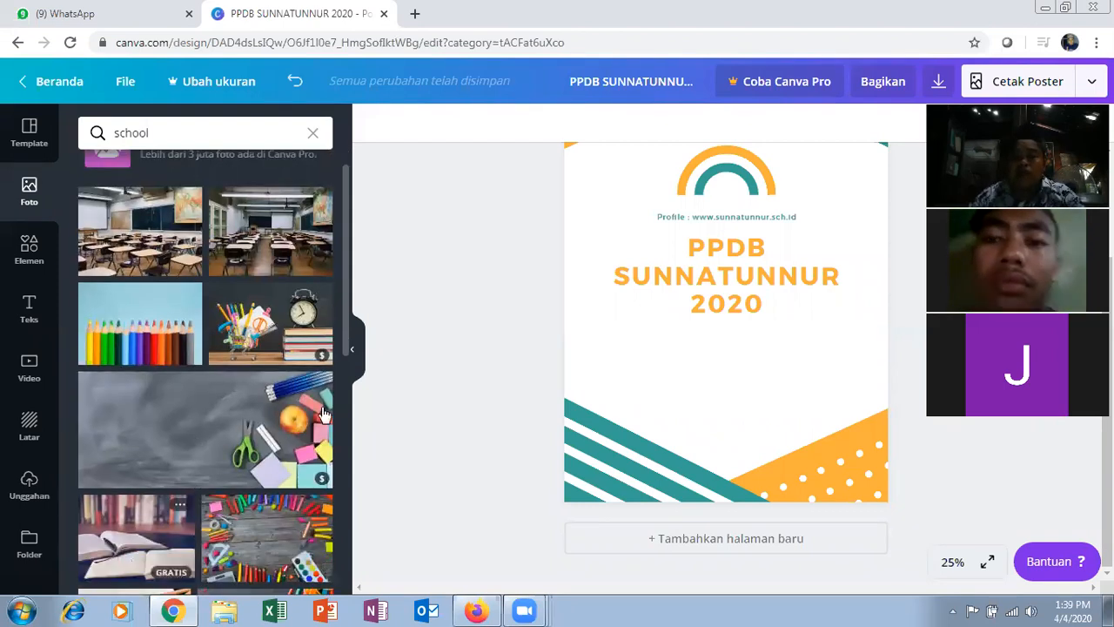
{"action": "scroll", "coordinate": [322, 412], "scroll_direction": "up", "scroll_amount": 1}
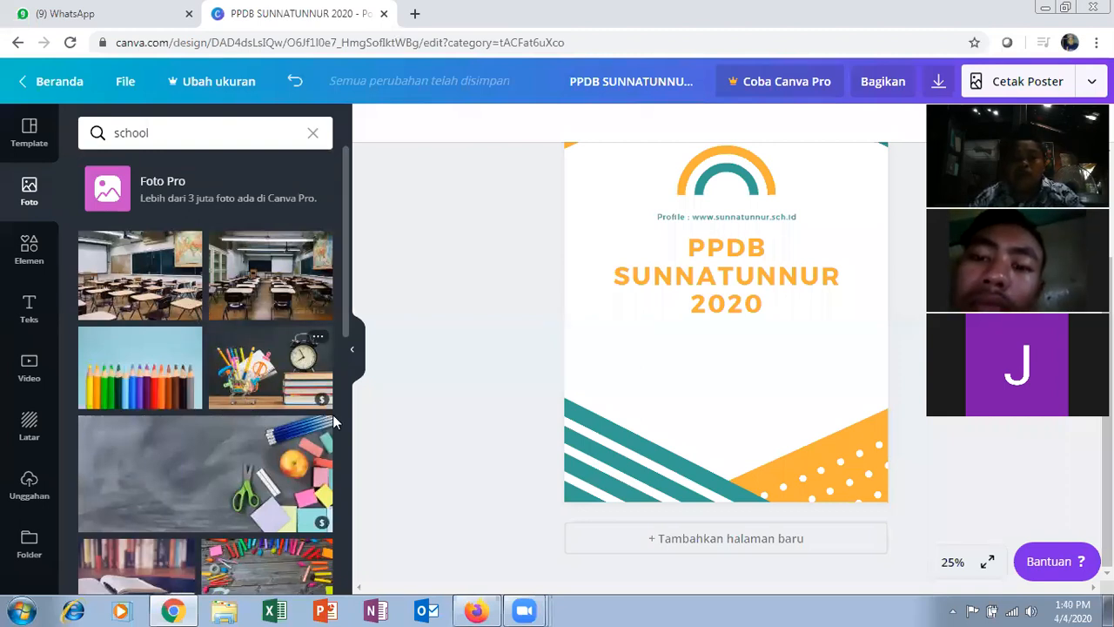
{"action": "scroll", "coordinate": [267, 456], "scroll_direction": "down", "scroll_amount": 1}
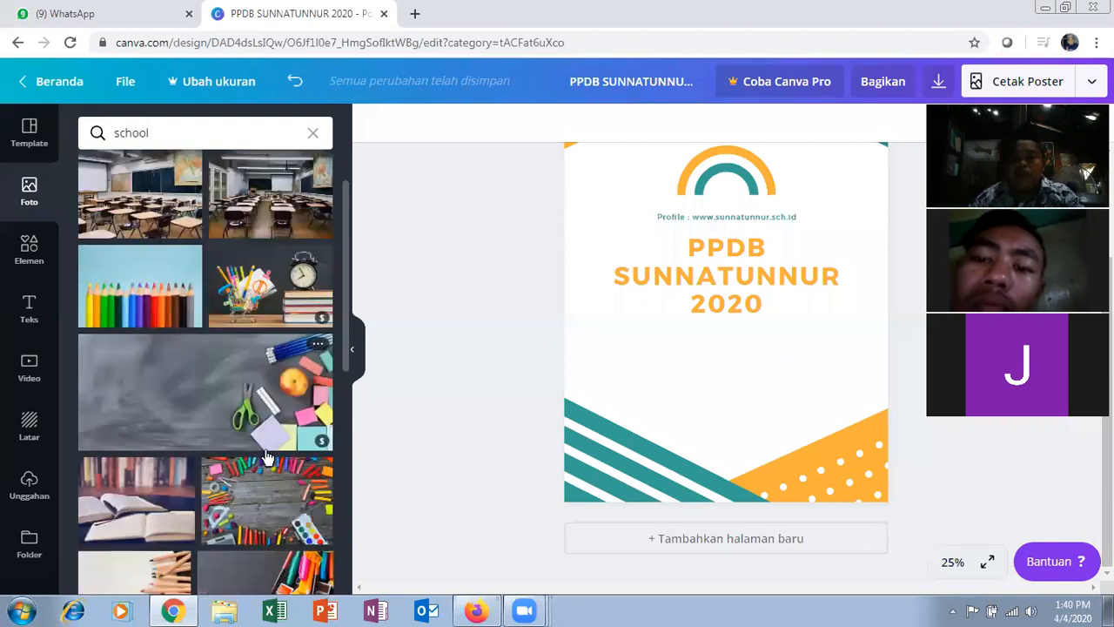
{"action": "scroll", "coordinate": [267, 456], "scroll_direction": "down", "scroll_amount": 1}
{"action": "scroll", "coordinate": [267, 456], "scroll_direction": "down", "scroll_amount": 1}
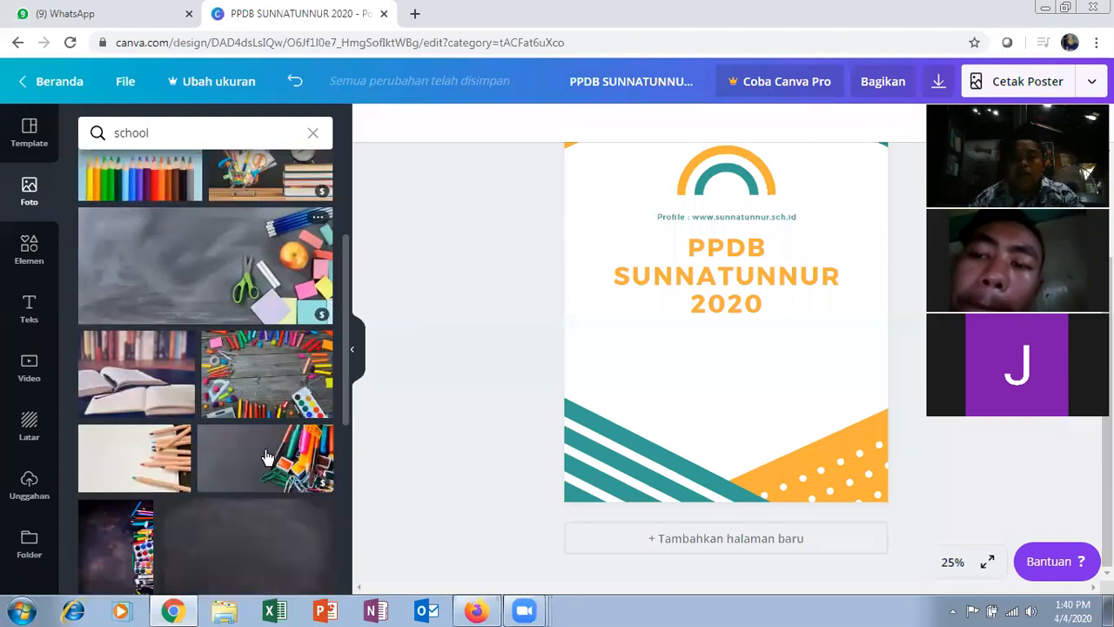
{"action": "scroll", "coordinate": [174, 303], "scroll_direction": "up", "scroll_amount": 3}
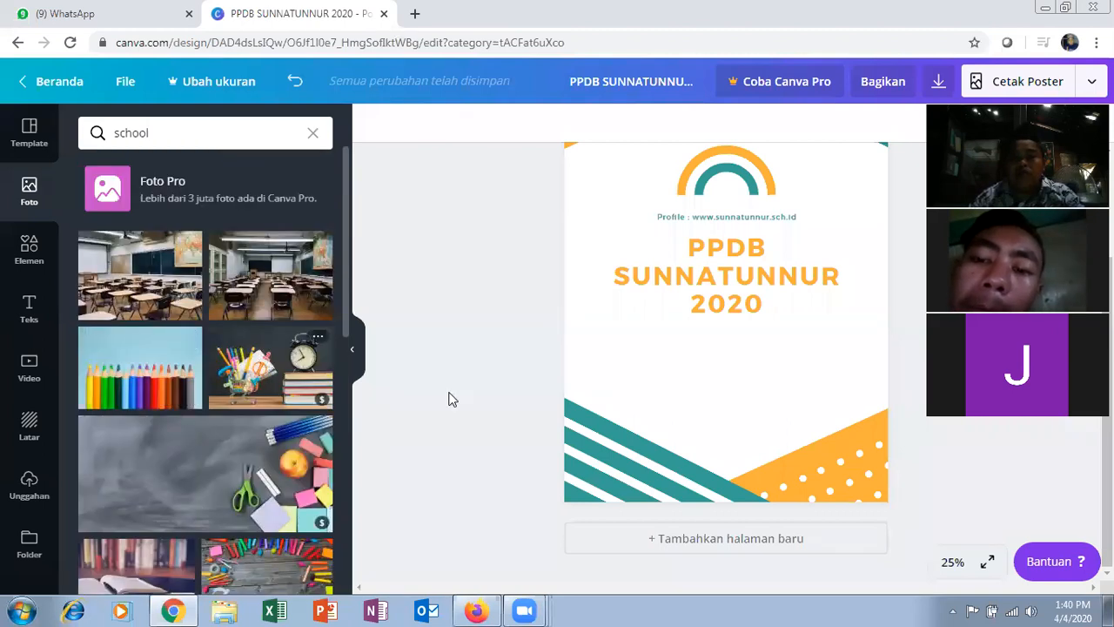
{"action": "left_click_drag", "start_coordinate": [270, 366], "coordinate": [757, 237]}
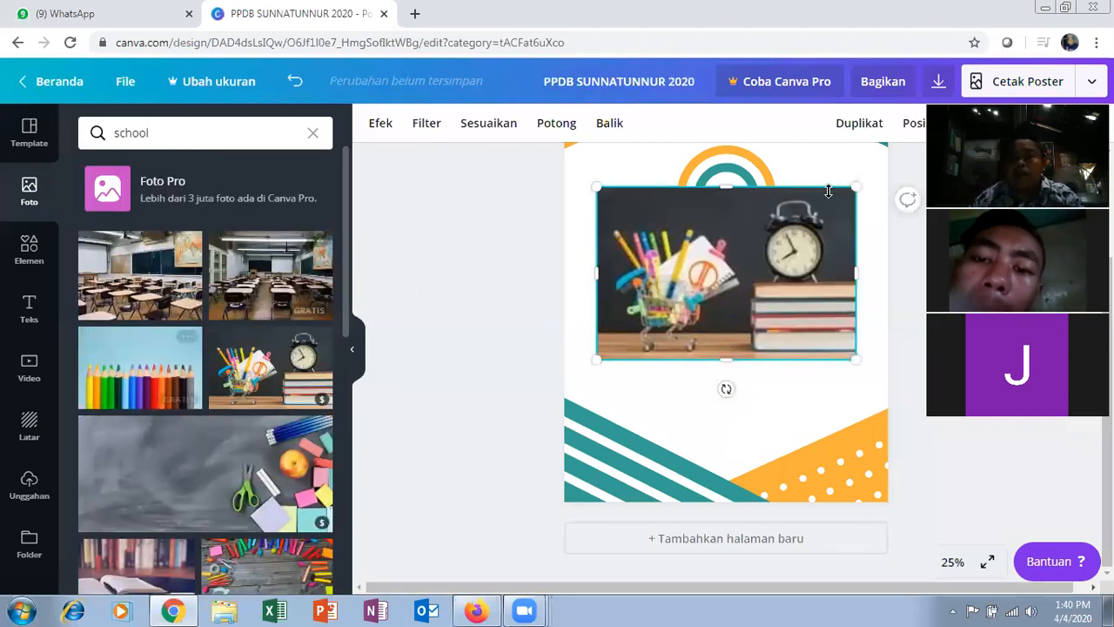
- Shrink the school supplies photo and position it in the blank area below the PPDB SUNNATUNNUR 2020 title
{"action": "left_click_drag", "start_coordinate": [856, 187], "coordinate": [724, 356]}
{"action": "left_click_drag", "start_coordinate": [779, 391], "coordinate": [744, 391]}
{"action": "left_click_drag", "start_coordinate": [809, 348], "coordinate": [810, 380]}
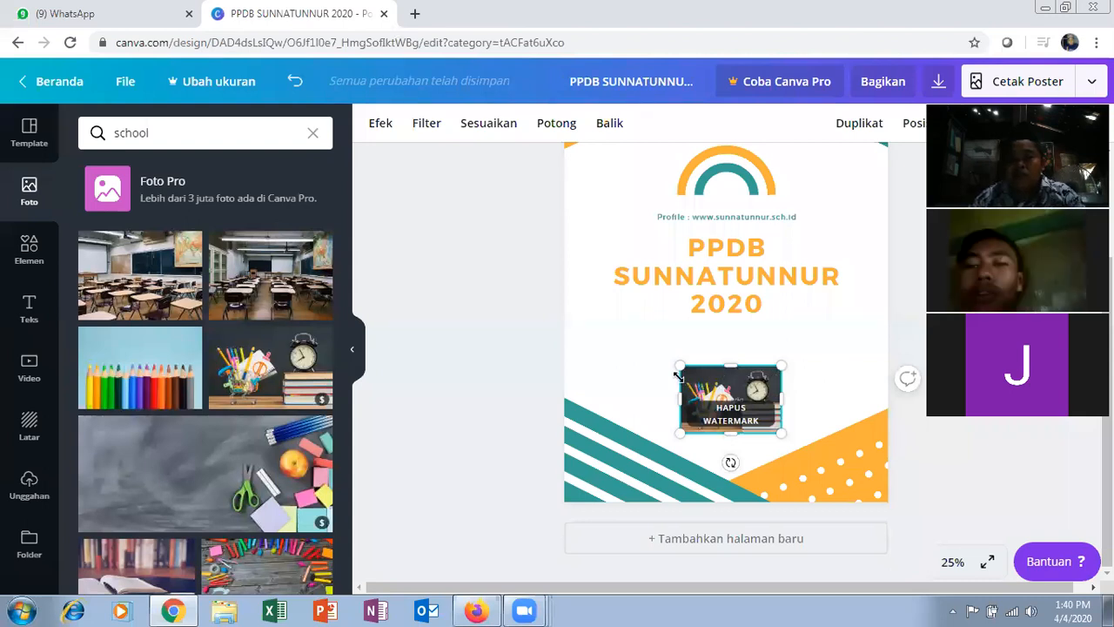
{"action": "left_click_drag", "start_coordinate": [681, 366], "coordinate": [659, 350]}
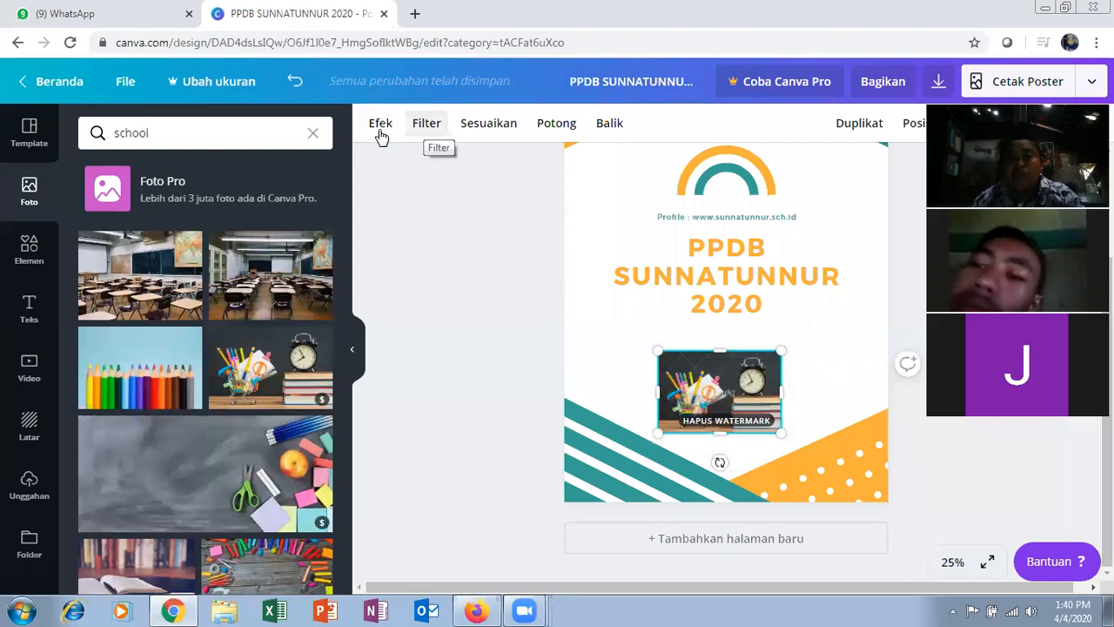
- Examine the effect, filter, adjustment and crop options available for the school supplies photo
{"action": "left_click", "coordinate": [380, 131]}
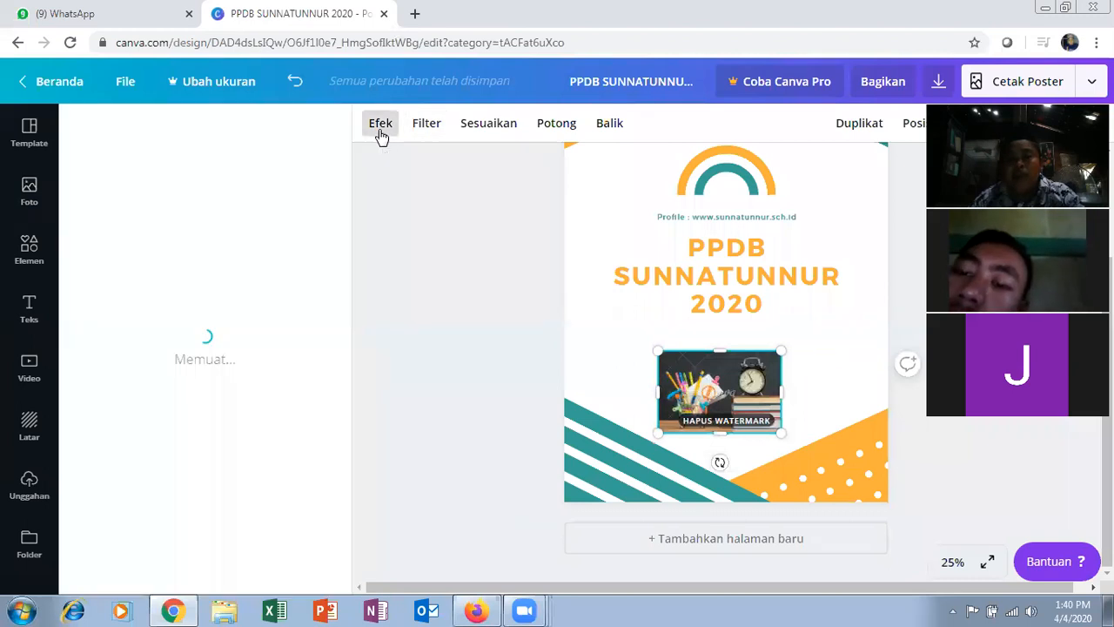
{"action": "left_click", "coordinate": [426, 130]}
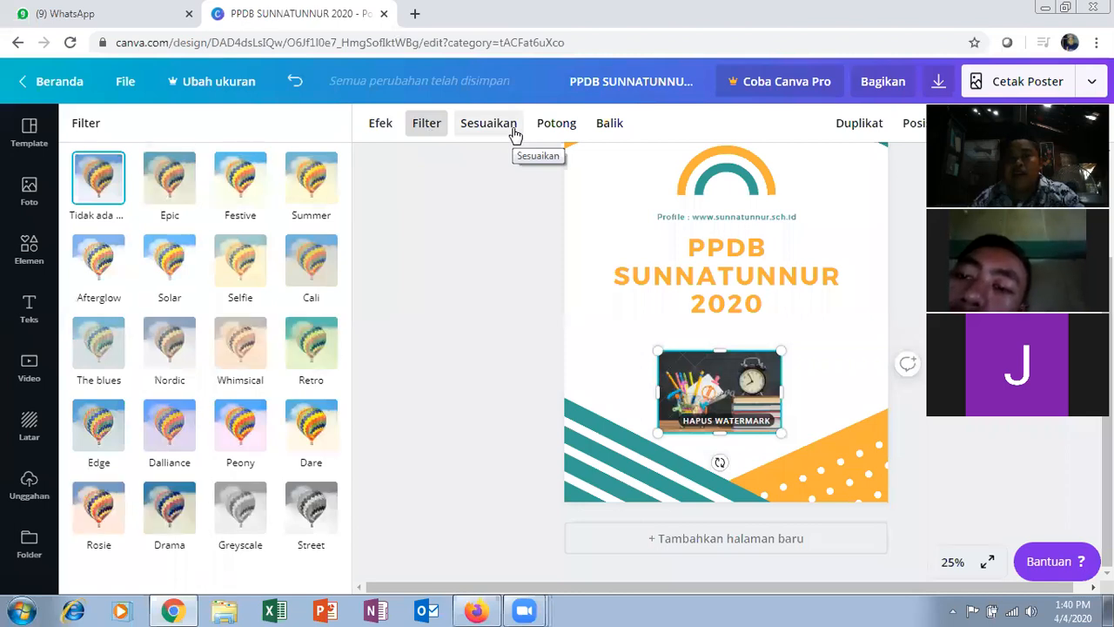
{"action": "left_click", "coordinate": [515, 130]}
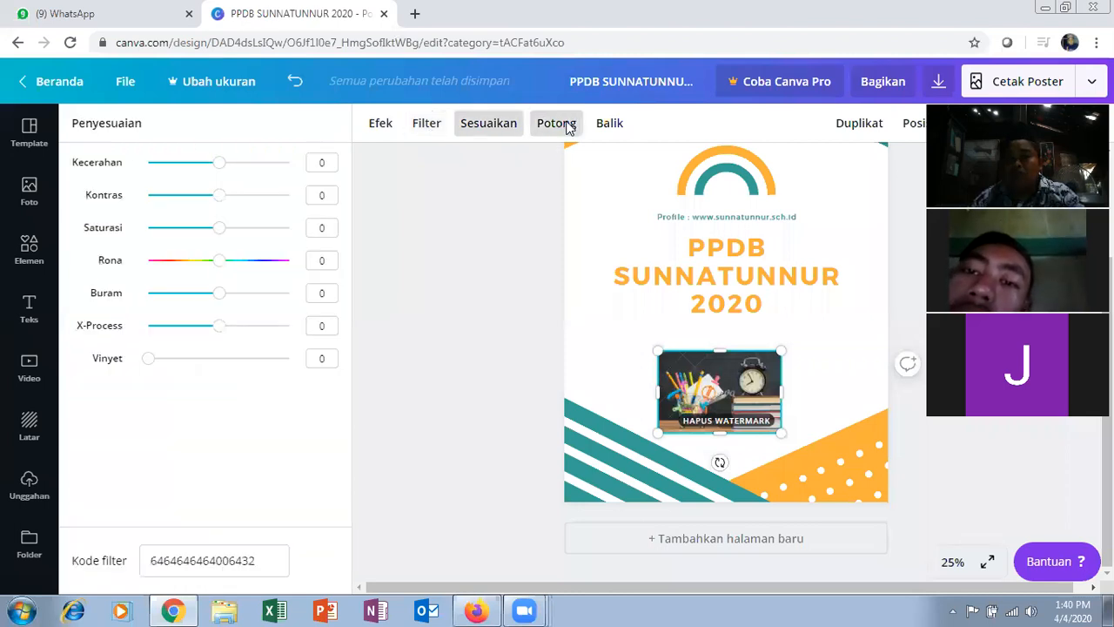
{"action": "left_click", "coordinate": [565, 125]}
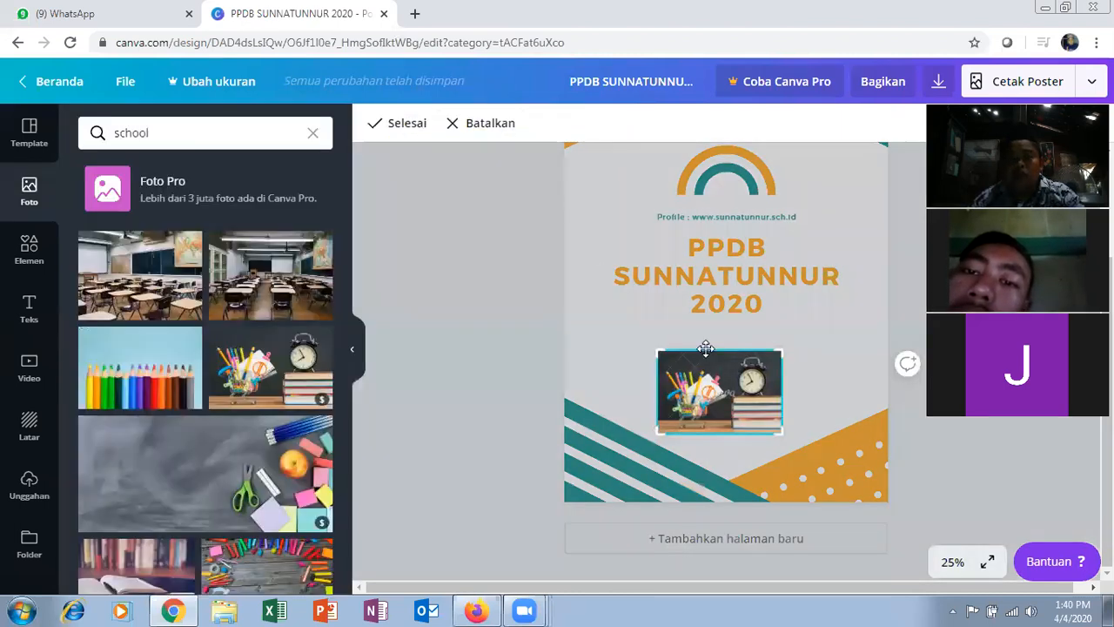
{"action": "left_click", "coordinate": [385, 126]}
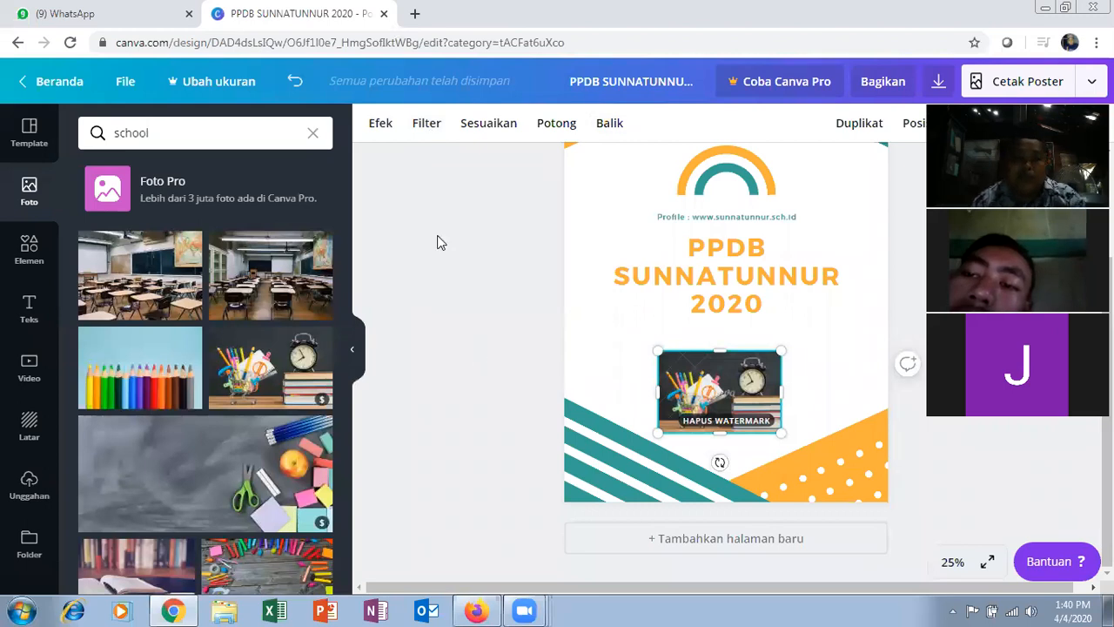
{"action": "left_click", "coordinate": [382, 126]}
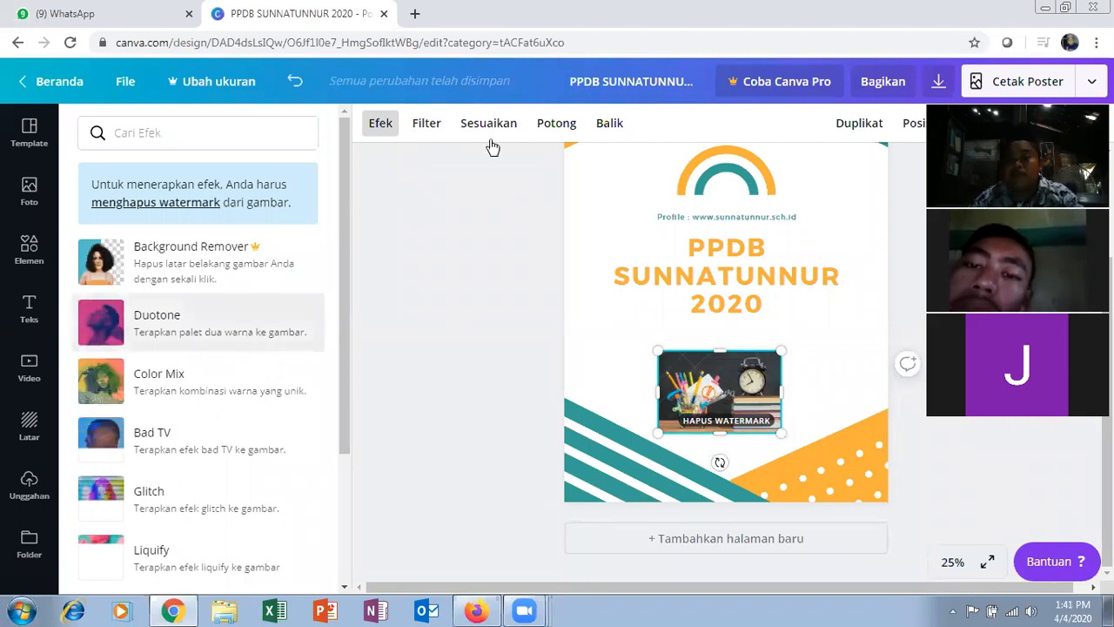
- Shrink the school supplies photo further and center it horizontally in the blank space below the title
{"action": "left_click", "coordinate": [778, 356]}
{"action": "left_click_drag", "start_coordinate": [777, 356], "coordinate": [825, 368]}
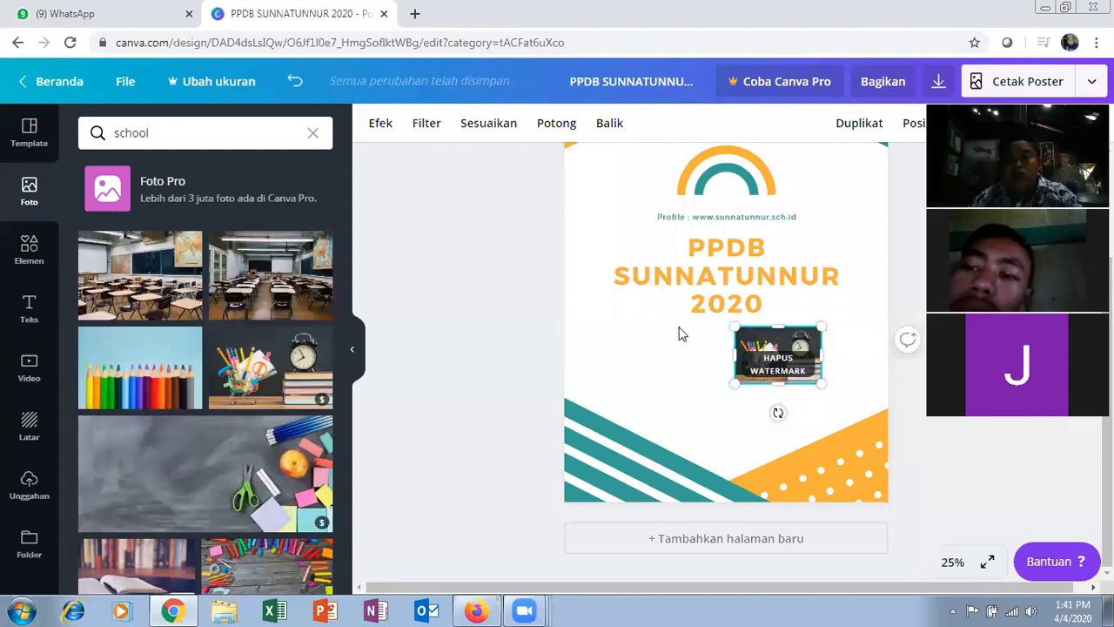
{"action": "scroll", "coordinate": [754, 187], "scroll_direction": "up", "scroll_amount": 2}
{"action": "scroll", "coordinate": [675, 455], "scroll_direction": "down", "scroll_amount": 2}
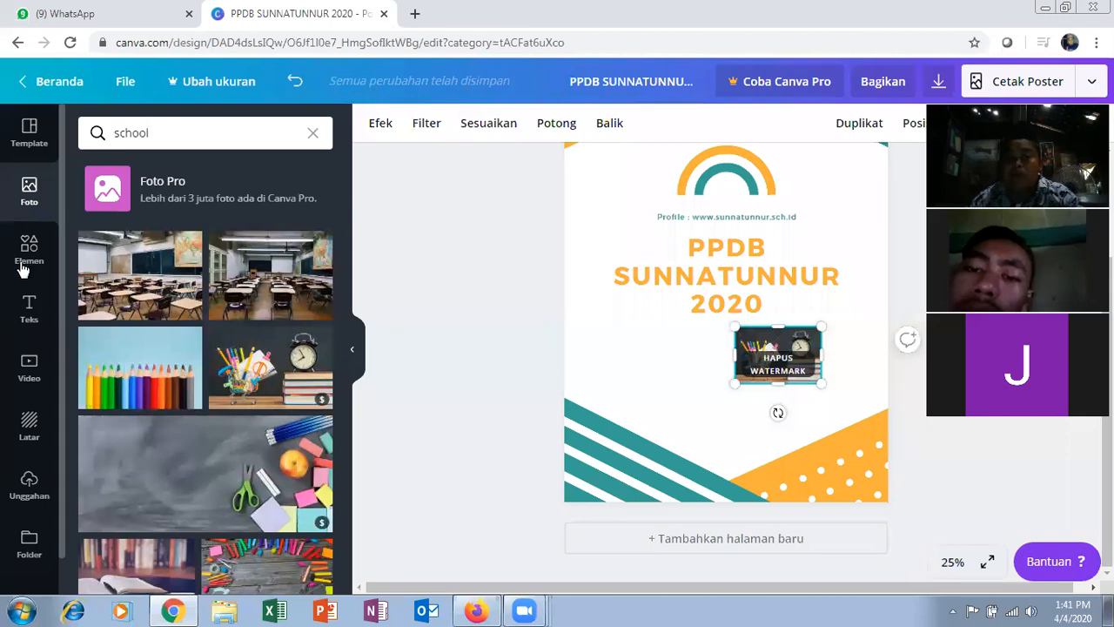
{"action": "left_click", "coordinate": [839, 344]}
{"action": "left_click", "coordinate": [804, 332]}
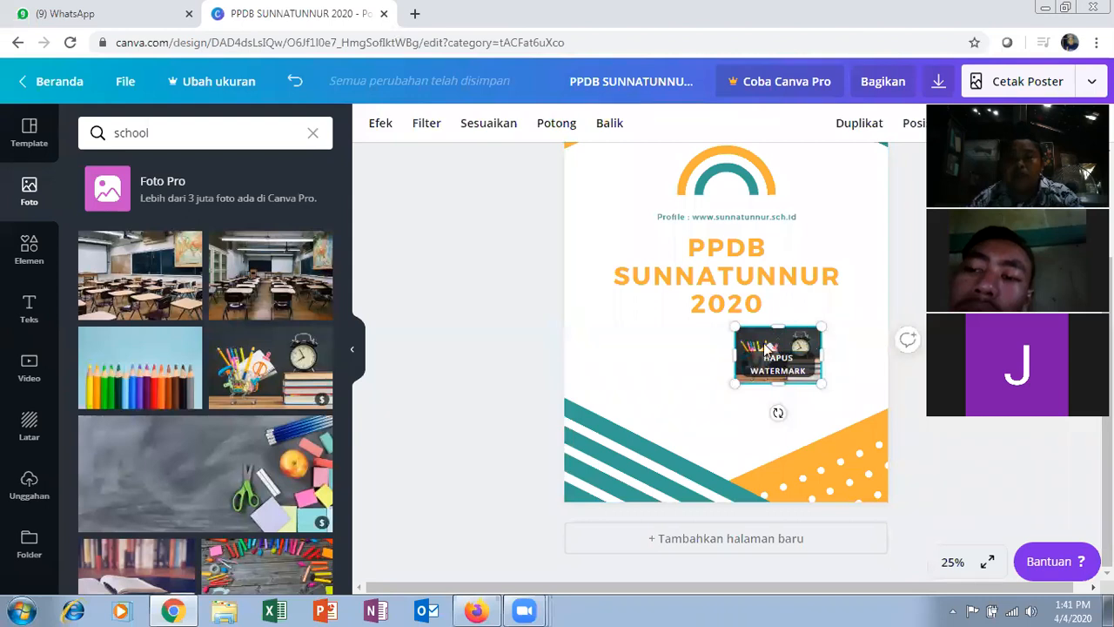
{"action": "left_click_drag", "start_coordinate": [739, 352], "coordinate": [687, 372]}
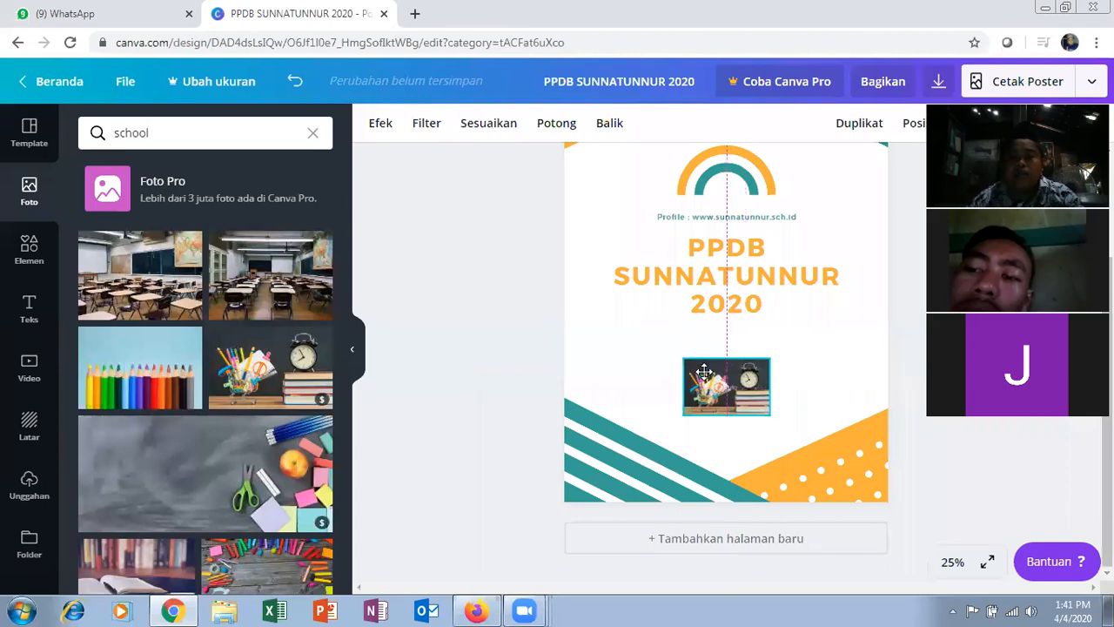
- Browse the featured and Virus Corona elements and add the illustration of the woman in the orange patterned outfit to the poster
{"action": "left_click", "coordinate": [790, 380]}
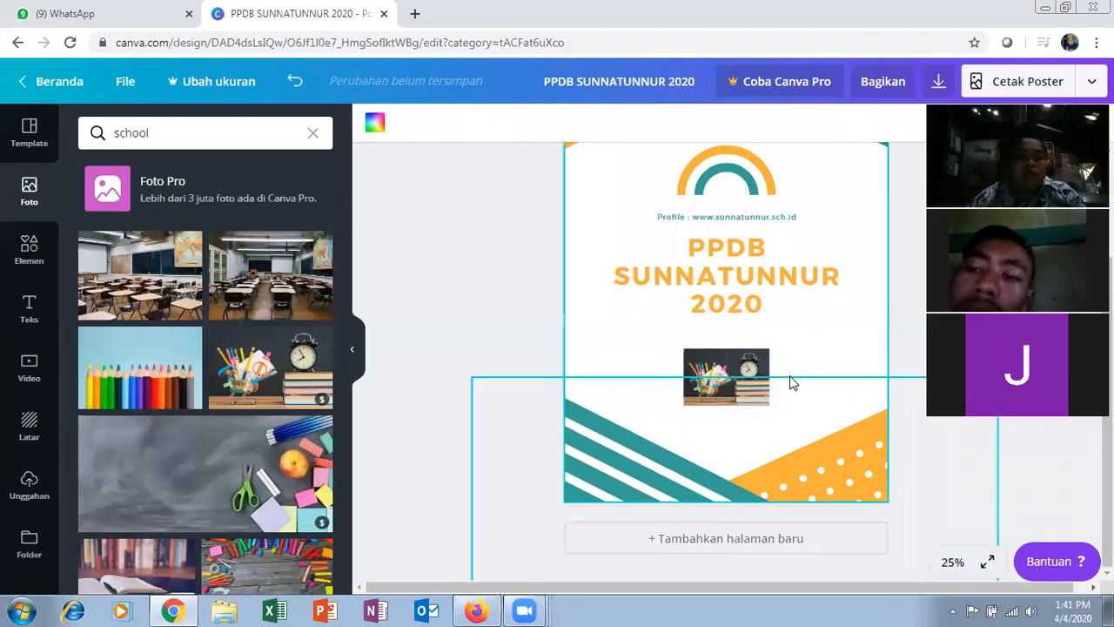
{"action": "left_click", "coordinate": [29, 261]}
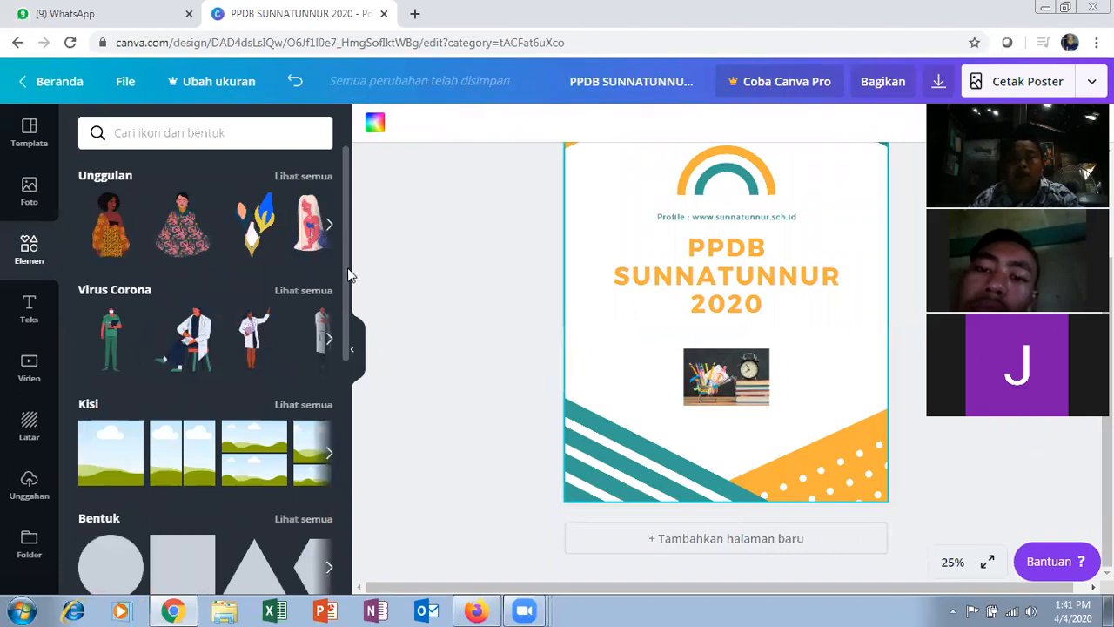
{"action": "scroll", "coordinate": [348, 269], "scroll_direction": "down", "scroll_amount": 1}
{"action": "scroll", "coordinate": [92, 244], "scroll_direction": "down", "scroll_amount": 1}
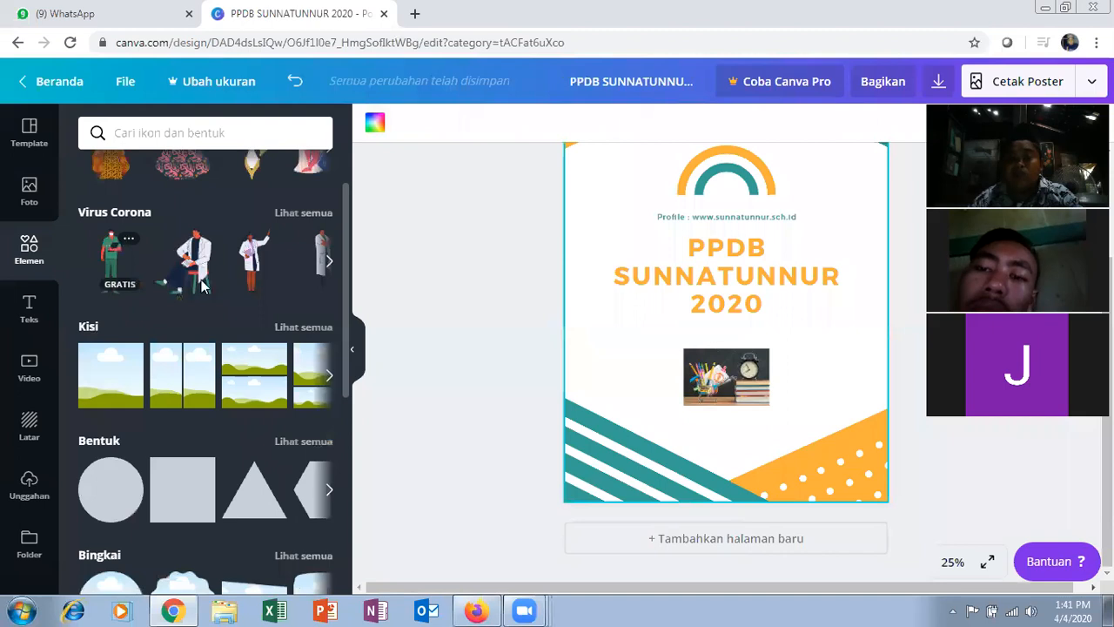
{"action": "scroll", "coordinate": [284, 311], "scroll_direction": "up", "scroll_amount": 2}
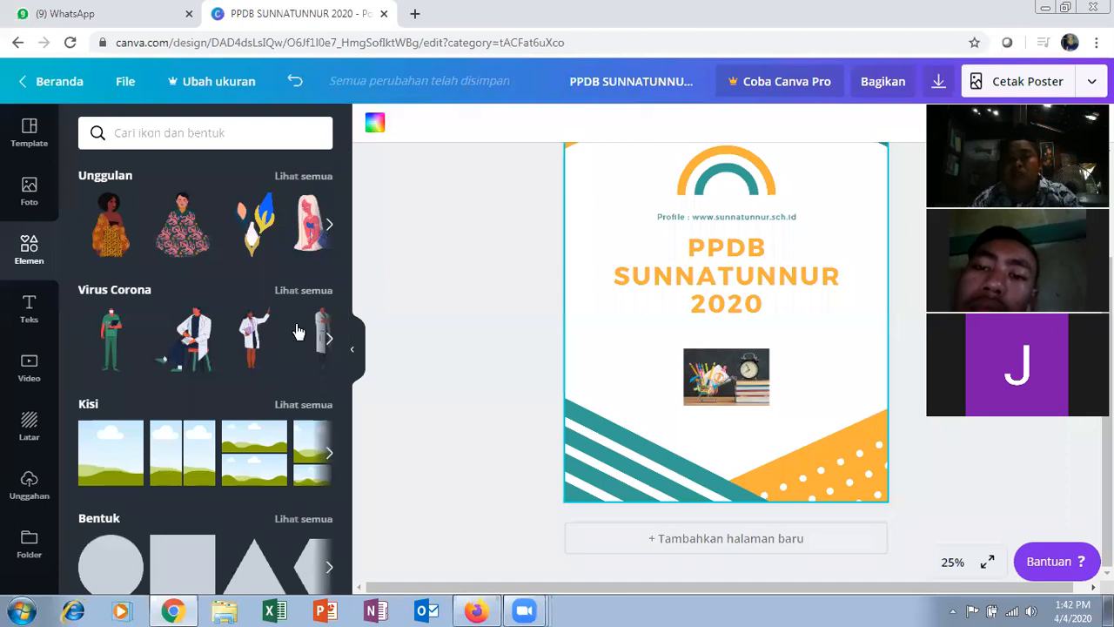
{"action": "left_click", "coordinate": [329, 340]}
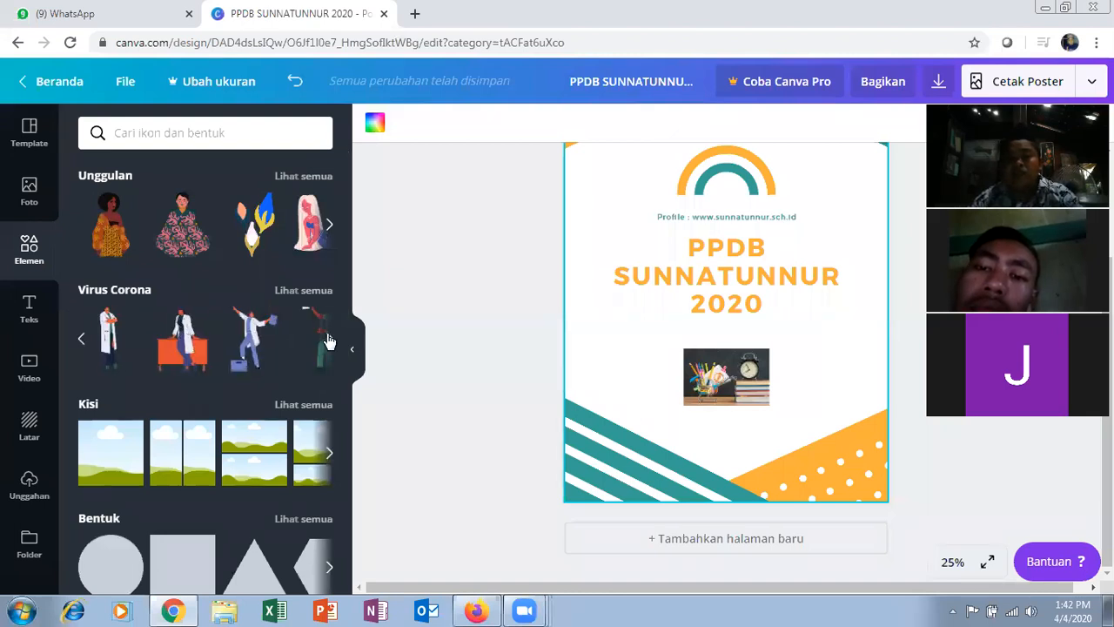
{"action": "left_click", "coordinate": [329, 339]}
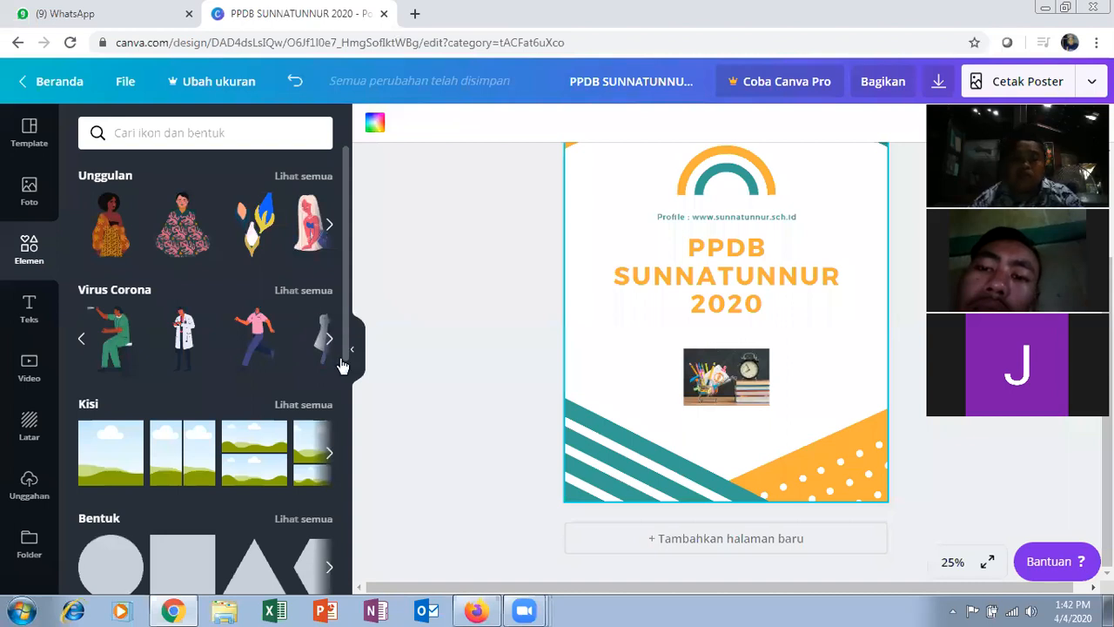
{"action": "left_click", "coordinate": [330, 229]}
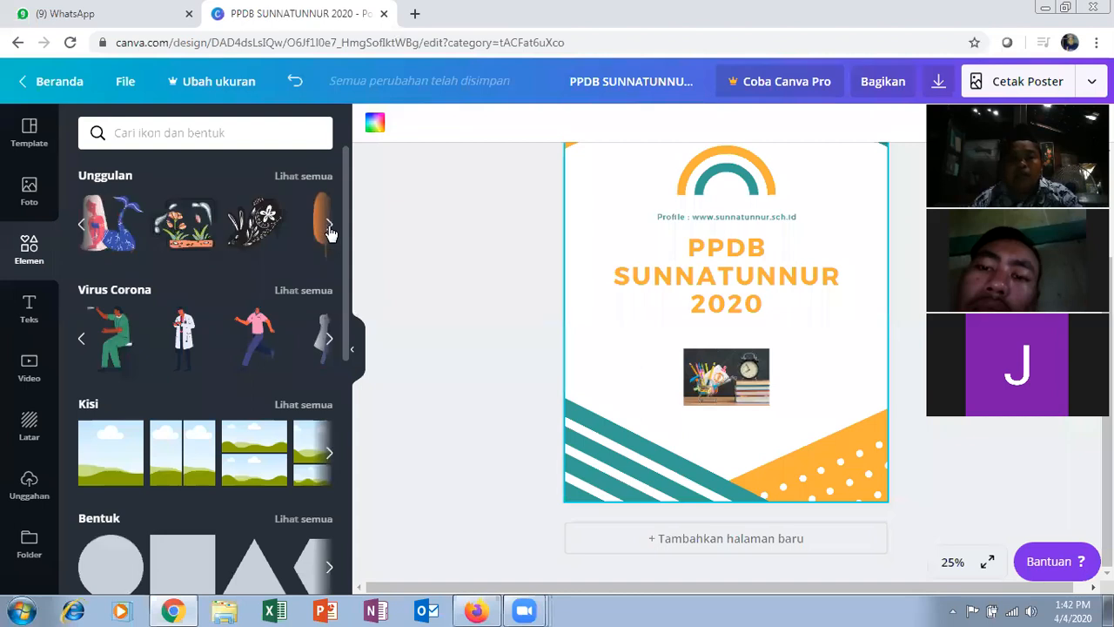
{"action": "left_click", "coordinate": [80, 229]}
{"action": "left_click", "coordinate": [81, 229]}
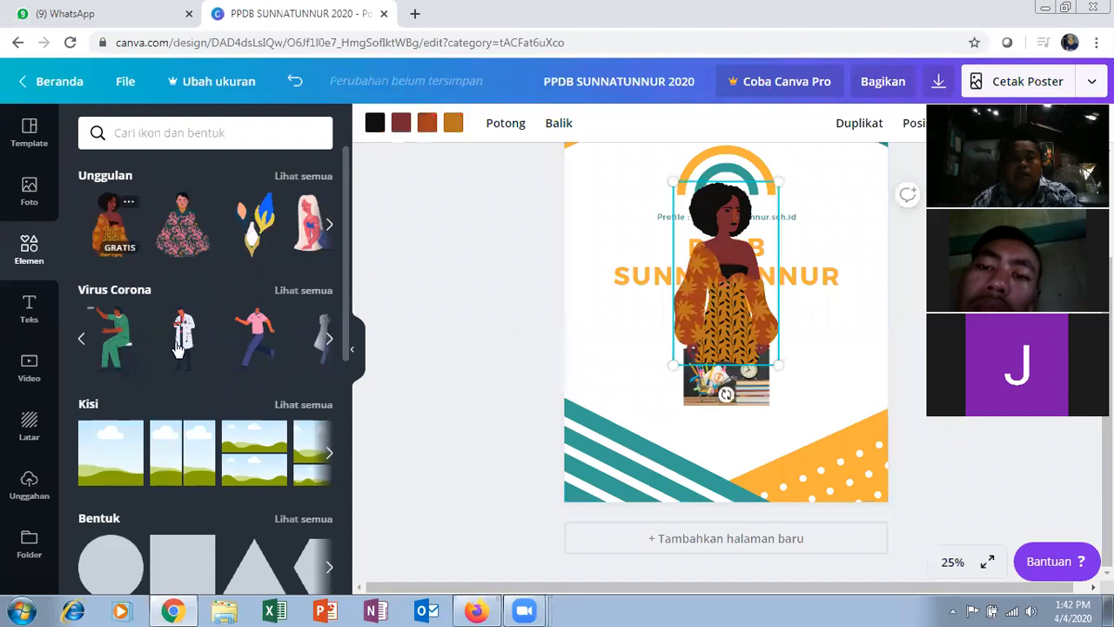
- Add a hexagon from the basic shapes, shrink it, and place it beside the woman near the poster's right edge
{"action": "scroll", "coordinate": [262, 350], "scroll_direction": "down", "scroll_amount": 3}
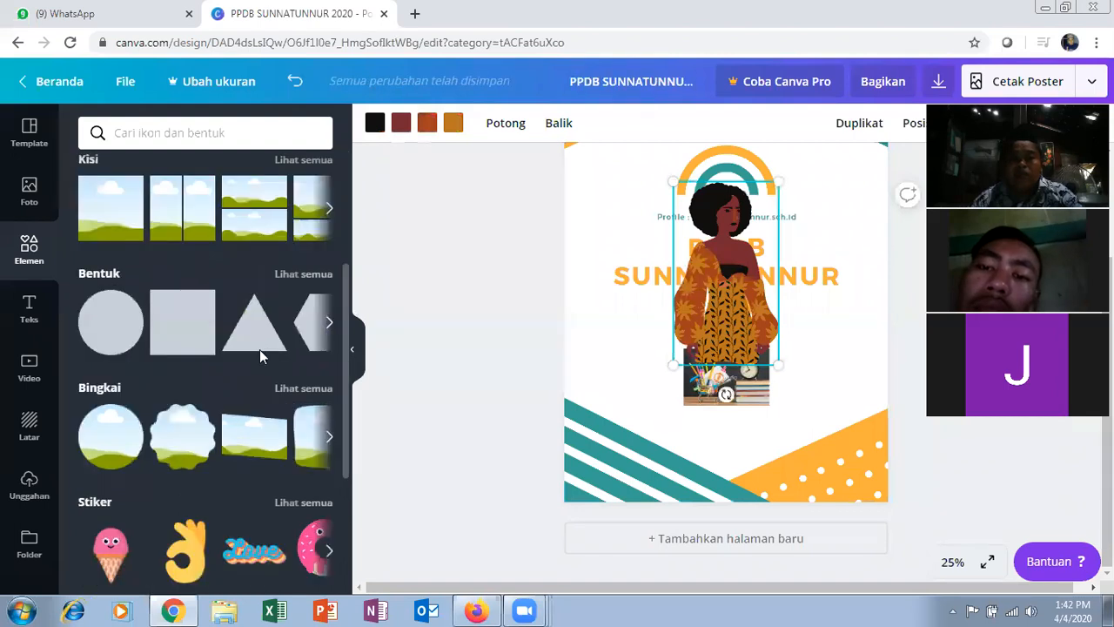
{"action": "left_click", "coordinate": [44, 256]}
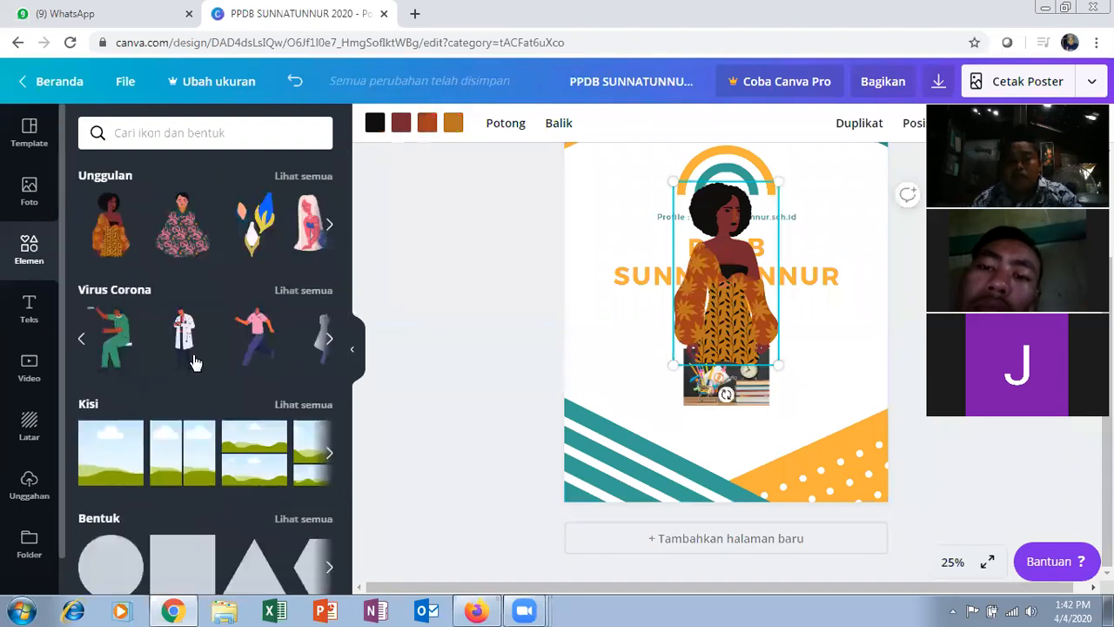
{"action": "scroll", "coordinate": [199, 363], "scroll_direction": "down", "scroll_amount": 1}
{"action": "scroll", "coordinate": [207, 400], "scroll_direction": "down", "scroll_amount": 2}
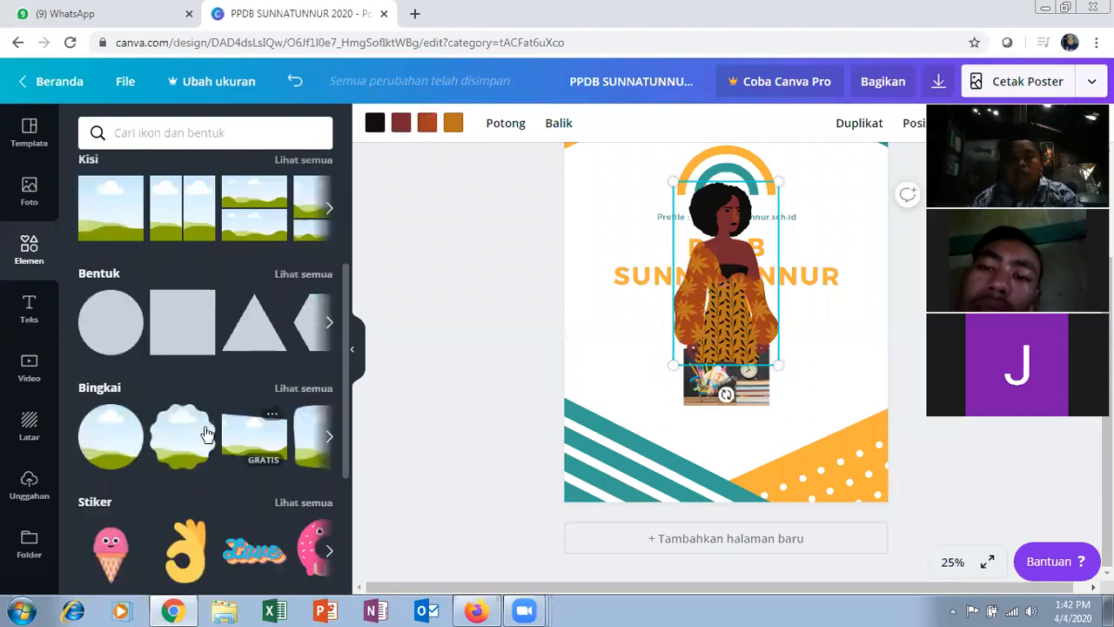
{"action": "scroll", "coordinate": [210, 424], "scroll_direction": "up", "scroll_amount": 1}
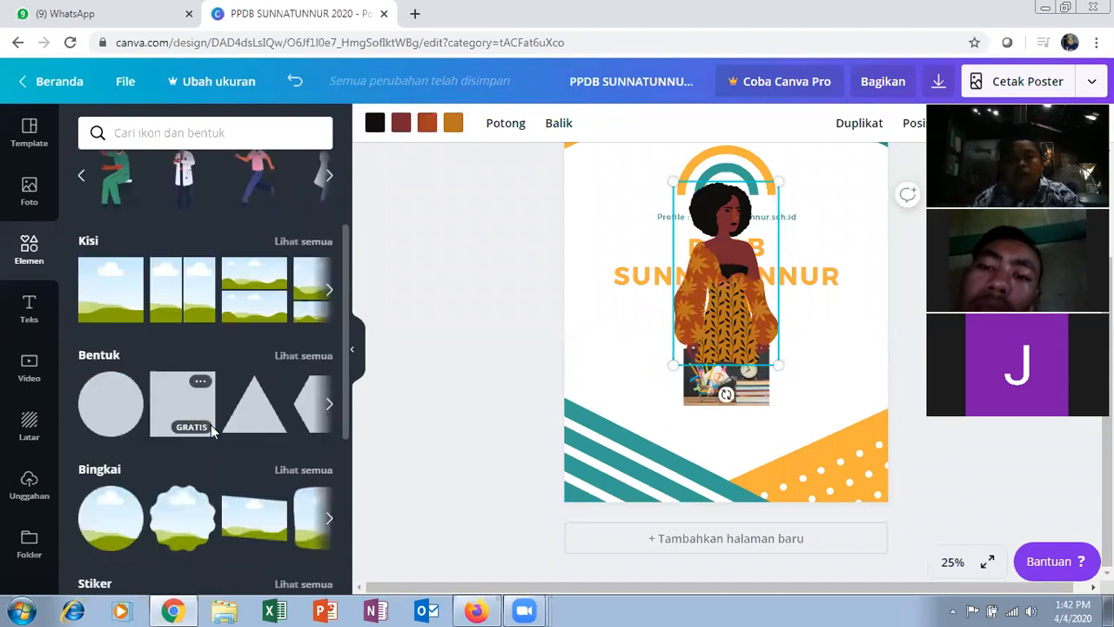
{"action": "left_click", "coordinate": [330, 407]}
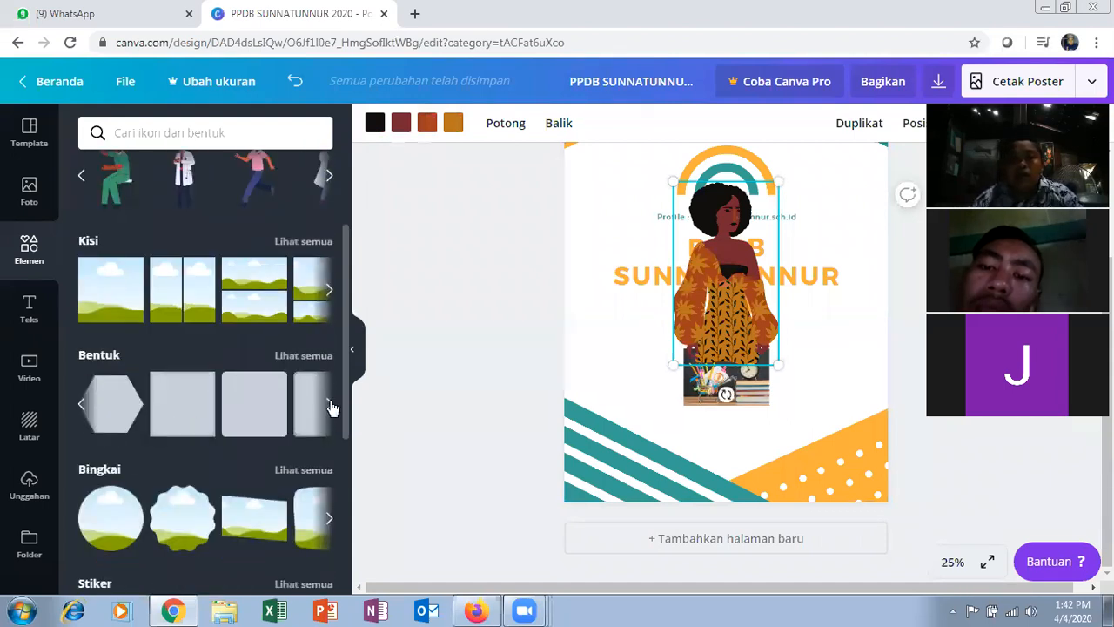
{"action": "left_click", "coordinate": [80, 406]}
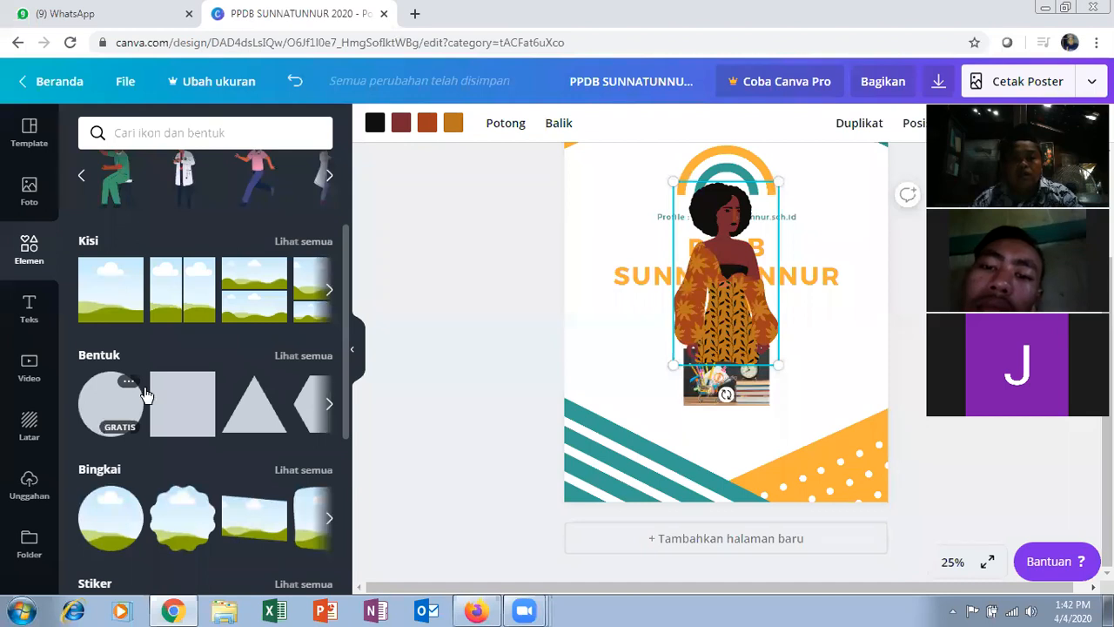
{"action": "left_click", "coordinate": [307, 409]}
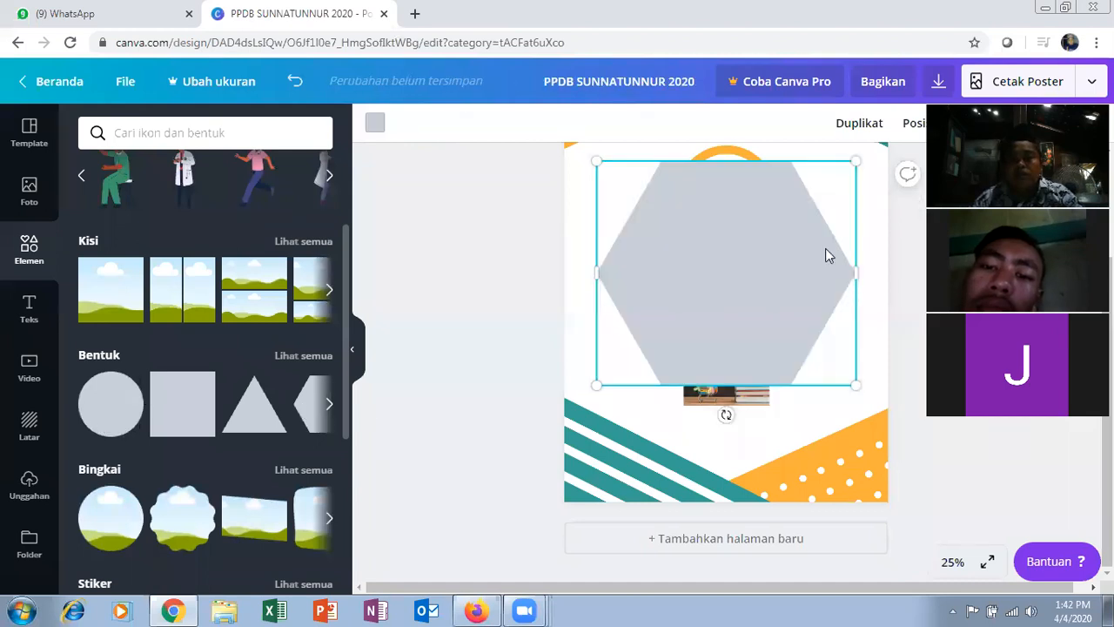
{"action": "left_click_drag", "start_coordinate": [853, 161], "coordinate": [693, 301]}
{"action": "left_click_drag", "start_coordinate": [670, 347], "coordinate": [879, 301]}
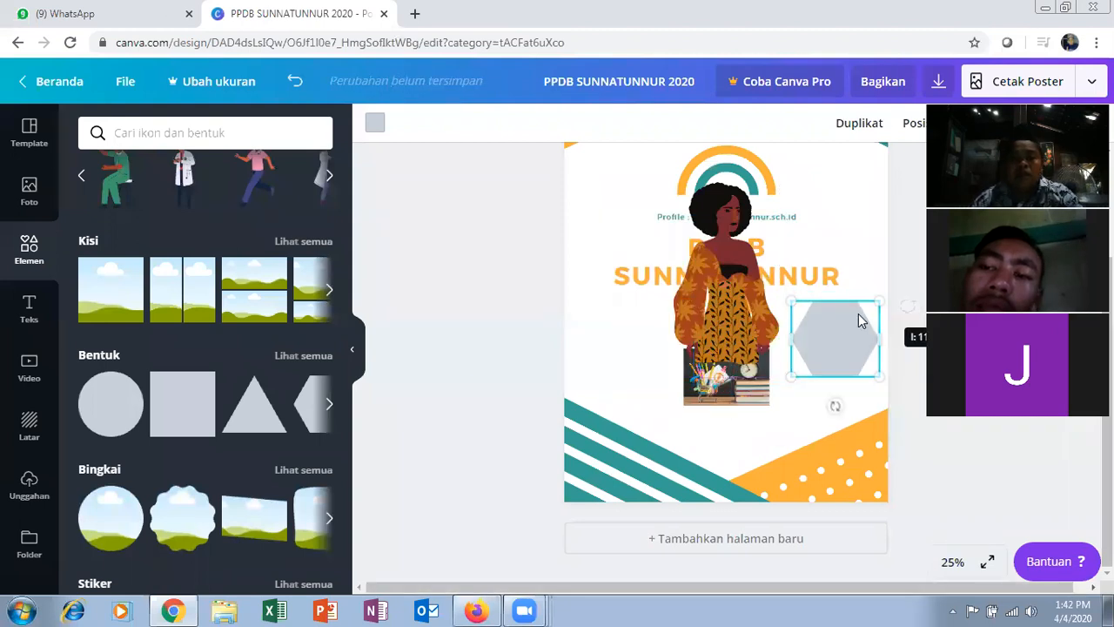
- Look through the full range of basic shapes available in the element library
{"action": "left_click", "coordinate": [329, 404]}
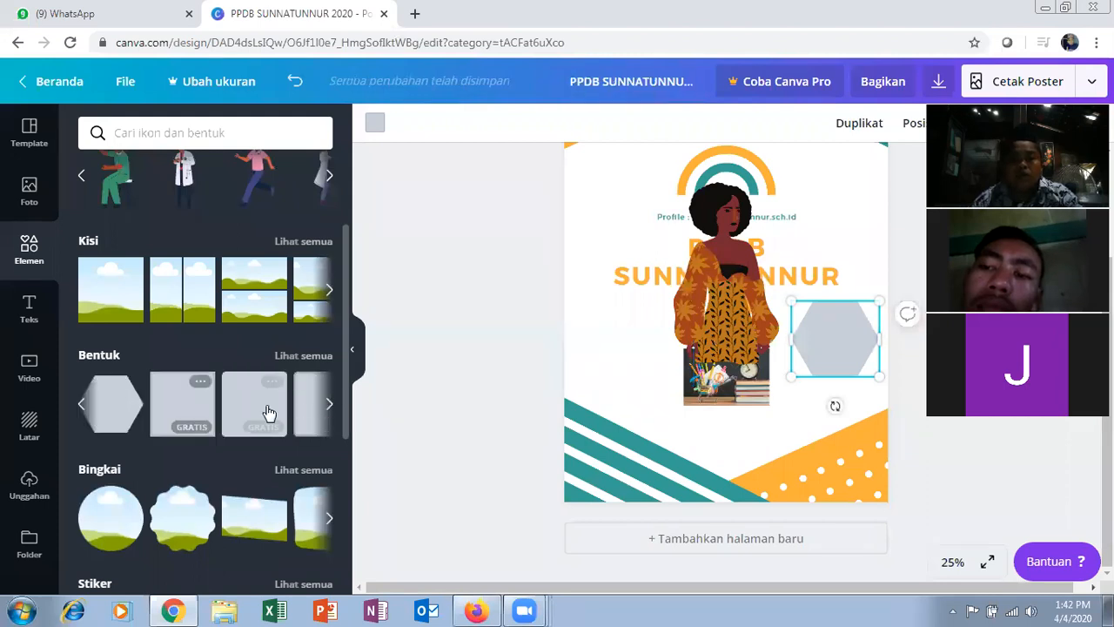
{"action": "left_click", "coordinate": [328, 405]}
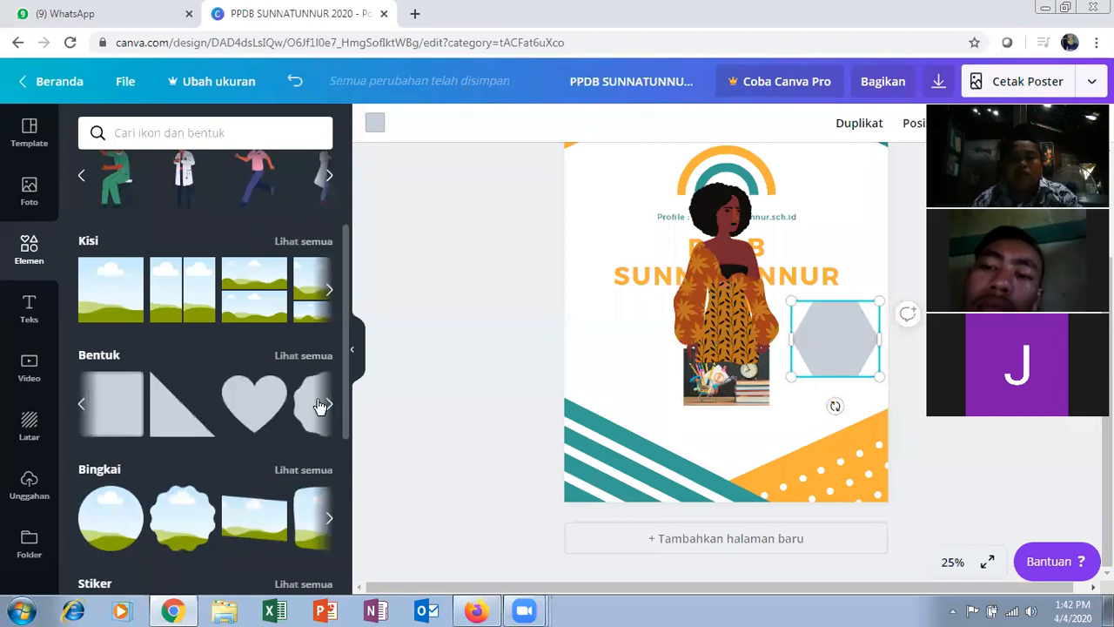
{"action": "left_click", "coordinate": [330, 405]}
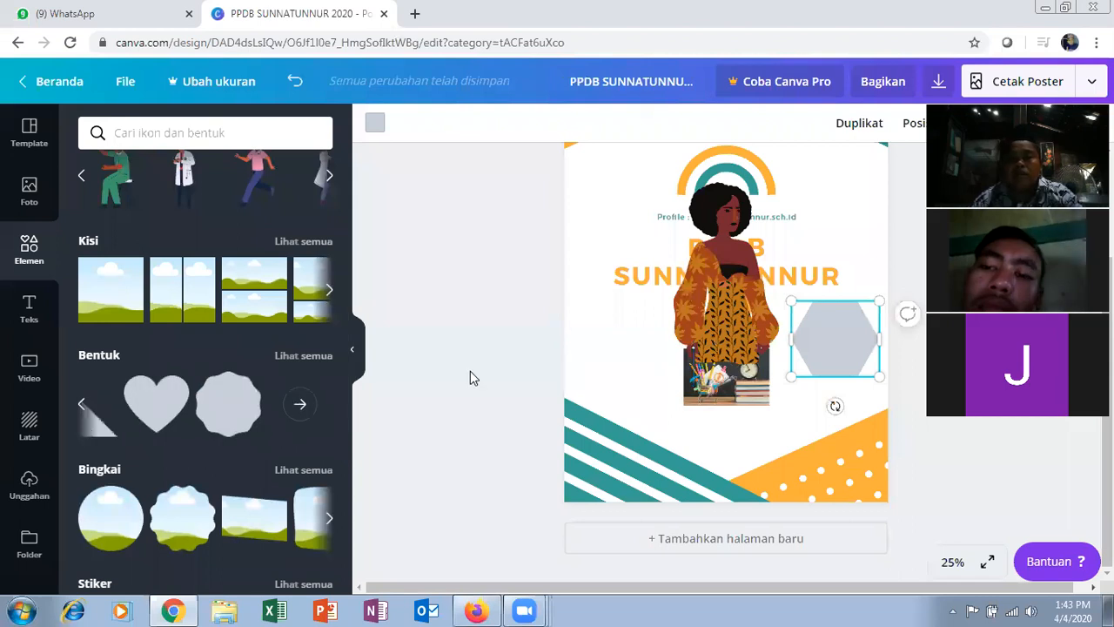
{"action": "left_click", "coordinate": [82, 405]}
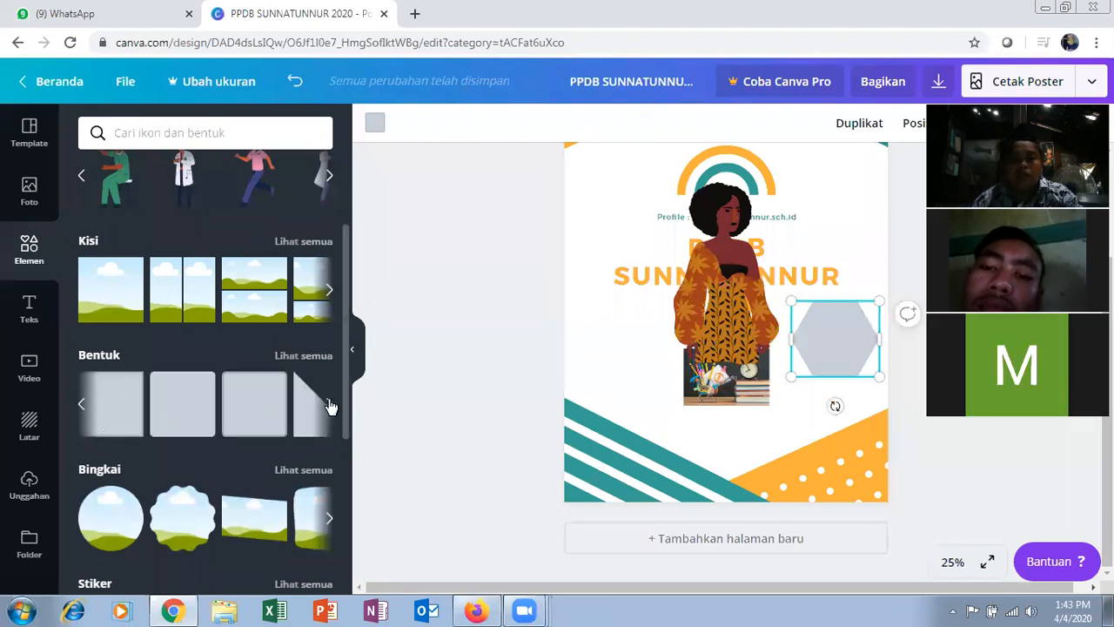
{"action": "left_click", "coordinate": [329, 405]}
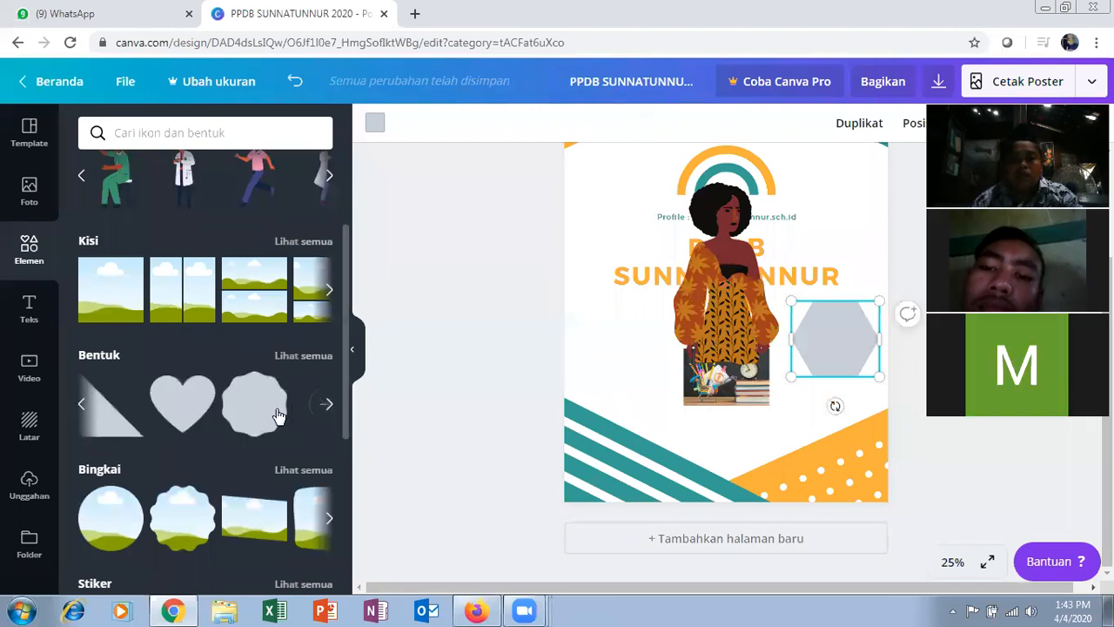
{"action": "left_click", "coordinate": [81, 405]}
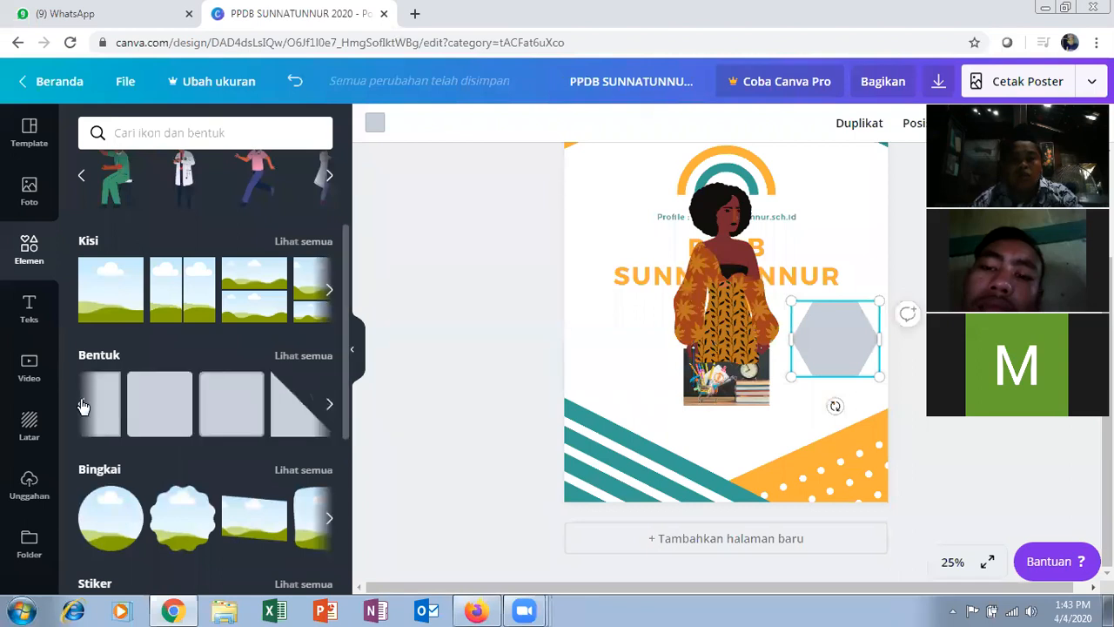
{"action": "left_click", "coordinate": [82, 406]}
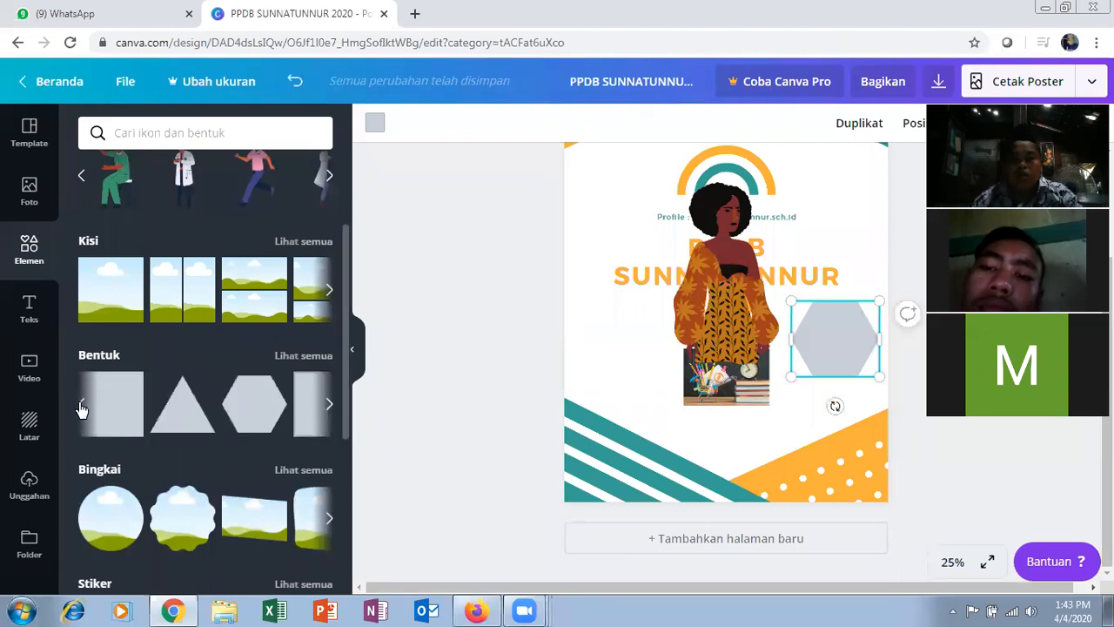
{"action": "left_click", "coordinate": [81, 407]}
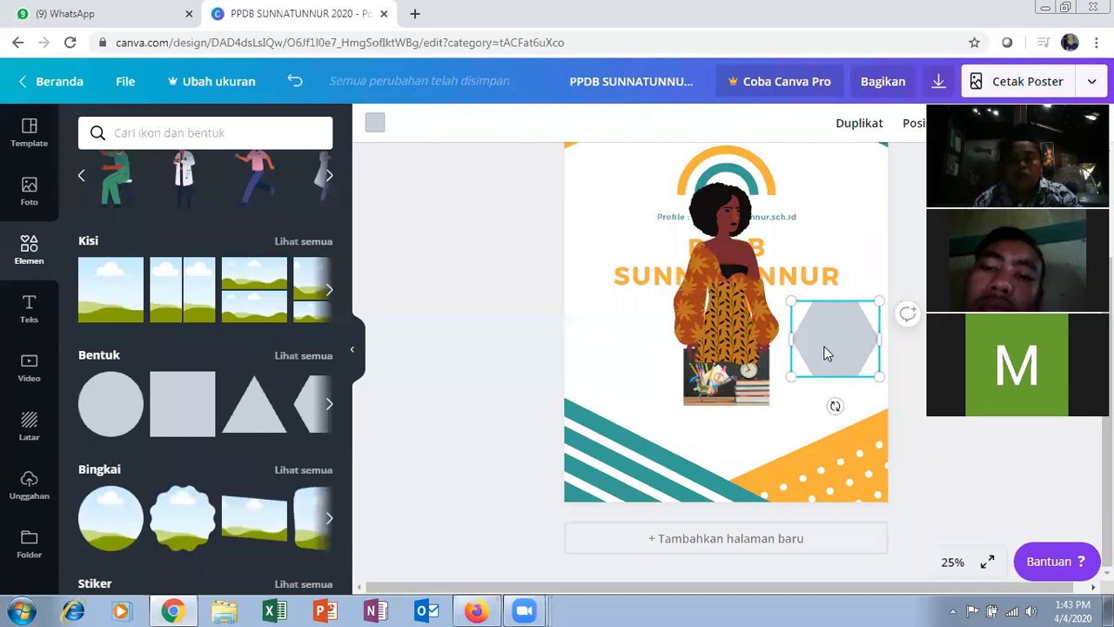
- Move the small hexagon onto the lower part of the woman illustration and add a second hexagon to the poster
{"action": "left_click_drag", "start_coordinate": [827, 352], "coordinate": [720, 353]}
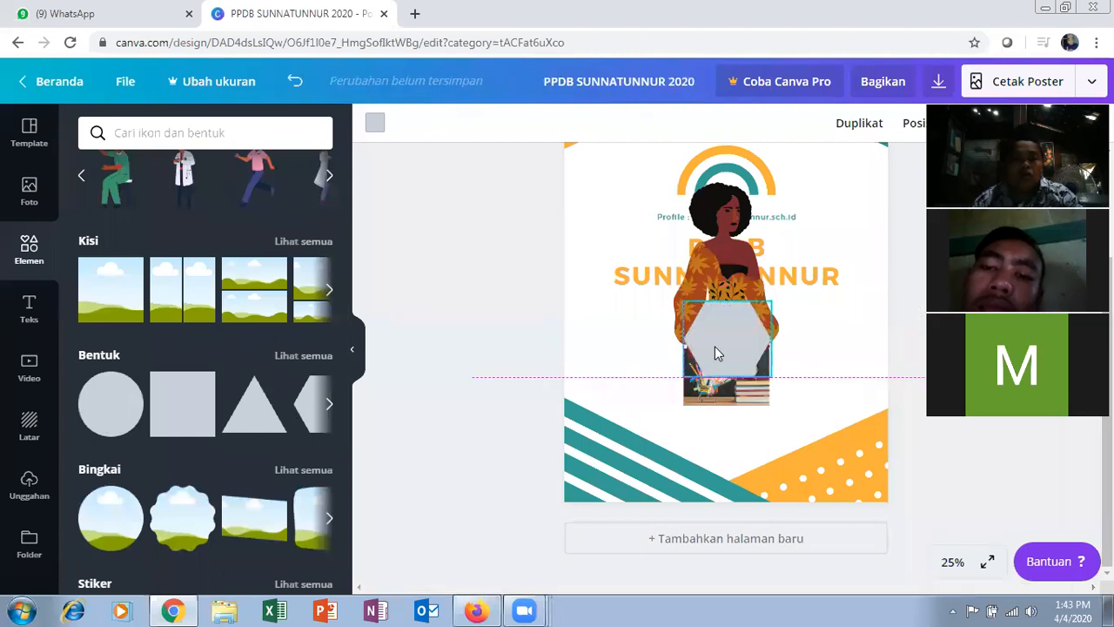
{"action": "left_click", "coordinate": [307, 406]}
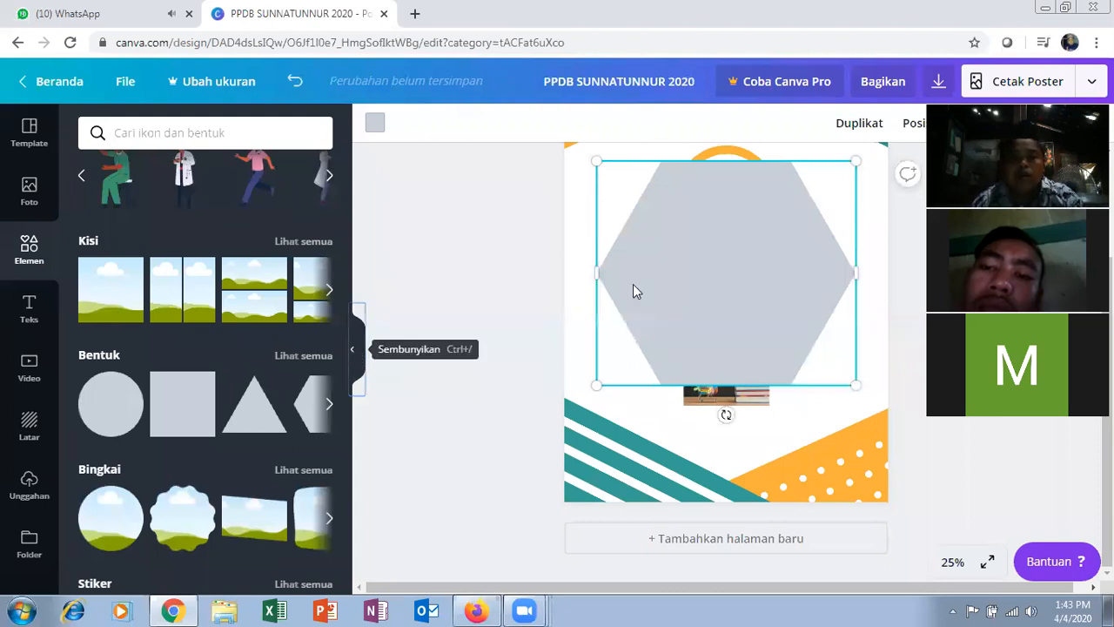
- Hide the element library and shrink the second hexagon toward its lower-left corner
{"action": "key", "text": "ctrl+slash"}
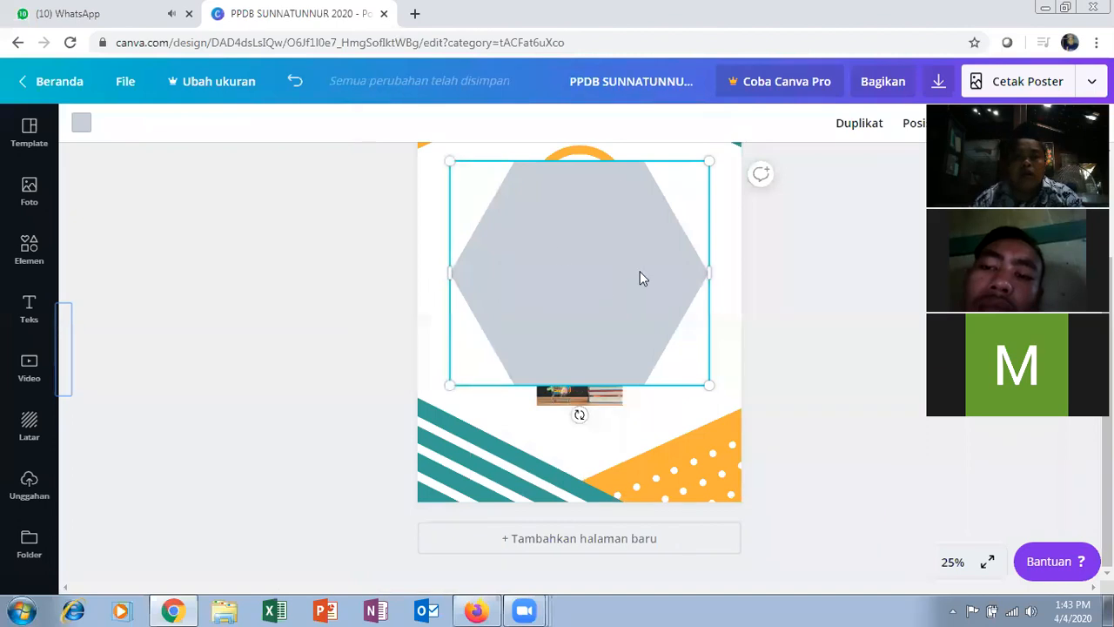
{"action": "scroll", "coordinate": [535, 254], "scroll_direction": "up", "scroll_amount": 1}
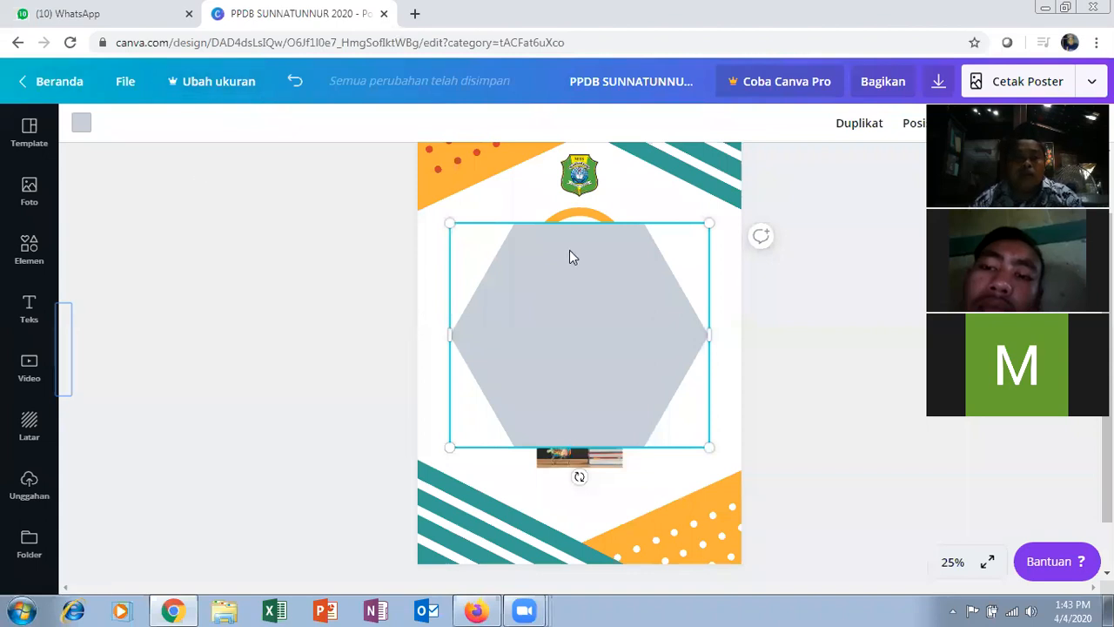
{"action": "left_click_drag", "start_coordinate": [706, 225], "coordinate": [632, 291]}
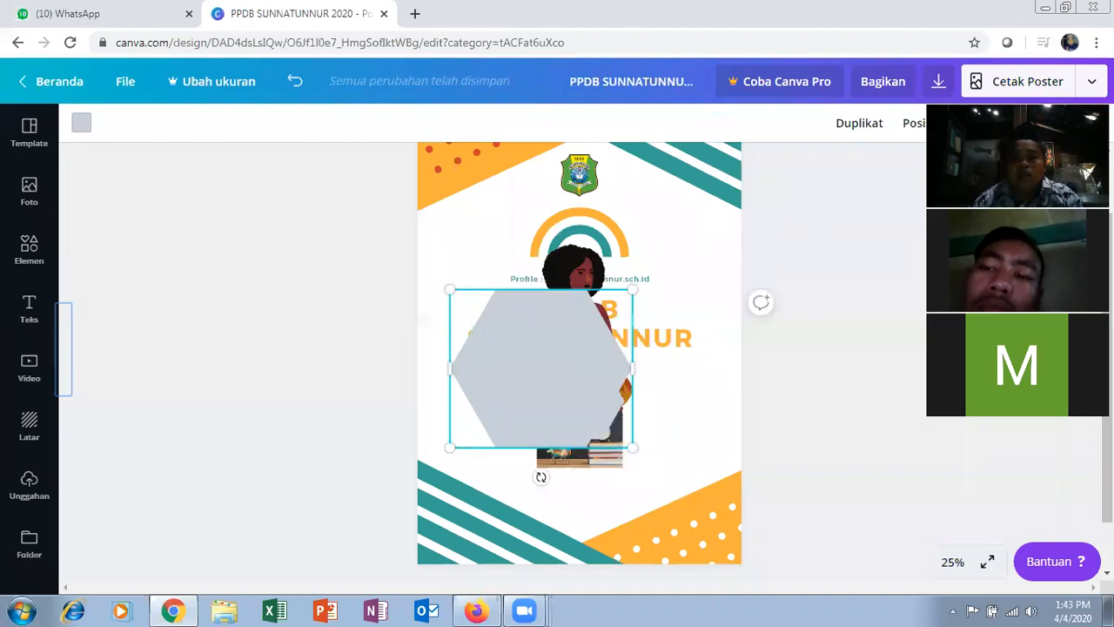
- Duplicate the second hexagon and move the copy to the poster's right edge, partly overlapping the original
{"action": "left_click", "coordinate": [918, 123]}
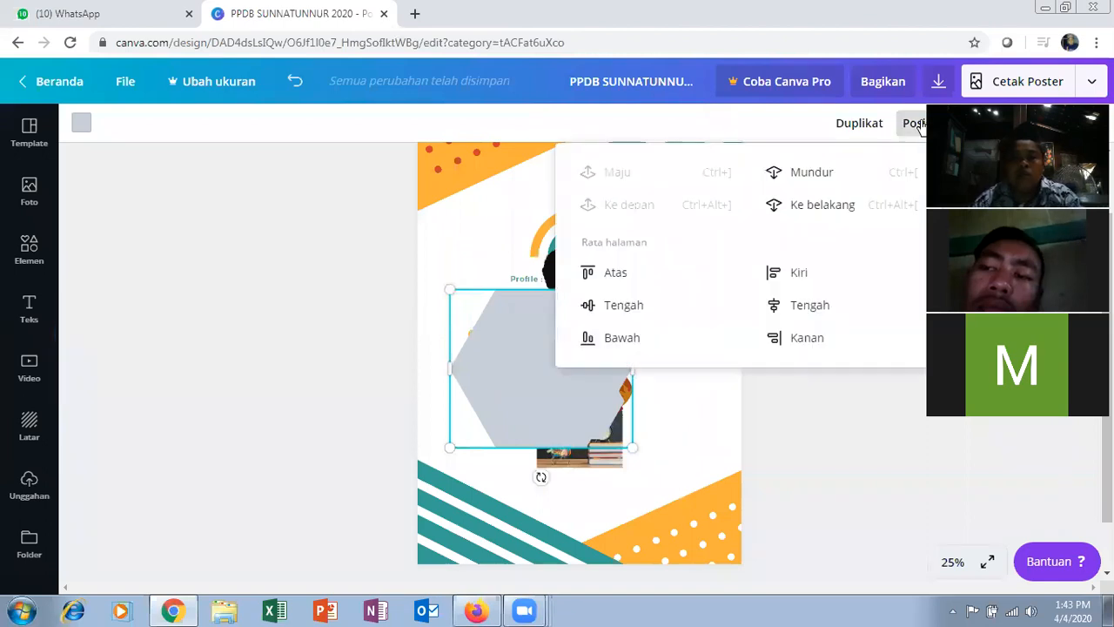
{"action": "left_click", "coordinate": [860, 124]}
{"action": "left_click_drag", "start_coordinate": [583, 376], "coordinate": [689, 361]}
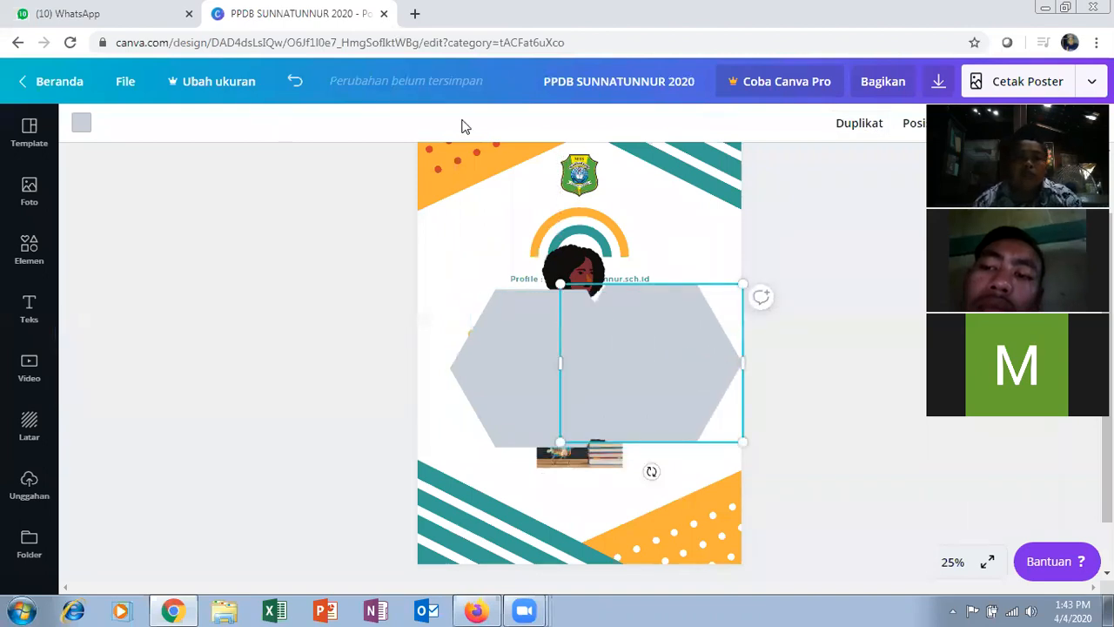
- Shrink the duplicated hexagon and move it to the poster's right edge, just below the teal stripes
{"action": "scroll", "coordinate": [516, 291], "scroll_direction": "up", "scroll_amount": 1}
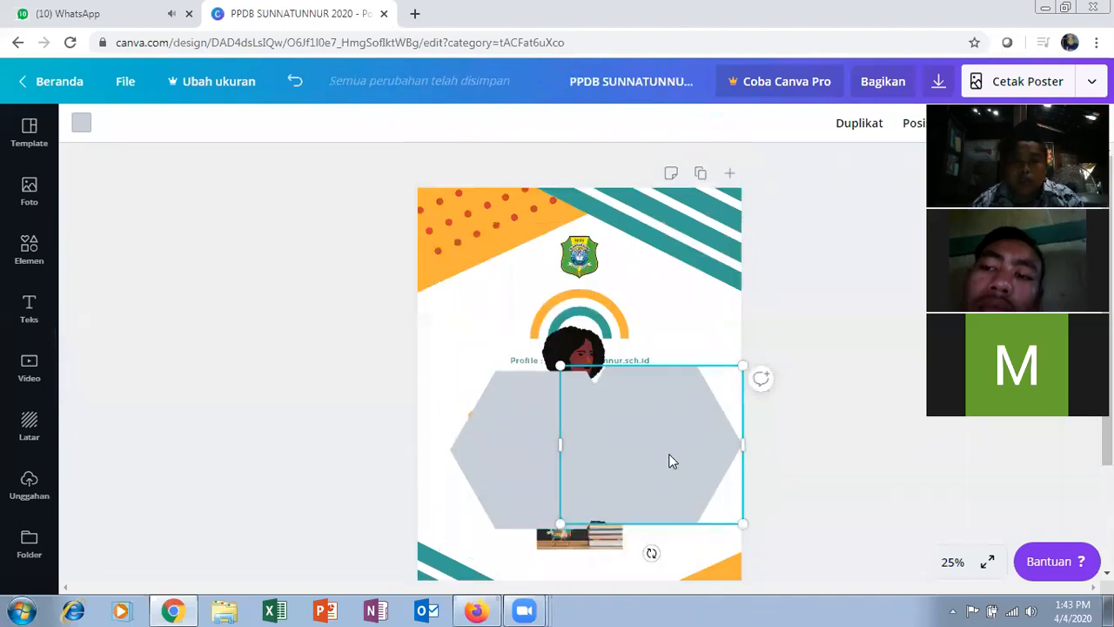
{"action": "key", "text": "Escape"}
{"action": "left_click", "coordinate": [681, 422]}
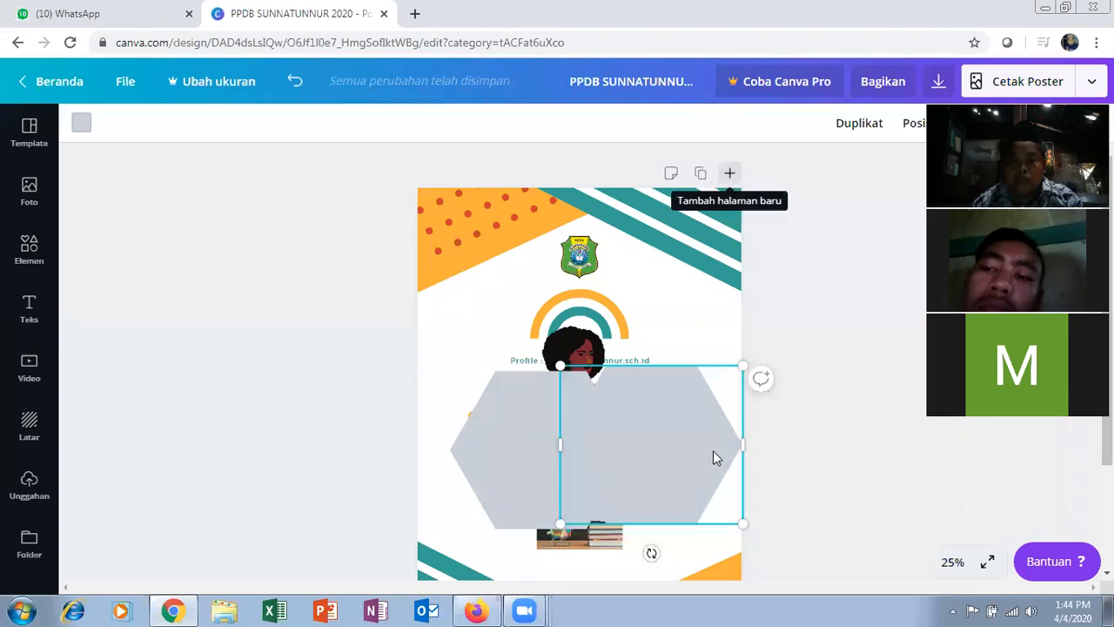
{"action": "left_click_drag", "start_coordinate": [732, 367], "coordinate": [638, 362]}
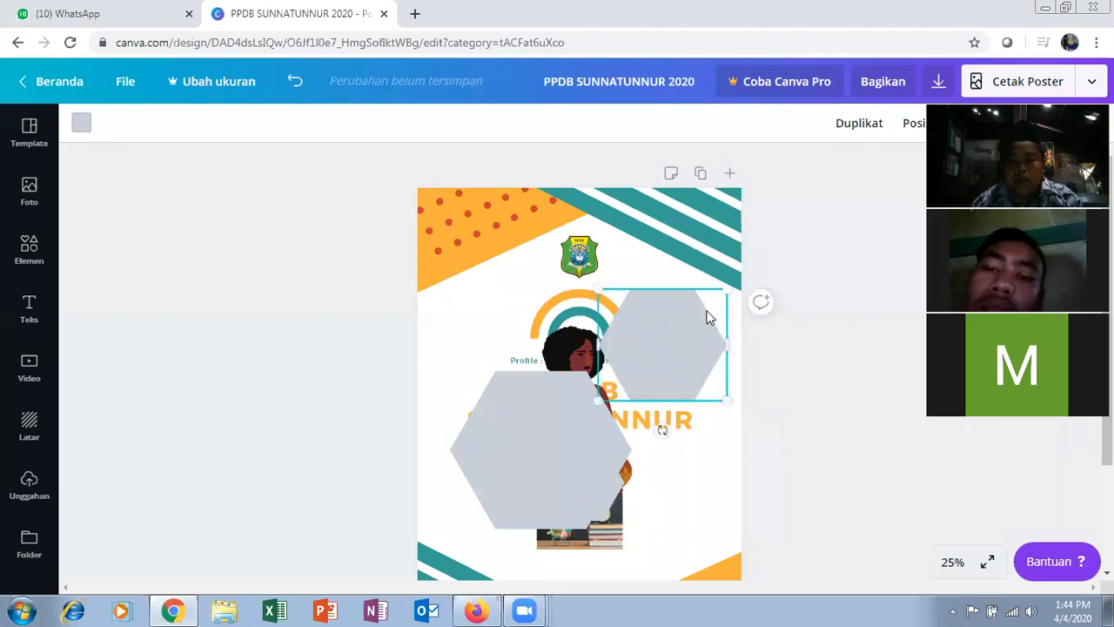
{"action": "left_click_drag", "start_coordinate": [708, 340], "coordinate": [716, 304]}
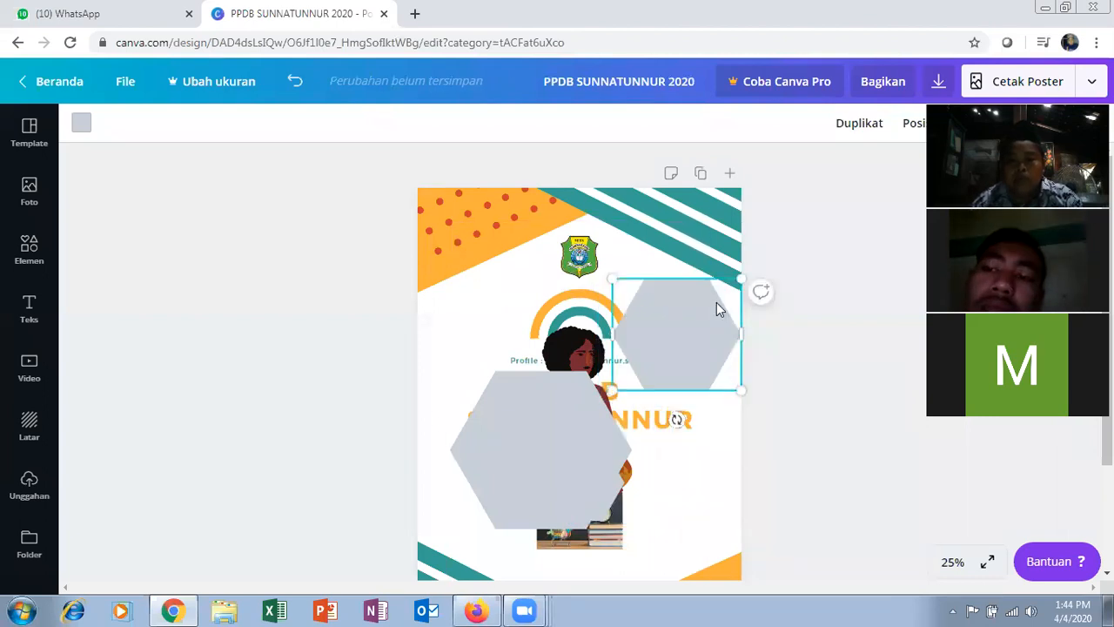
- Move the upper hexagon outward so about half of it extends beyond the poster's right edge
{"action": "right_click", "coordinate": [693, 353]}
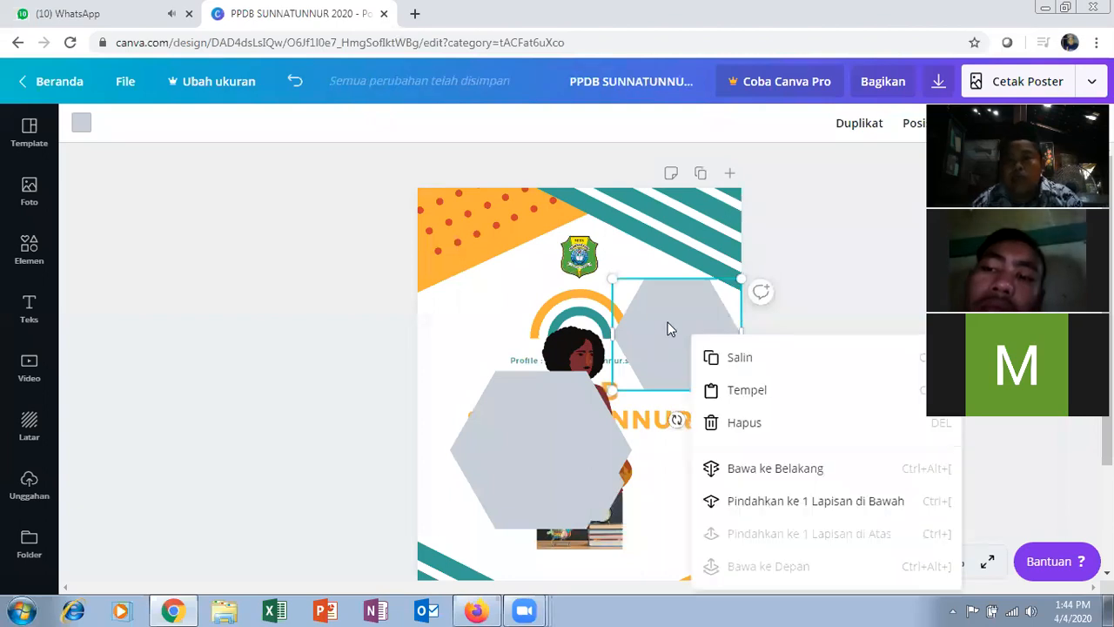
{"action": "left_click", "coordinate": [668, 328]}
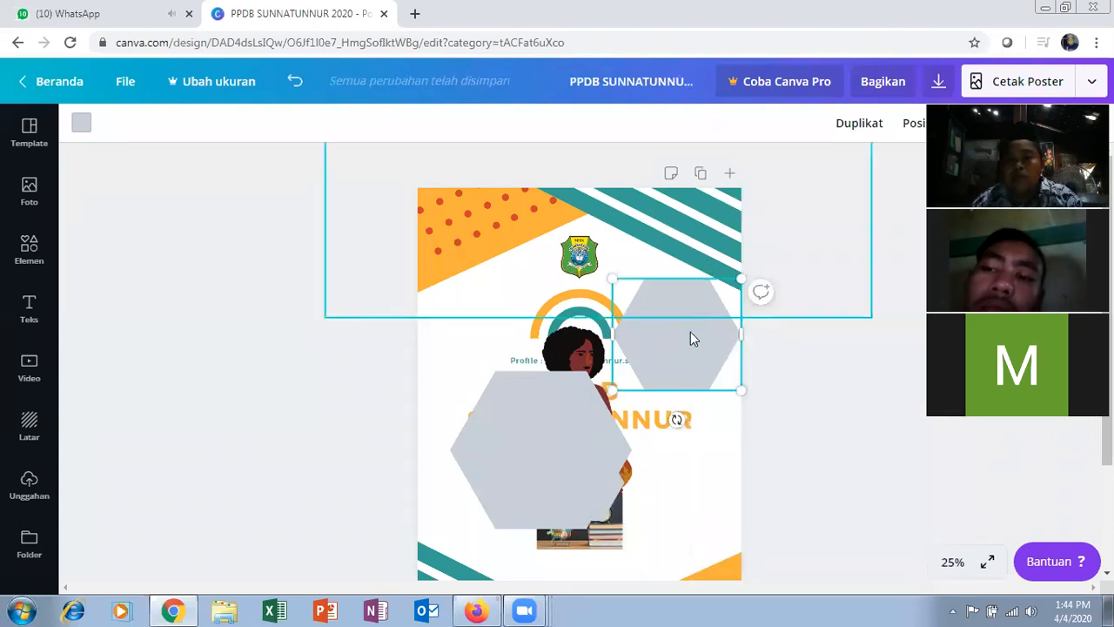
{"action": "left_click_drag", "start_coordinate": [682, 330], "coordinate": [751, 340]}
- Shrink the large hexagon and move it halfway past the poster's left edge, just above the lower teal stripes
{"action": "left_click", "coordinate": [557, 464]}
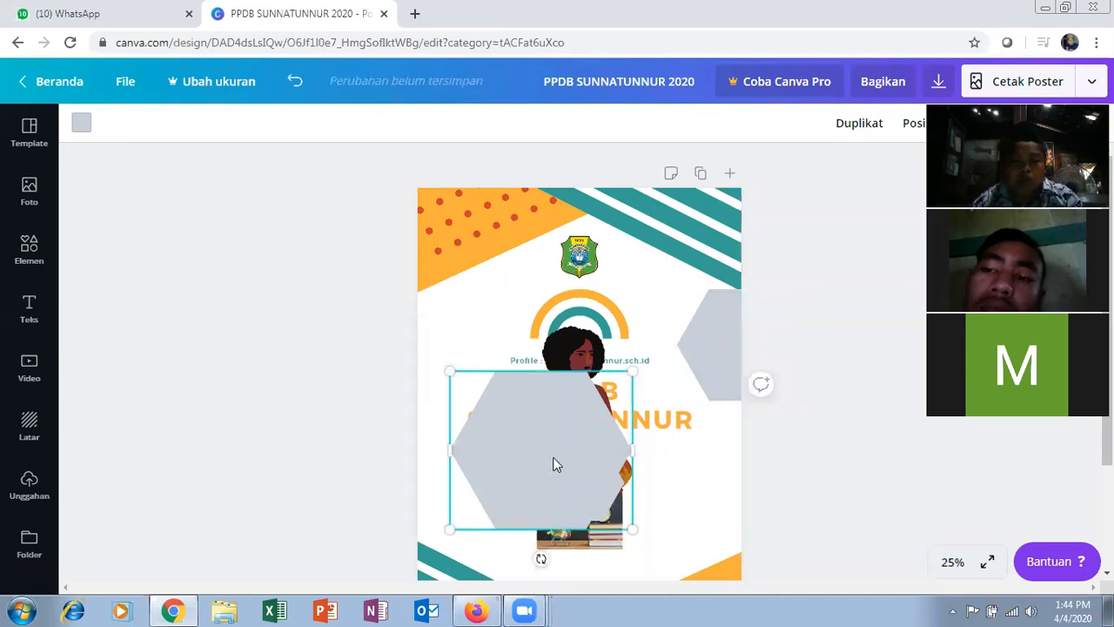
{"action": "left_click_drag", "start_coordinate": [632, 372], "coordinate": [570, 427]}
{"action": "left_click_drag", "start_coordinate": [535, 461], "coordinate": [442, 473]}
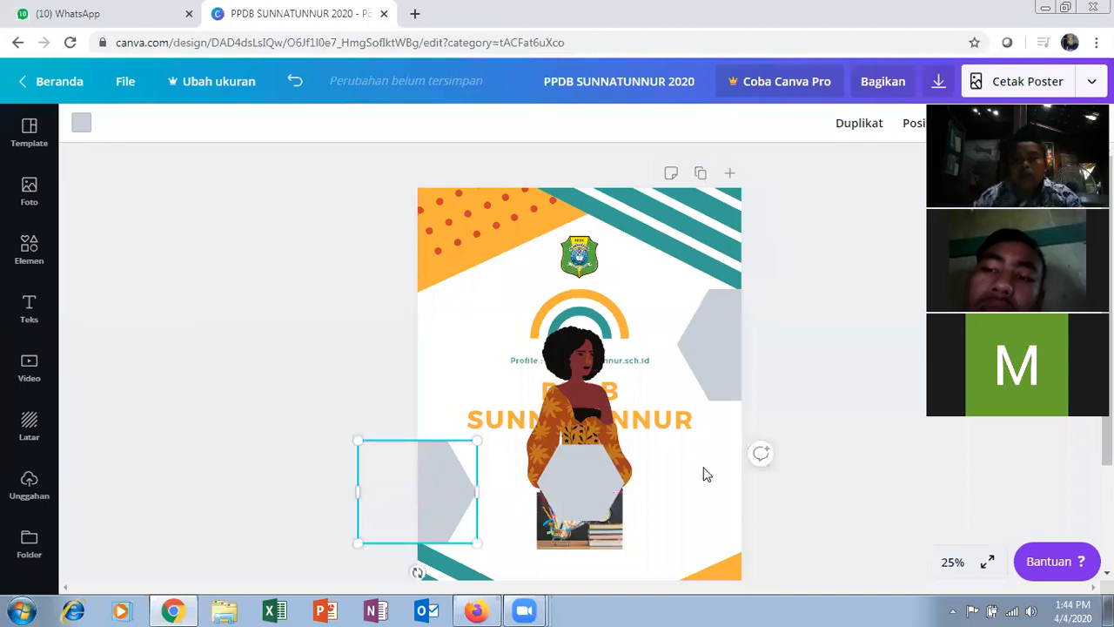
{"action": "left_click", "coordinate": [706, 474]}
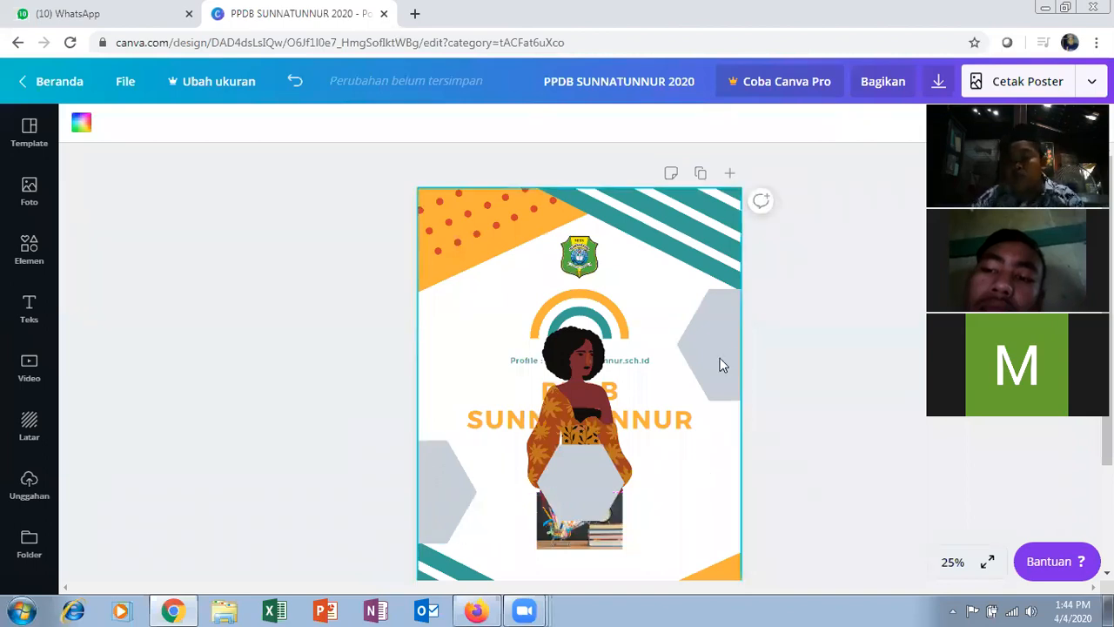
{"action": "left_click", "coordinate": [788, 365]}
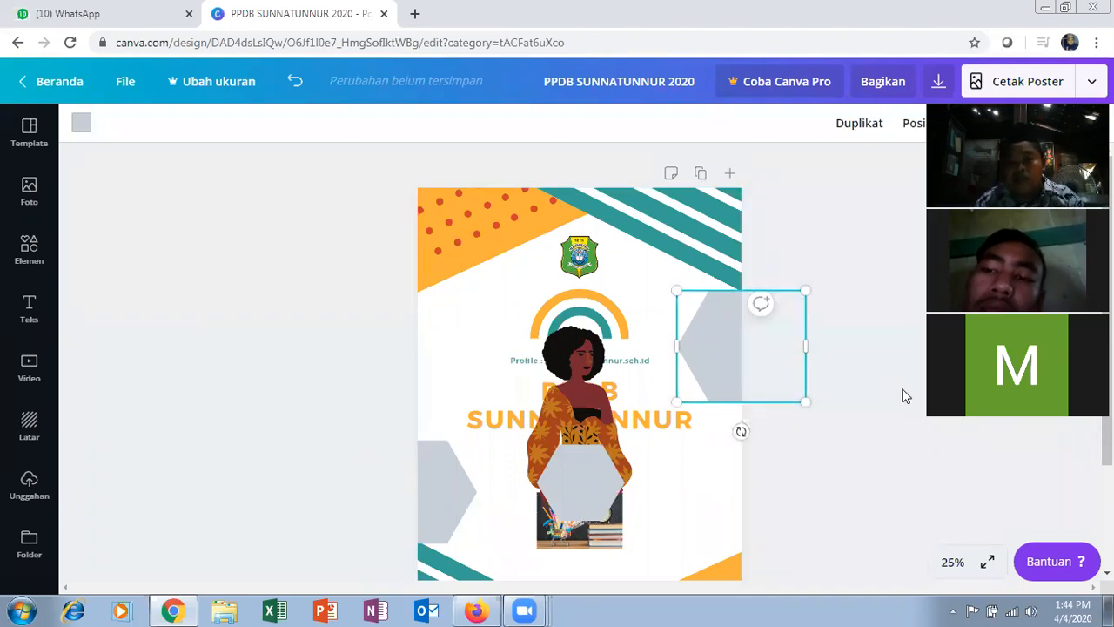
{"action": "left_click", "coordinate": [814, 461]}
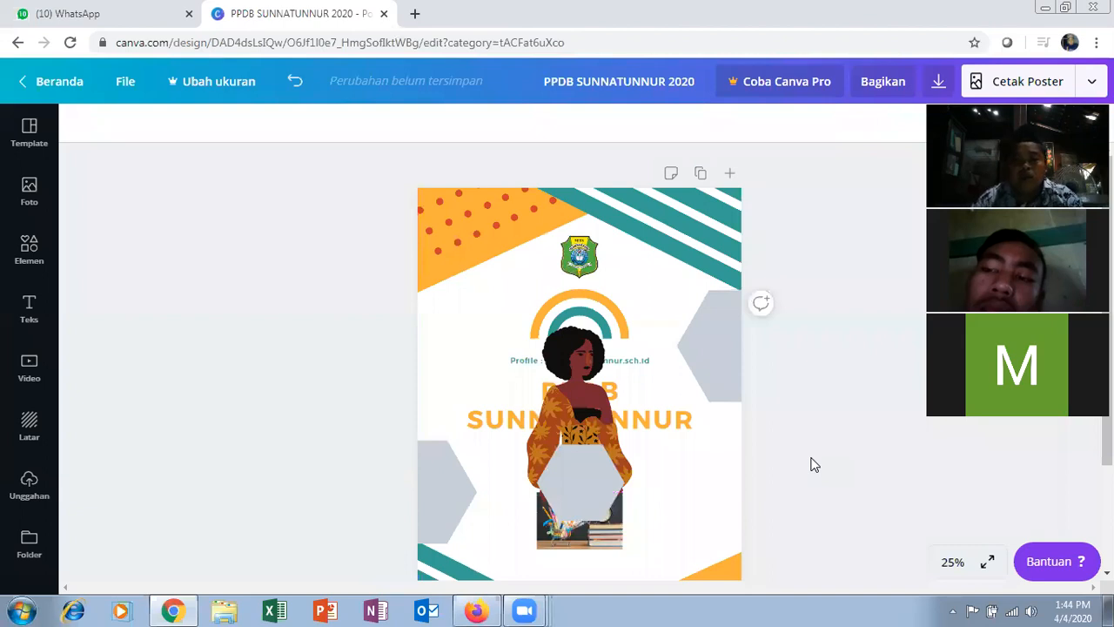
- Delete the small hexagon covering the lower part of the woman illustration
{"action": "scroll", "coordinate": [582, 435], "scroll_direction": "down", "scroll_amount": 2}
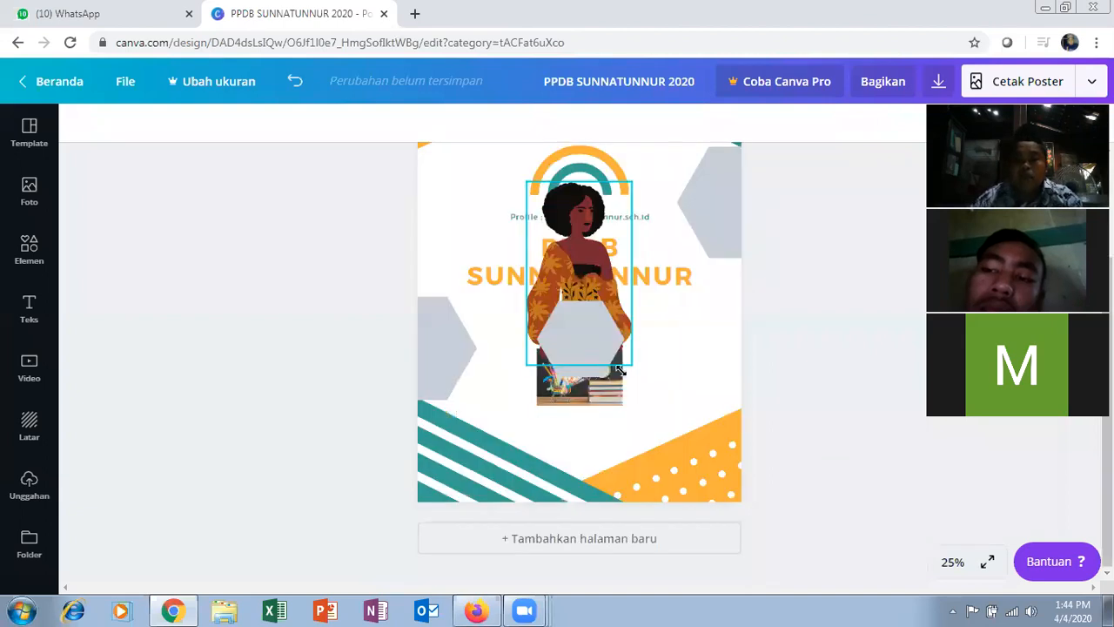
{"action": "left_click", "coordinate": [591, 354]}
{"action": "right_click", "coordinate": [590, 355]}
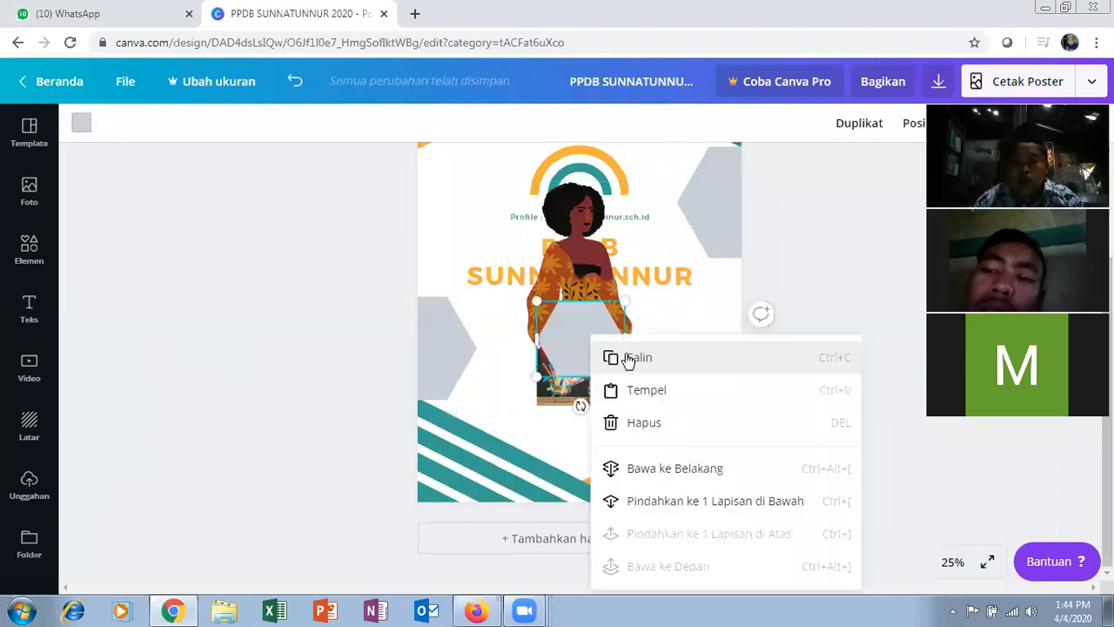
{"action": "left_click", "coordinate": [634, 425]}
- Shrink the woman illustration and place it near the poster's lower-right edge, beside the school supplies photo
{"action": "left_click", "coordinate": [604, 271]}
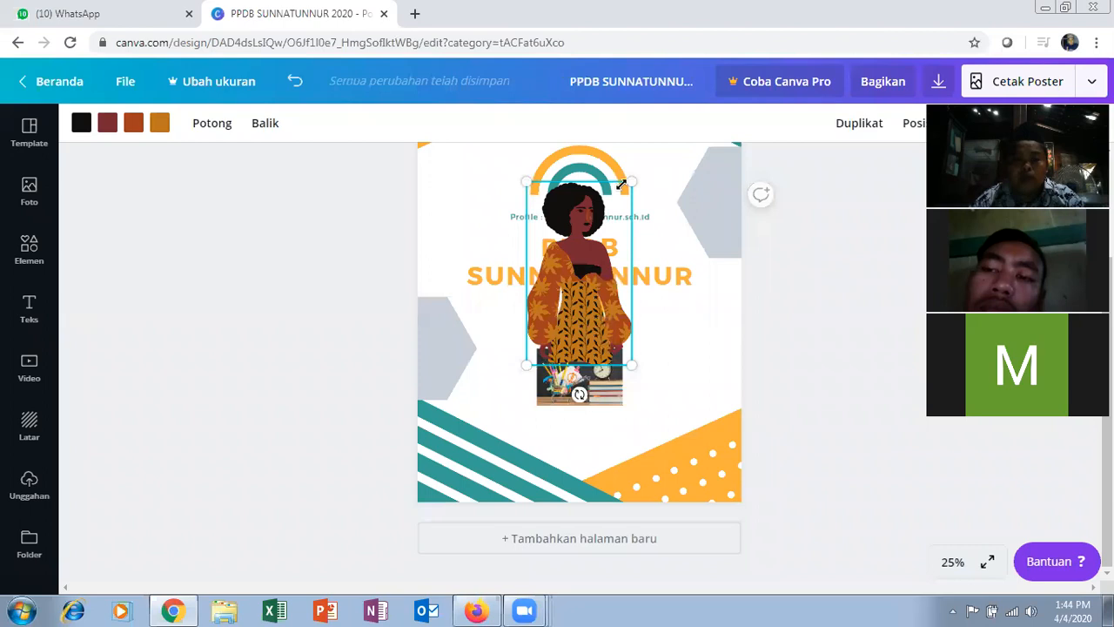
{"action": "left_click_drag", "start_coordinate": [577, 240], "coordinate": [508, 416]}
{"action": "left_click_drag", "start_coordinate": [682, 403], "coordinate": [714, 350]}
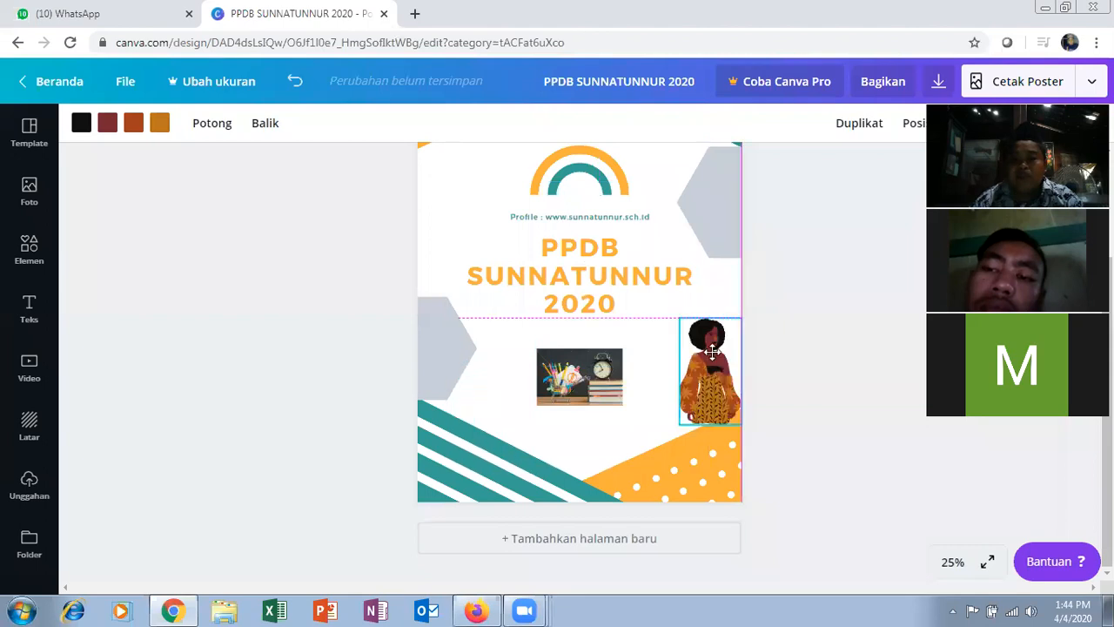
{"action": "scroll", "coordinate": [707, 464], "scroll_direction": "up", "scroll_amount": 3}
{"action": "left_click_drag", "start_coordinate": [704, 484], "coordinate": [710, 522]}
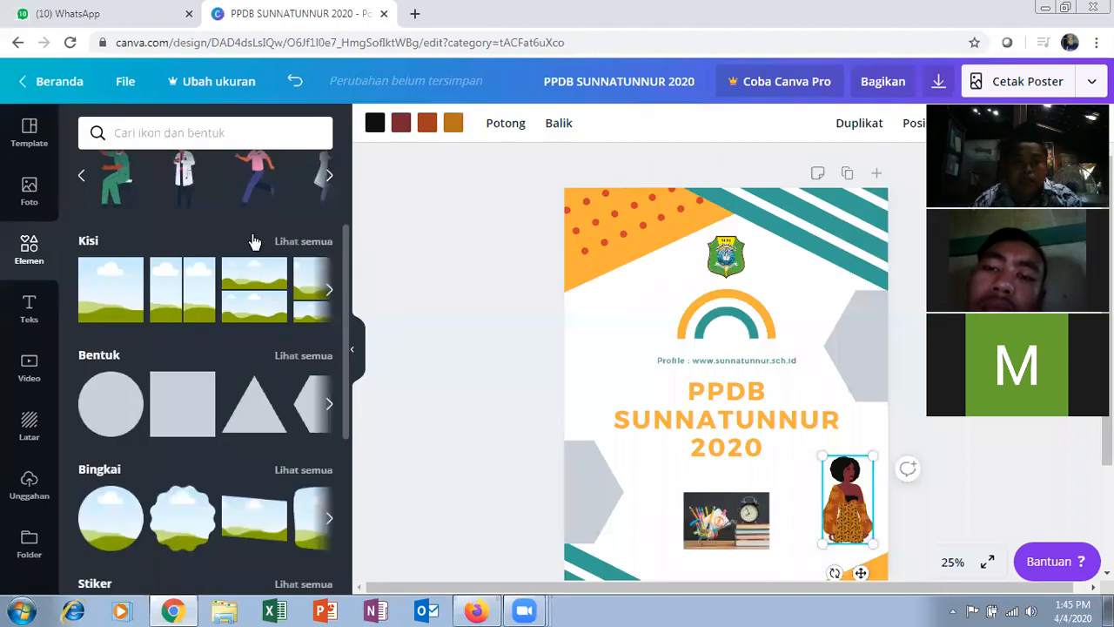
- Add the running man in the pink shirt from the Virus Corona illustrations to the poster
{"action": "scroll", "coordinate": [252, 252], "scroll_direction": "up", "scroll_amount": 2}
{"action": "left_click", "coordinate": [327, 339]}
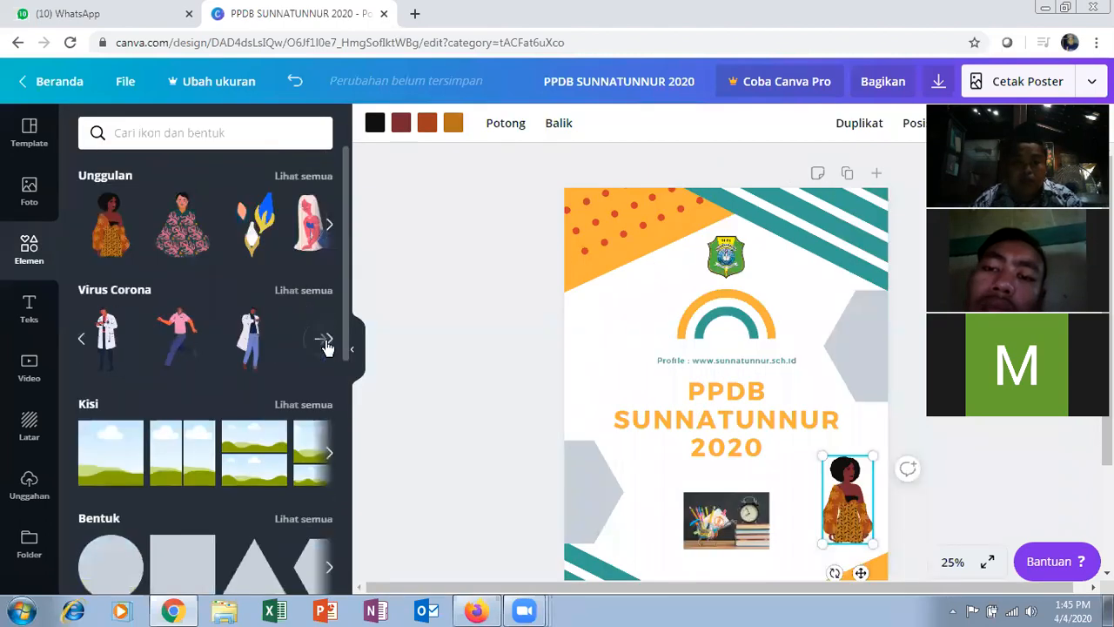
{"action": "left_click", "coordinate": [722, 487]}
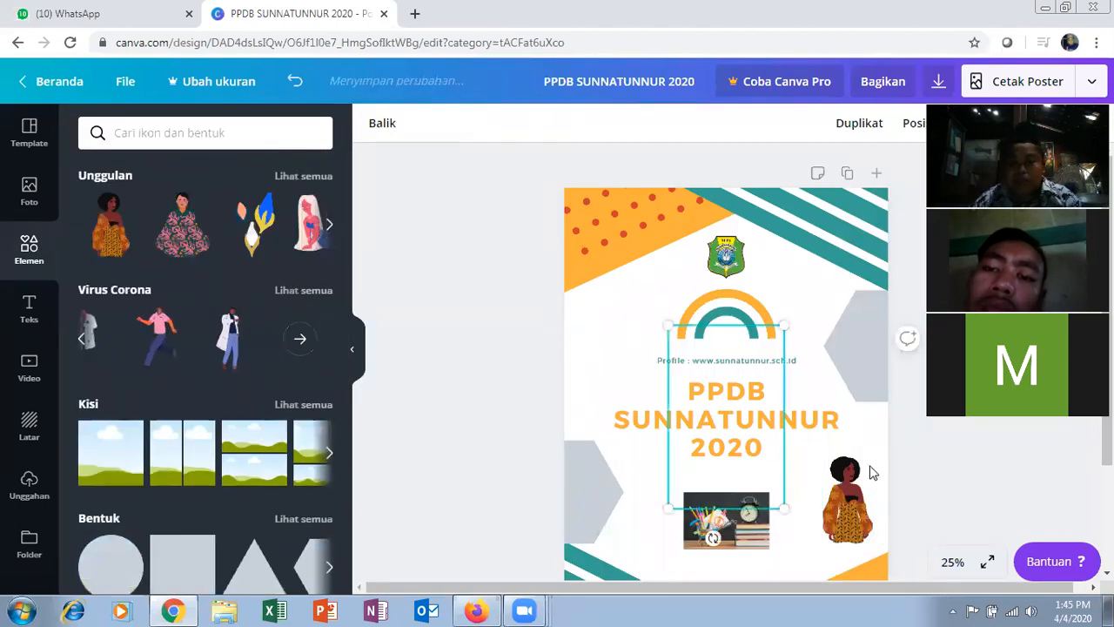
- Delete the woman illustration from the poster
{"action": "left_click", "coordinate": [861, 515]}
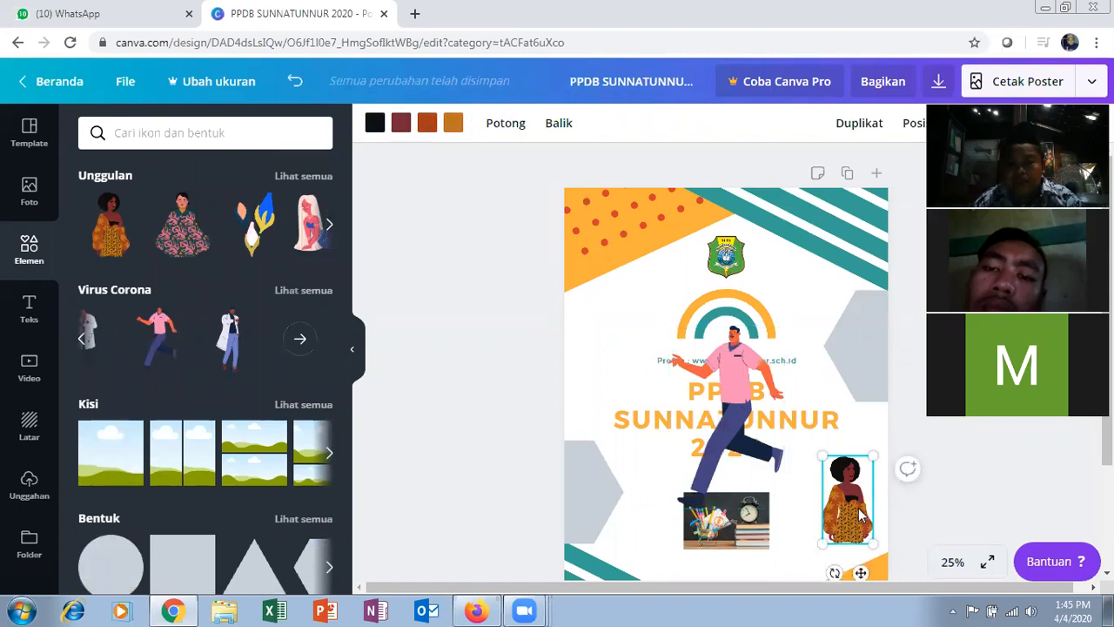
{"action": "right_click", "coordinate": [862, 515]}
{"action": "left_click", "coordinate": [687, 422]}
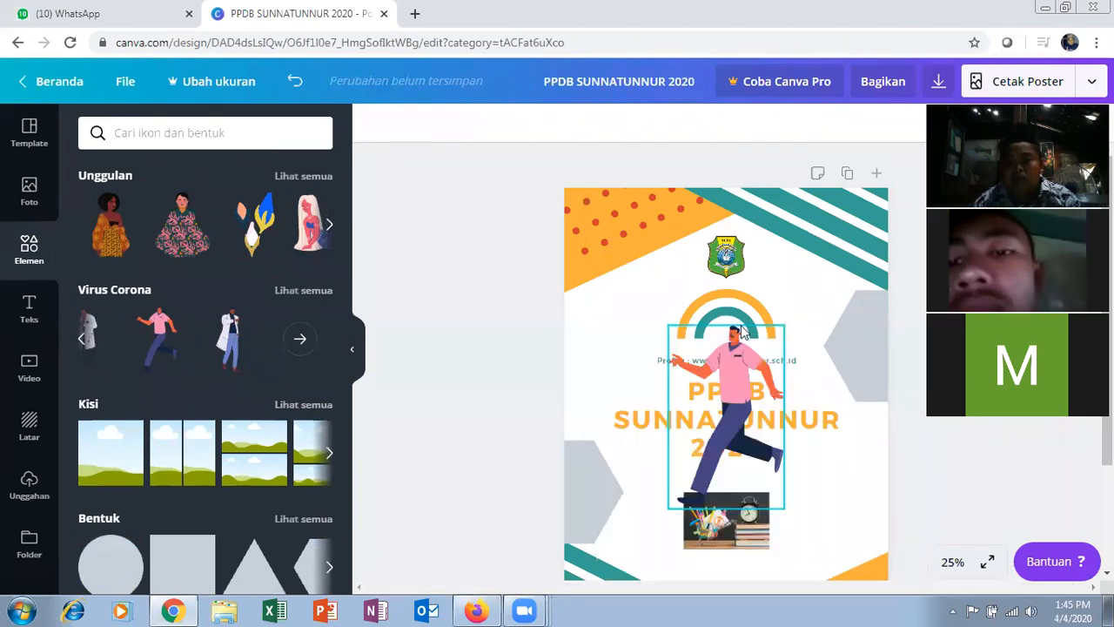
- Shrink the running man and place him near the poster's right edge, beside the school supplies photo
{"action": "left_click", "coordinate": [779, 329]}
{"action": "left_click_drag", "start_coordinate": [784, 327], "coordinate": [741, 396]}
{"action": "left_click_drag", "start_coordinate": [708, 451], "coordinate": [851, 495]}
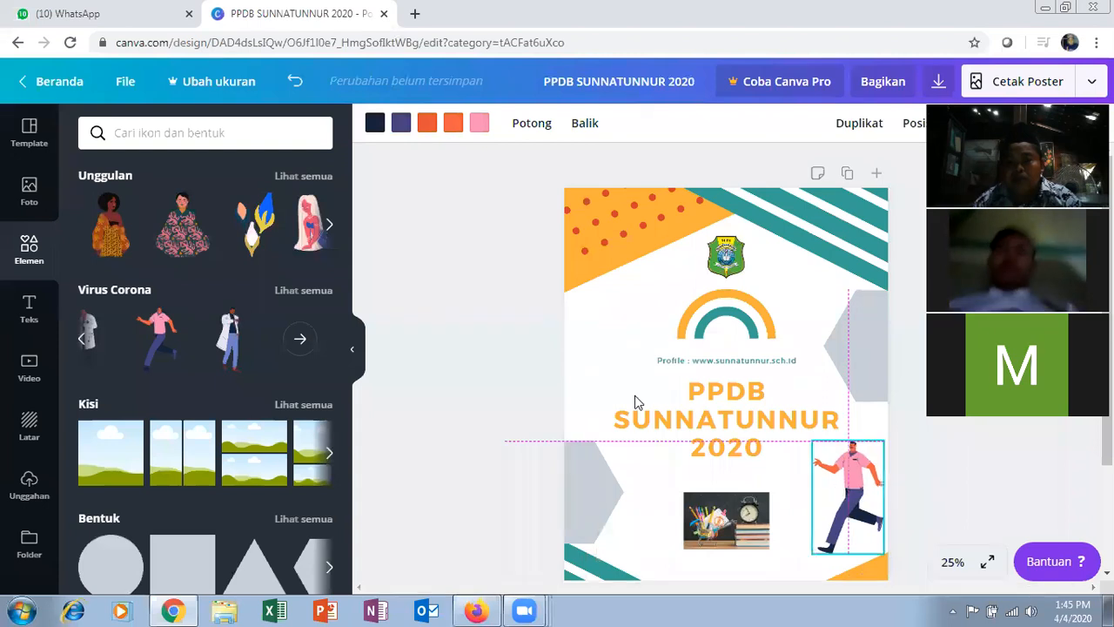
- Move the school supplies photo up to just beneath the 2020 line of the title
{"action": "scroll", "coordinate": [766, 407], "scroll_direction": "down", "scroll_amount": 1}
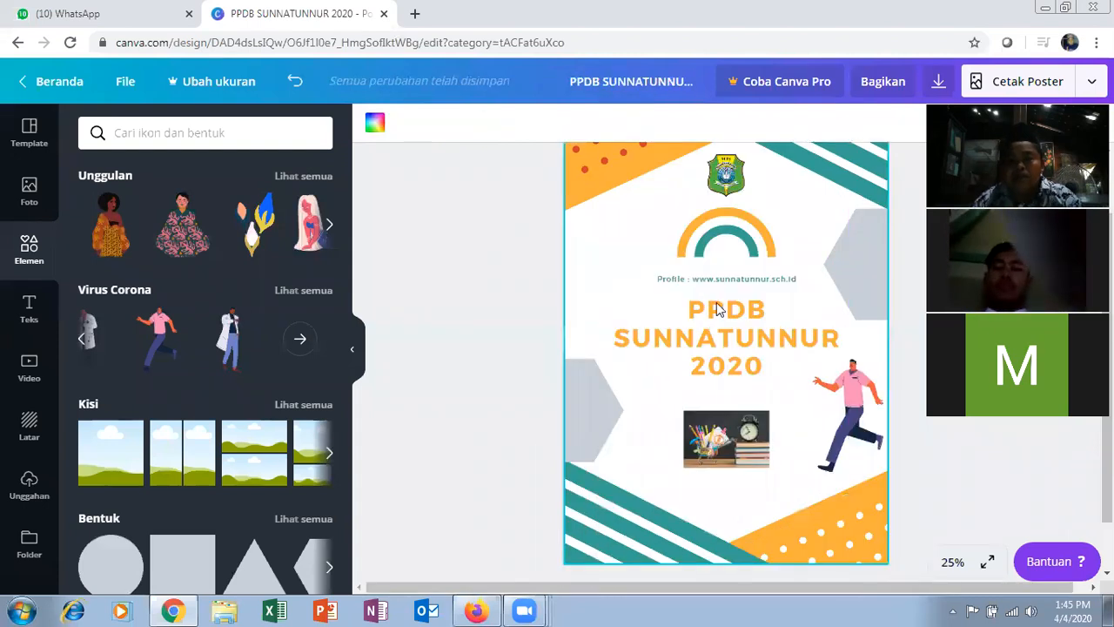
{"action": "left_click", "coordinate": [703, 280]}
{"action": "left_click", "coordinate": [770, 485]}
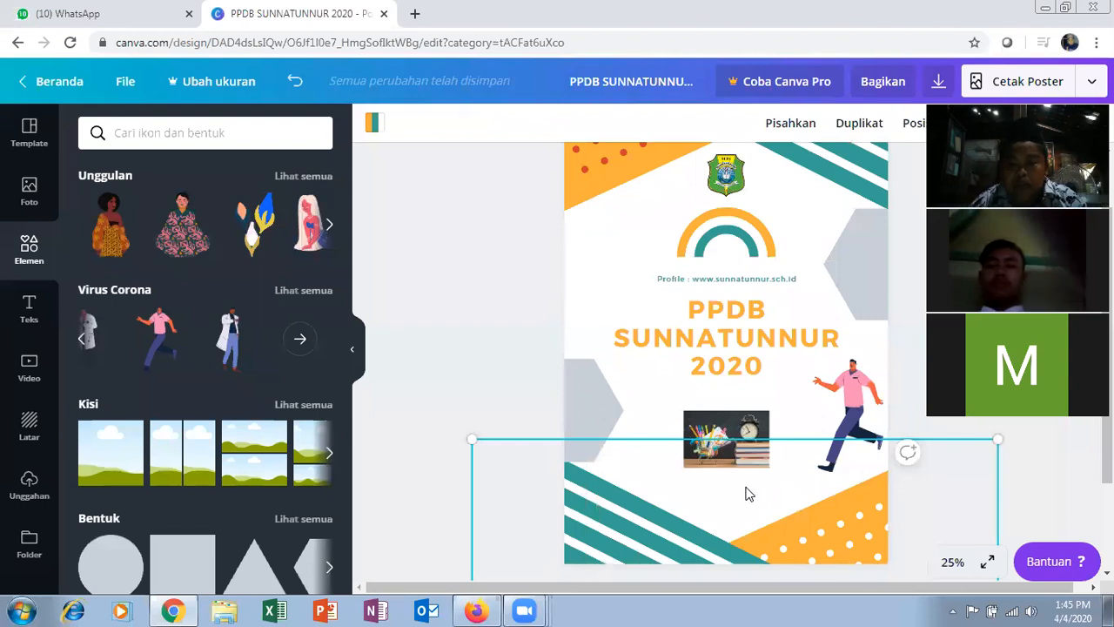
{"action": "scroll", "coordinate": [731, 374], "scroll_direction": "down", "scroll_amount": 1}
{"action": "left_click", "coordinate": [725, 344]}
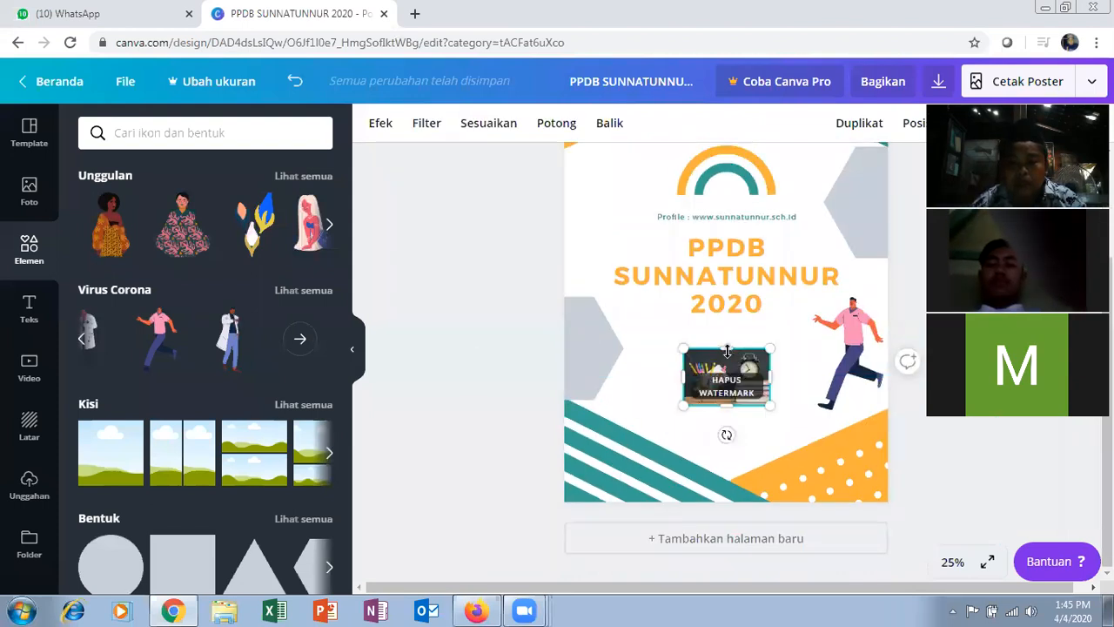
{"action": "left_click", "coordinate": [793, 364]}
{"action": "left_click", "coordinate": [728, 354]}
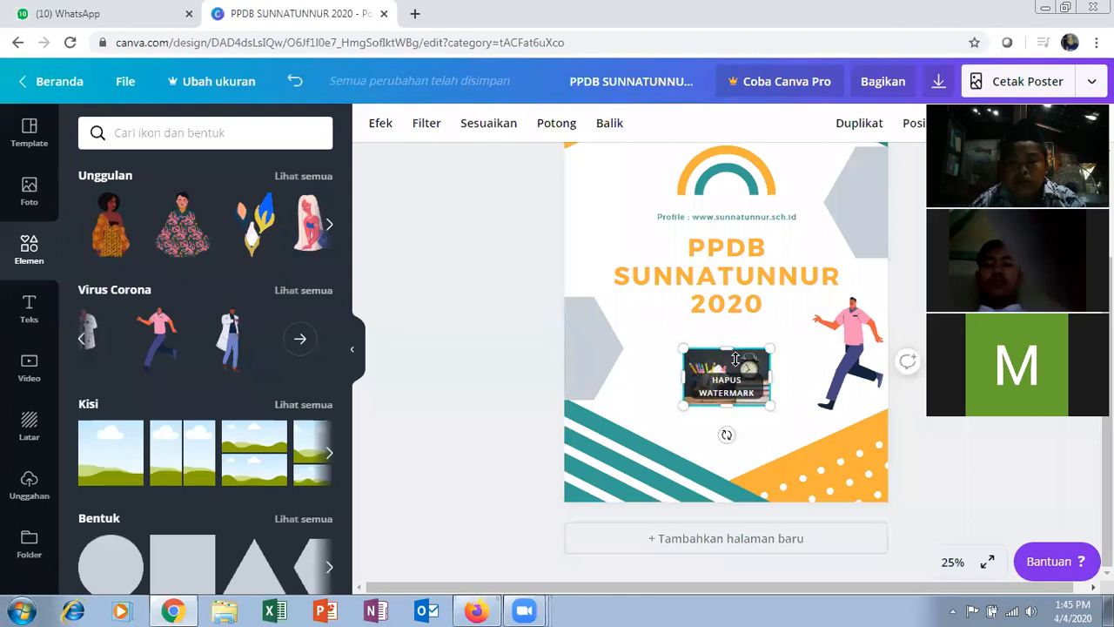
{"action": "left_click_drag", "start_coordinate": [750, 365], "coordinate": [748, 343]}
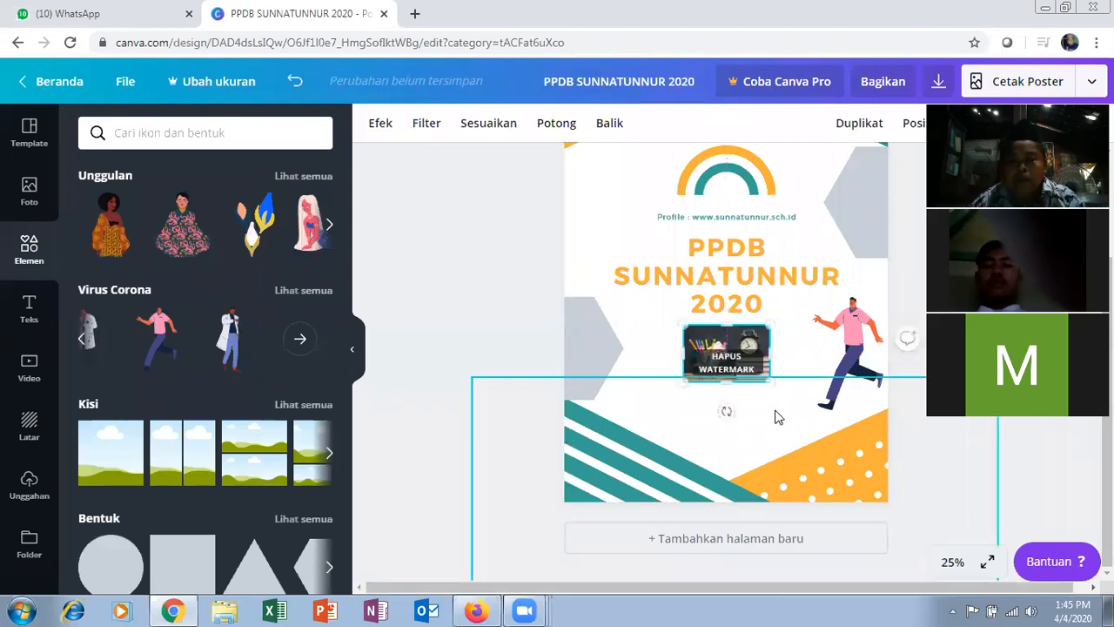
{"action": "left_click", "coordinate": [679, 405]}
{"action": "left_click", "coordinate": [913, 325]}
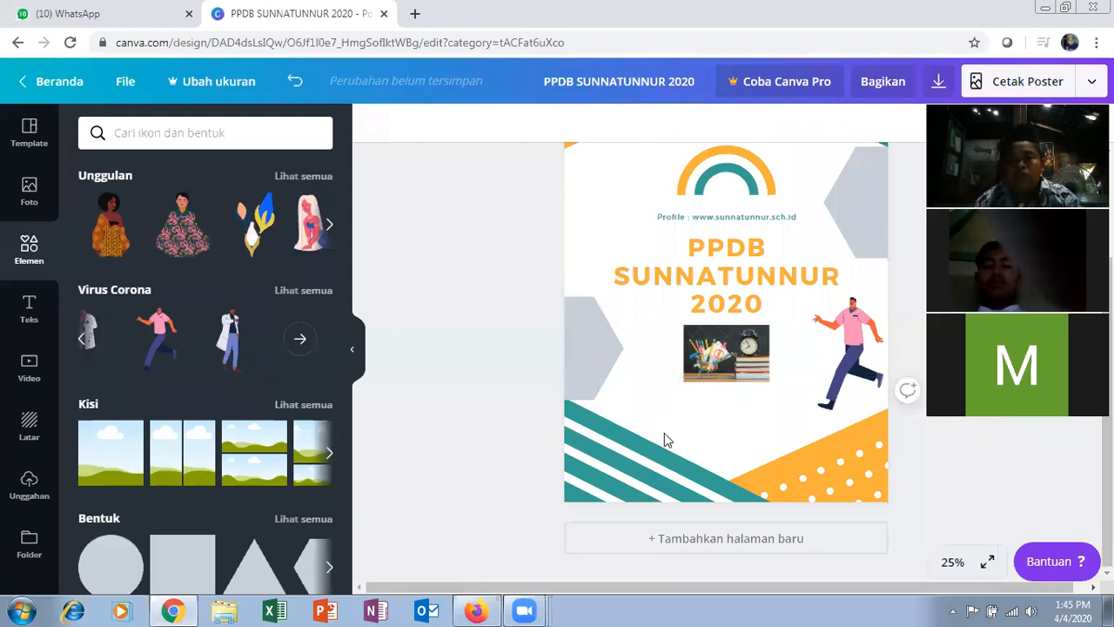
- Move the running man slightly down so his feet reach the orange corner shape, and leave nothing selected
{"action": "left_click", "coordinate": [850, 374]}
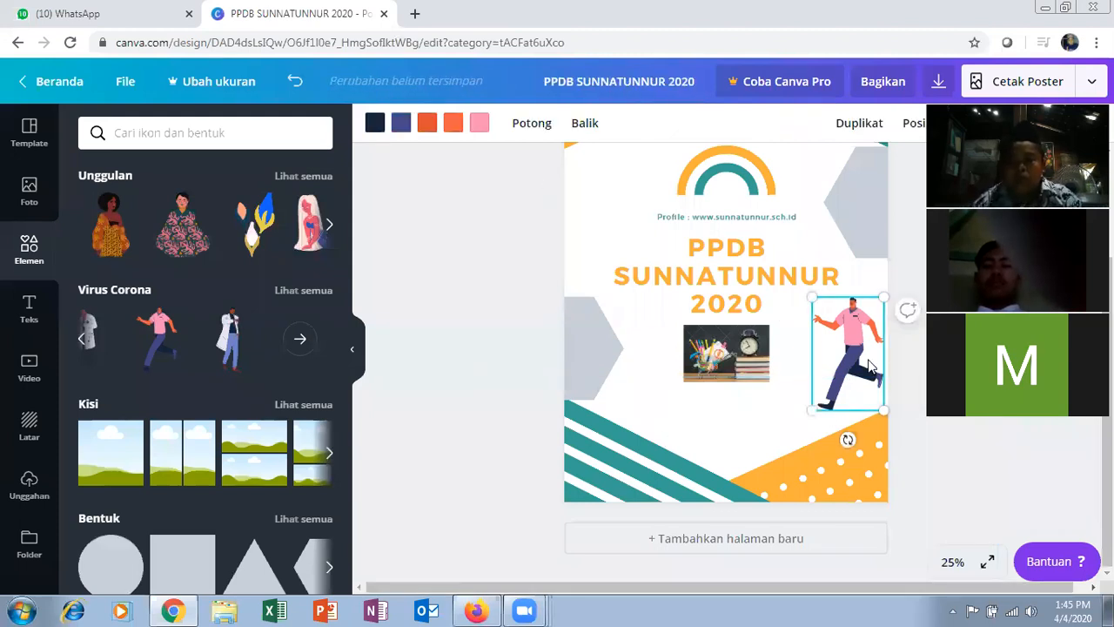
{"action": "left_click_drag", "start_coordinate": [847, 362], "coordinate": [848, 382]}
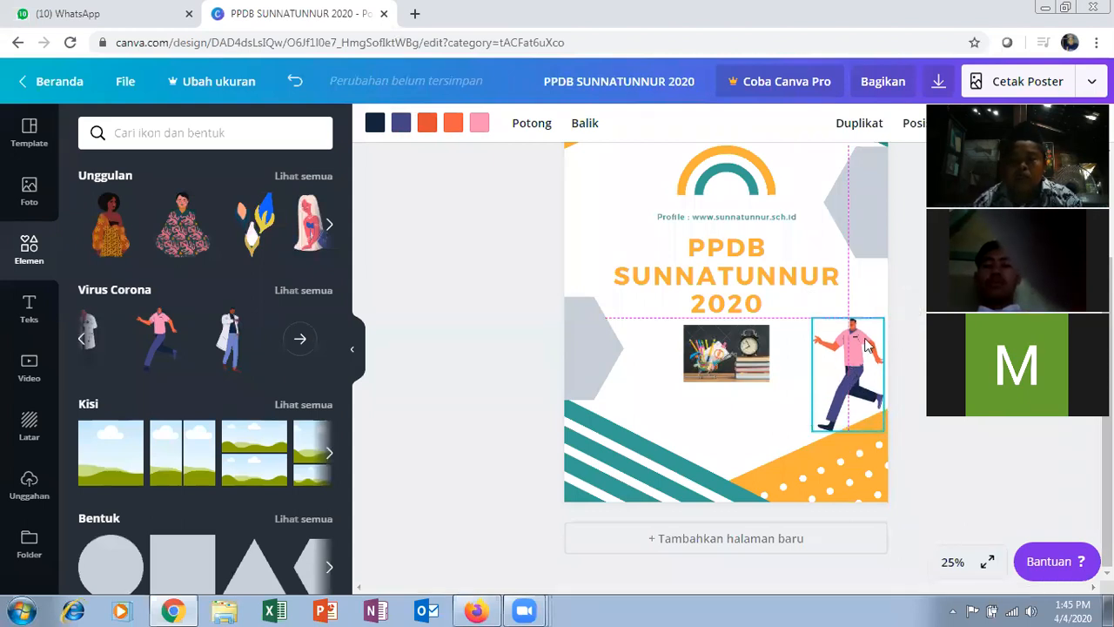
{"action": "left_click", "coordinate": [908, 329]}
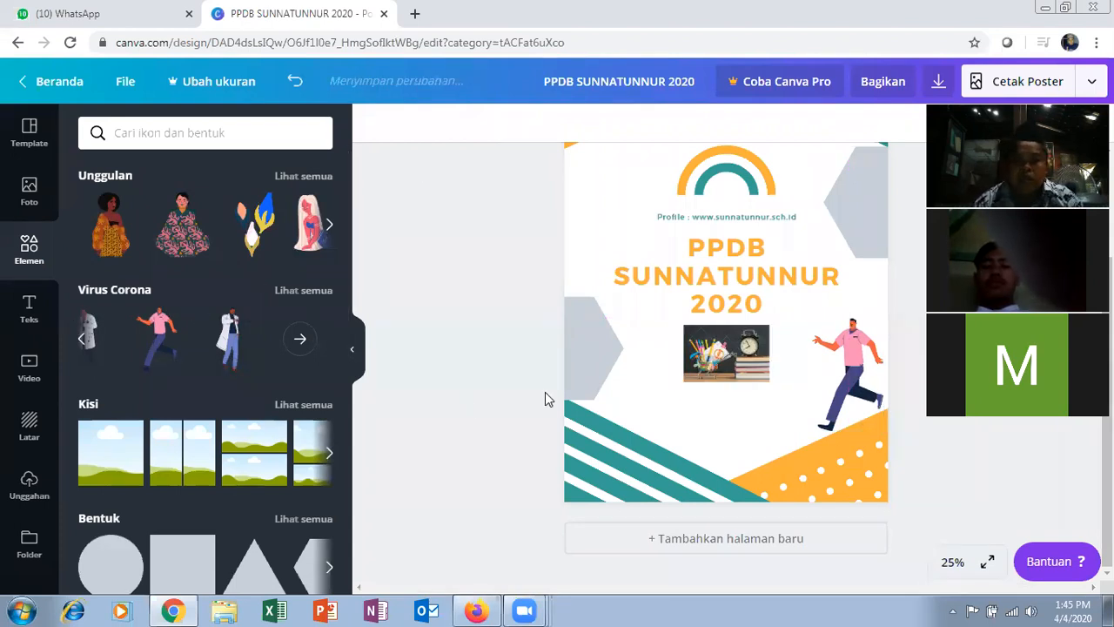
{"action": "scroll", "coordinate": [545, 392], "scroll_direction": "up", "scroll_amount": 3}
{"action": "left_click", "coordinate": [672, 560]}
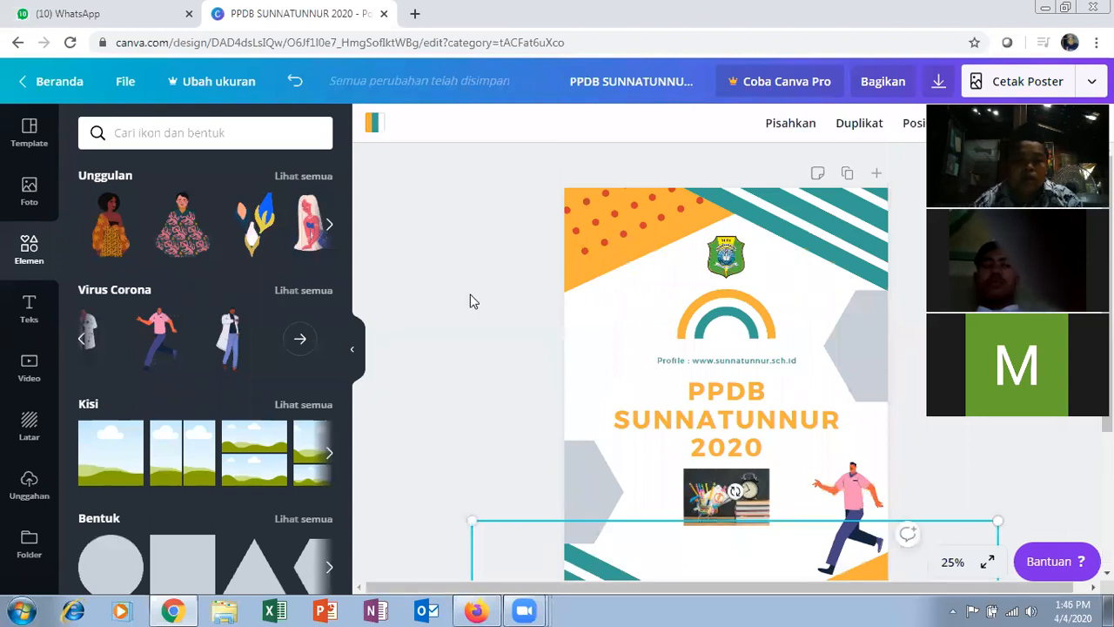
{"action": "key", "text": "Escape"}
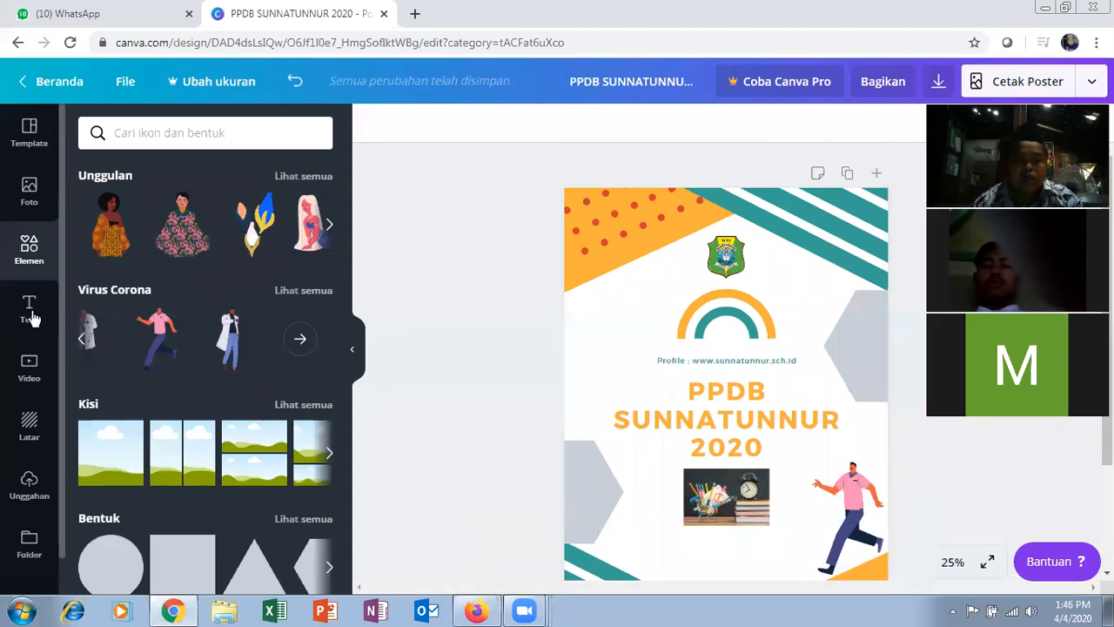
- Add the "Diskon 50%" font combination from the text library to the poster
{"action": "left_click", "coordinate": [30, 318]}
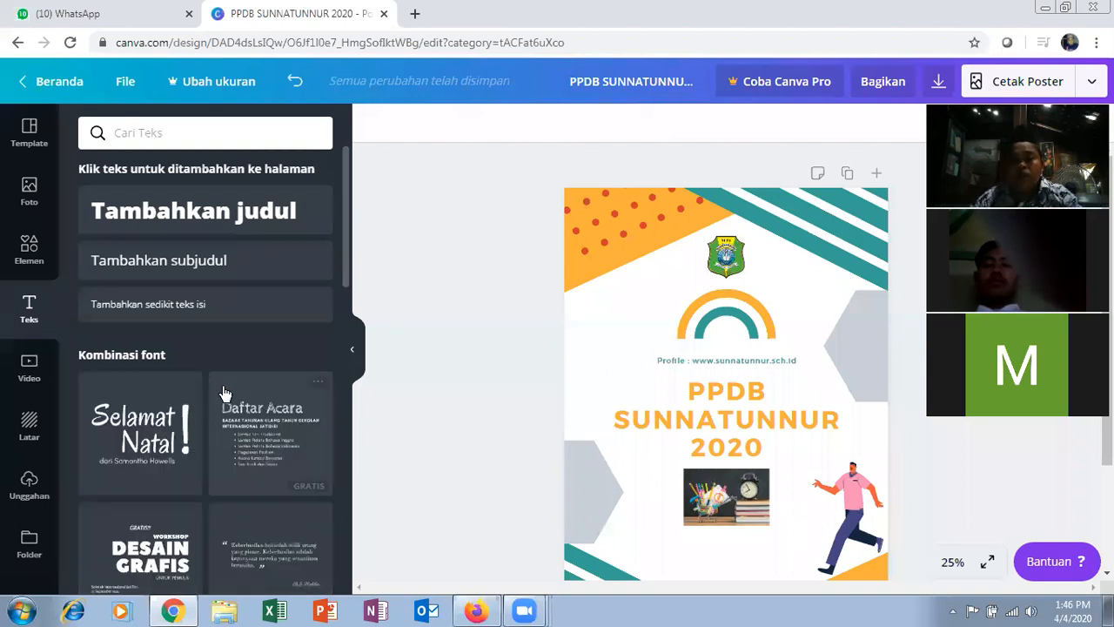
{"action": "scroll", "coordinate": [177, 385], "scroll_direction": "down", "scroll_amount": 3}
{"action": "scroll", "coordinate": [143, 339], "scroll_direction": "down", "scroll_amount": 1}
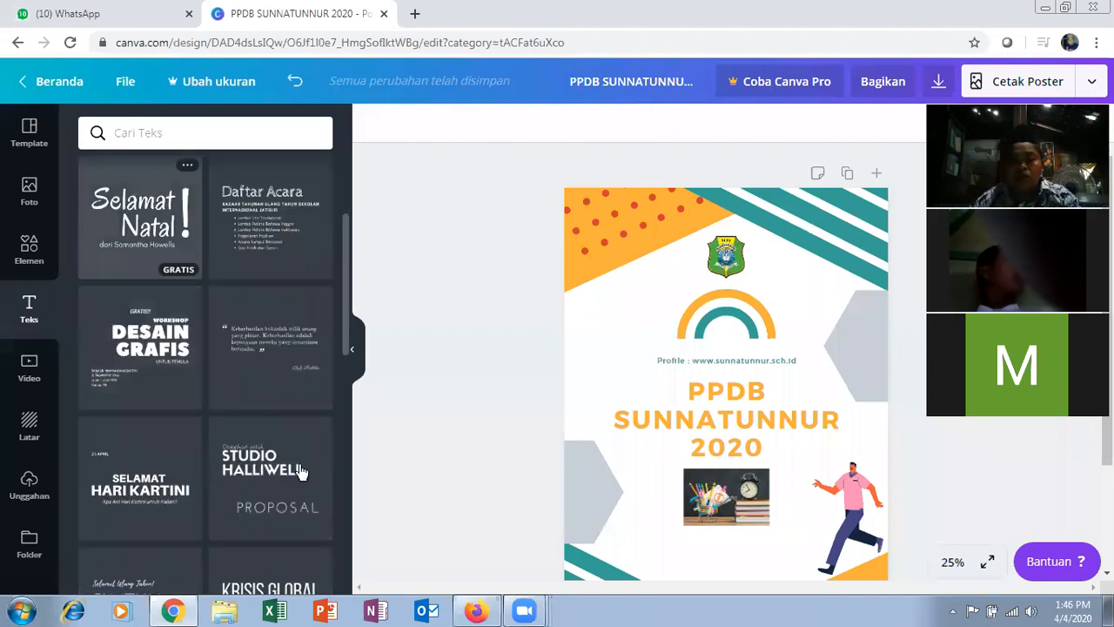
{"action": "scroll", "coordinate": [278, 466], "scroll_direction": "down", "scroll_amount": 3}
{"action": "scroll", "coordinate": [218, 447], "scroll_direction": "down", "scroll_amount": 1}
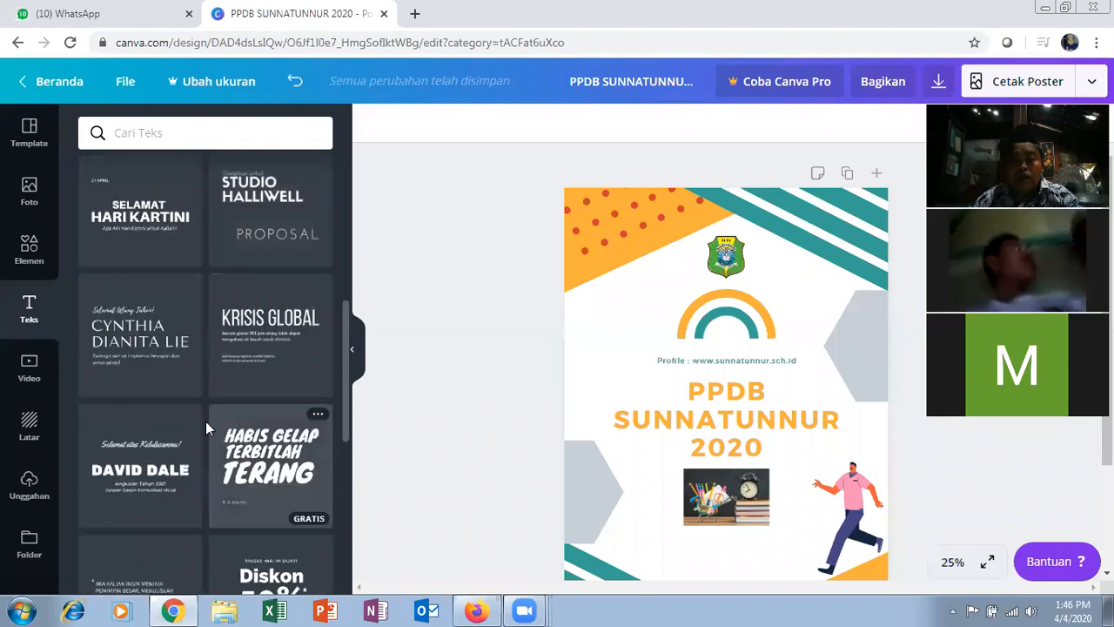
{"action": "scroll", "coordinate": [207, 426], "scroll_direction": "down", "scroll_amount": 1}
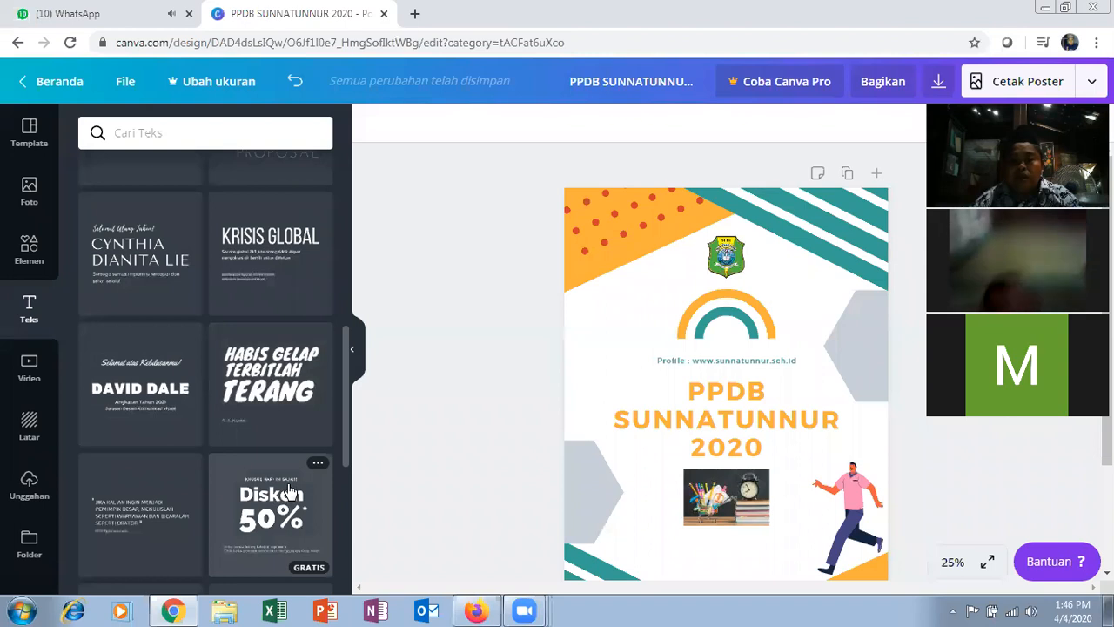
{"action": "left_click", "coordinate": [275, 512]}
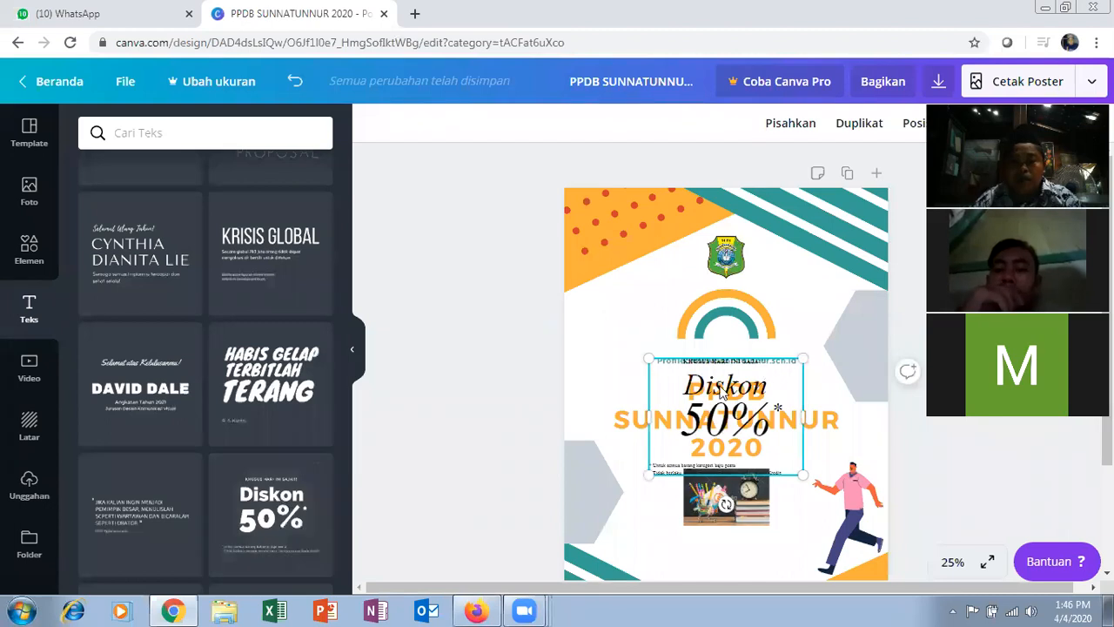
- Try replacing the "Diskon" headline of the new text combination with a sentence starting "Mari silahkan", and clear it again
{"action": "left_click", "coordinate": [721, 393]}
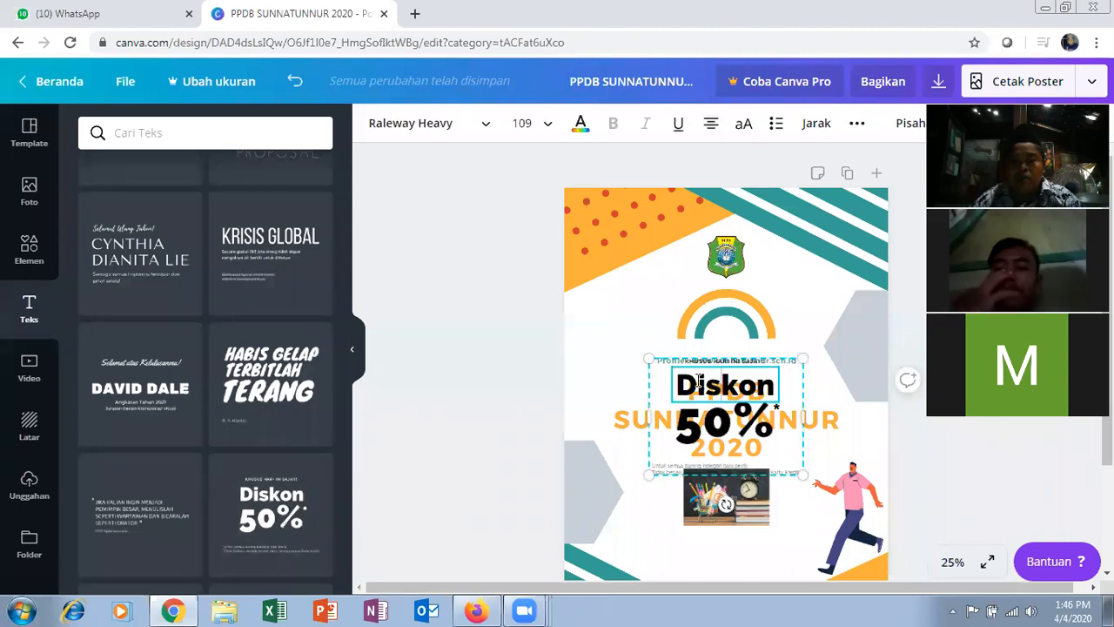
{"action": "key", "text": "ctrl+a"}
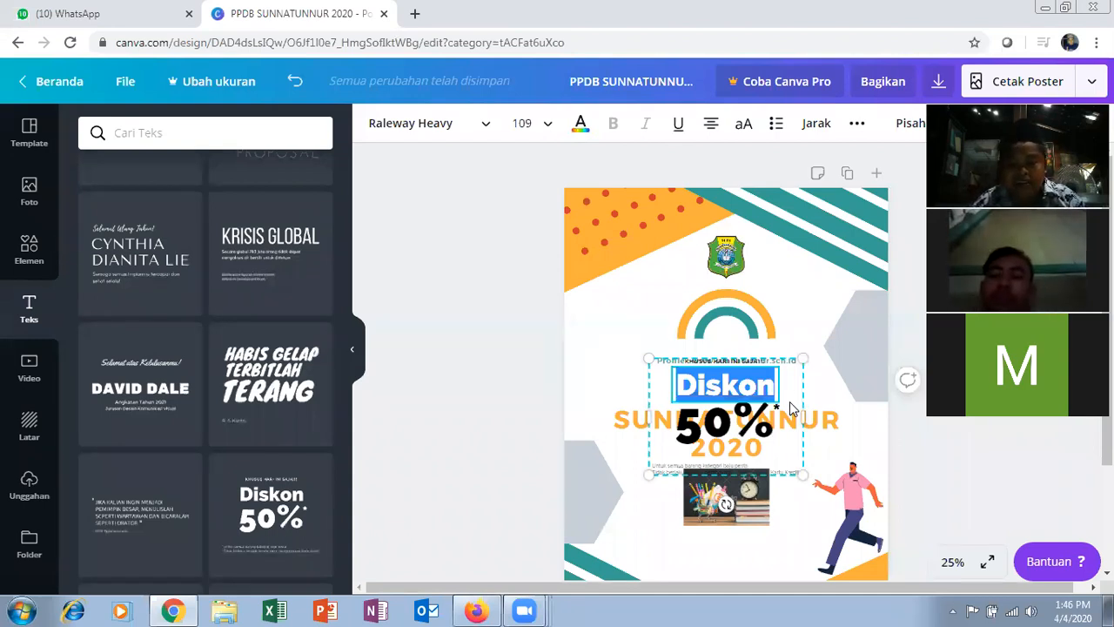
{"action": "key", "text": "Escape"}
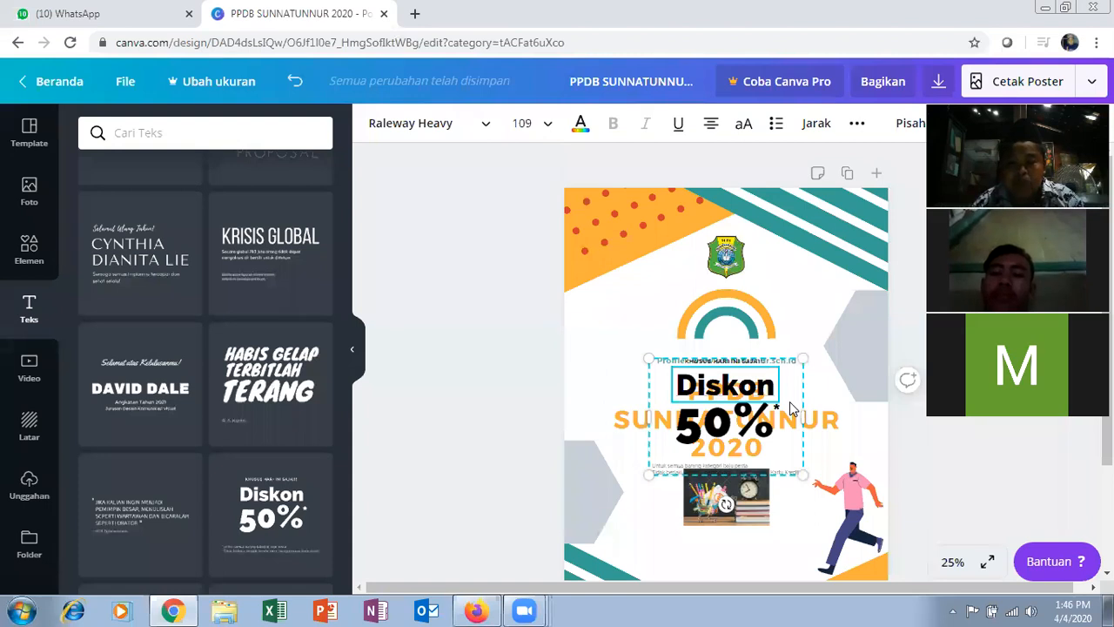
{"action": "type", "text": "n"}
{"action": "key", "text": "BackSpace"}
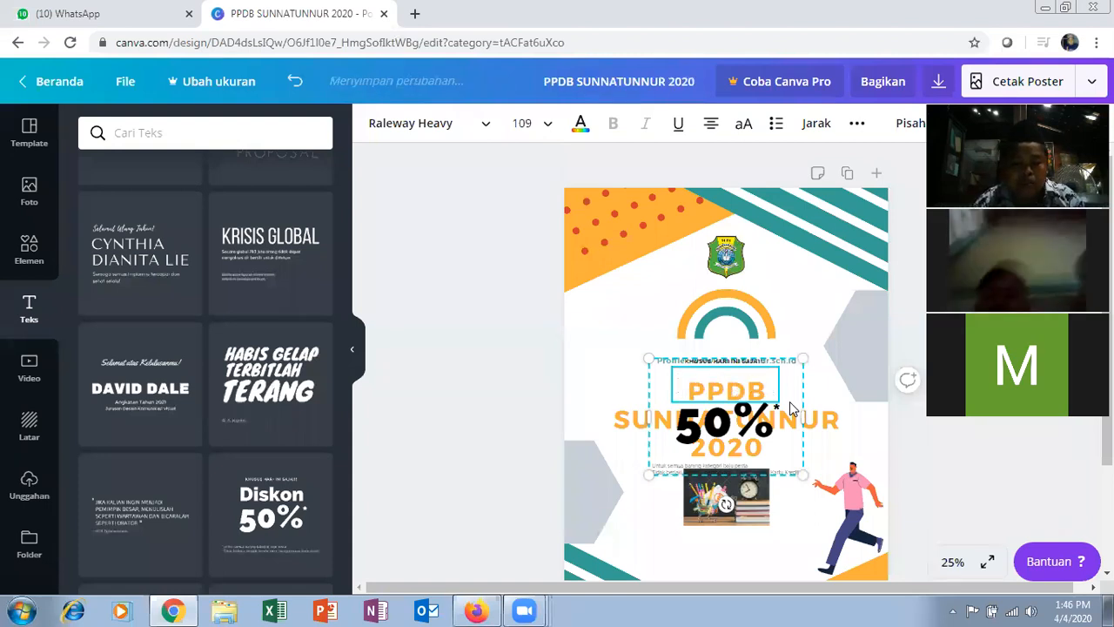
{"action": "type", "text": "Ma"}
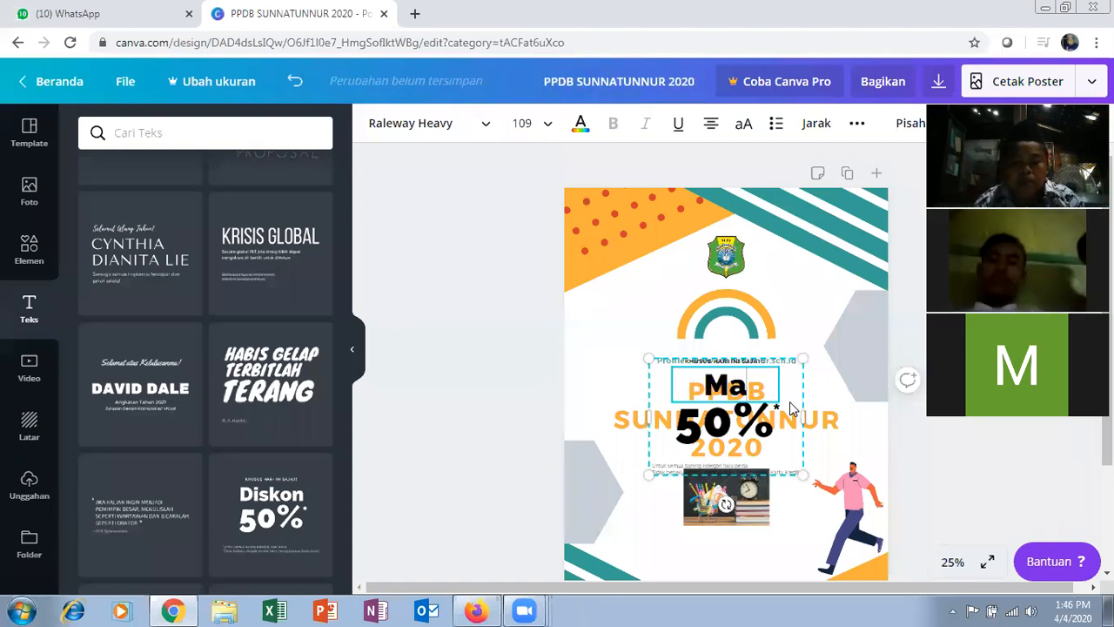
{"action": "type", "text": "ri sil"}
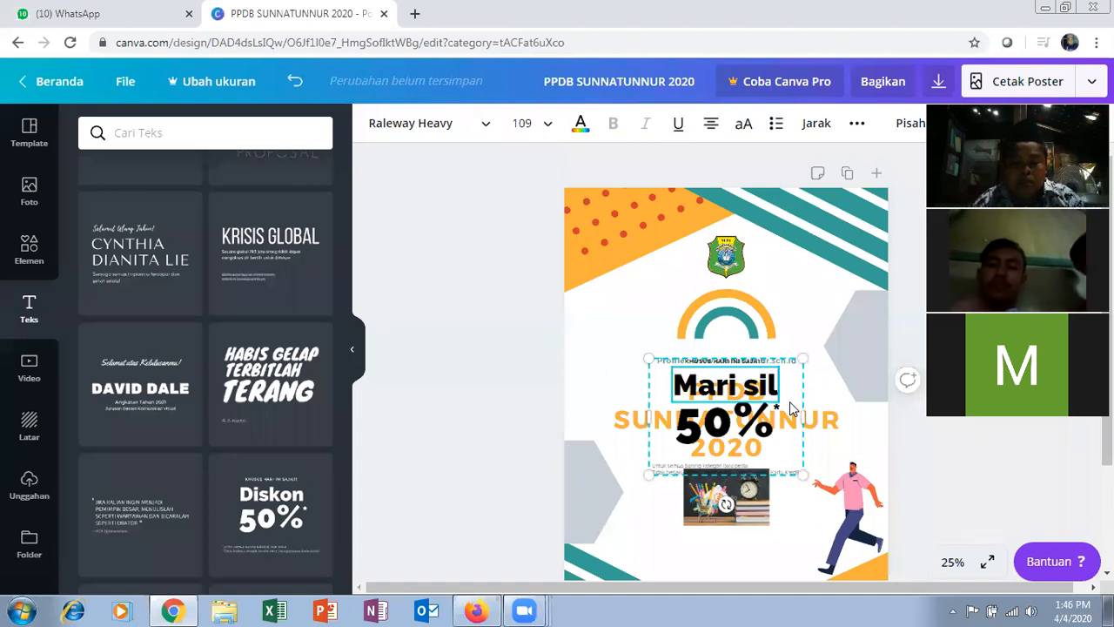
{"action": "type", "text": "ahkan"}
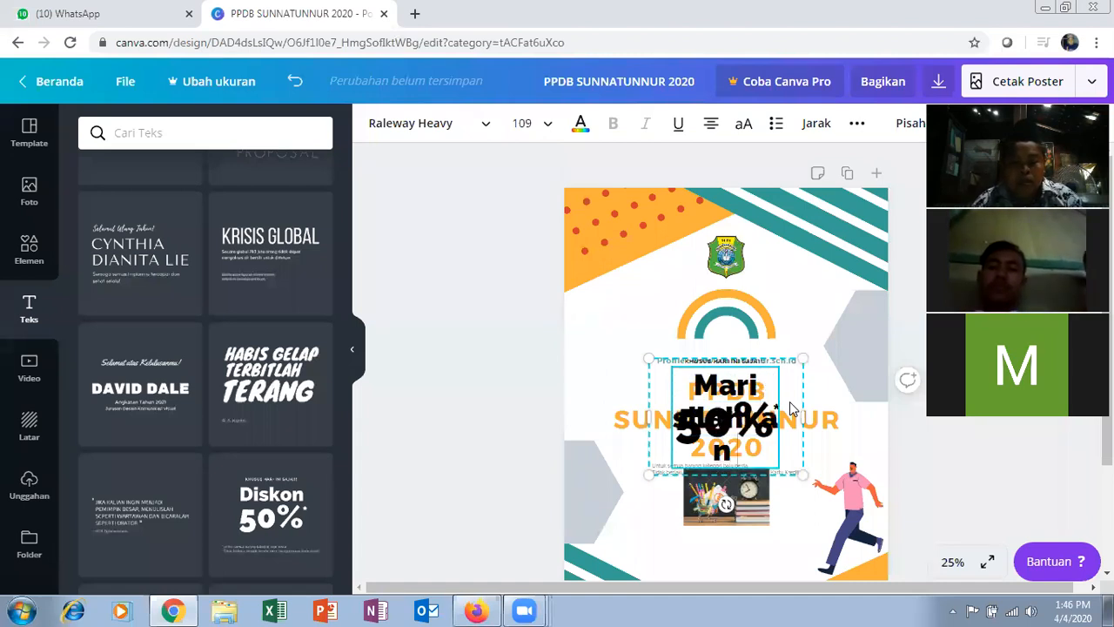
{"action": "type", "text": " be"}
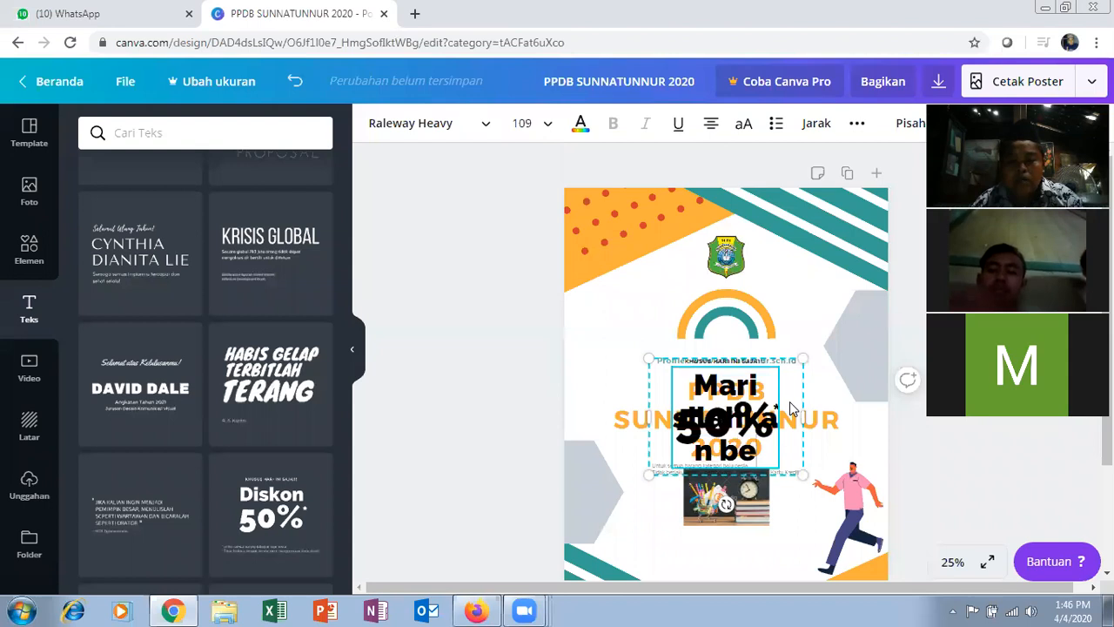
{"action": "key", "text": "BackSpace"}
{"action": "key", "text": "BackSpace"}
{"action": "key", "text": "BackSpace"}
{"action": "key", "text": "BackSpace"}
{"action": "key", "text": "BackSpace"}
{"action": "key", "text": "BackSpace"}
{"action": "key", "text": "BackSpace"}
{"action": "key", "text": "BackSpace"}
{"action": "key", "text": "BackSpace"}
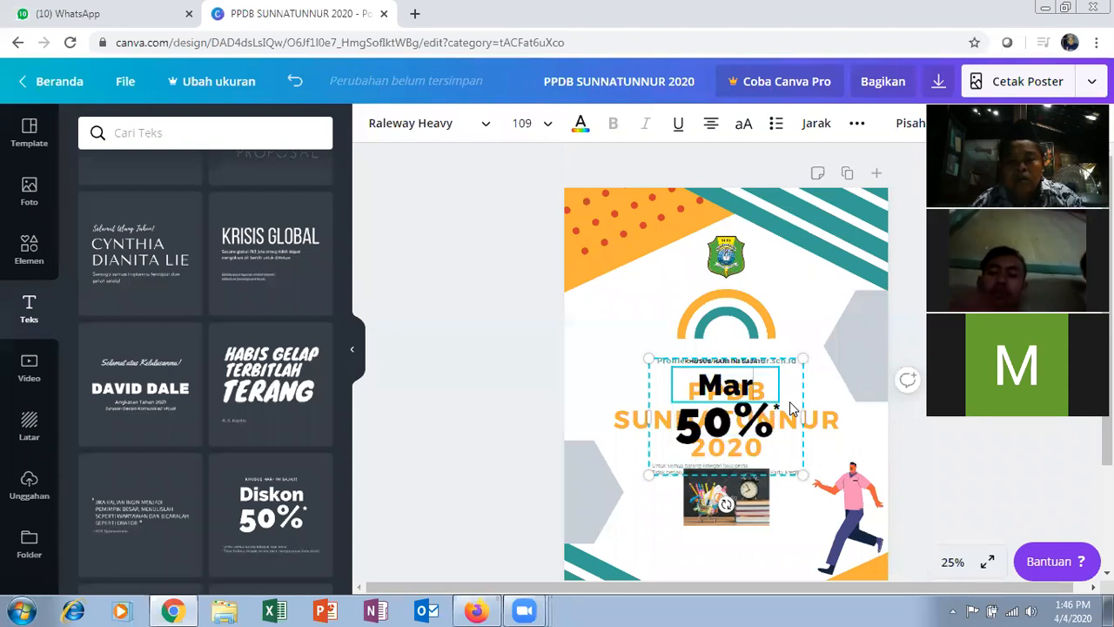
{"action": "key", "text": "BackSpace"}
{"action": "key", "text": "BackSpace"}
{"action": "key", "text": "BackSpace"}
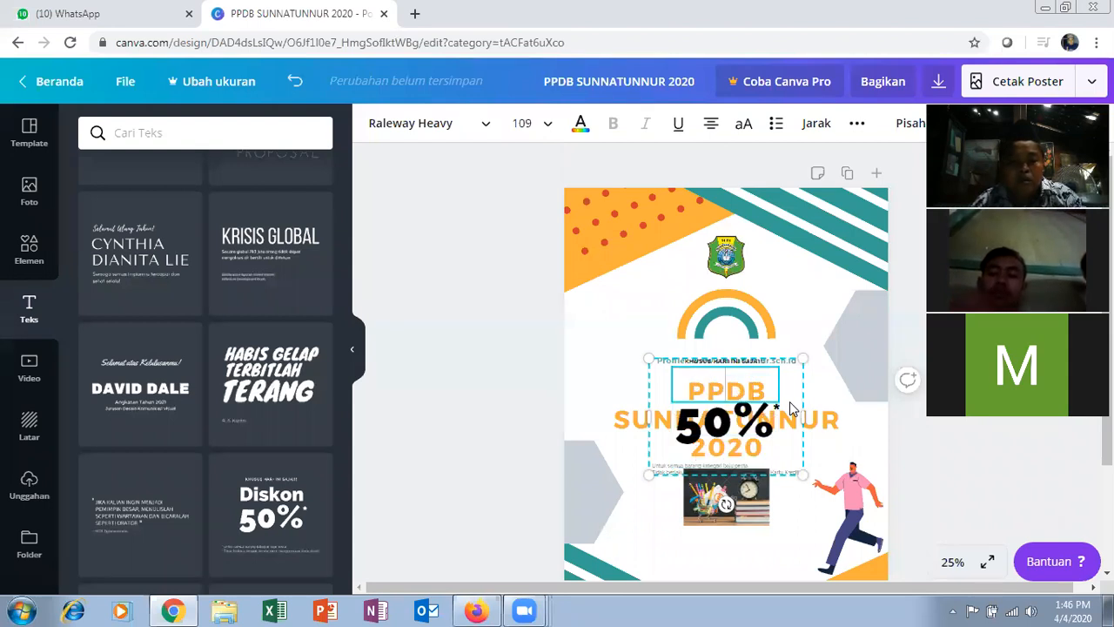
- Try "Promo" with a second line below it as the text combination's headline, and clear it again
{"action": "type", "text": "P"}
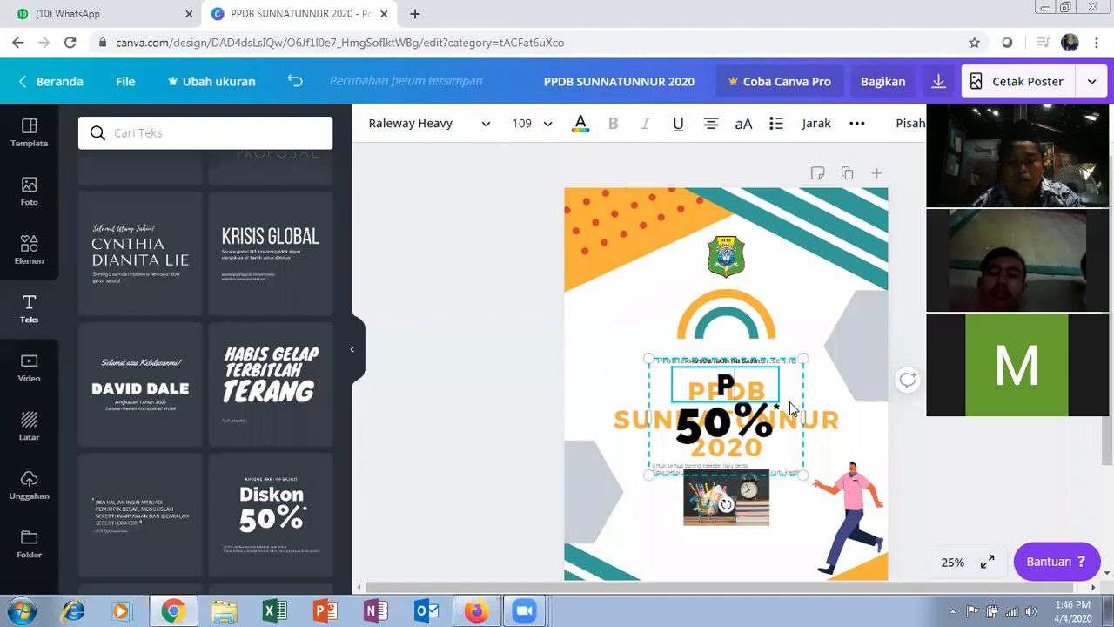
{"action": "type", "text": "romo"}
{"action": "key", "text": "Return"}
{"action": "type", "text": "Di"}
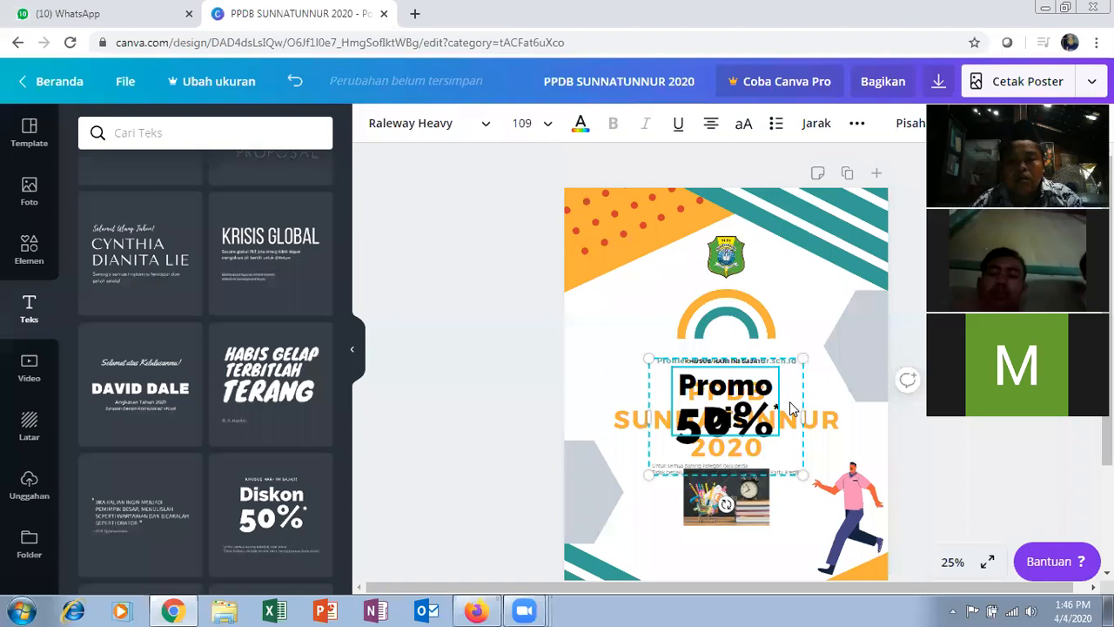
{"action": "key", "text": "BackSpace"}
{"action": "key", "text": "BackSpace"}
{"action": "key", "text": "BackSpace"}
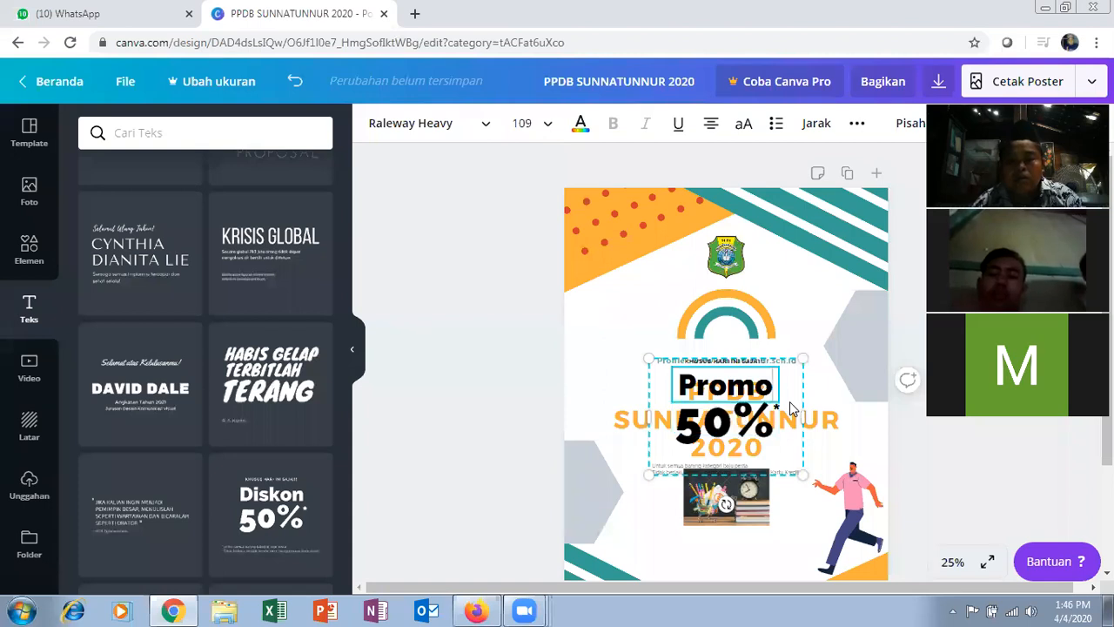
{"action": "key", "text": "BackSpace"}
{"action": "key", "text": "BackSpace"}
{"action": "key", "text": "BackSpace"}
{"action": "key", "text": "BackSpace"}
{"action": "key", "text": "BackSpace"}
- Enter "Diskon" as the text combination's headline and enlarge the whole group slightly
{"action": "type", "text": "Dis"}
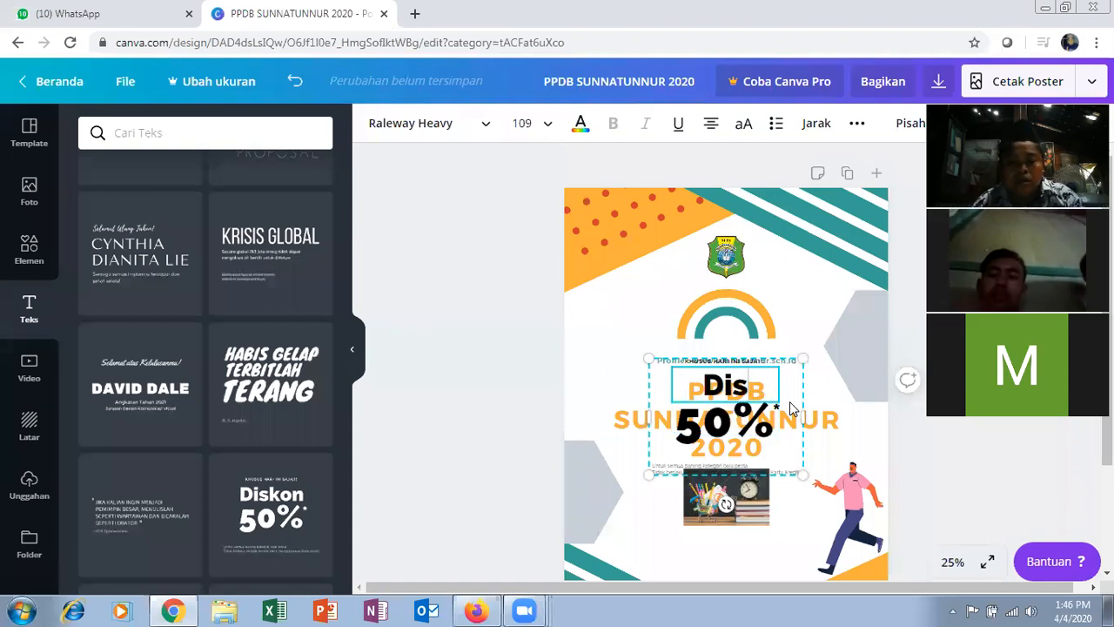
{"action": "type", "text": "kon"}
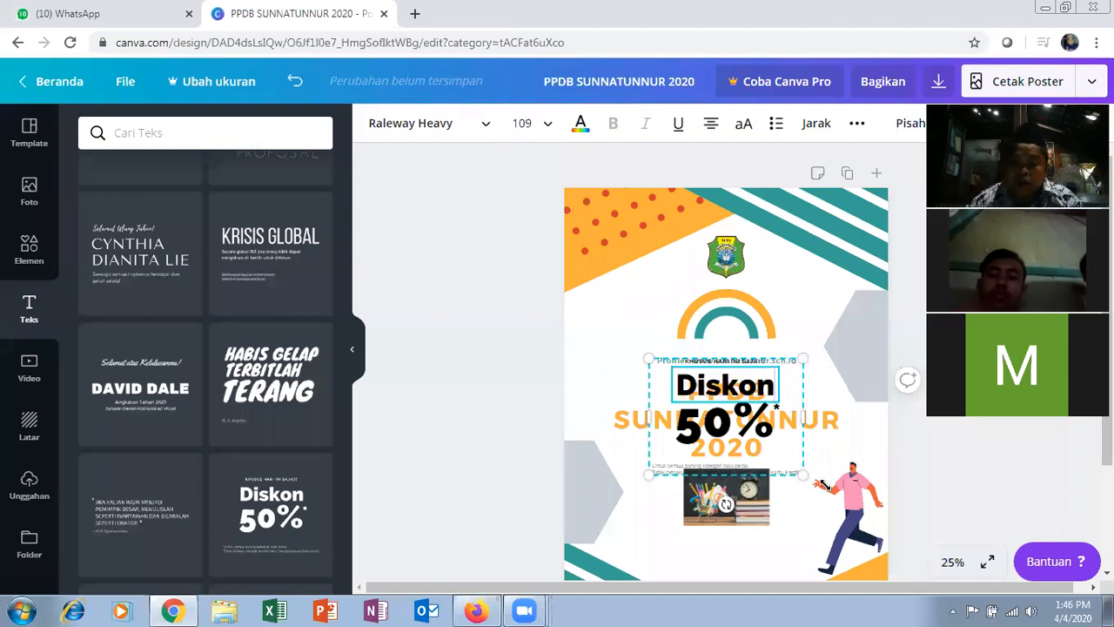
{"action": "left_click_drag", "start_coordinate": [828, 484], "coordinate": [837, 489]}
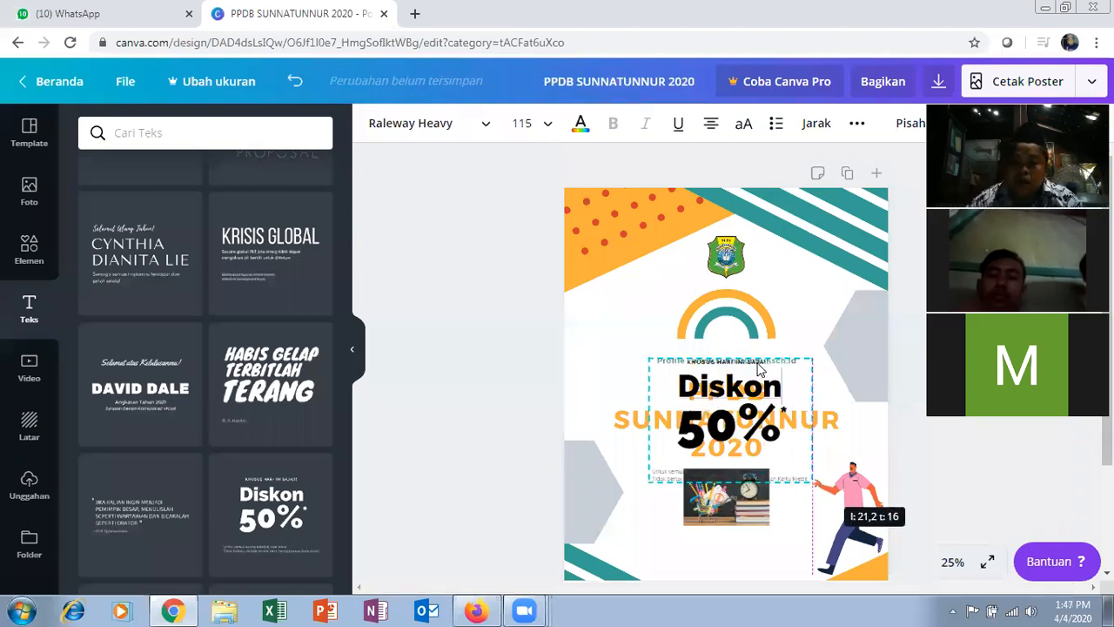
- Replace the small line above "Diskon" with "UNTUK PENDAFTAR GELOMBANG 1!!!"
{"action": "left_click", "coordinate": [761, 361]}
{"action": "double_click", "coordinate": [761, 359]}
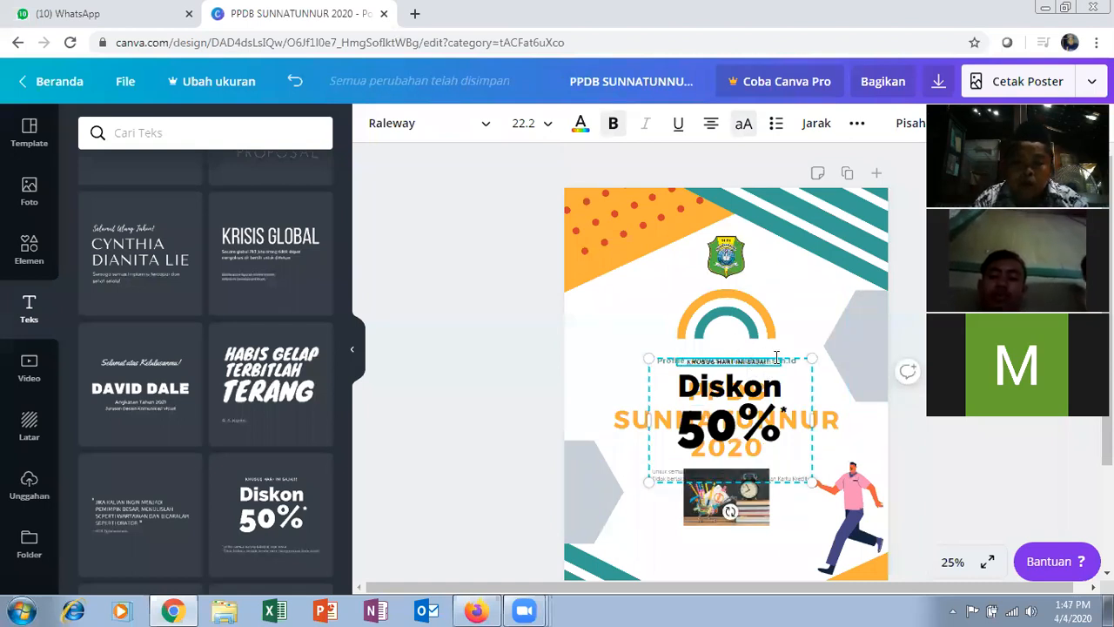
{"action": "key", "text": "ctrl+v"}
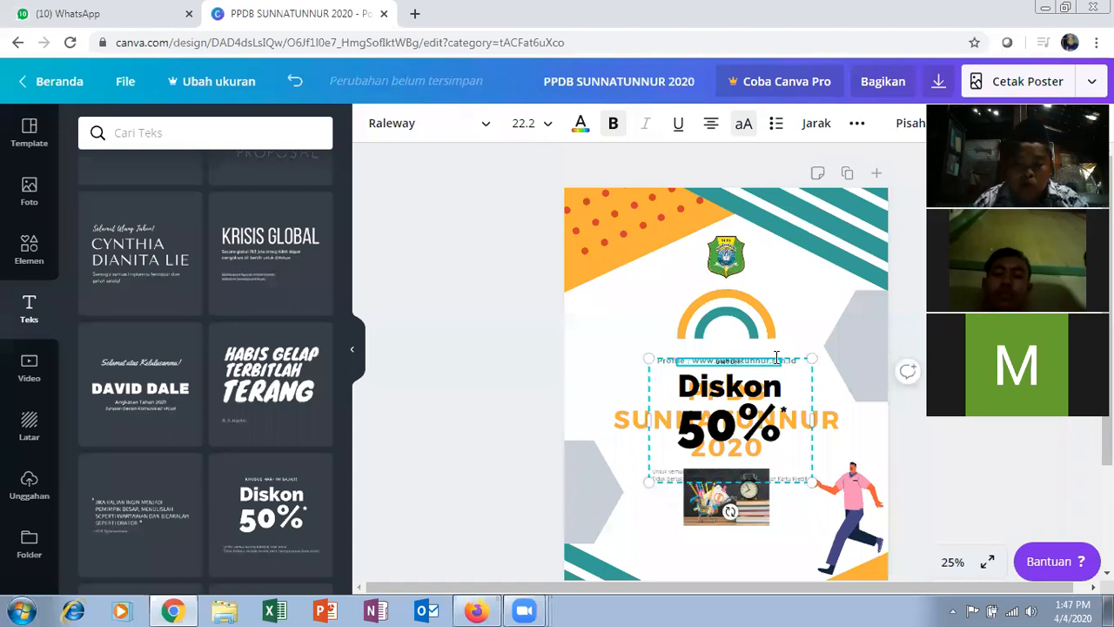
{"action": "type", "text": "AFTAR GEL"}
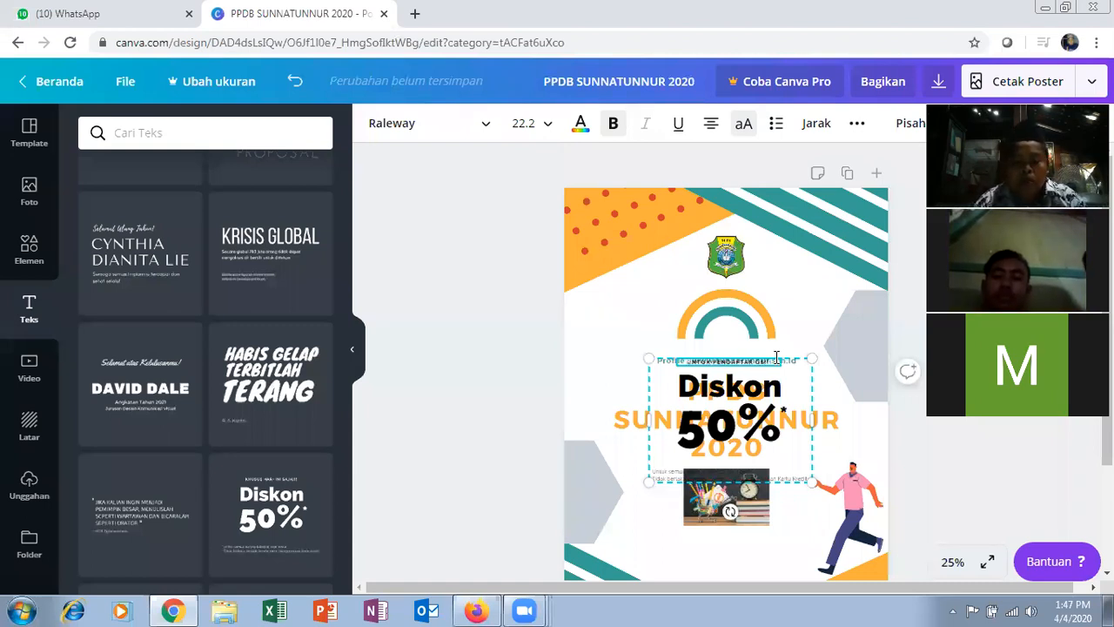
{"action": "type", "text": "OMBANG!!!"}
{"action": "type", "text": " 1"}
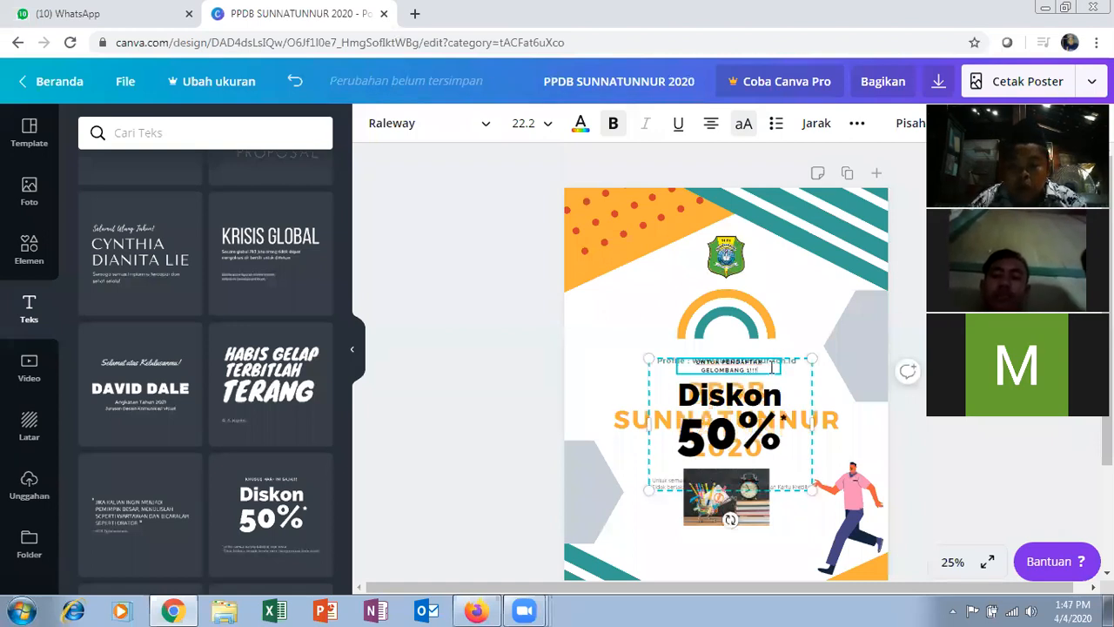
- Set the font size of the whole "UNTUK PENDAFTAR GELOMBANG 1!!!" text to 28, trying 14 and 21 first
{"action": "key", "text": "shift+Home"}
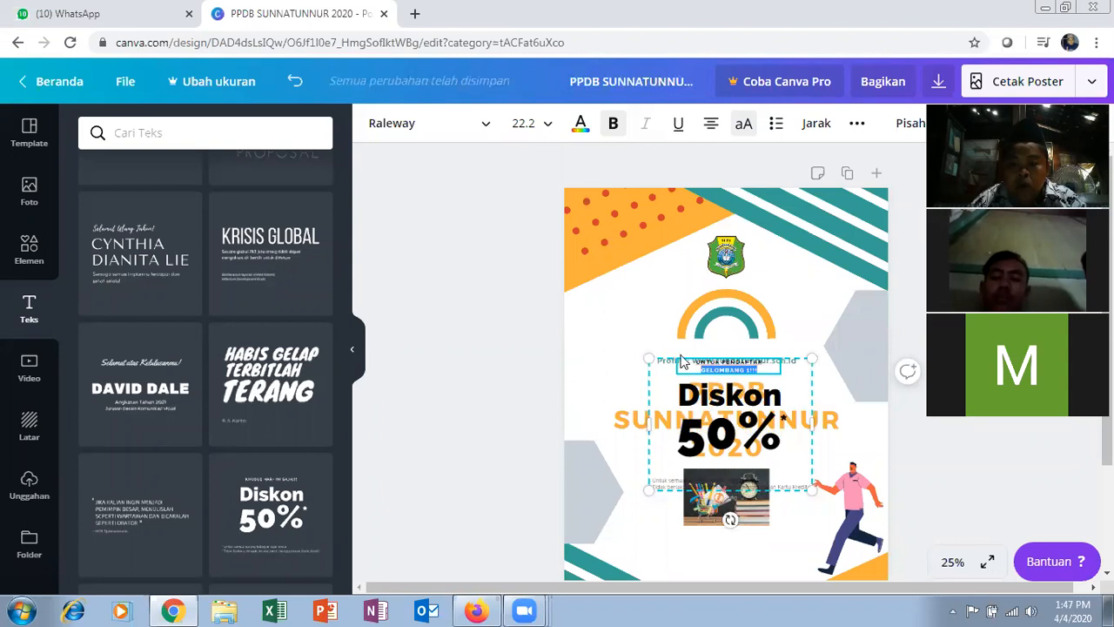
{"action": "left_click", "coordinate": [688, 362], "text": "shift"}
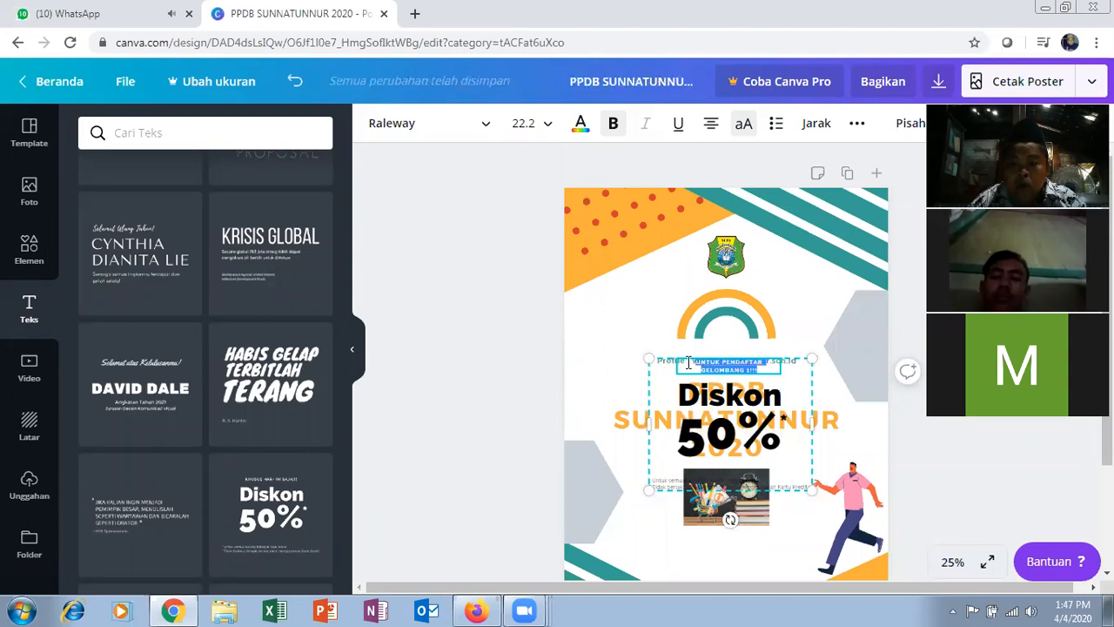
{"action": "left_click", "coordinate": [545, 126]}
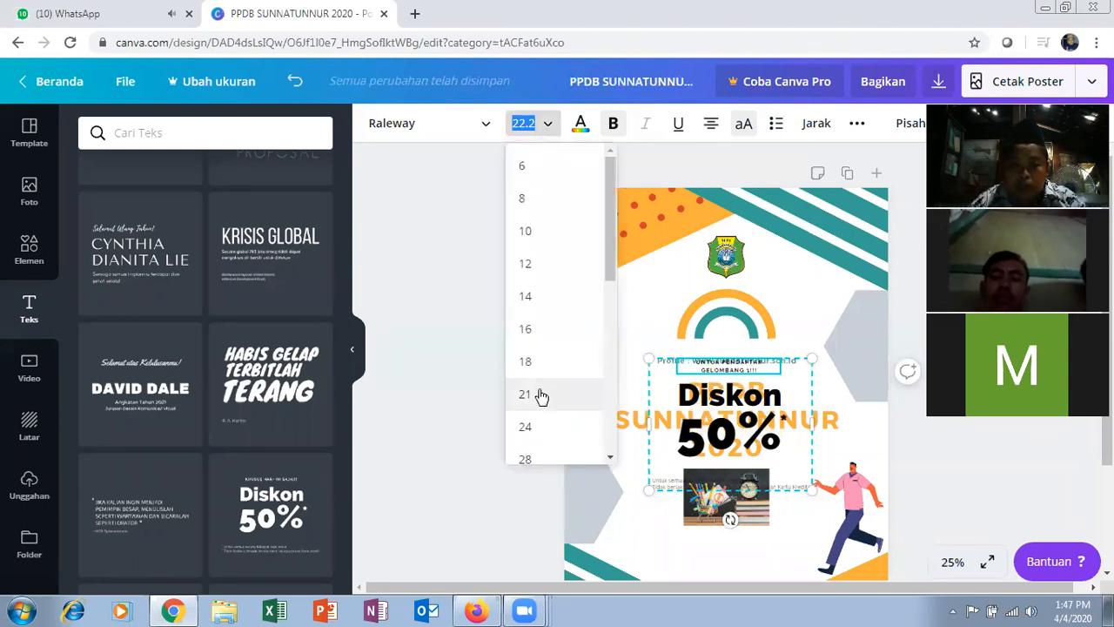
{"action": "left_click", "coordinate": [541, 300]}
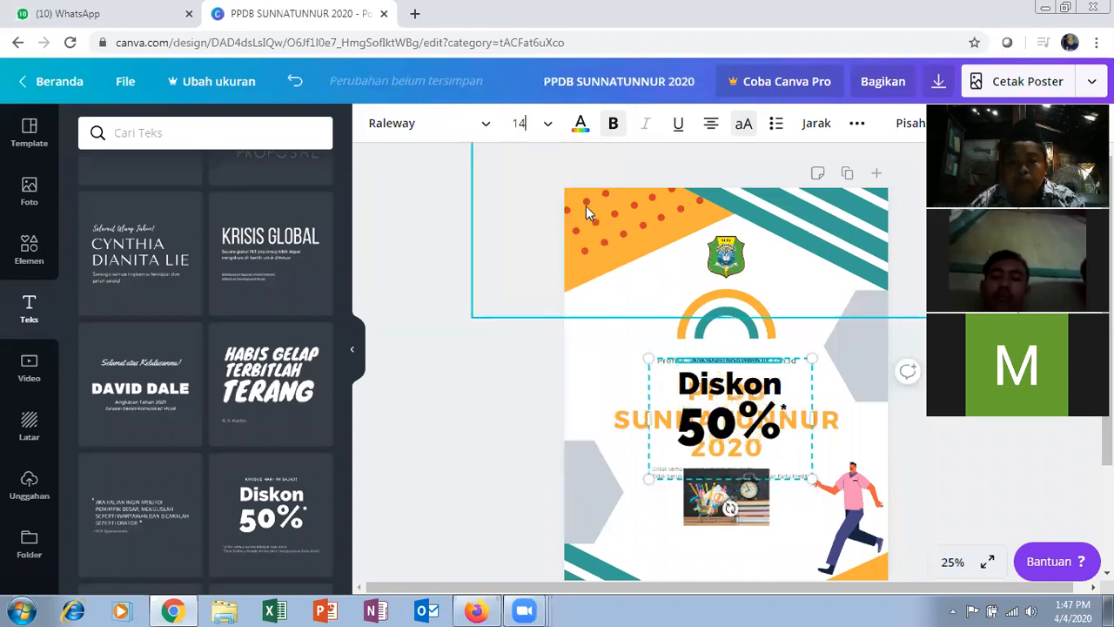
{"action": "left_click", "coordinate": [524, 123]}
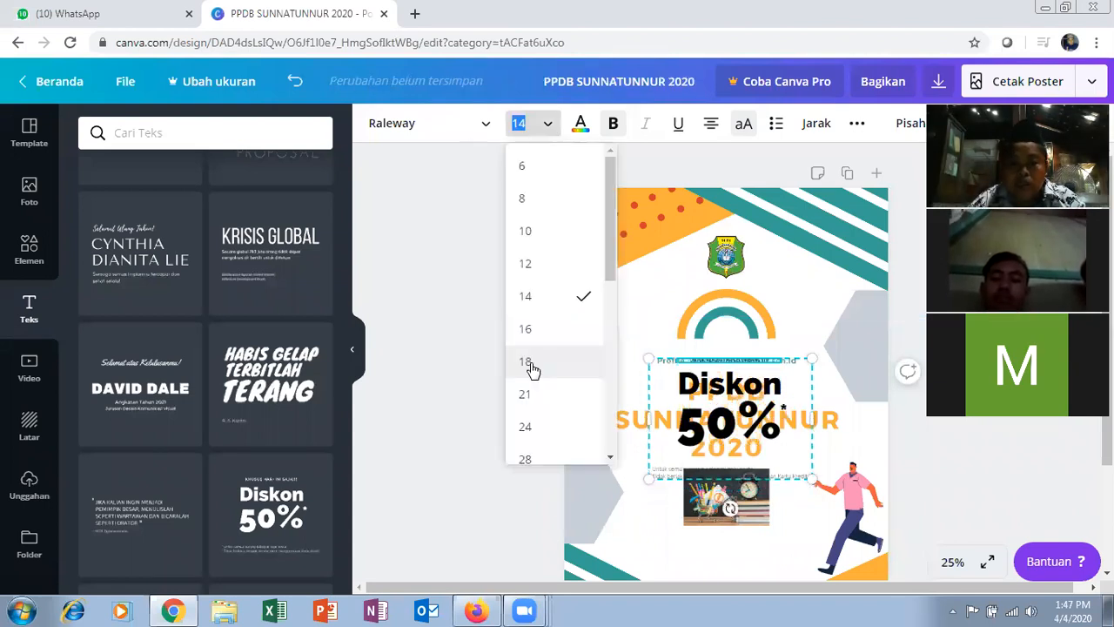
{"action": "left_click", "coordinate": [541, 399]}
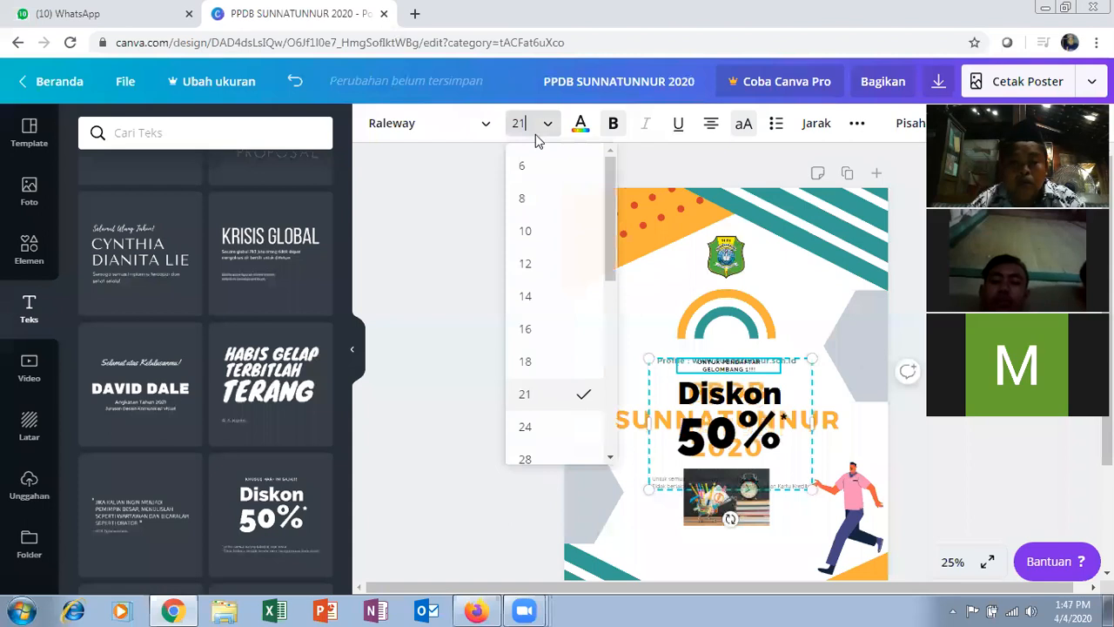
{"action": "left_click", "coordinate": [539, 129]}
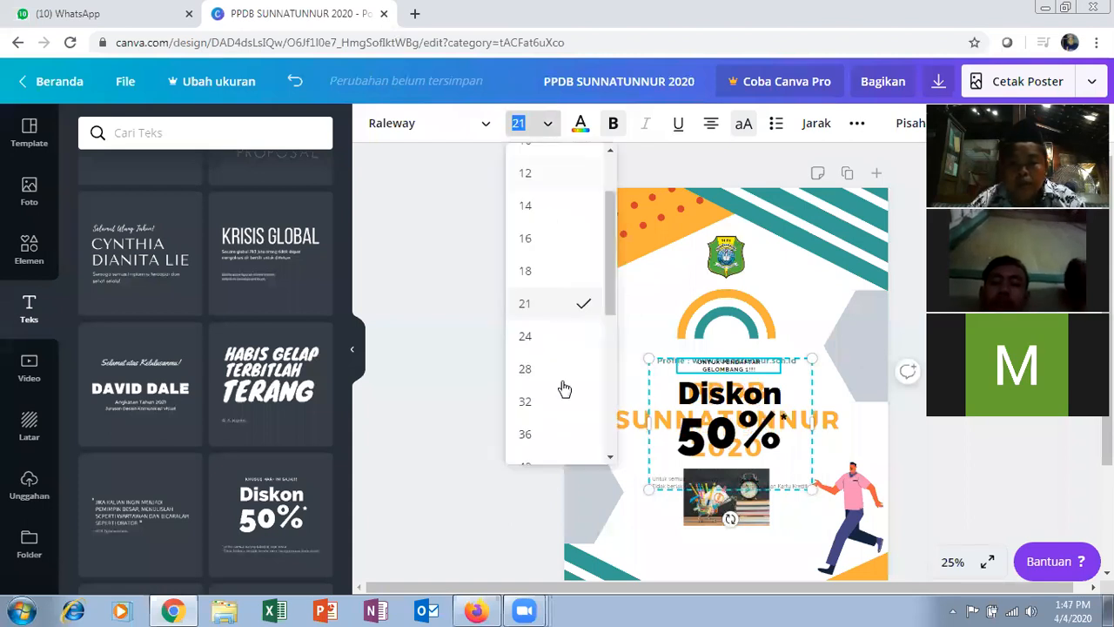
{"action": "left_click", "coordinate": [565, 388]}
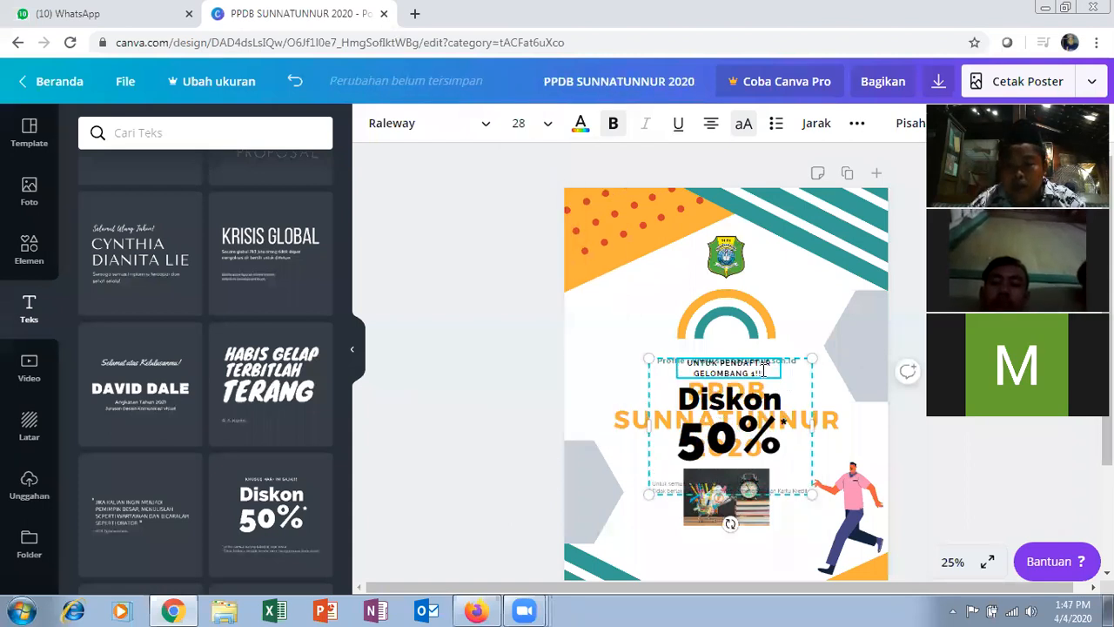
- Enlarge the discount text group from two opposite corners until its small line reaches about size 38.8
{"action": "left_click_drag", "start_coordinate": [819, 492], "coordinate": [851, 522]}
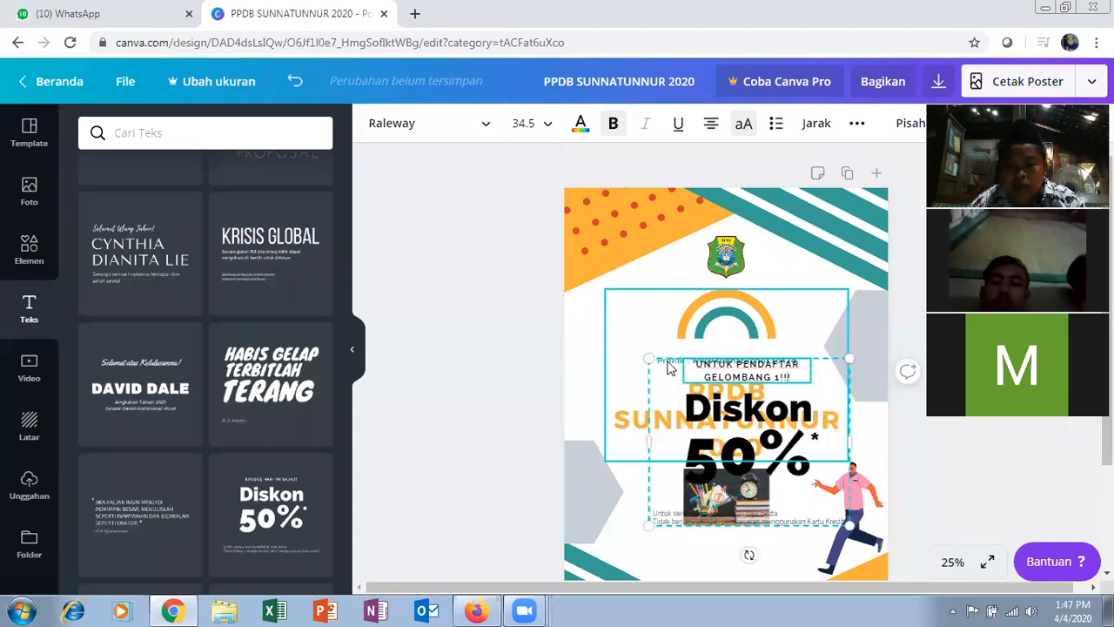
{"action": "left_click_drag", "start_coordinate": [648, 358], "coordinate": [623, 337]}
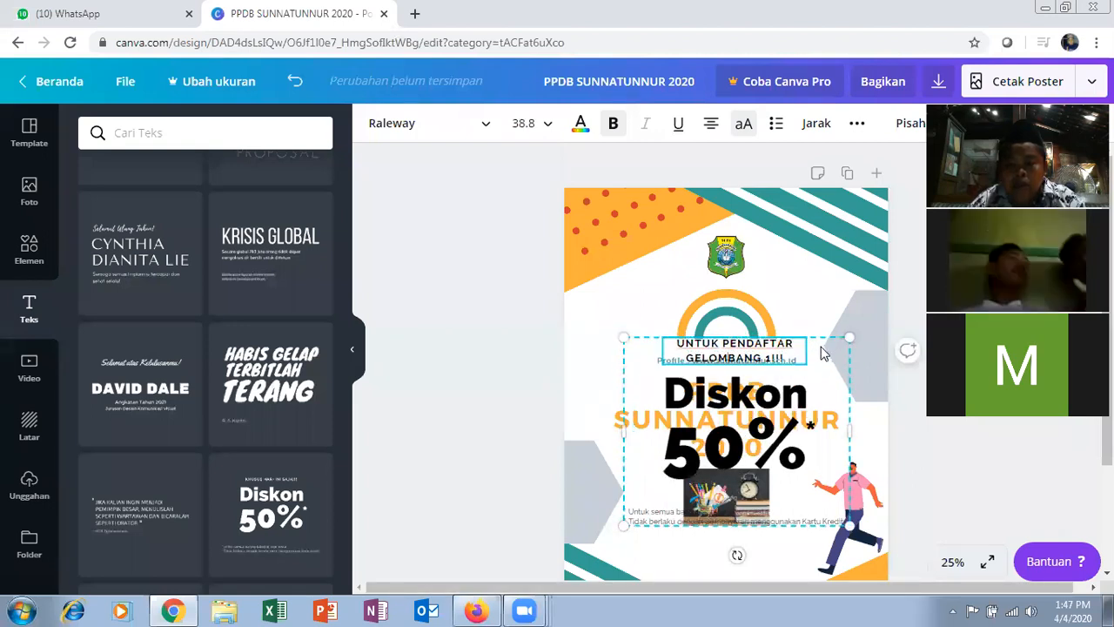
{"action": "scroll", "coordinate": [822, 344], "scroll_direction": "down", "scroll_amount": 2}
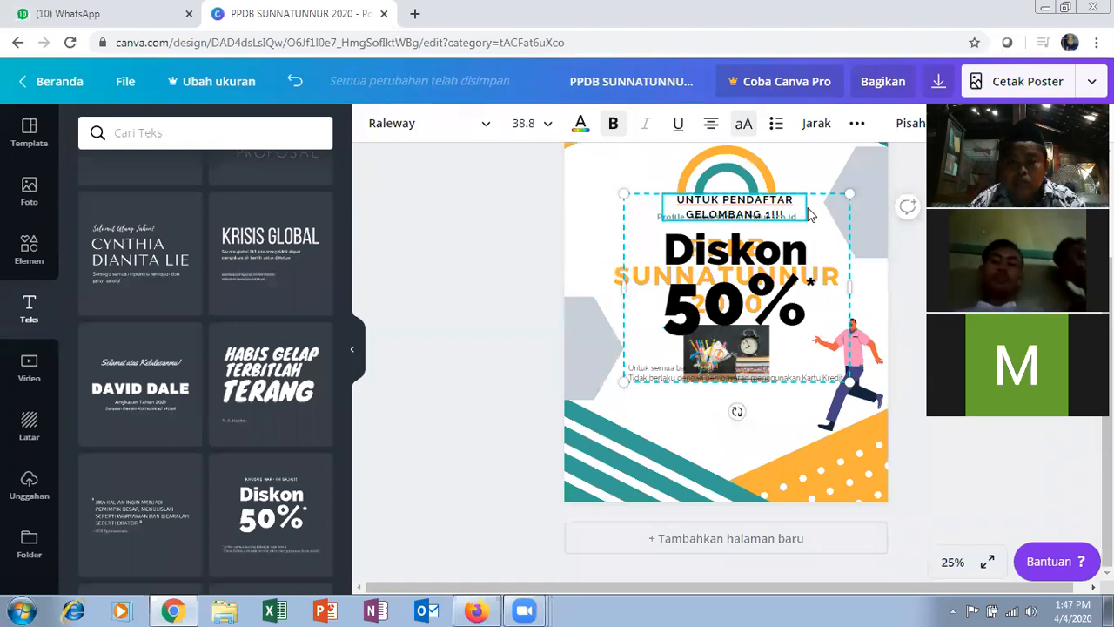
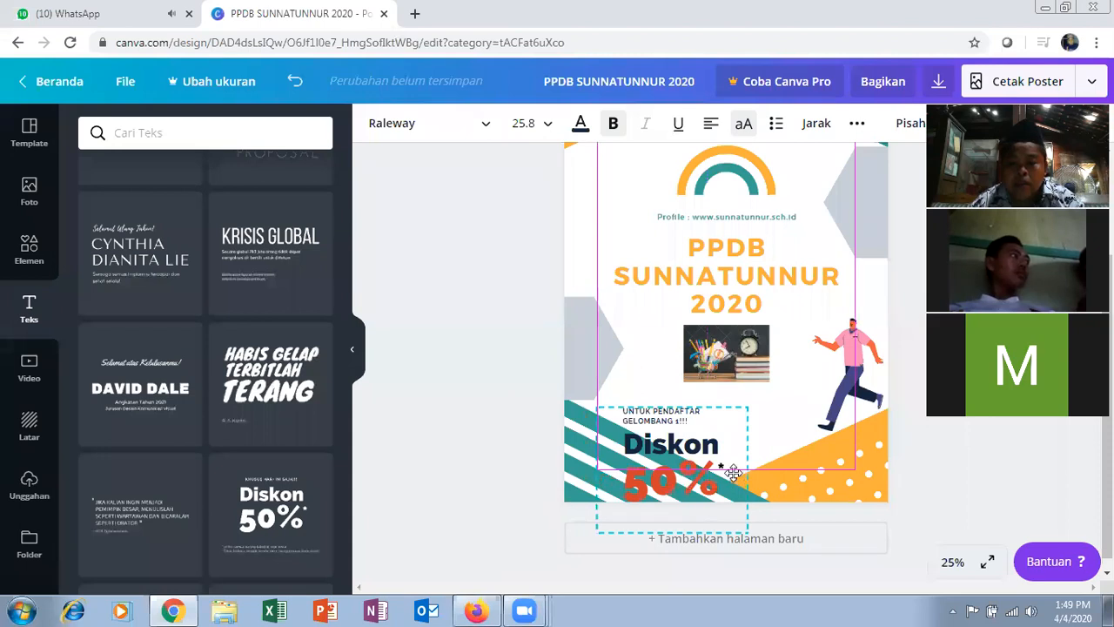
- Shrink the discount text group in the poster's lower-left corner until its small line is about size 22.6
{"action": "right_click", "coordinate": [735, 480]}
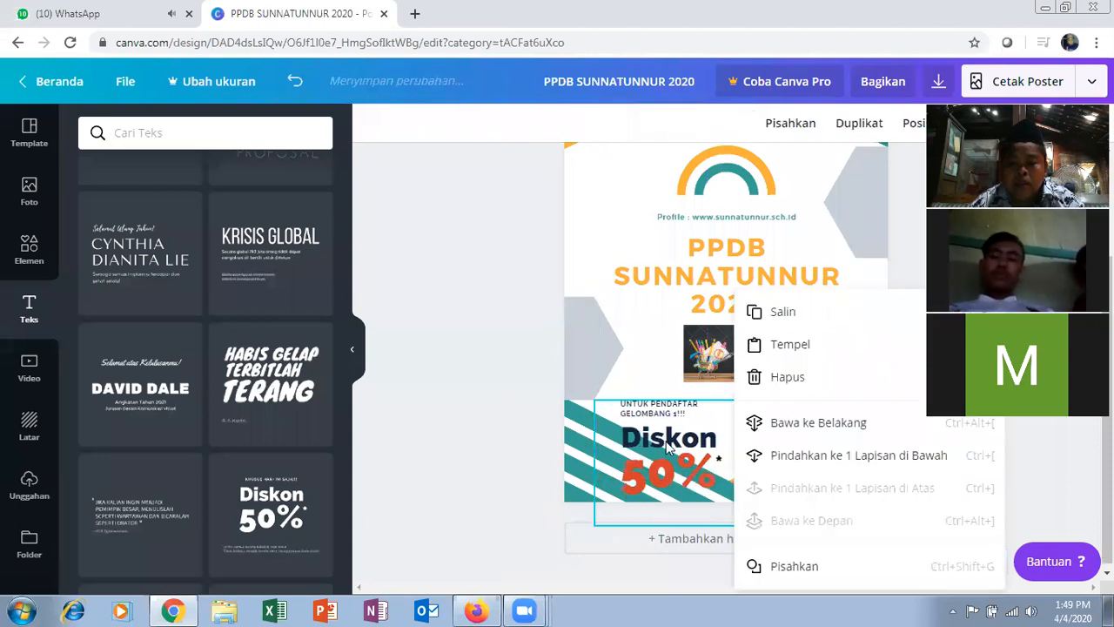
{"action": "left_click", "coordinate": [716, 410]}
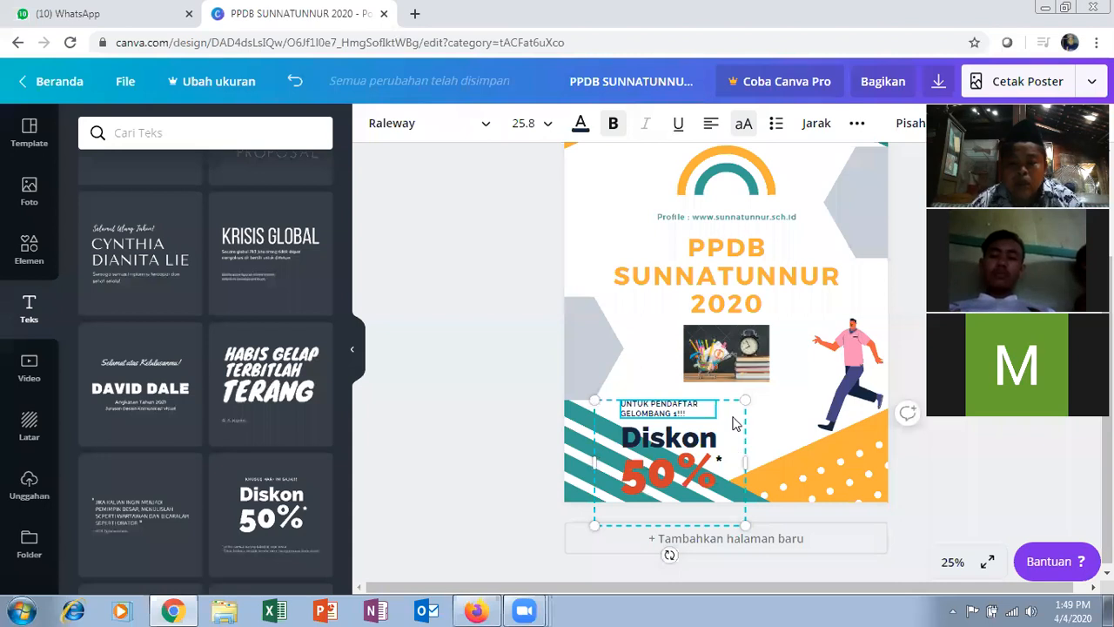
{"action": "left_click_drag", "start_coordinate": [740, 398], "coordinate": [712, 427]}
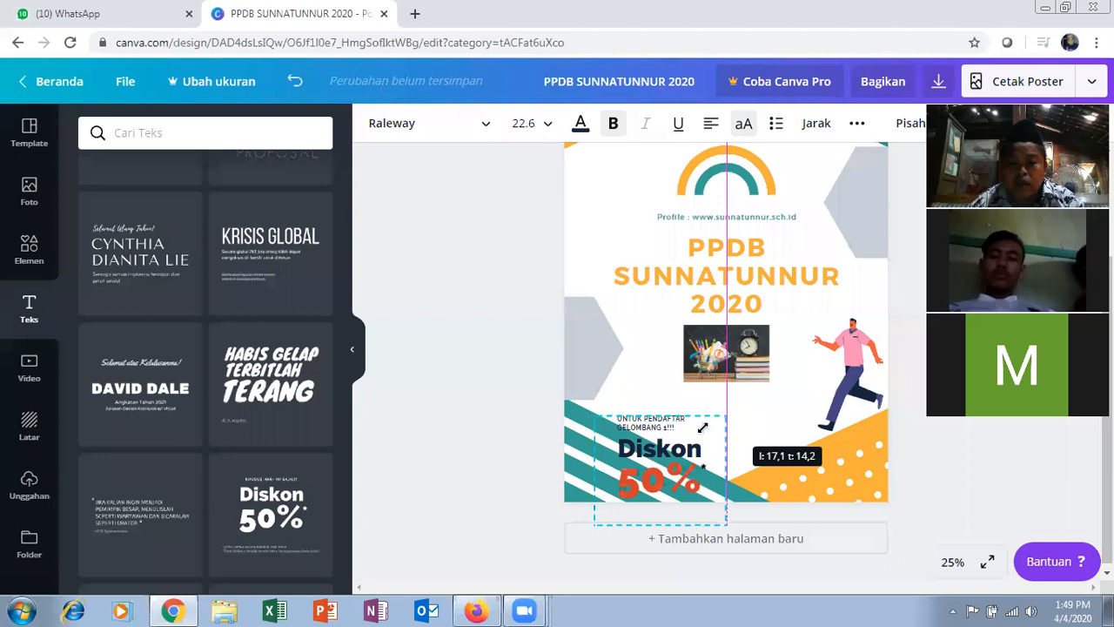
- Shrink the discount text group further and move it into the poster's lower-left corner over the teal stripes
{"action": "left_click_drag", "start_coordinate": [690, 478], "coordinate": [692, 452]}
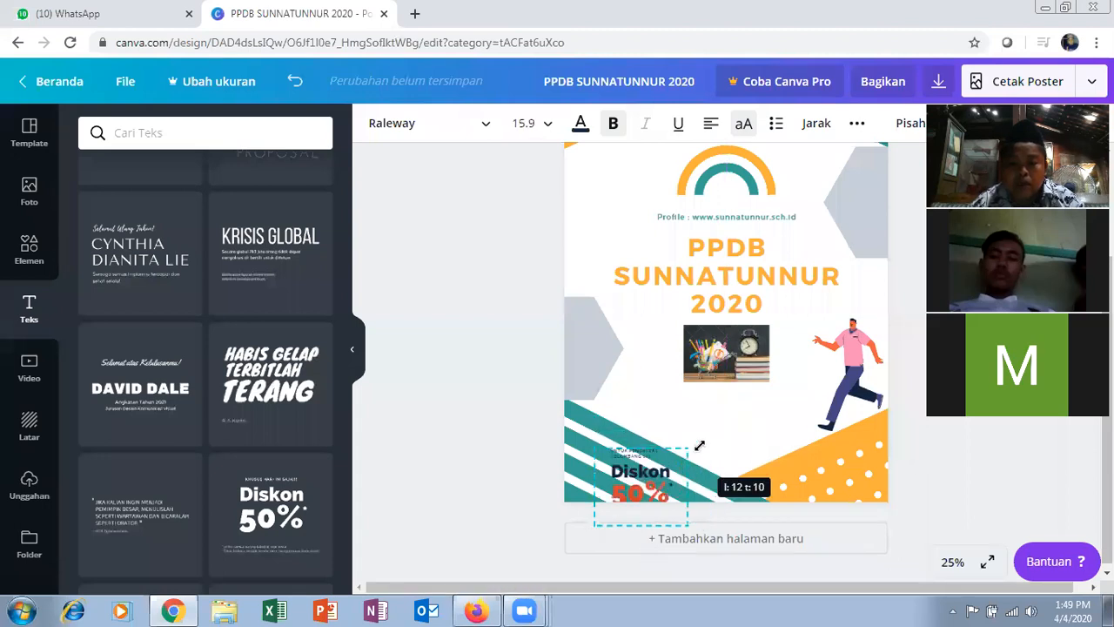
{"action": "left_click_drag", "start_coordinate": [606, 442], "coordinate": [608, 447]}
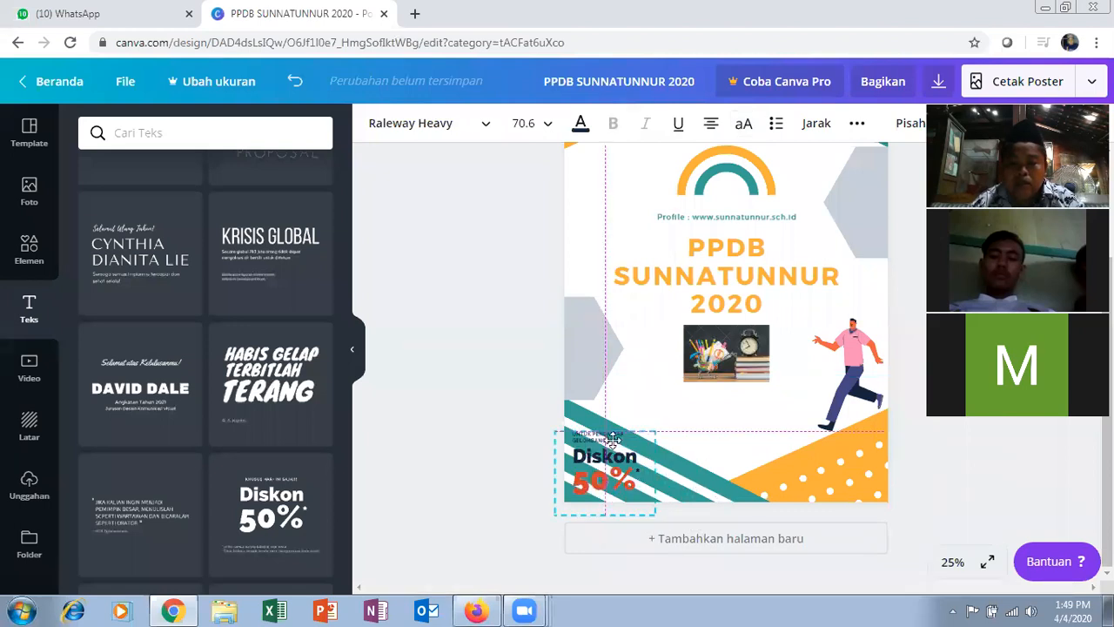
{"action": "left_click", "coordinate": [763, 468]}
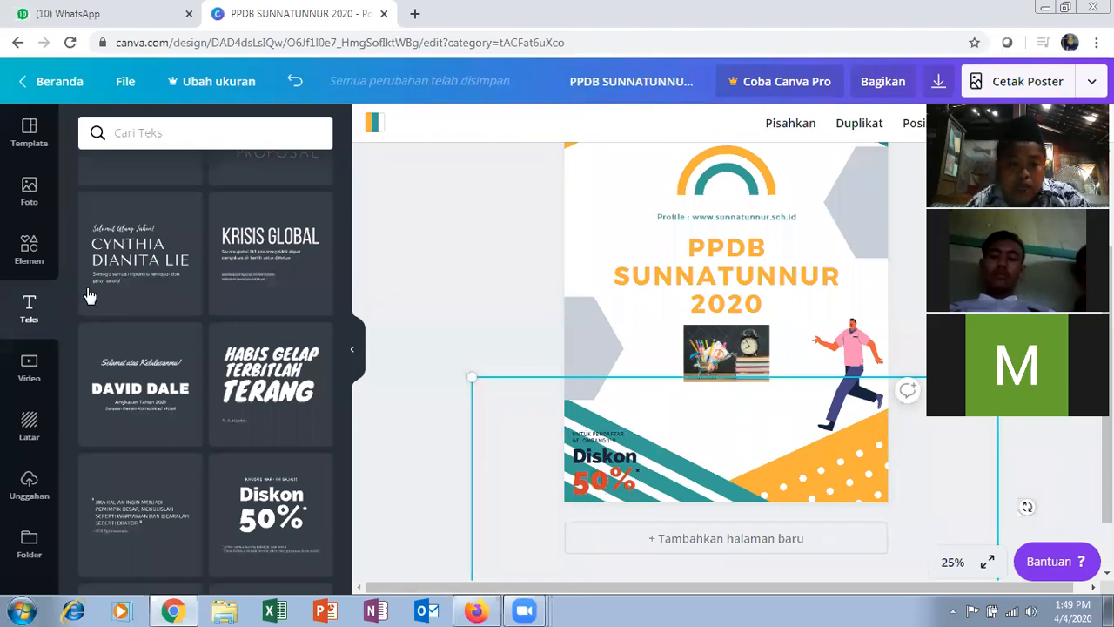
- Add the "HABIS GELAP TERBITLAH TERANG" text combination to the poster
{"action": "left_click", "coordinate": [257, 372]}
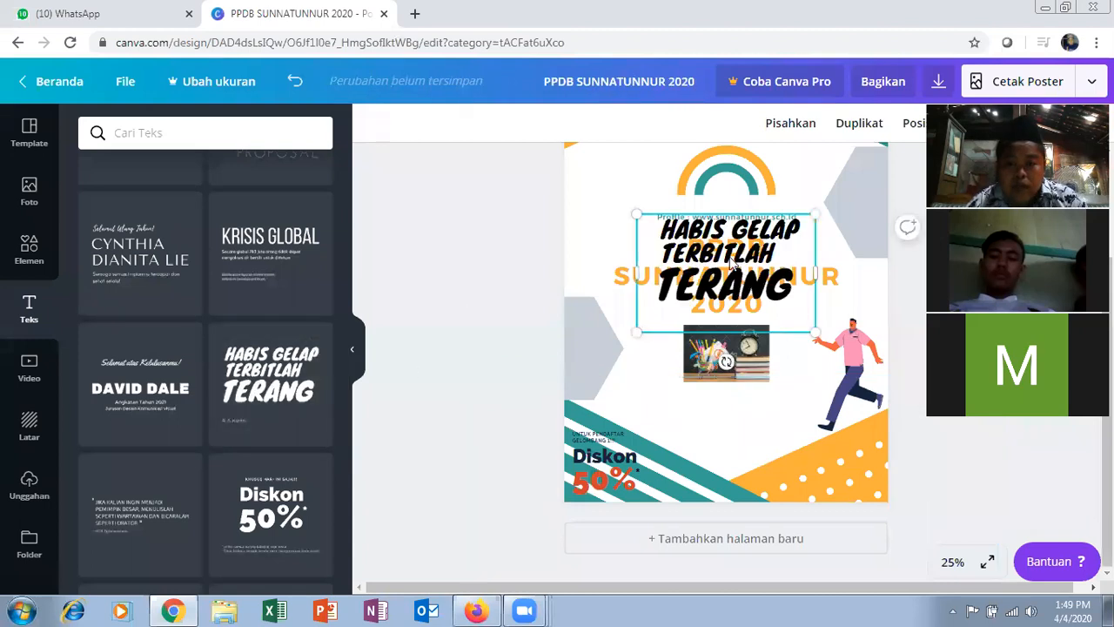
{"action": "left_click", "coordinate": [731, 266]}
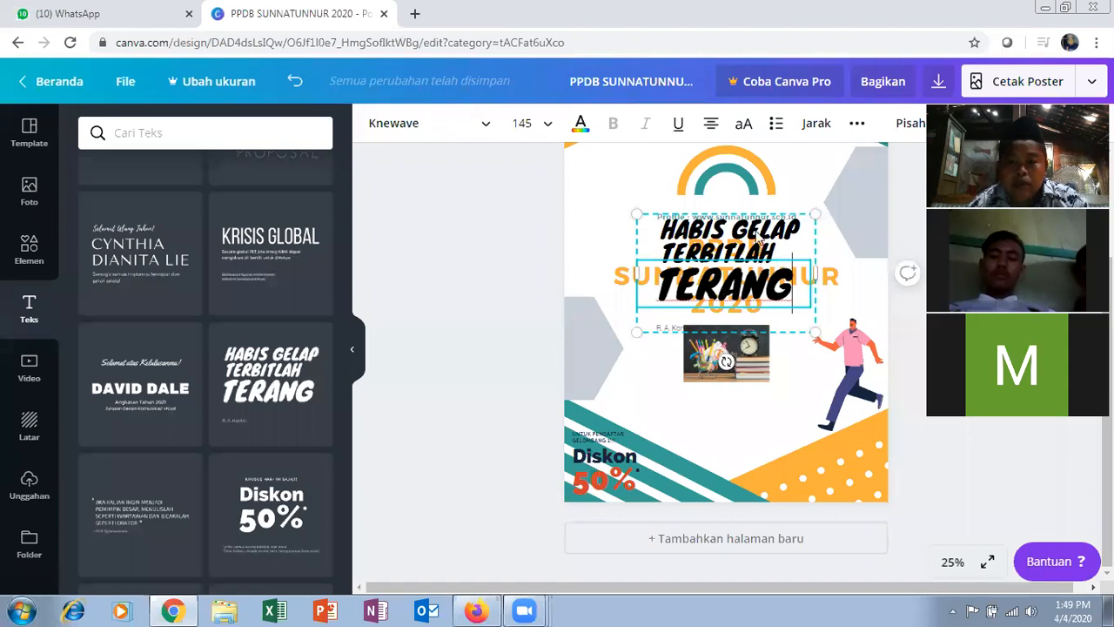
{"action": "left_click", "coordinate": [766, 257]}
{"action": "right_click", "coordinate": [770, 285]}
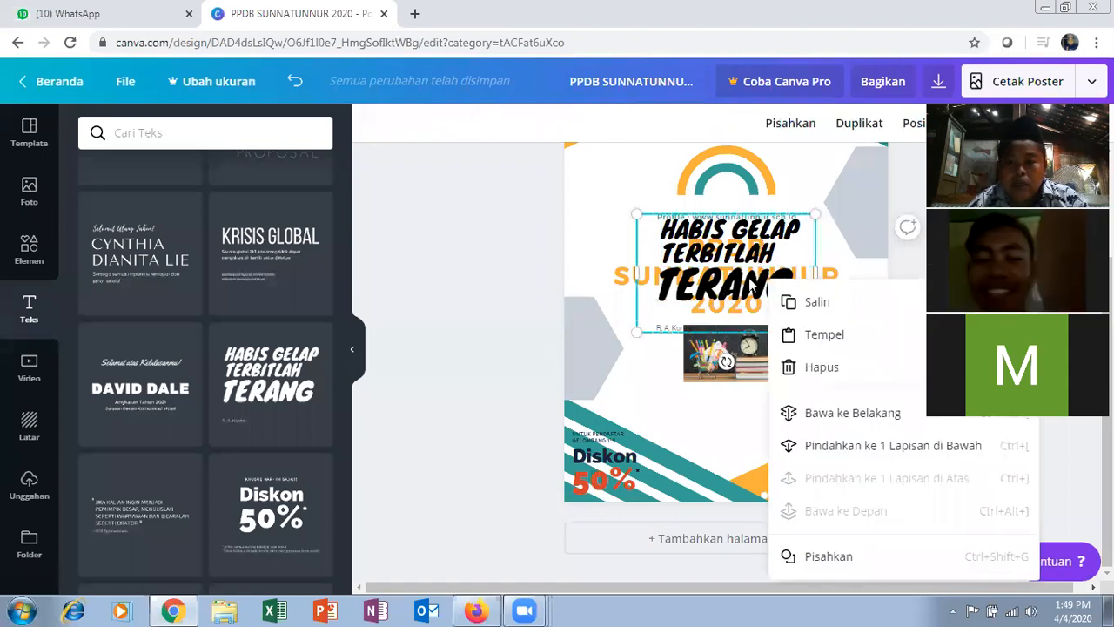
{"action": "left_click", "coordinate": [750, 287]}
{"action": "left_click", "coordinate": [796, 276]}
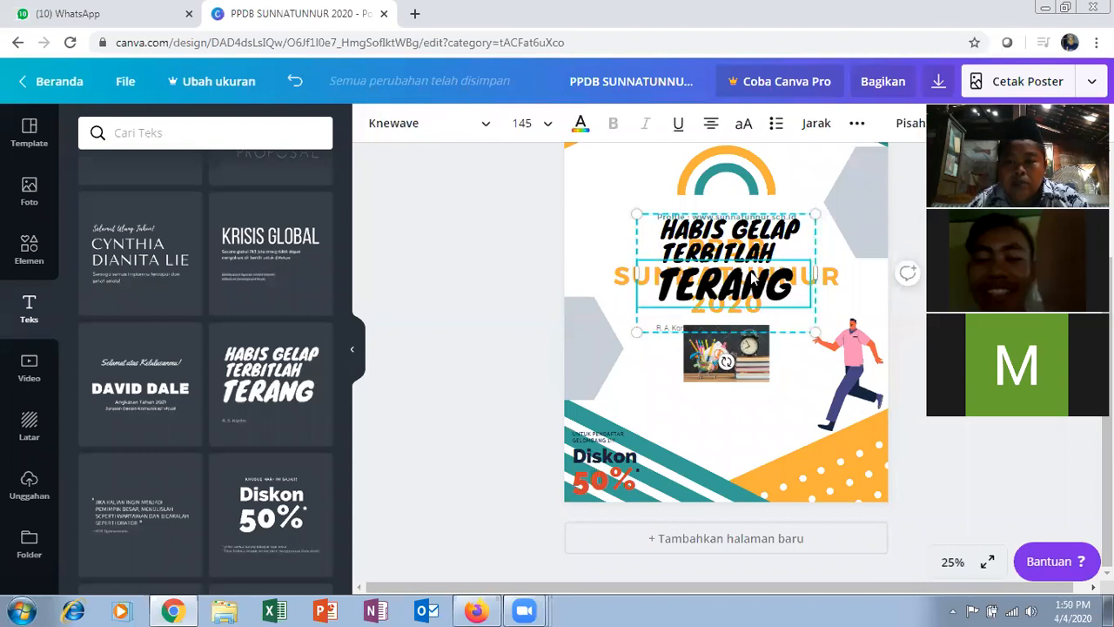
{"action": "left_click", "coordinate": [794, 260]}
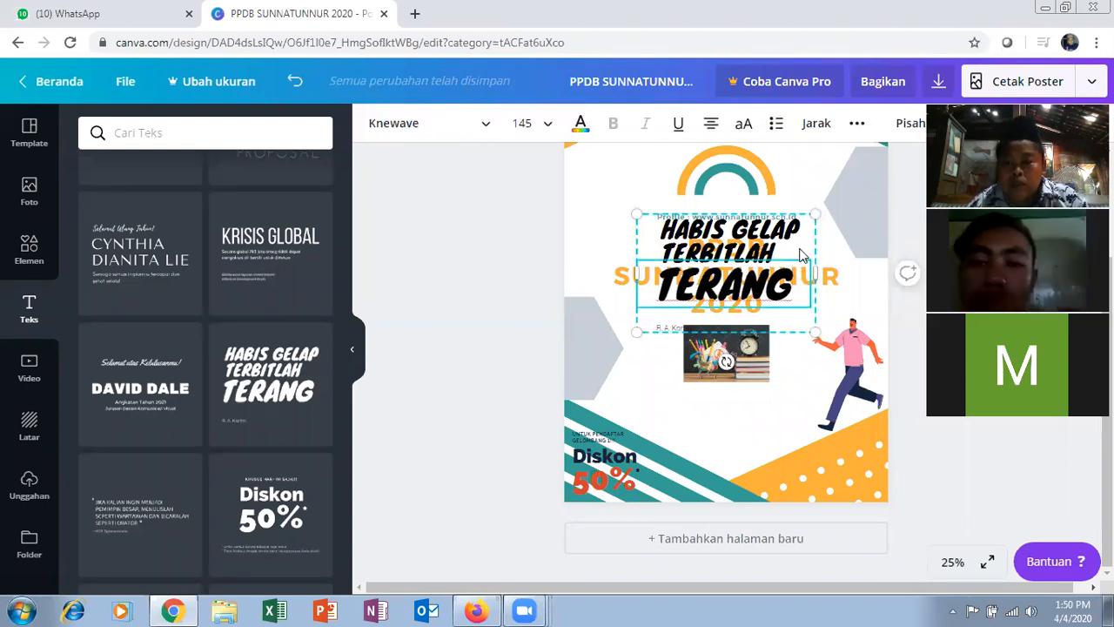
{"action": "right_click", "coordinate": [802, 268]}
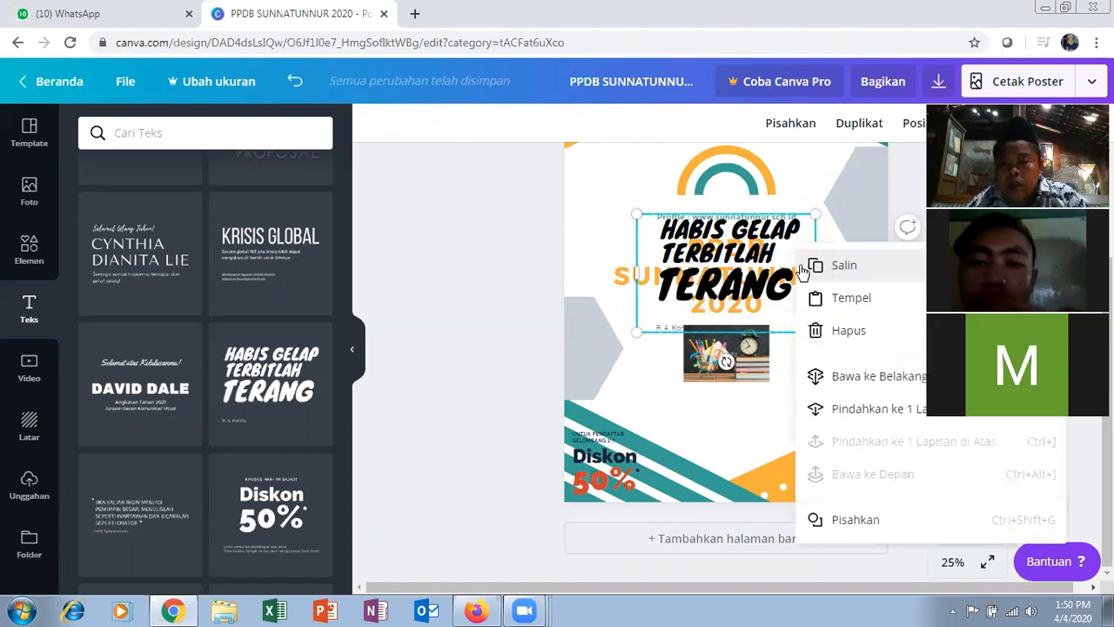
{"action": "left_click", "coordinate": [840, 330]}
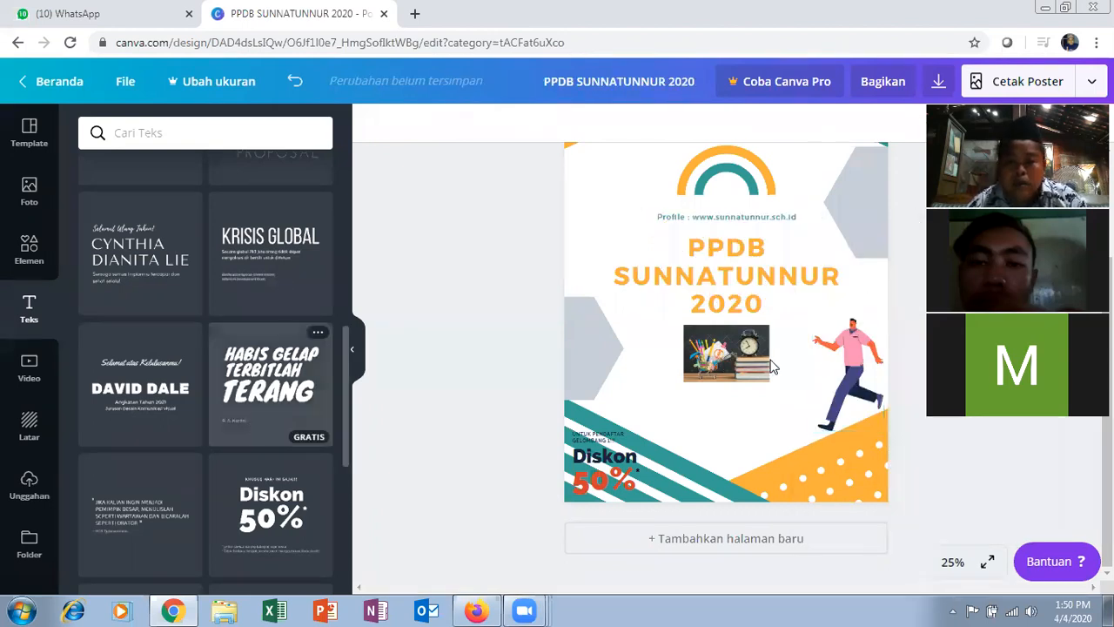
{"action": "key", "text": "ctrl+z"}
- Delete the word "TERANG" from the added text combination and ungroup its remaining text boxes
{"action": "double_click", "coordinate": [790, 279]}
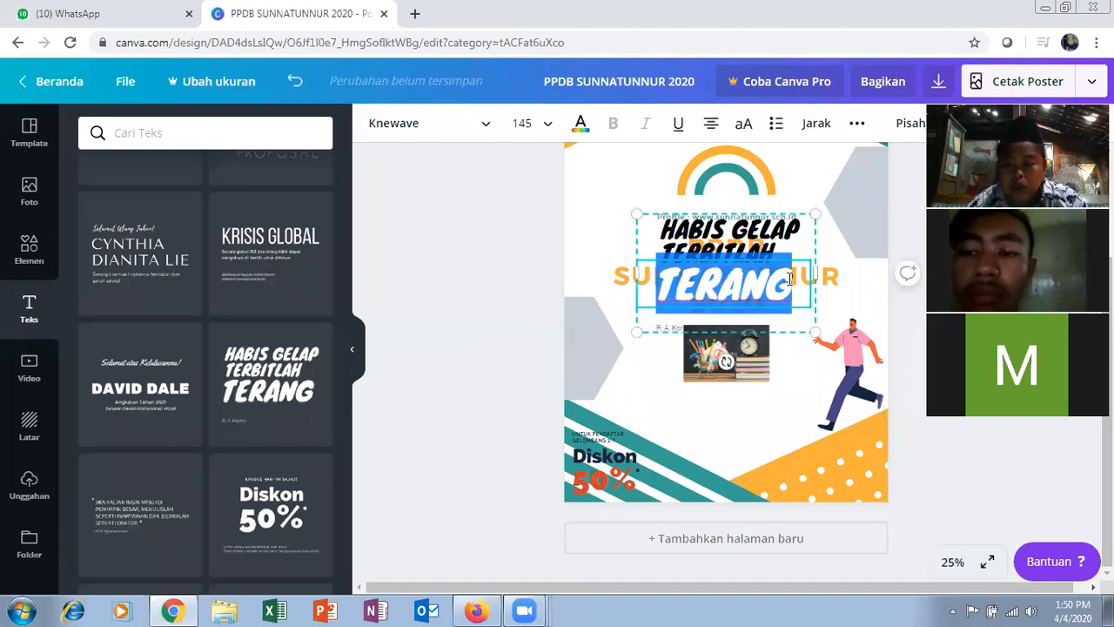
{"action": "key", "text": "BackSpace"}
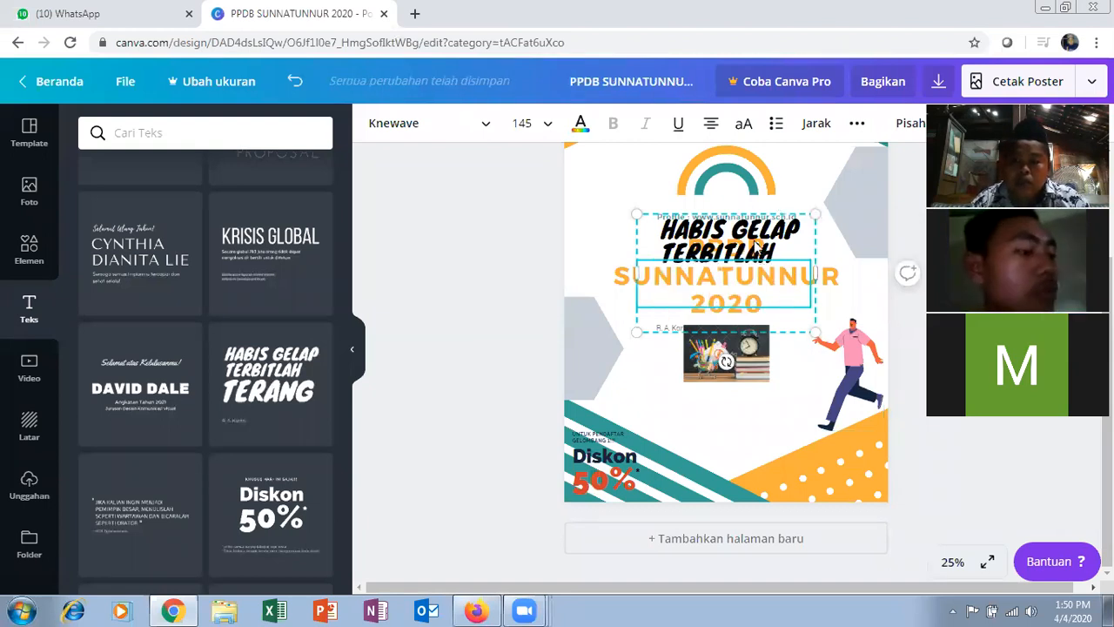
{"action": "key", "text": "BackSpace"}
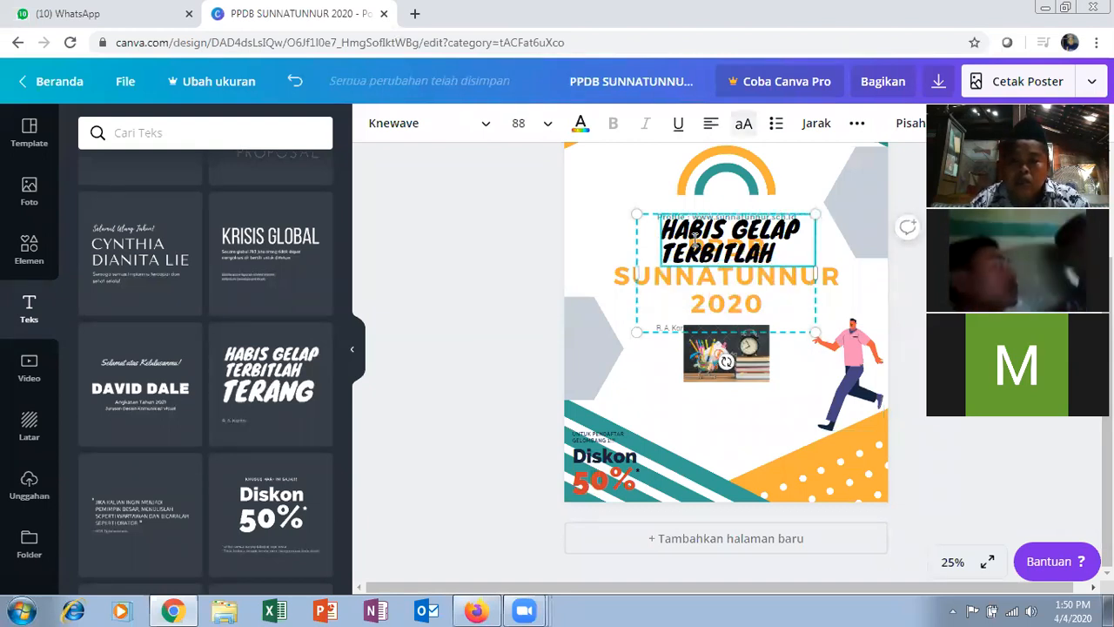
{"action": "right_click", "coordinate": [644, 219]}
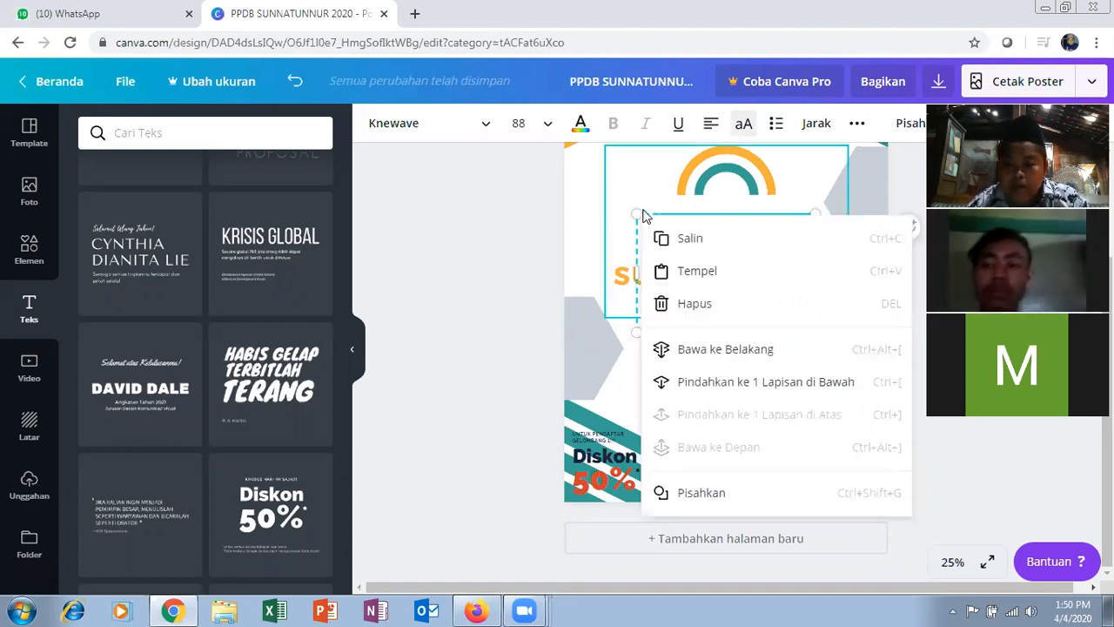
{"action": "left_click", "coordinate": [738, 477]}
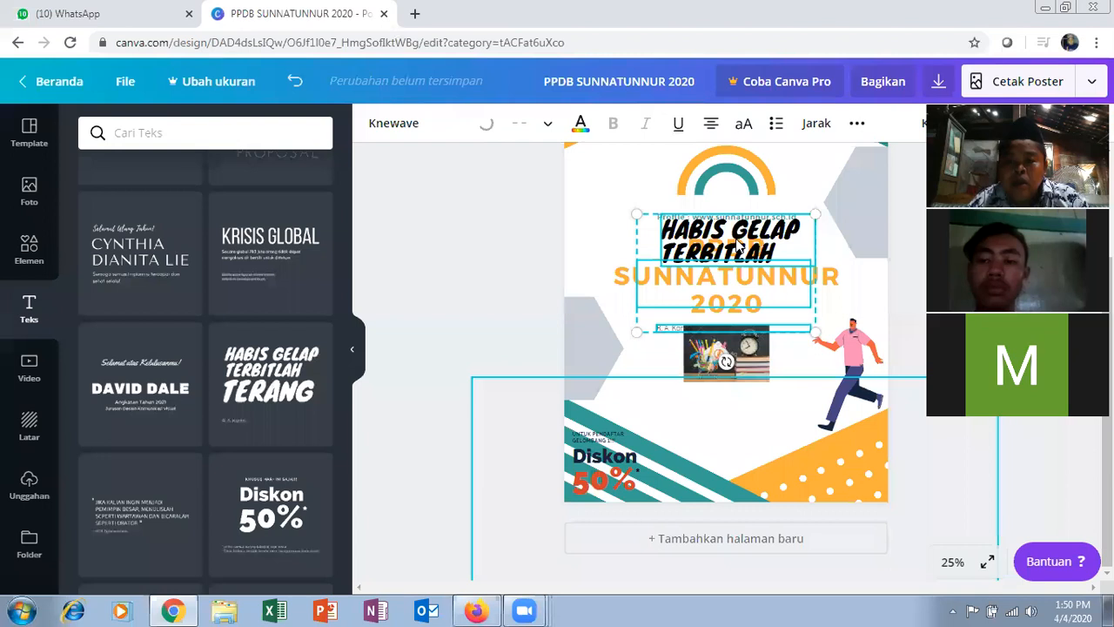
{"action": "left_click", "coordinate": [836, 216]}
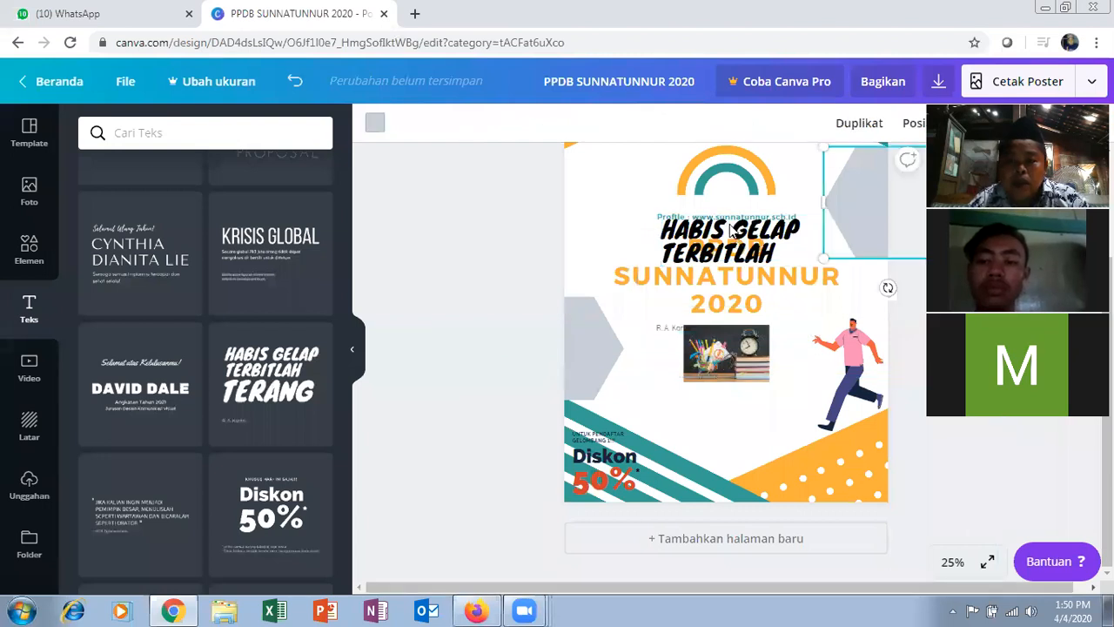
- Move the "HABIS GELAP TERBITLAH" text below the school supplies photo and delete the combination's small author line
{"action": "left_click", "coordinate": [728, 224]}
{"action": "left_click_drag", "start_coordinate": [728, 225], "coordinate": [701, 433]}
{"action": "left_click", "coordinate": [712, 237]}
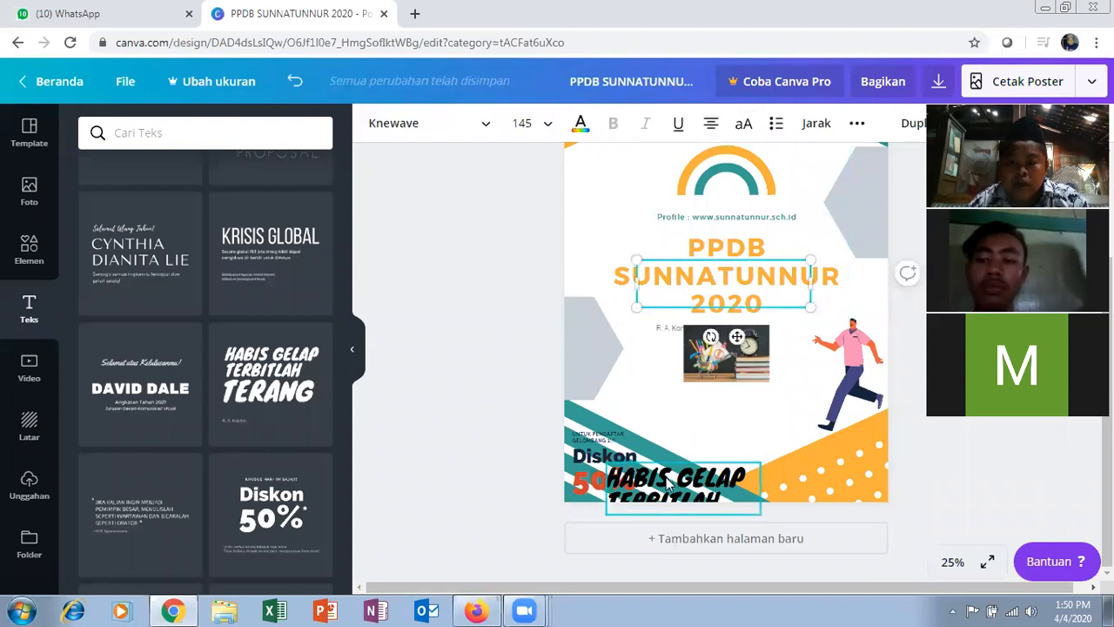
{"action": "left_click_drag", "start_coordinate": [715, 444], "coordinate": [721, 402]}
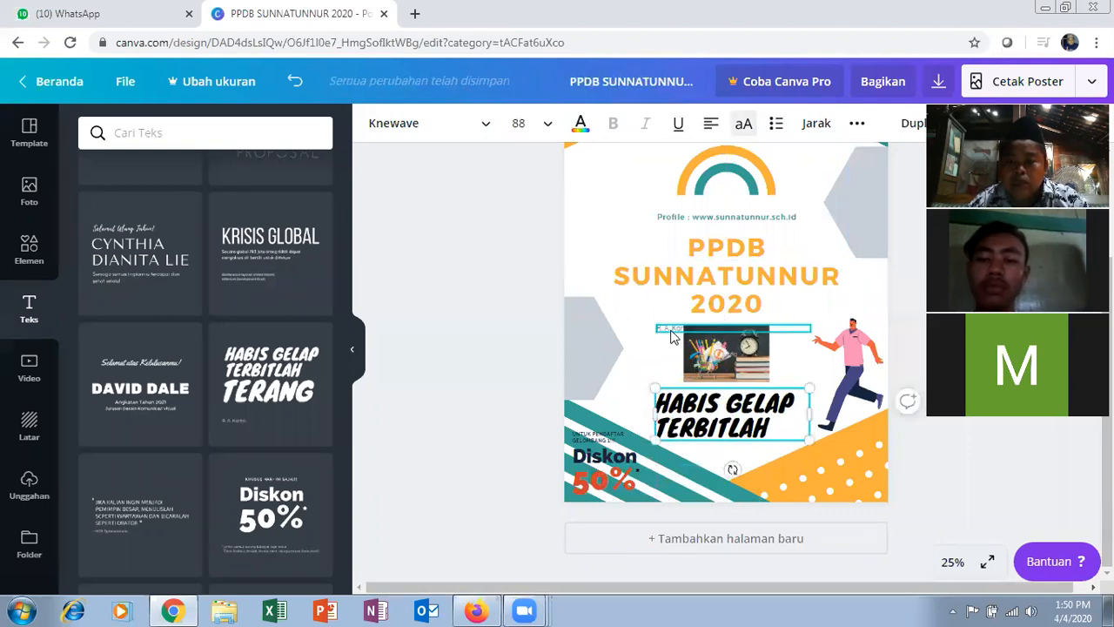
{"action": "left_click", "coordinate": [671, 336]}
{"action": "key", "text": "Delete"}
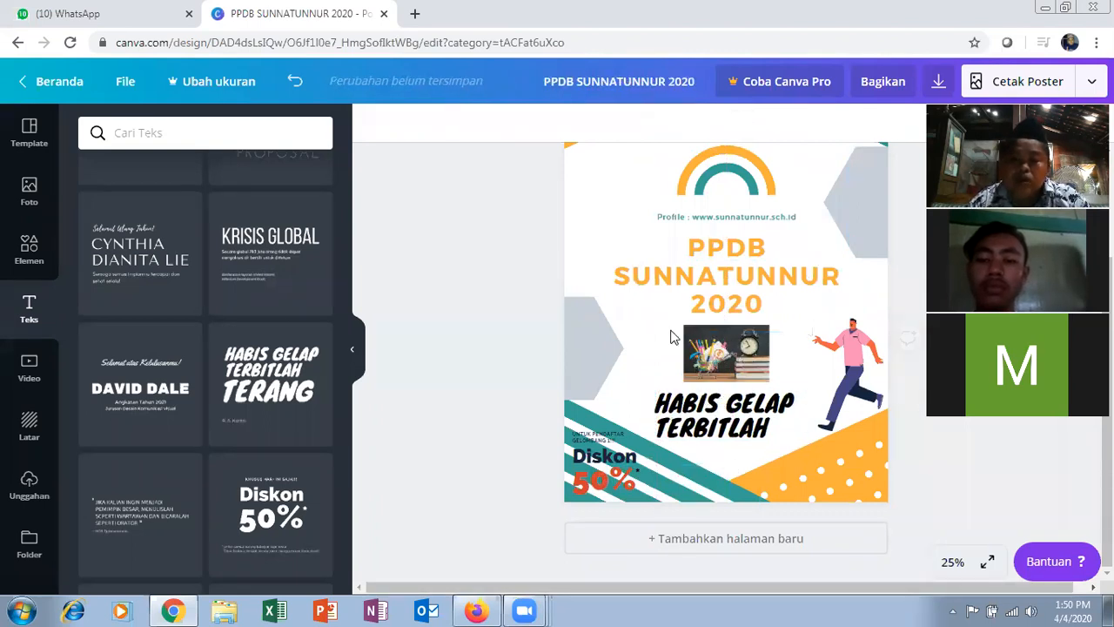
- Replace the "HABIS GELAP TERBITLAH" text with "MARI SEGERA BERGBUNG...!" on two lines
{"action": "left_click", "coordinate": [659, 409]}
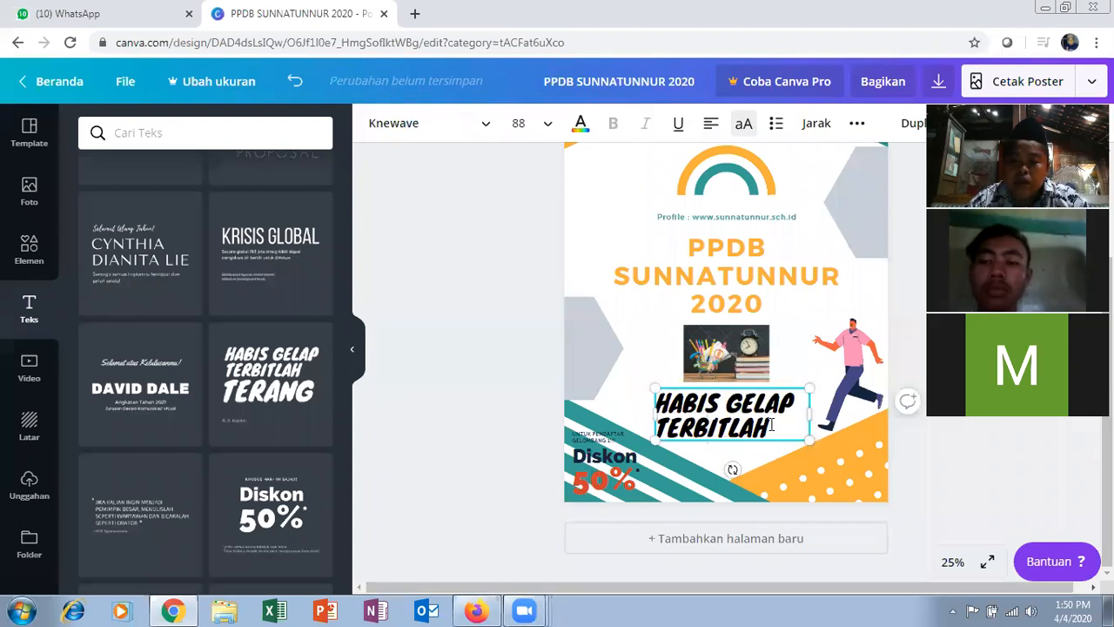
{"action": "left_click", "coordinate": [659, 409]}
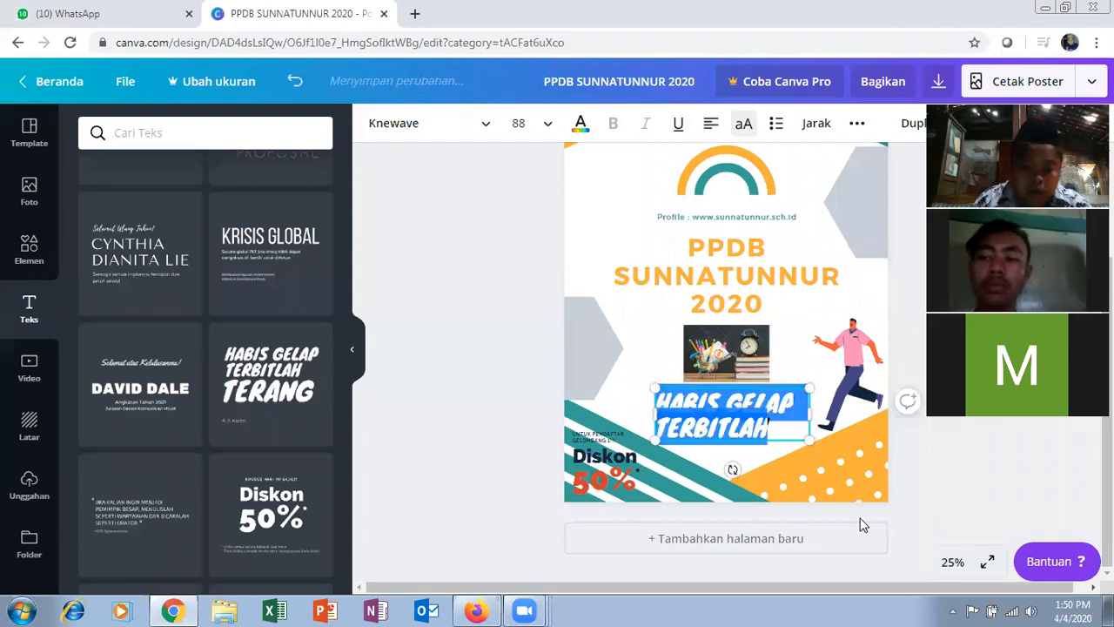
{"action": "type", "text": "MA"}
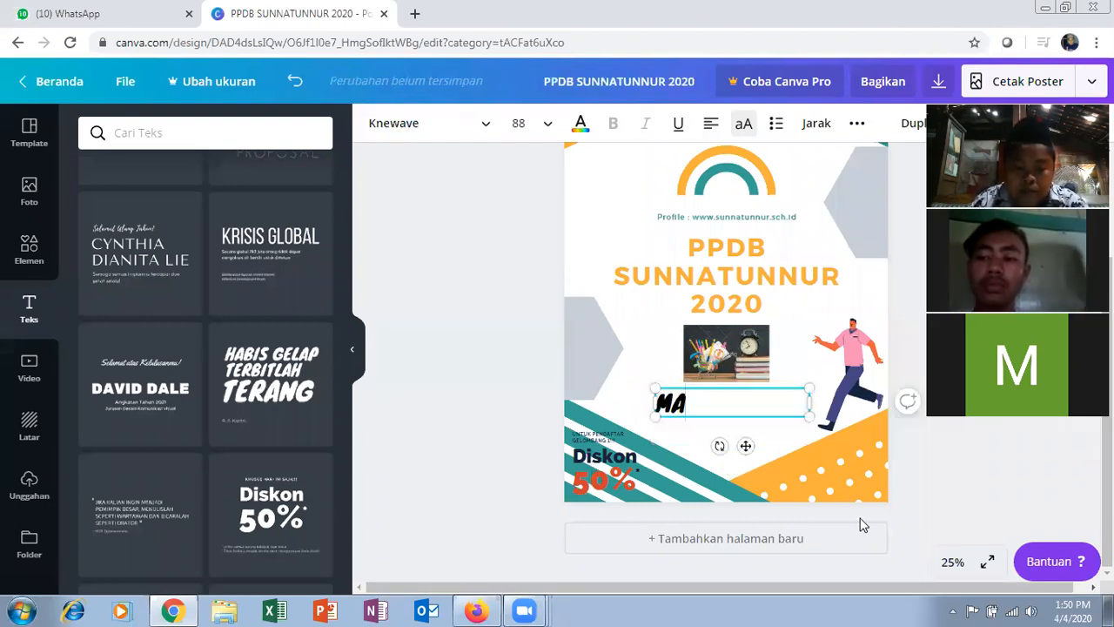
{"action": "type", "text": "RI"}
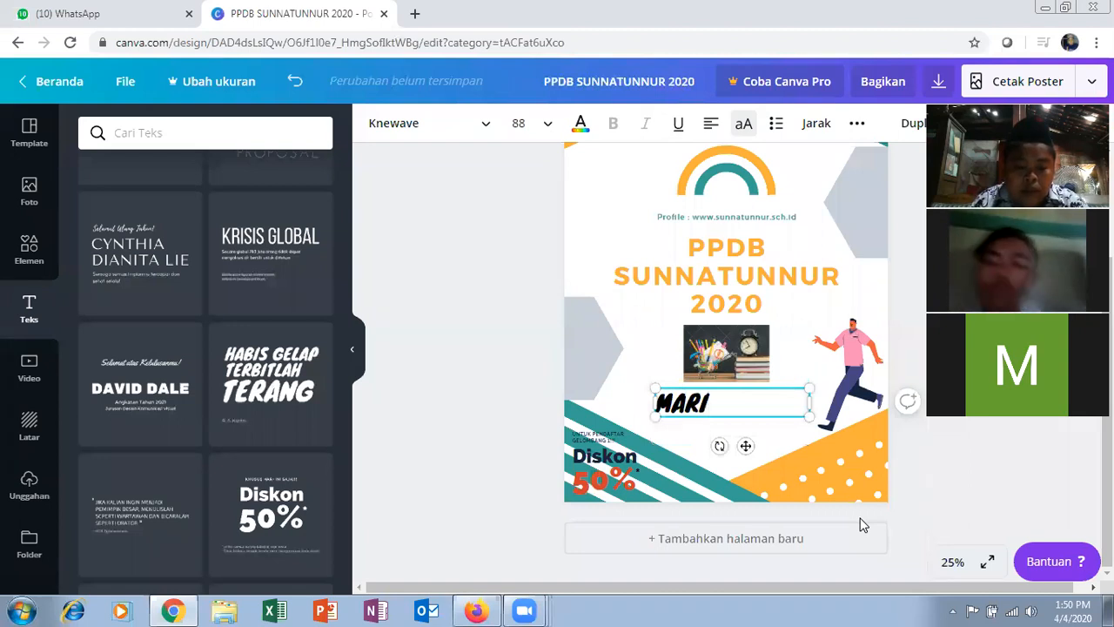
{"action": "type", "text": " SE"}
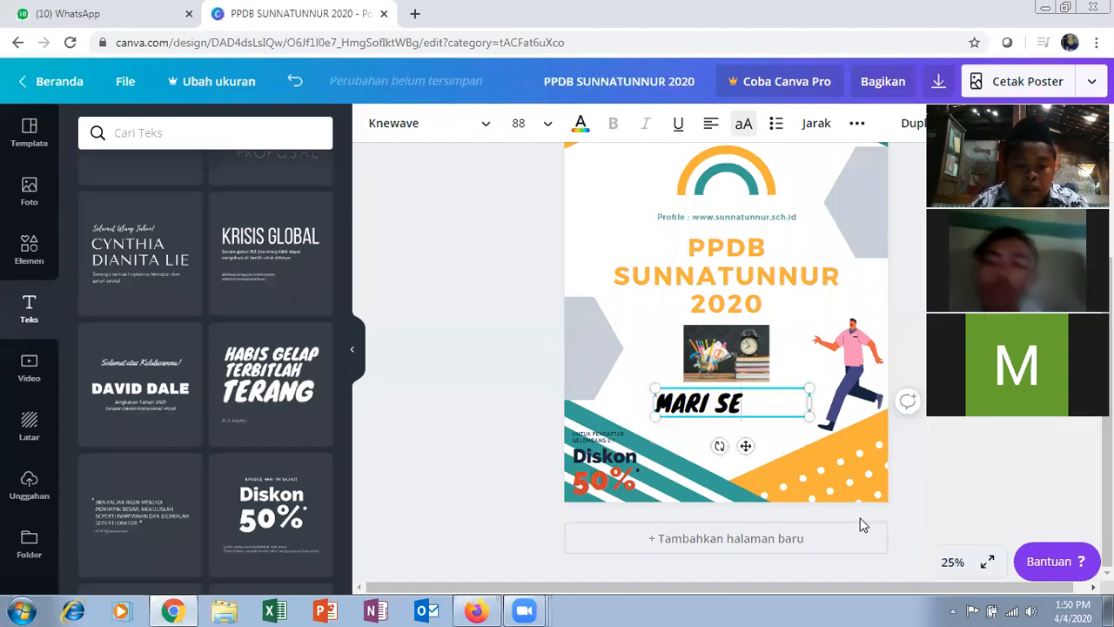
{"action": "type", "text": "GERA"}
{"action": "key", "text": "Return"}
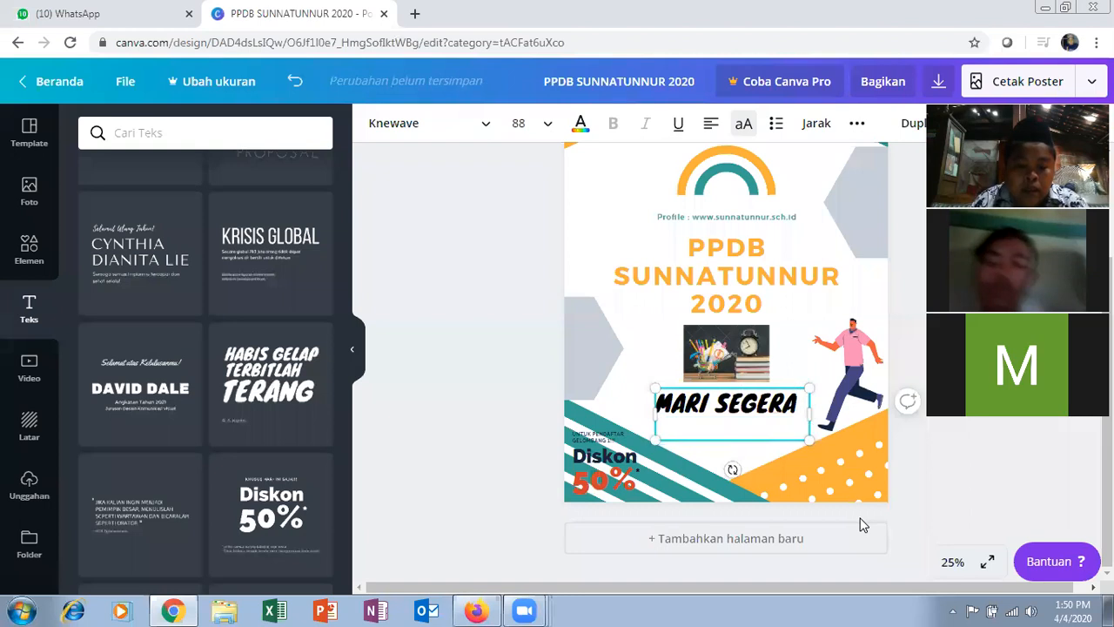
{"action": "type", "text": "BERG"}
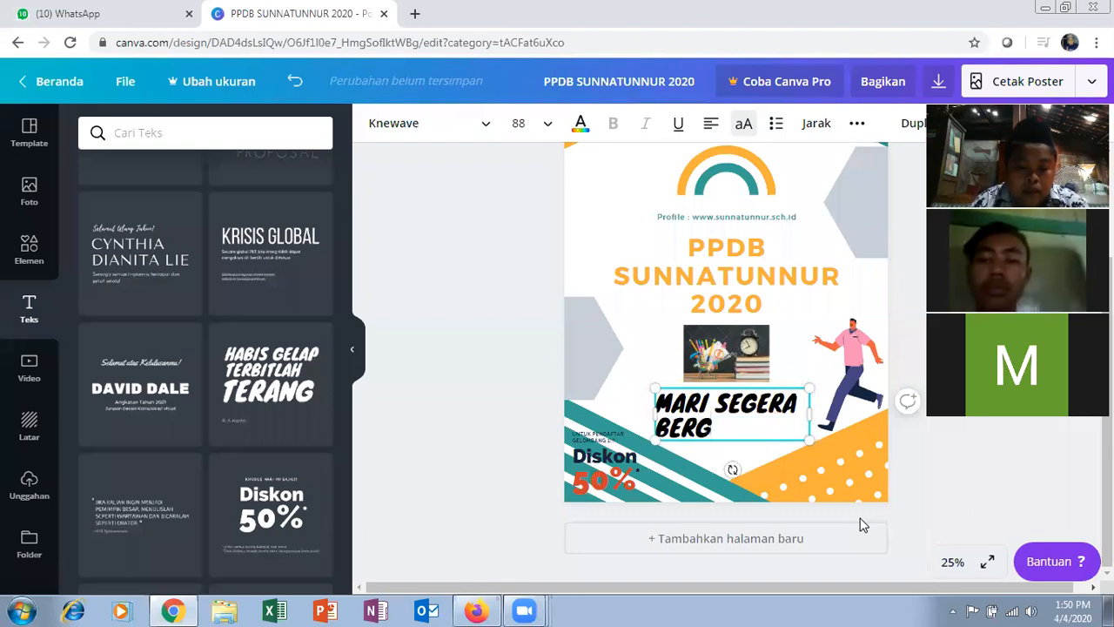
{"action": "type", "text": "BUNG"}
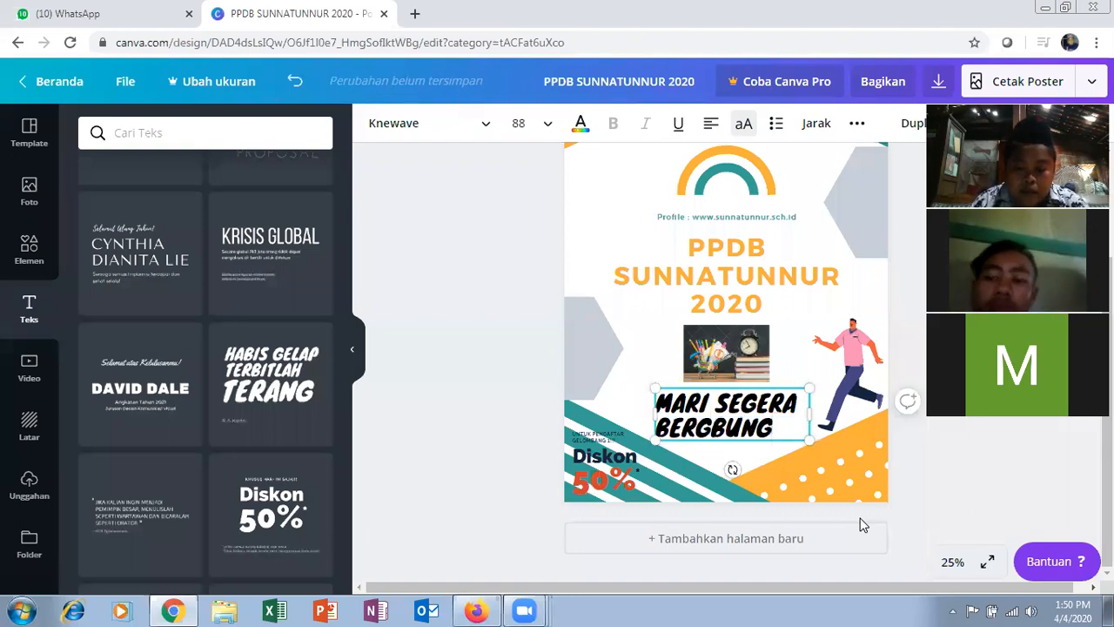
{"action": "type", "text": ".."}
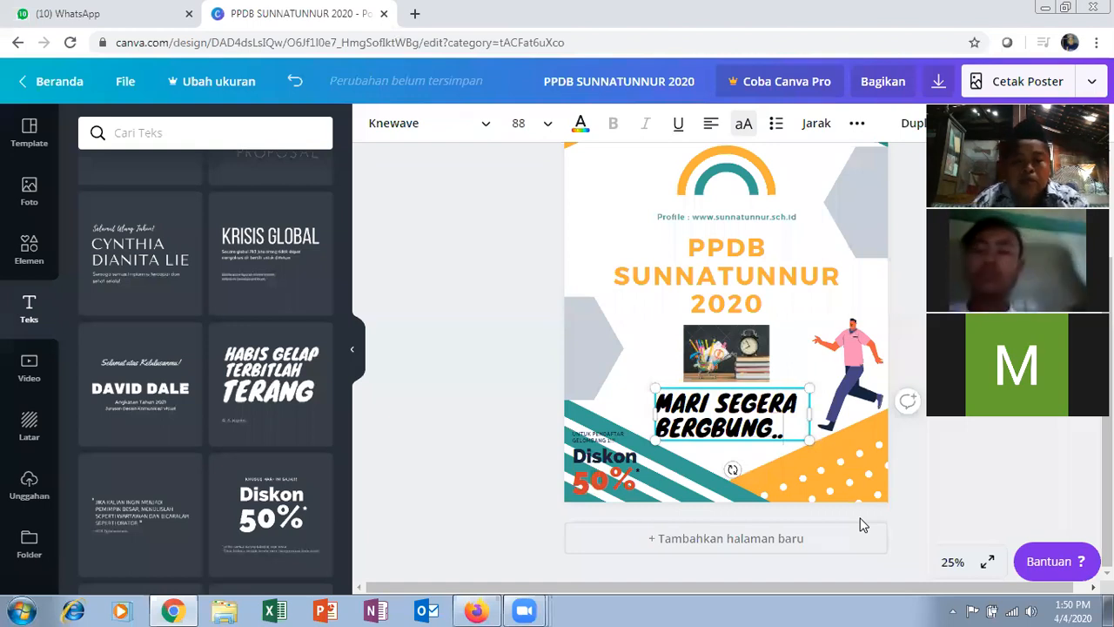
{"action": "type", "text": ".!"}
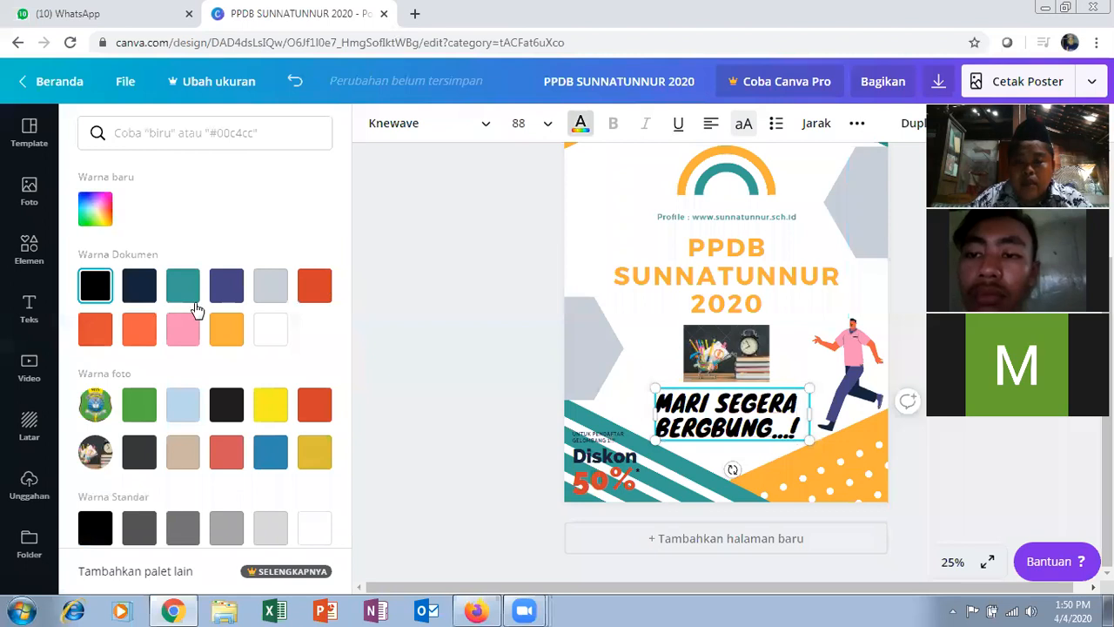
- Colour the "MARI SEGERA BERGBUNG...!" text indigo from the document colours and shrink it to about size 65.1 beneath the photo
{"action": "left_click", "coordinate": [185, 290]}
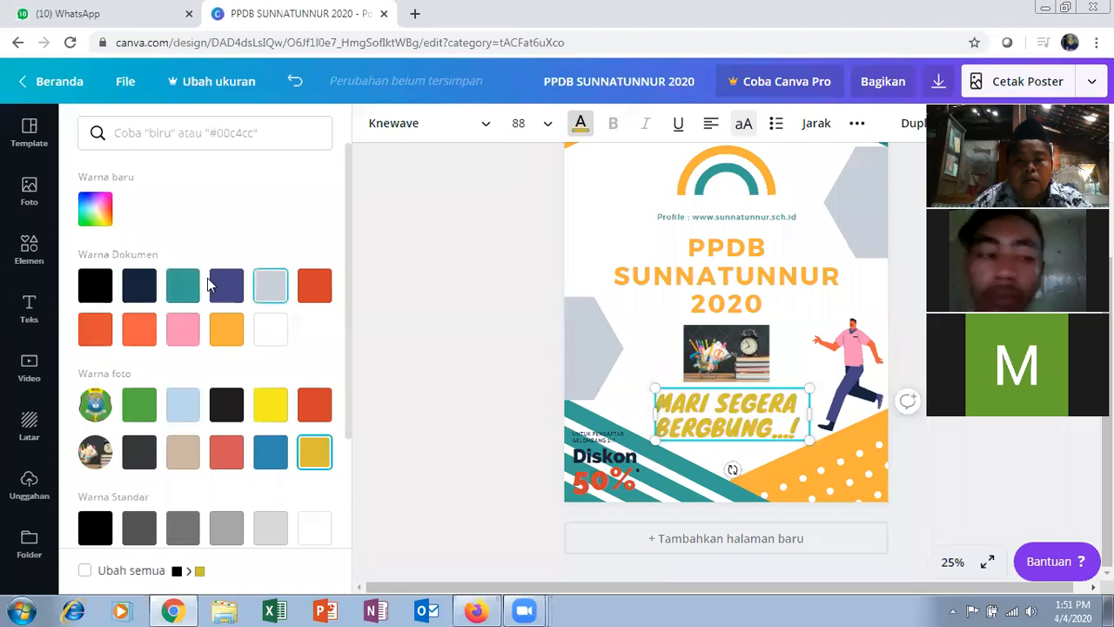
{"action": "left_click", "coordinate": [270, 288]}
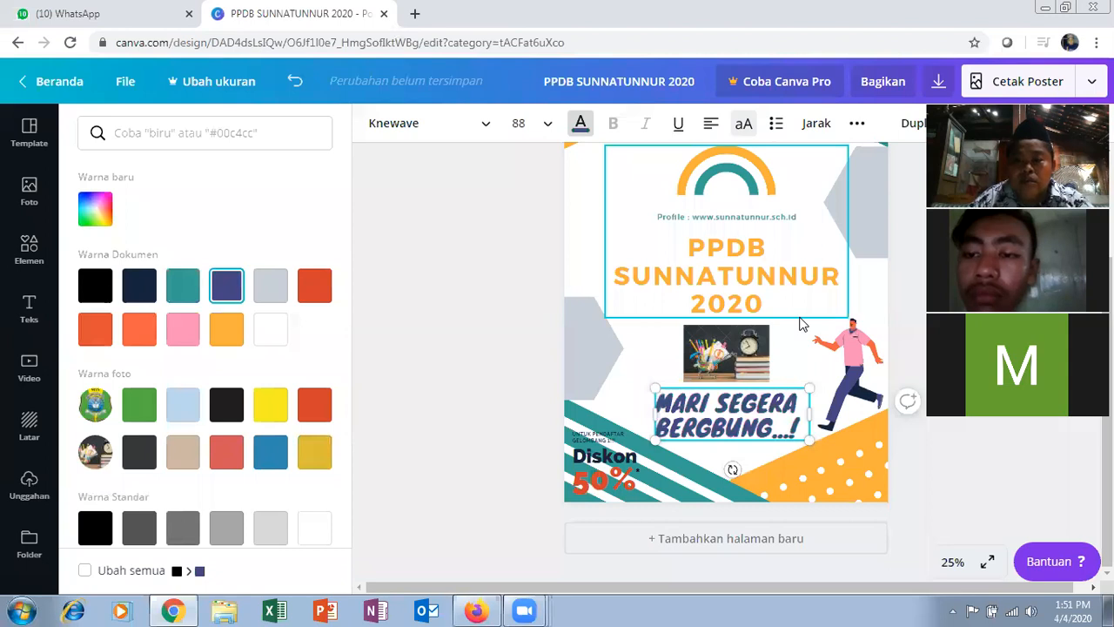
{"action": "left_click_drag", "start_coordinate": [808, 441], "coordinate": [770, 418]}
{"action": "left_click", "coordinate": [814, 353]}
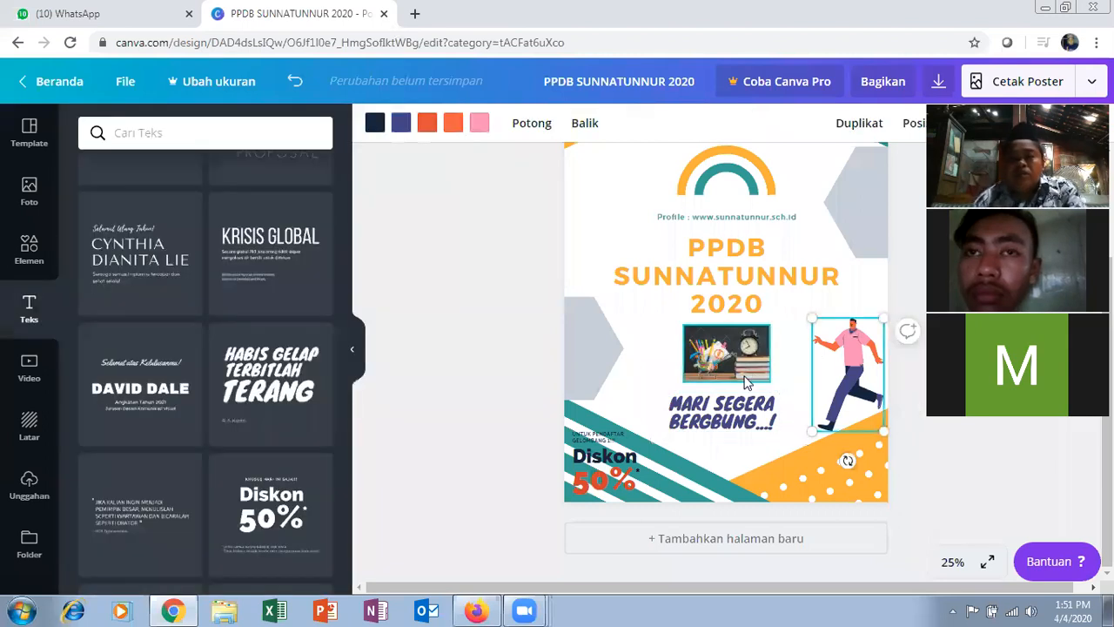
- Move the "MARI SEGERA BERGBUNG...!" text slightly lower, keeping it centred beneath the photo
{"action": "scroll", "coordinate": [535, 438], "scroll_direction": "up", "scroll_amount": 1}
{"action": "left_click", "coordinate": [600, 446]}
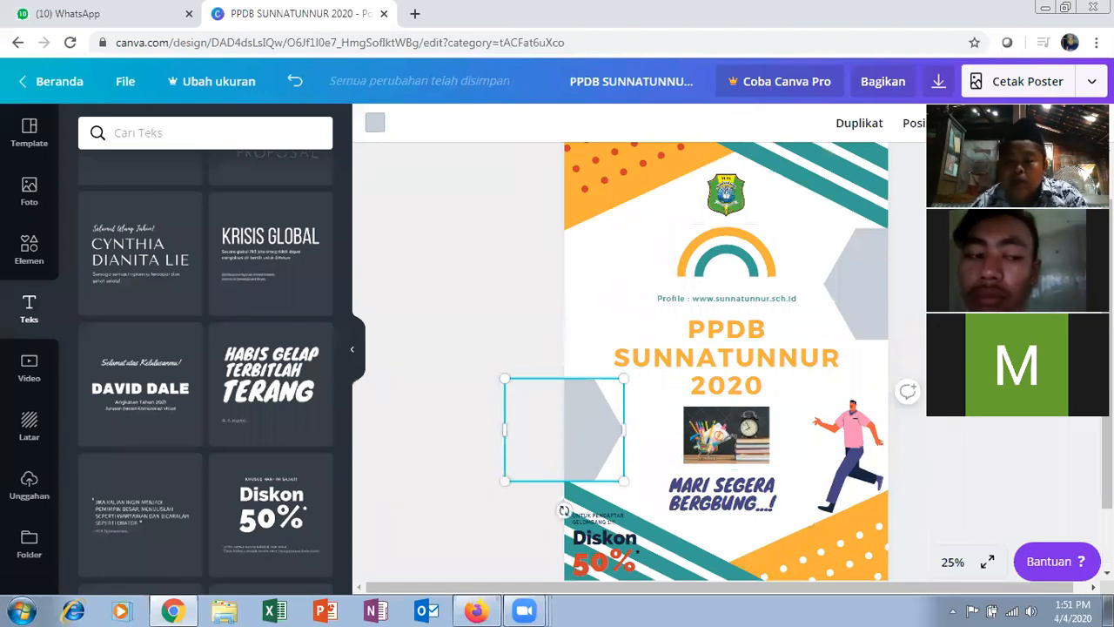
{"action": "left_click", "coordinate": [759, 505]}
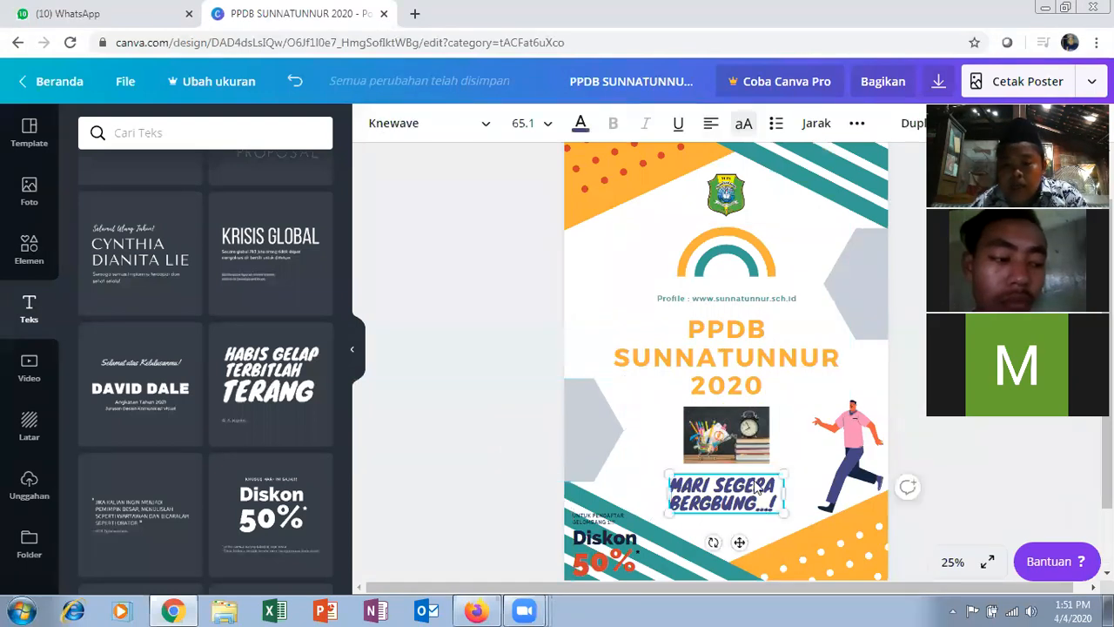
{"action": "left_click_drag", "start_coordinate": [750, 498], "coordinate": [747, 505]}
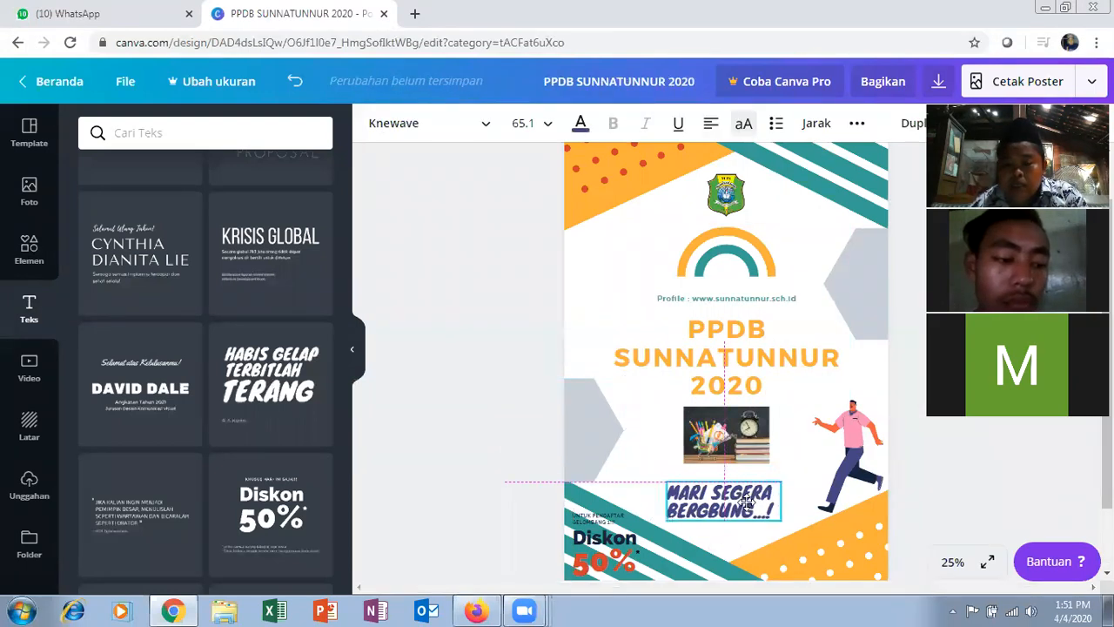
- Ungroup the block holding the rainbow arch, the profile line and the "PPDB SUNNATUNNUR 2020" title
{"action": "left_click", "coordinate": [674, 299]}
{"action": "right_click", "coordinate": [673, 297]}
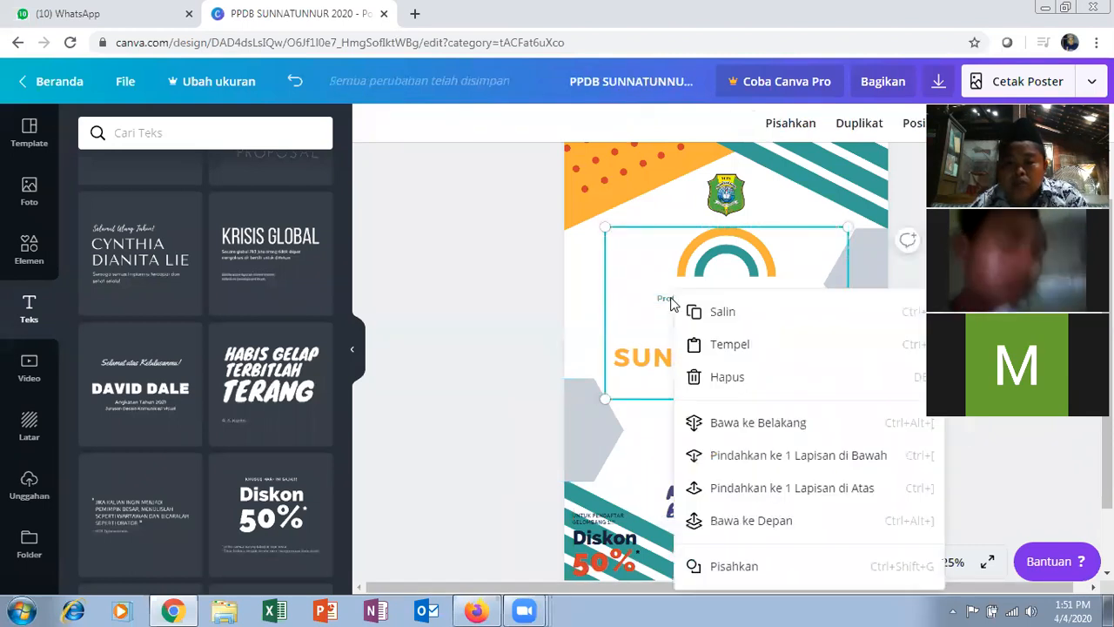
{"action": "left_click", "coordinate": [663, 299]}
{"action": "right_click", "coordinate": [660, 297]}
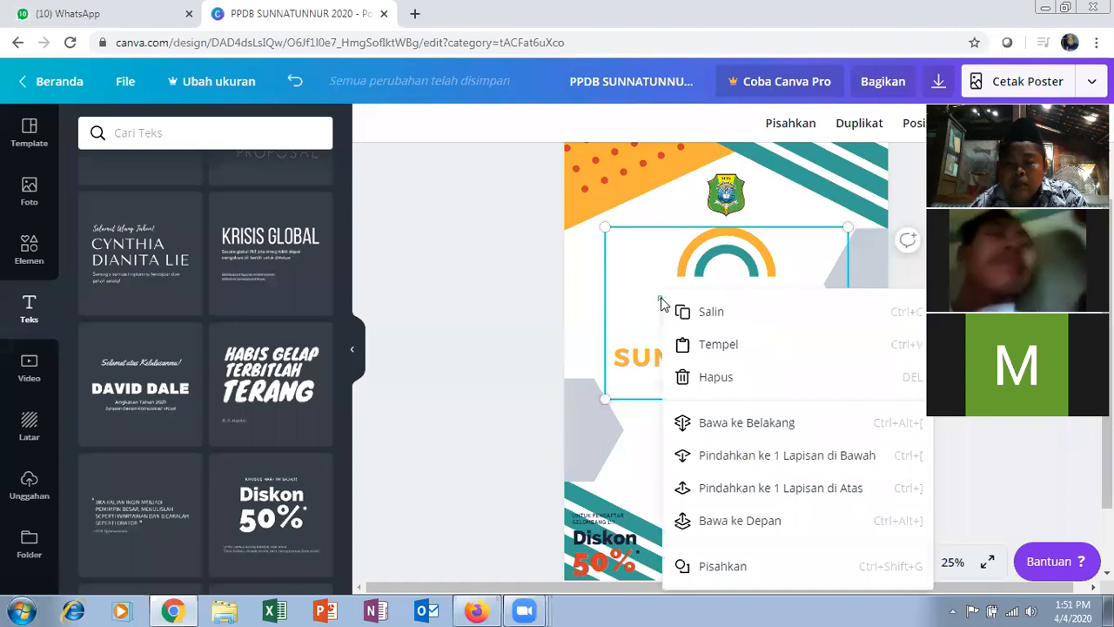
{"action": "left_click", "coordinate": [737, 547]}
{"action": "left_click", "coordinate": [807, 294]}
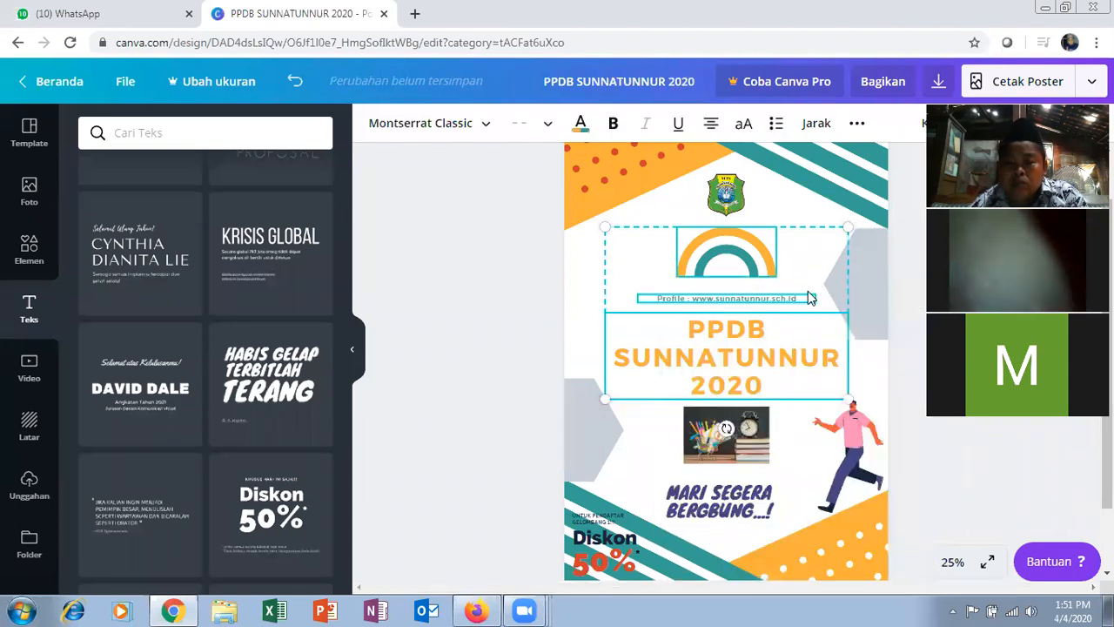
{"action": "right_click", "coordinate": [815, 333]}
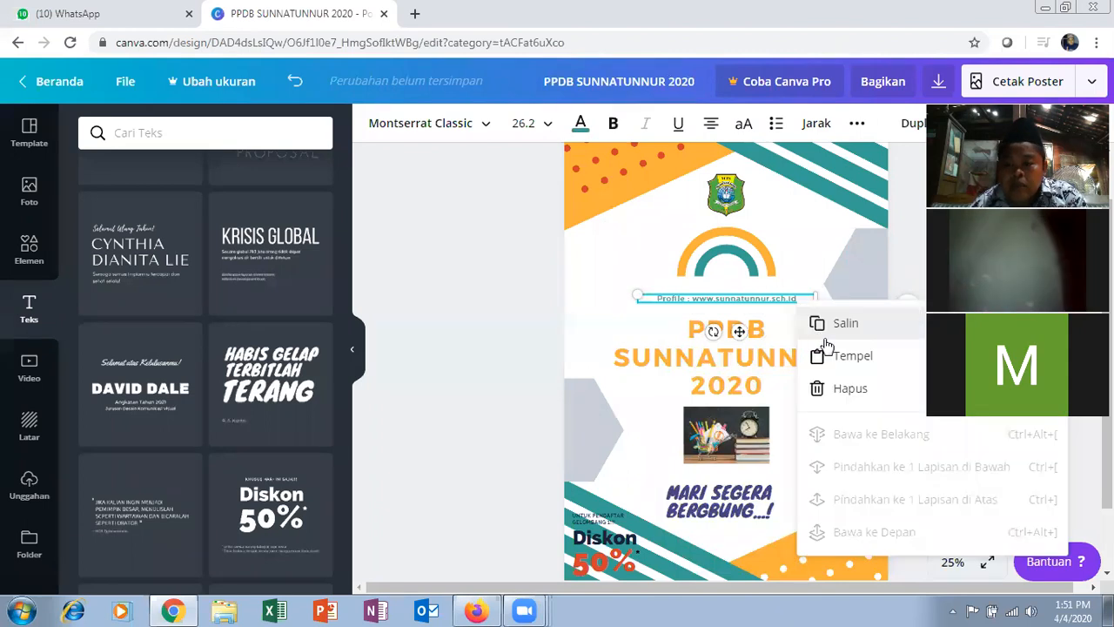
{"action": "left_click", "coordinate": [828, 320]}
{"action": "left_click", "coordinate": [914, 380]}
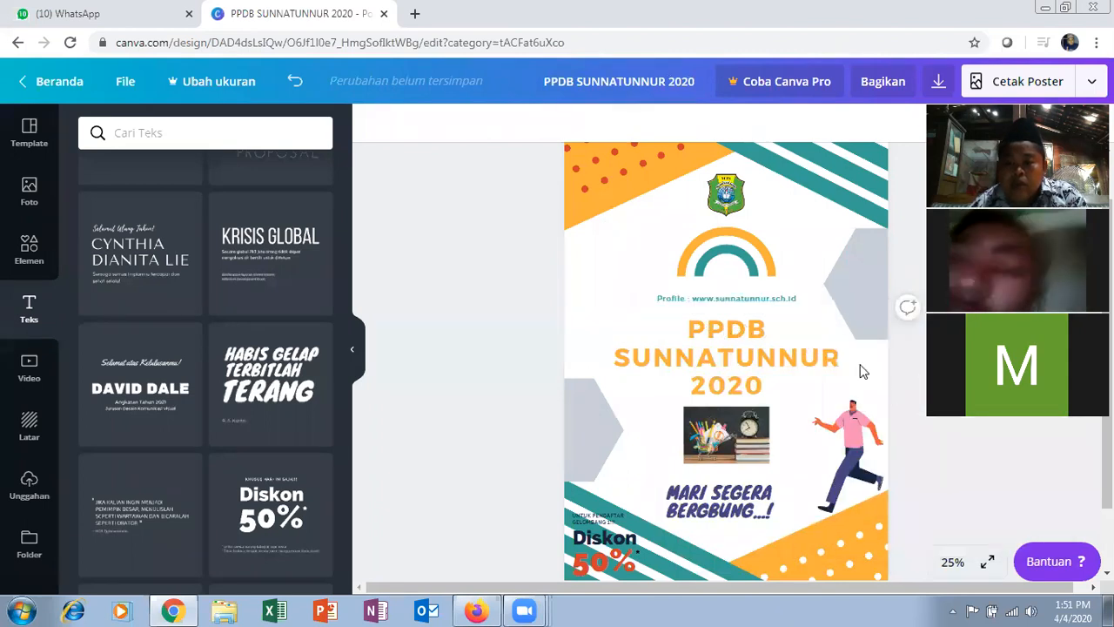
{"action": "right_click", "coordinate": [915, 388]}
{"action": "right_click", "coordinate": [861, 387]}
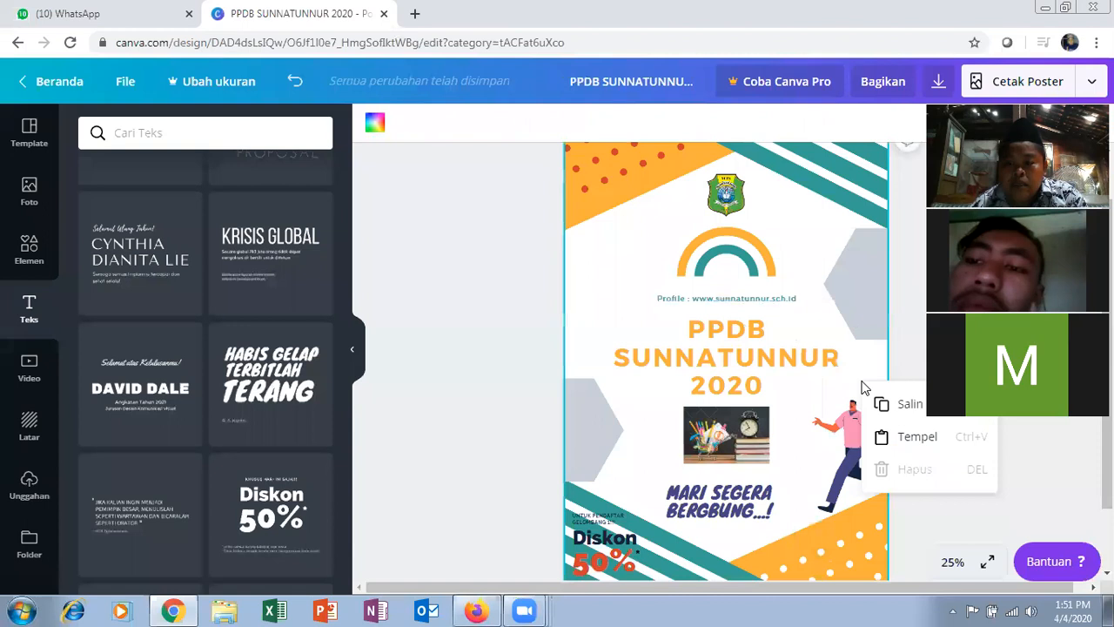
{"action": "left_click", "coordinate": [884, 437]}
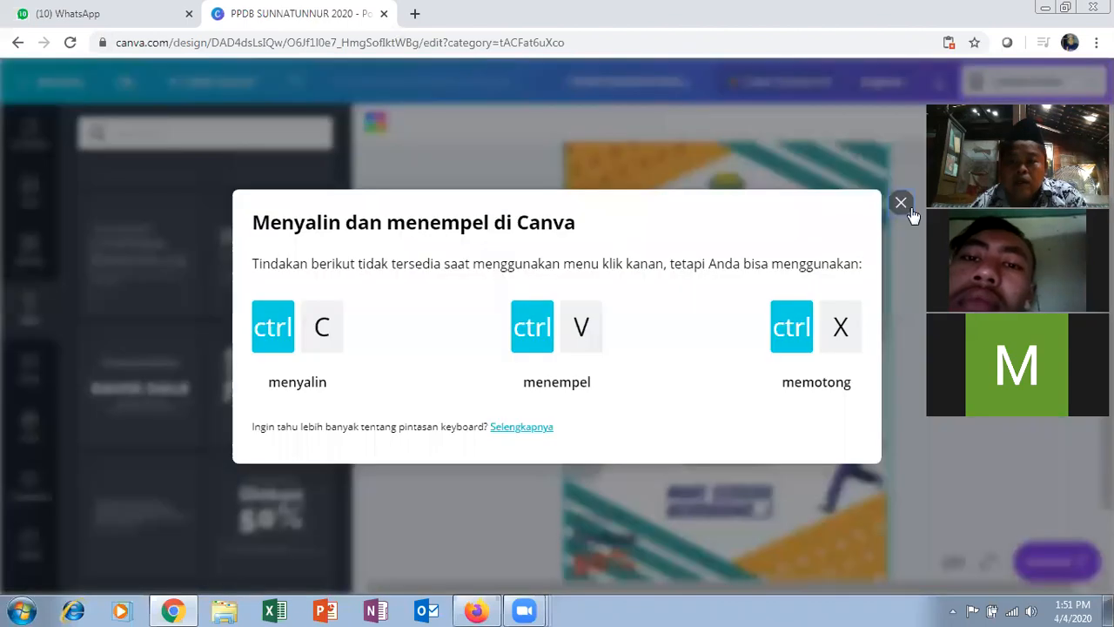
{"action": "left_click", "coordinate": [903, 205]}
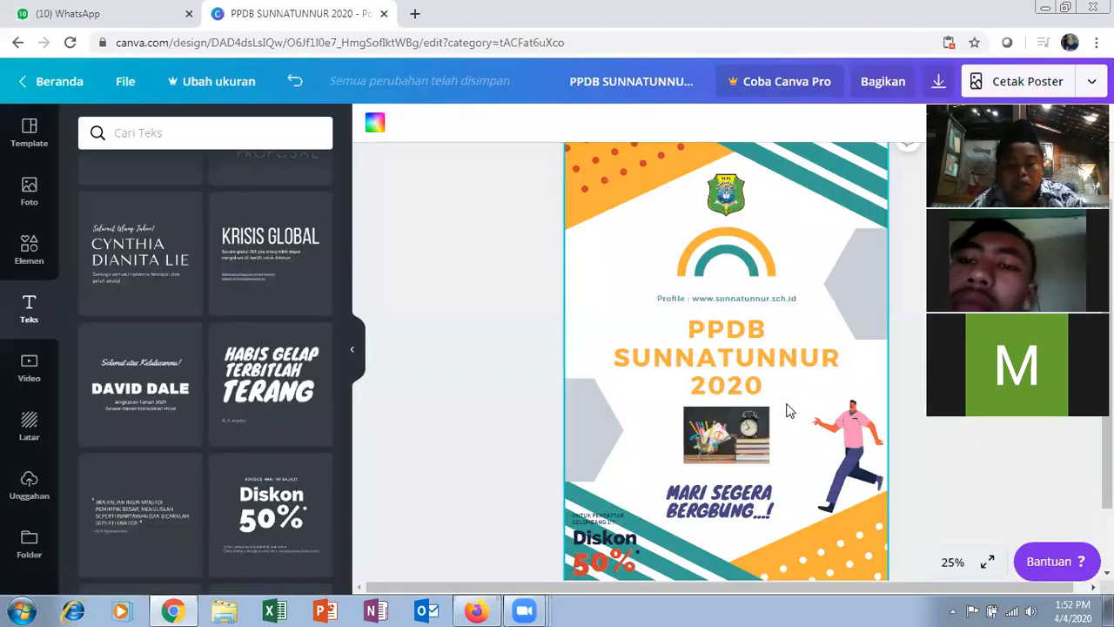
- Duplicate the profile line, place the copy just below the title and replace its word "Profile" with "Pendaftaran Di"
{"action": "left_click_drag", "start_coordinate": [808, 299], "coordinate": [641, 405]}
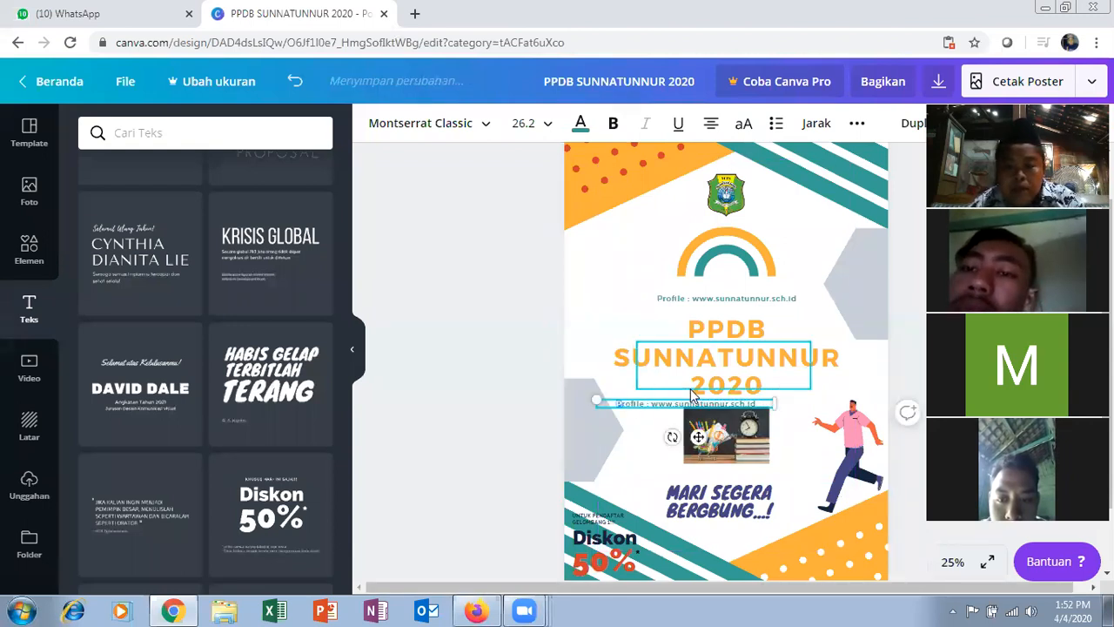
{"action": "type", "text": "Pend"}
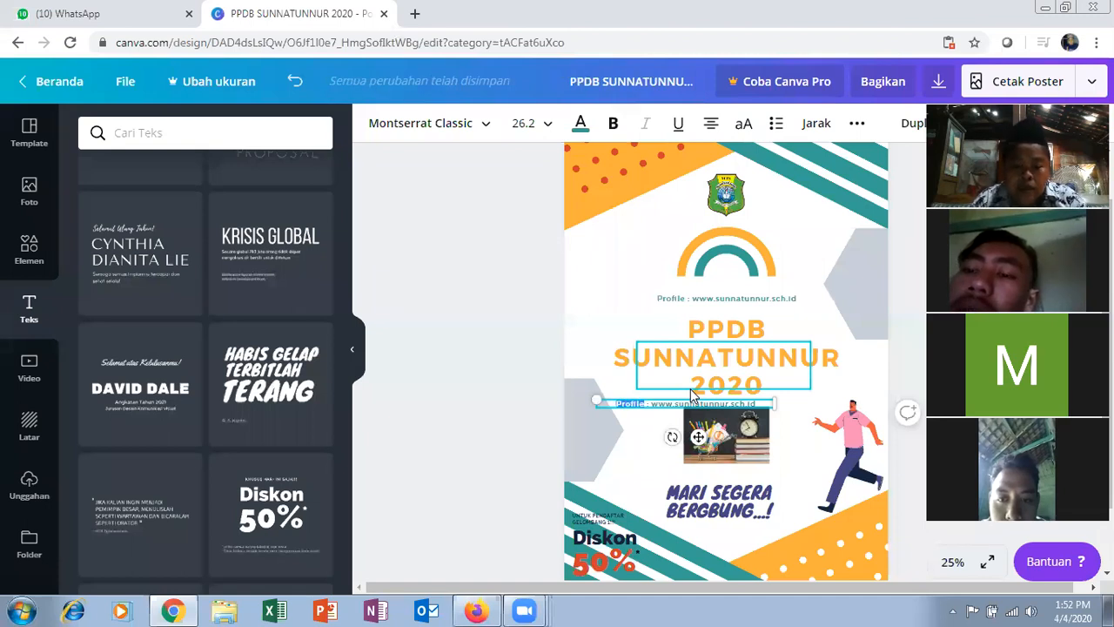
{"action": "type", "text": "aftara"}
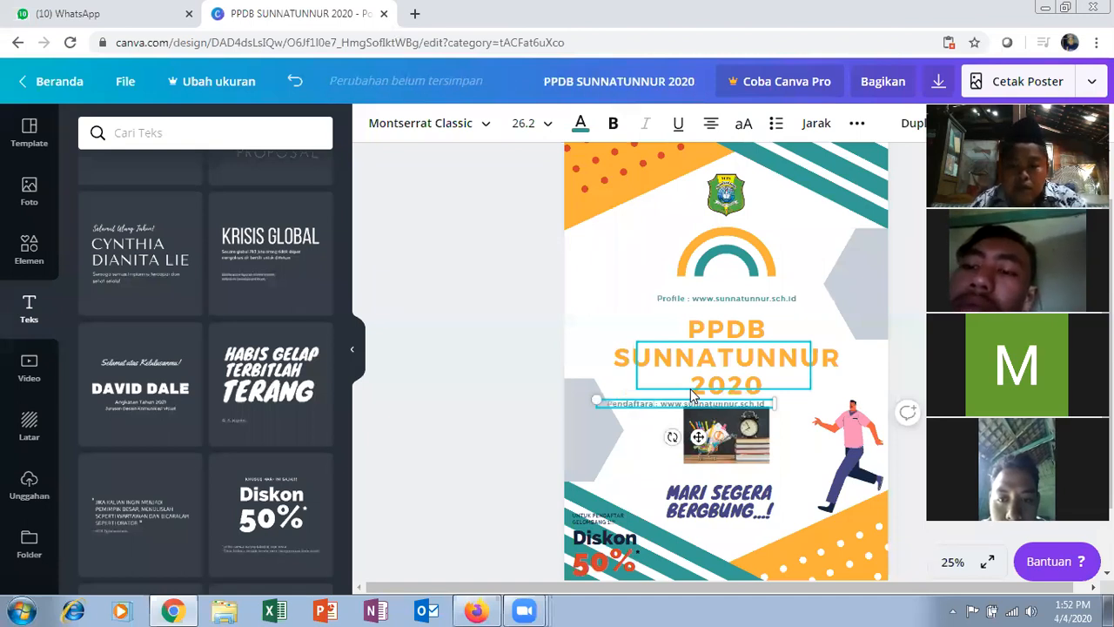
{"action": "type", "text": "n"}
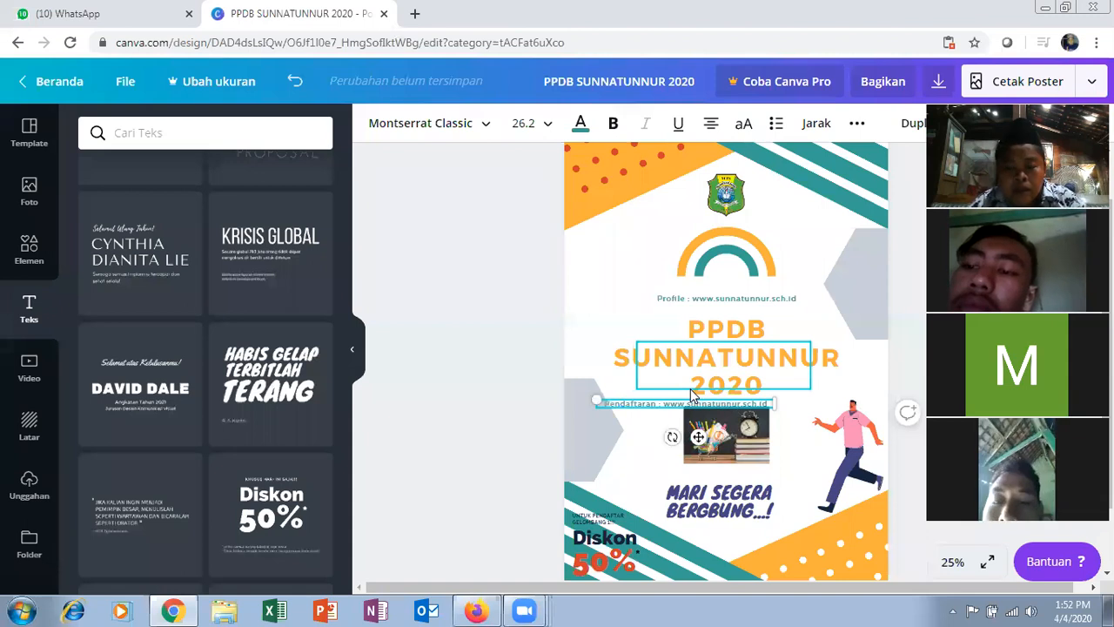
{"action": "type", "text": " Di"}
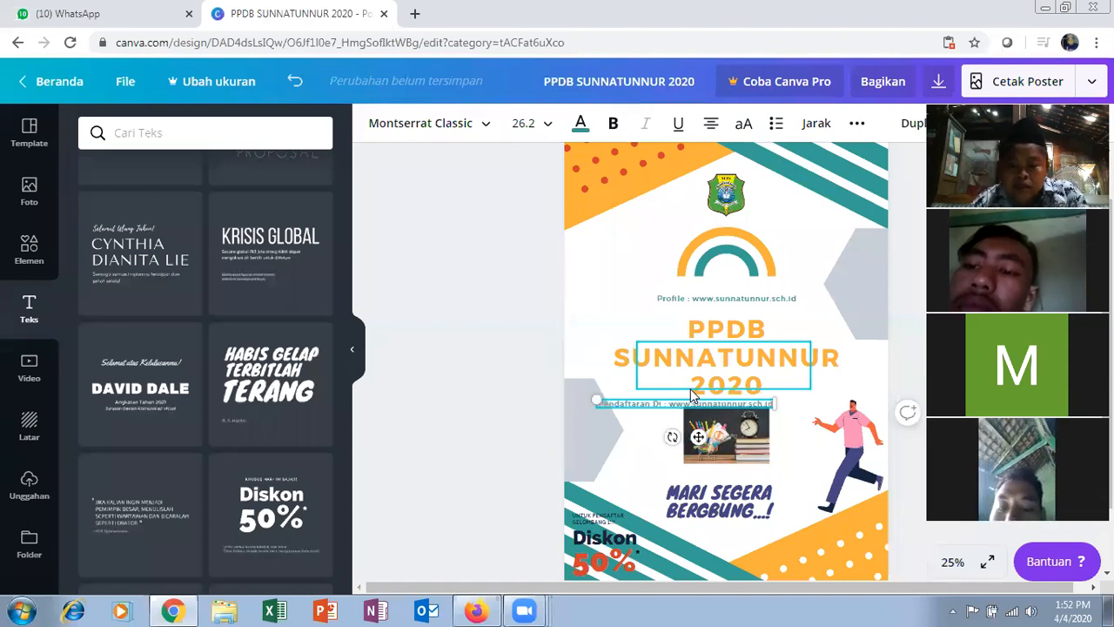
{"action": "type", "text": " :"}
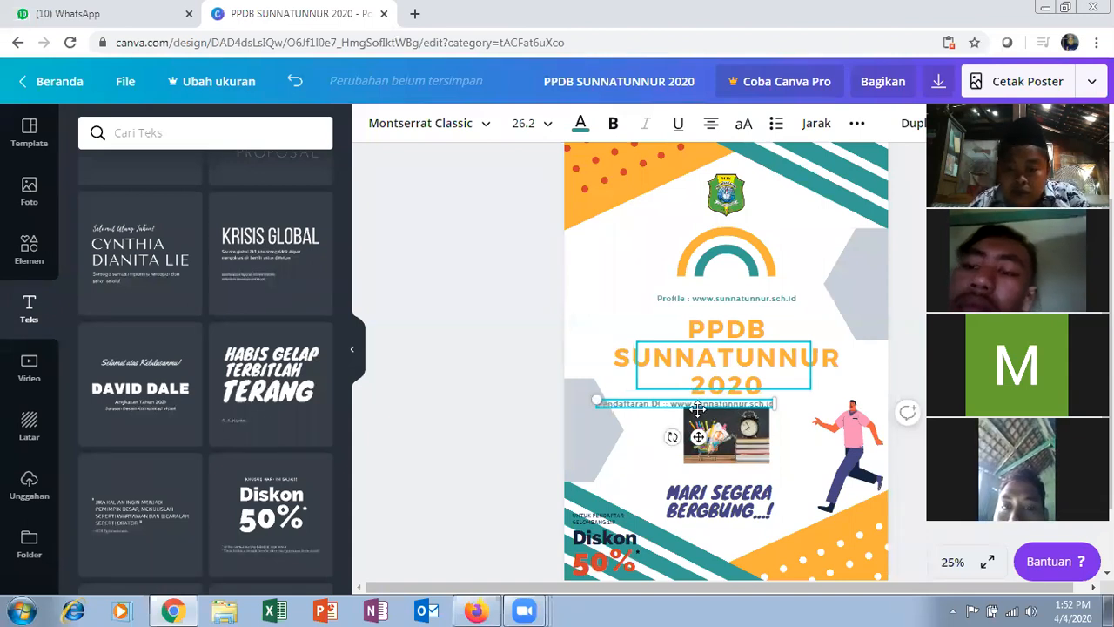
{"action": "key", "text": "BackSpace"}
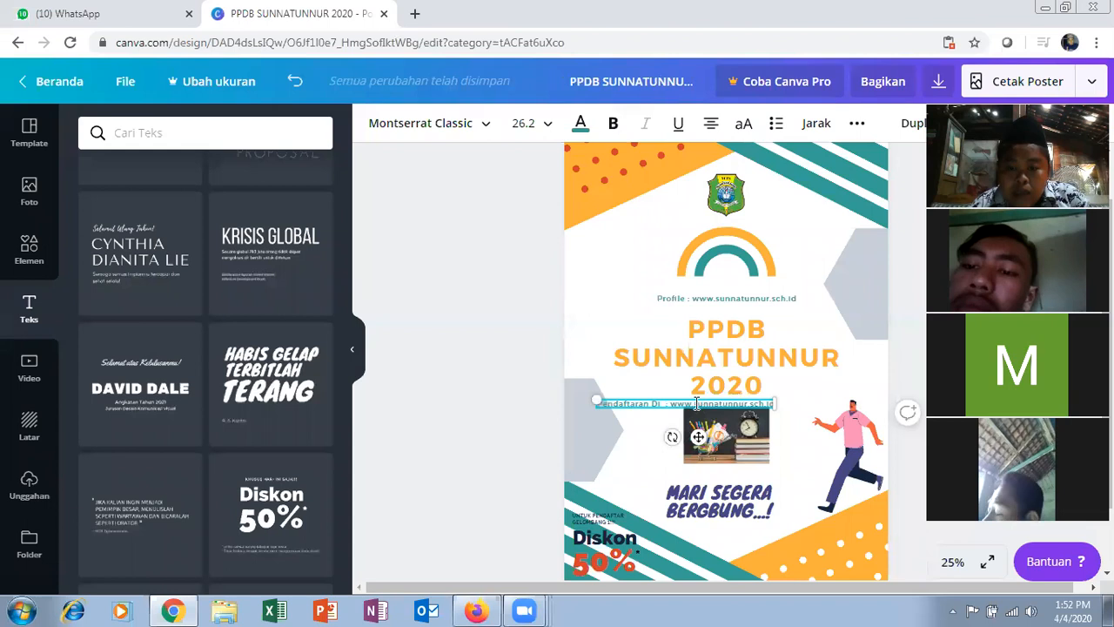
{"action": "double_click", "coordinate": [695, 403]}
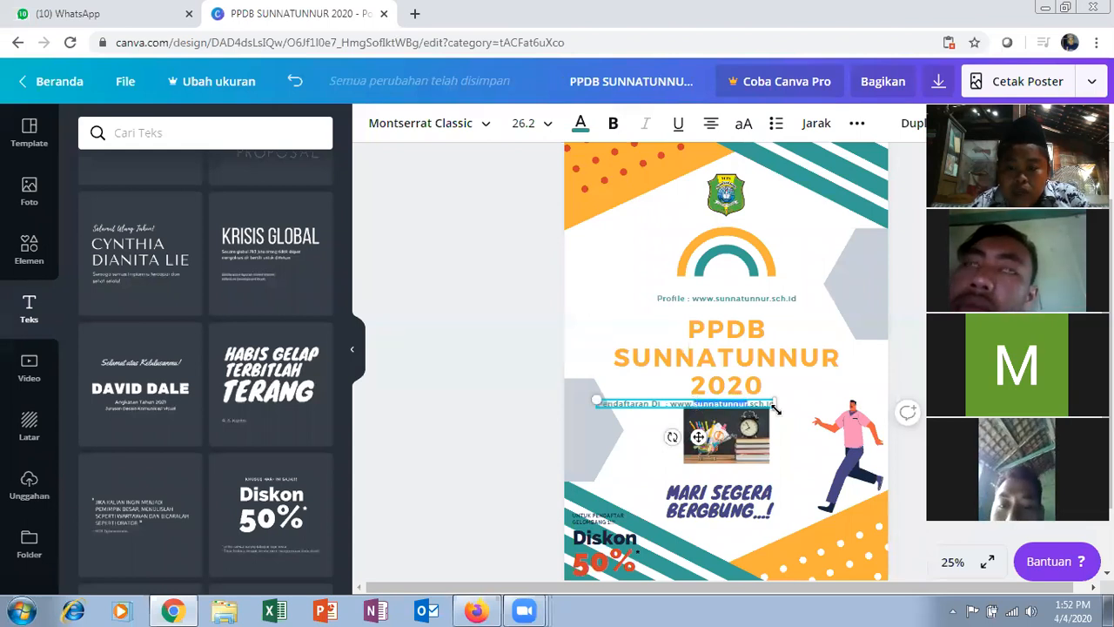
{"action": "left_click_drag", "start_coordinate": [803, 428], "coordinate": [822, 433]}
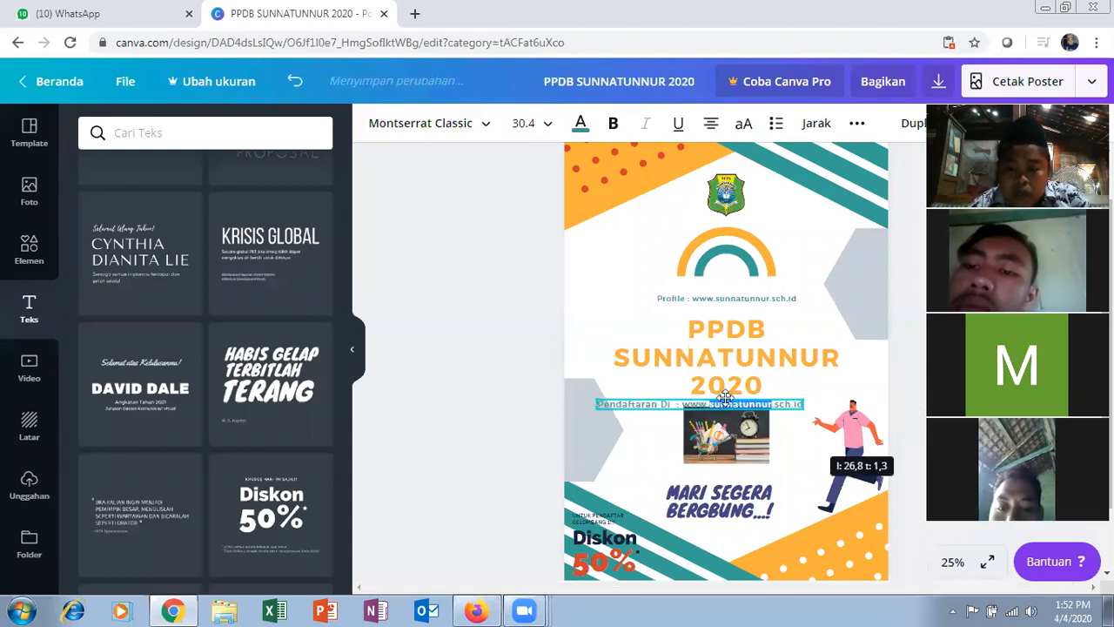
{"action": "left_click", "coordinate": [790, 392]}
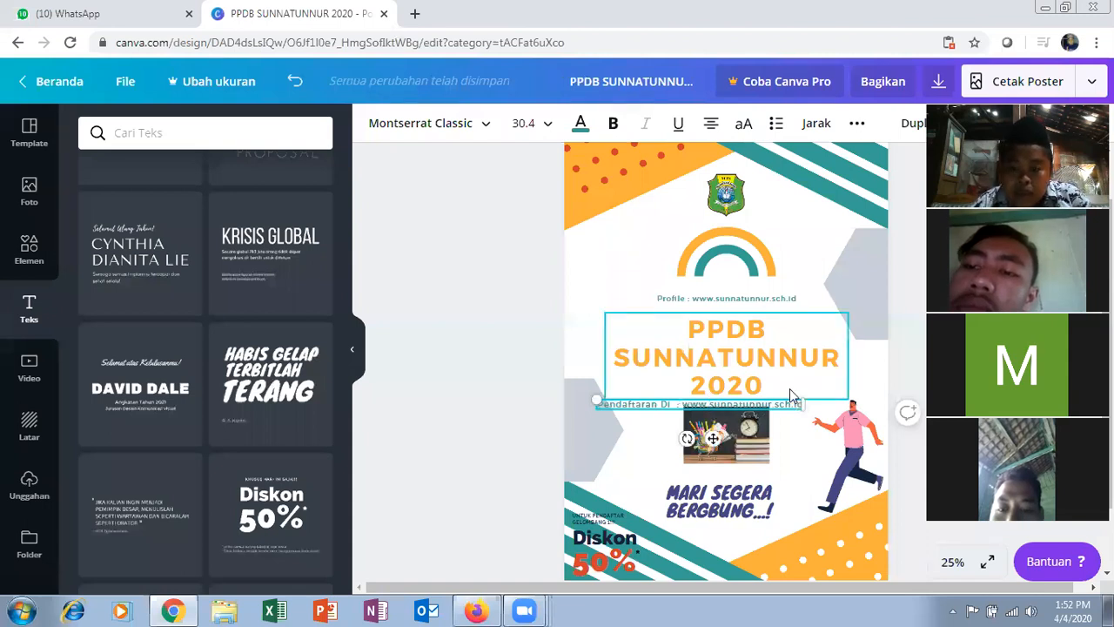
{"action": "type", "text": "pp"}
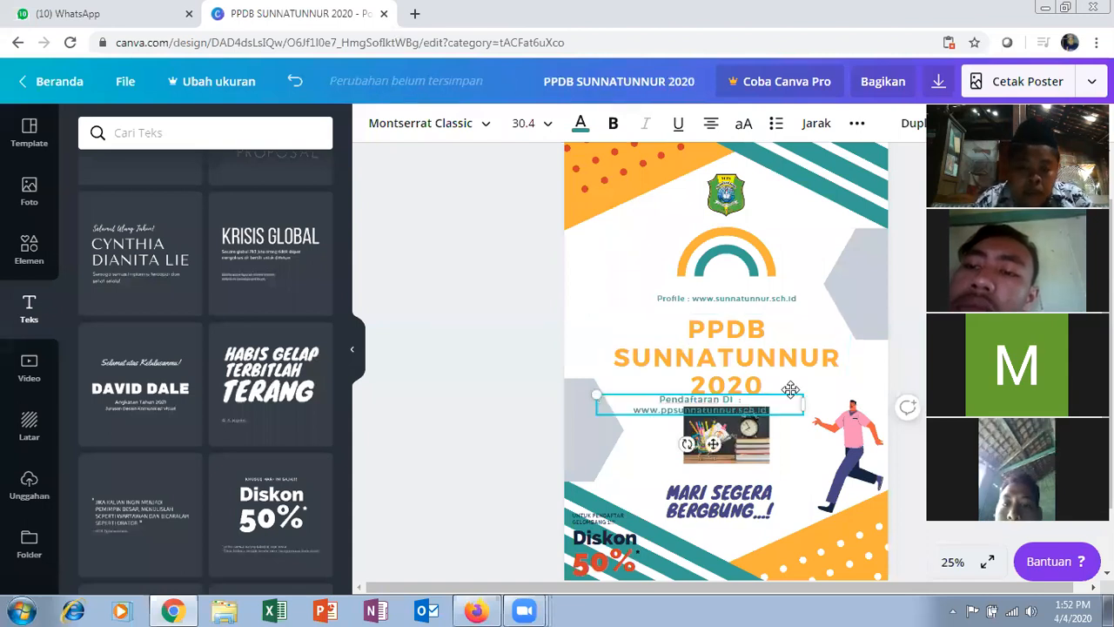
{"action": "type", "text": "d"}
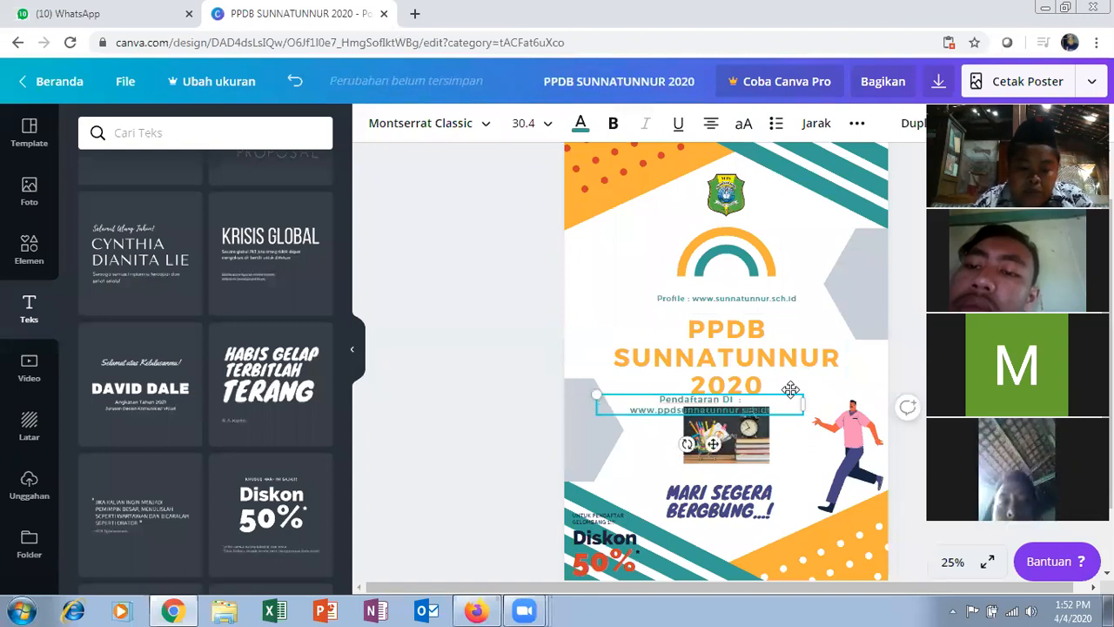
{"action": "type", "text": "b"}
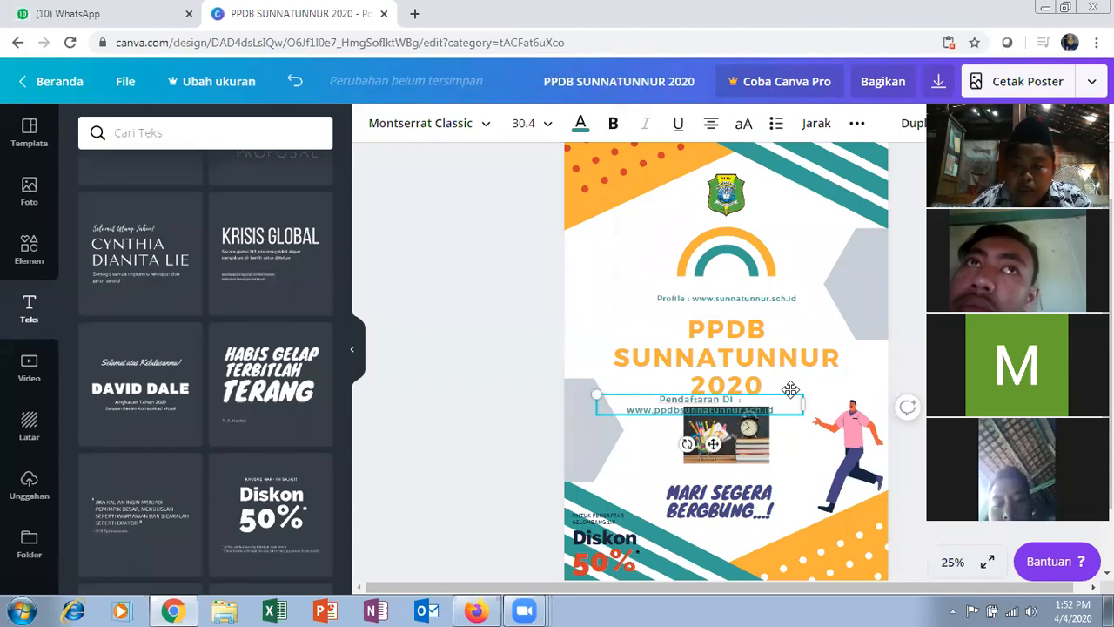
{"action": "left_click_drag", "start_coordinate": [834, 422], "coordinate": [864, 426]}
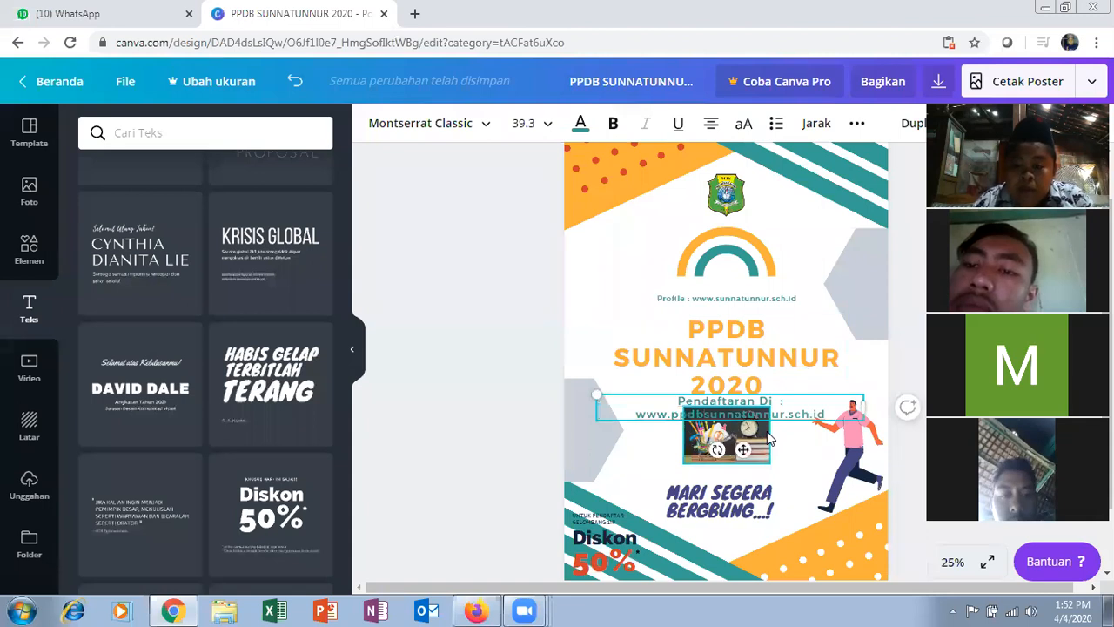
{"action": "type", "text": "."}
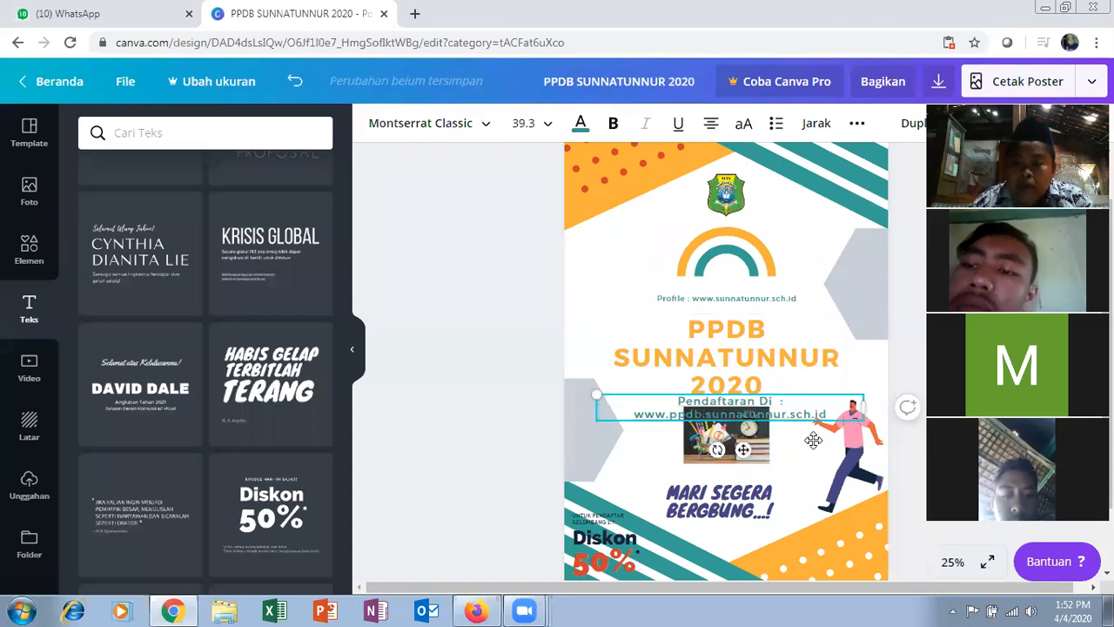
- Move the "Pendaftaran Di" text to the poster's lower-right corner and align it right
{"action": "left_click_drag", "start_coordinate": [812, 461], "coordinate": [899, 532]}
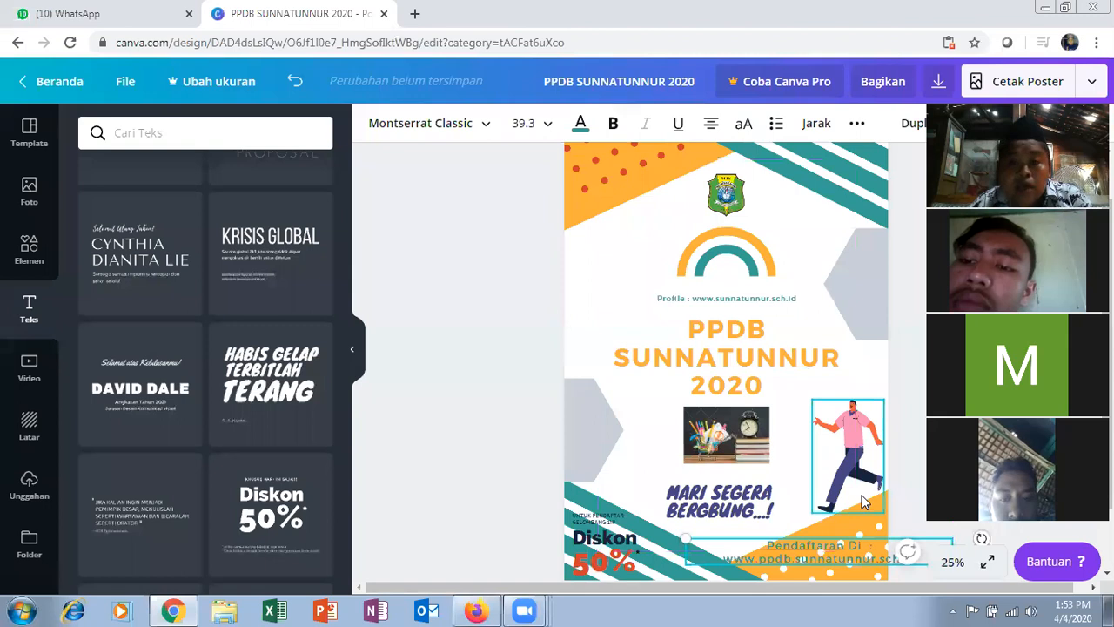
{"action": "left_click", "coordinate": [711, 125]}
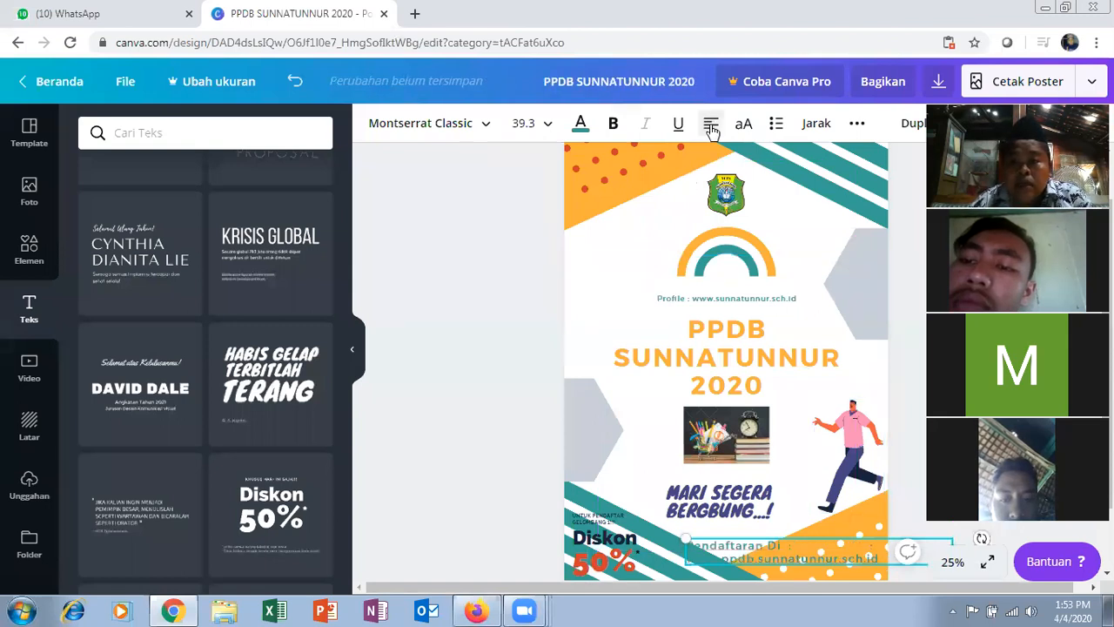
{"action": "left_click", "coordinate": [711, 126]}
{"action": "left_click", "coordinate": [711, 126]}
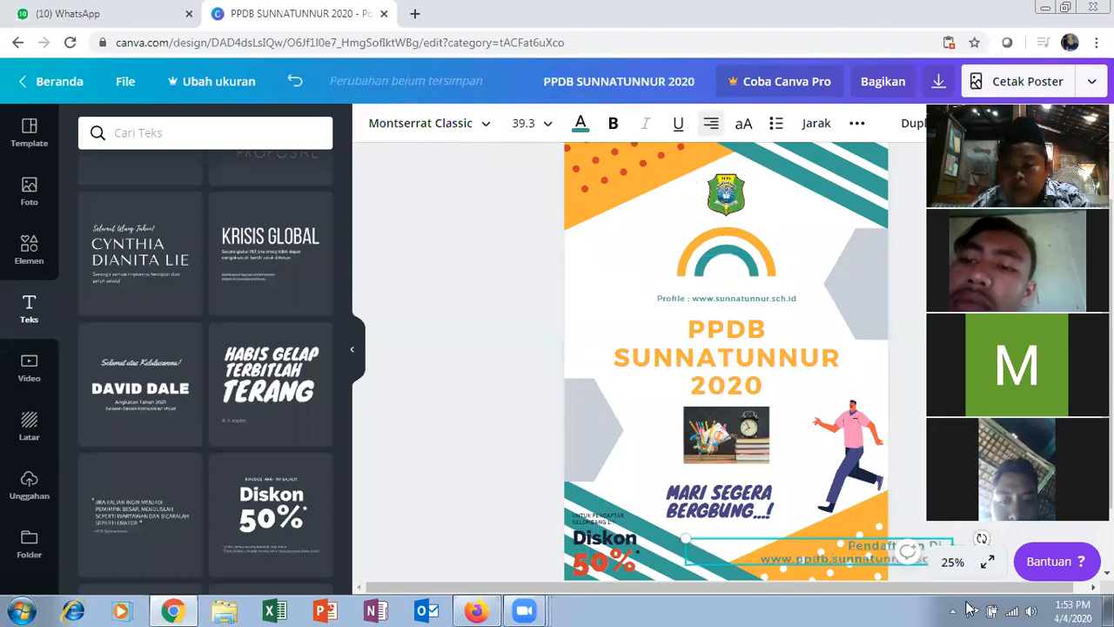
{"action": "scroll", "coordinate": [864, 455], "scroll_direction": "down", "scroll_amount": 2}
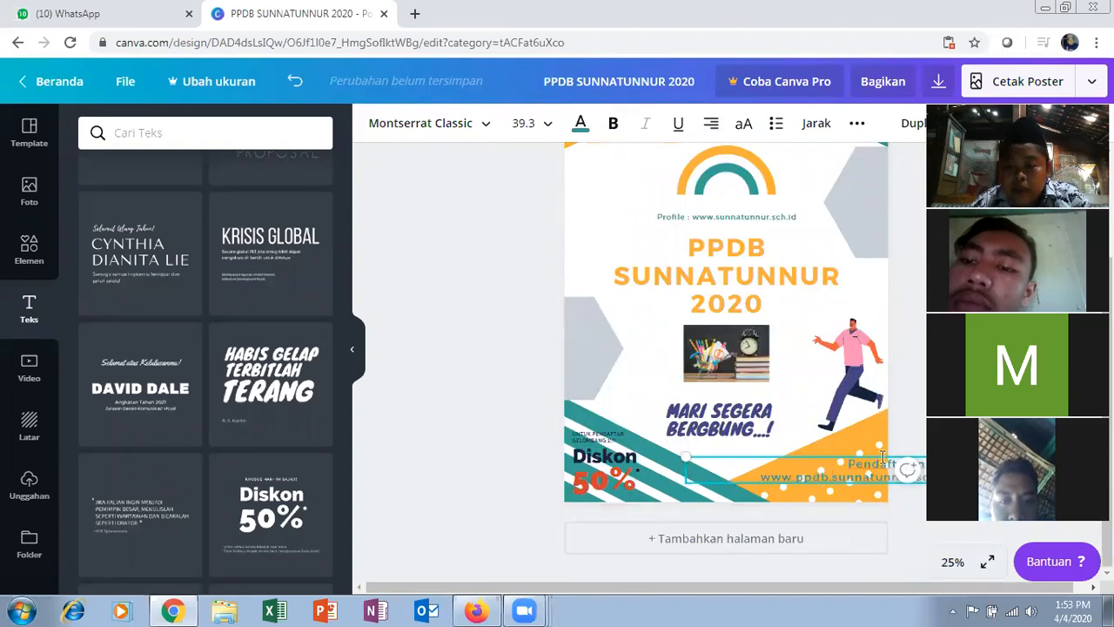
{"action": "left_click_drag", "start_coordinate": [771, 456], "coordinate": [710, 468]}
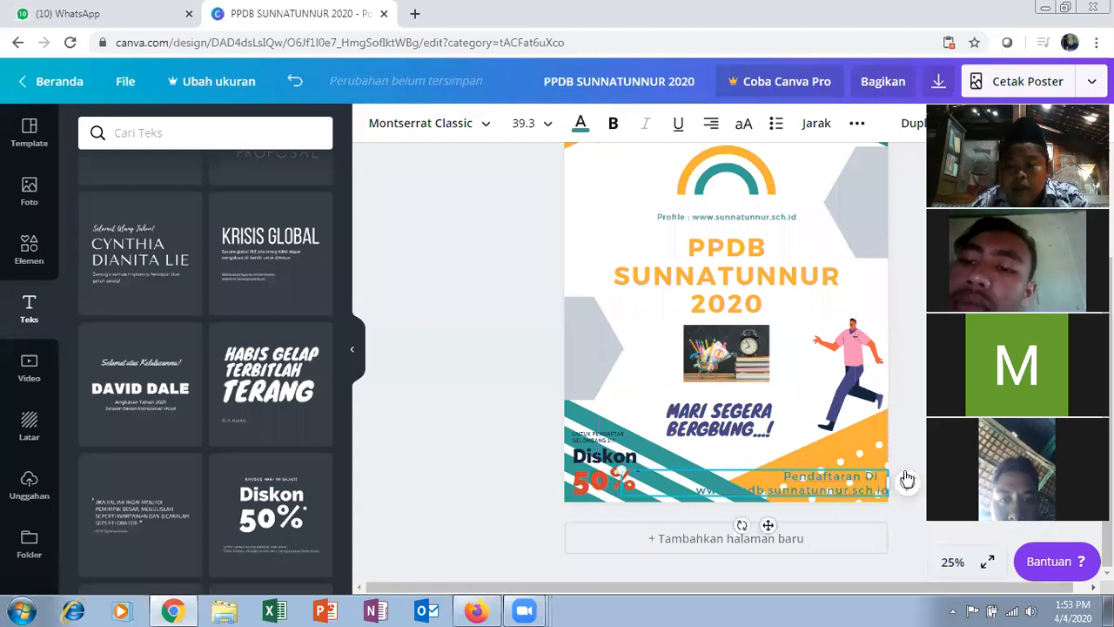
- Colour the "Pendaftaran Di" text black from the document colours and nudge it slightly inward from the poster's right edge
{"action": "left_click", "coordinate": [581, 125]}
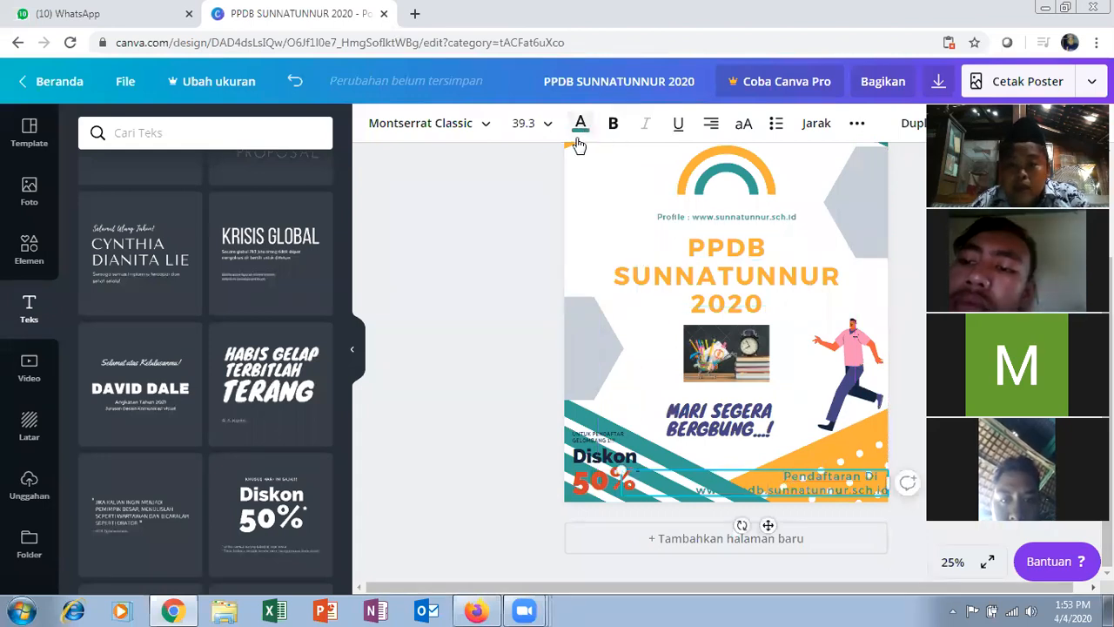
{"action": "left_click", "coordinate": [96, 281]}
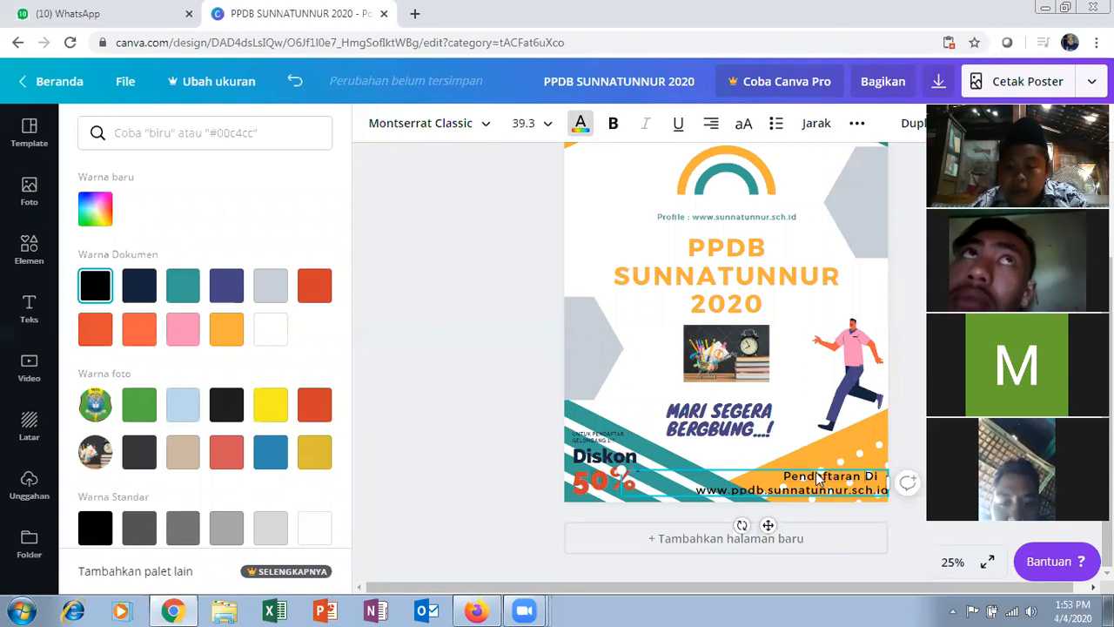
{"action": "left_click", "coordinate": [817, 477]}
{"action": "left_click_drag", "start_coordinate": [812, 476], "coordinate": [811, 473]}
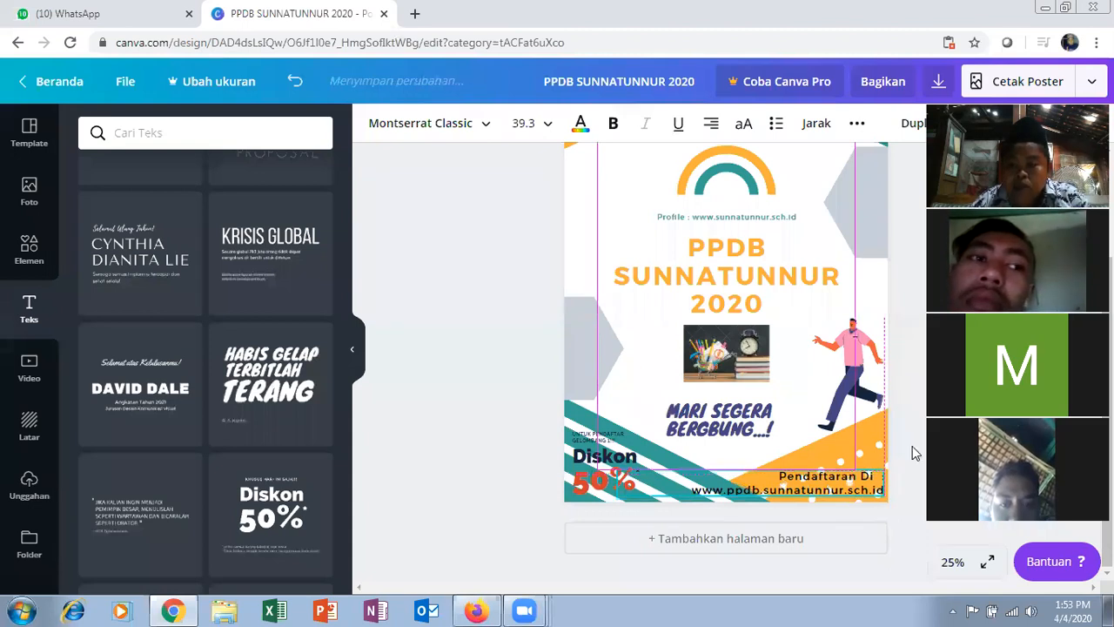
{"action": "left_click", "coordinate": [919, 444]}
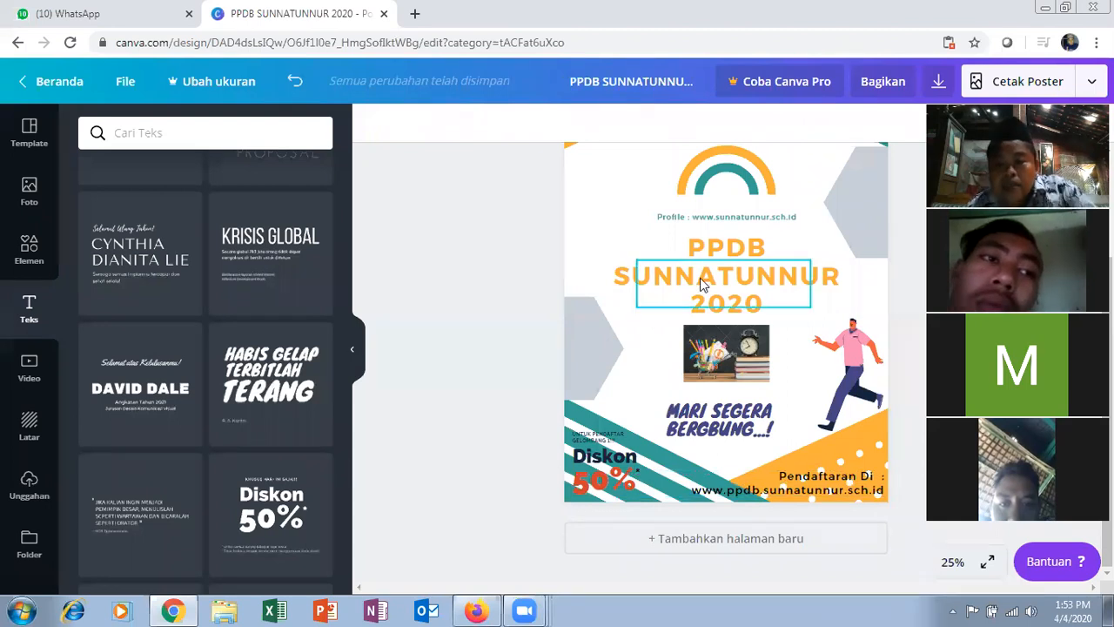
{"action": "scroll", "coordinate": [759, 259], "scroll_direction": "up", "scroll_amount": 2}
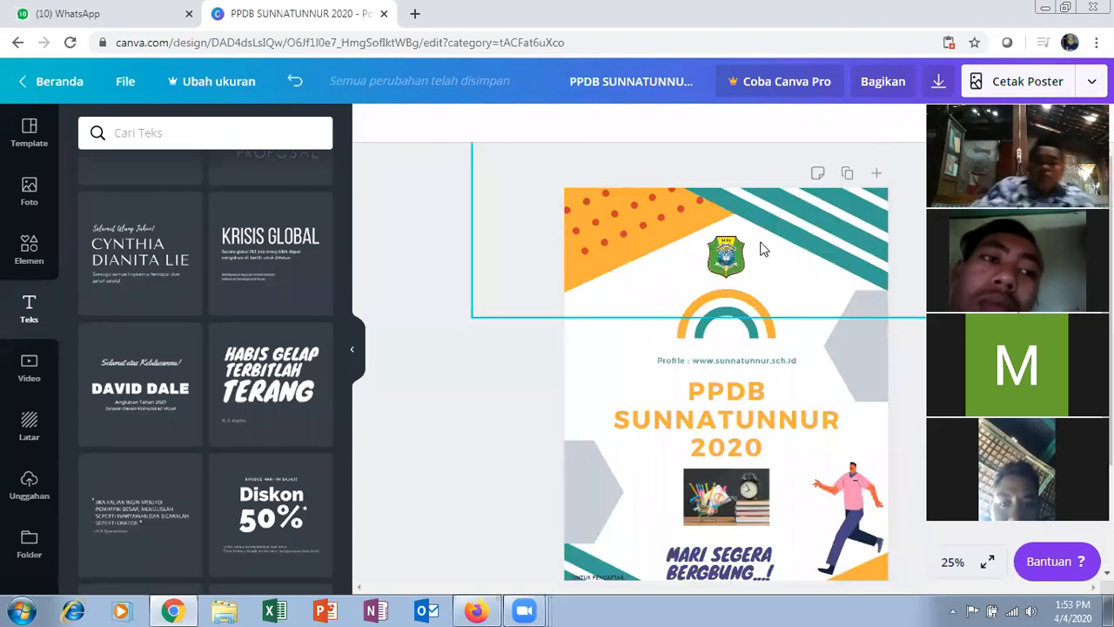
{"action": "left_click", "coordinate": [741, 362]}
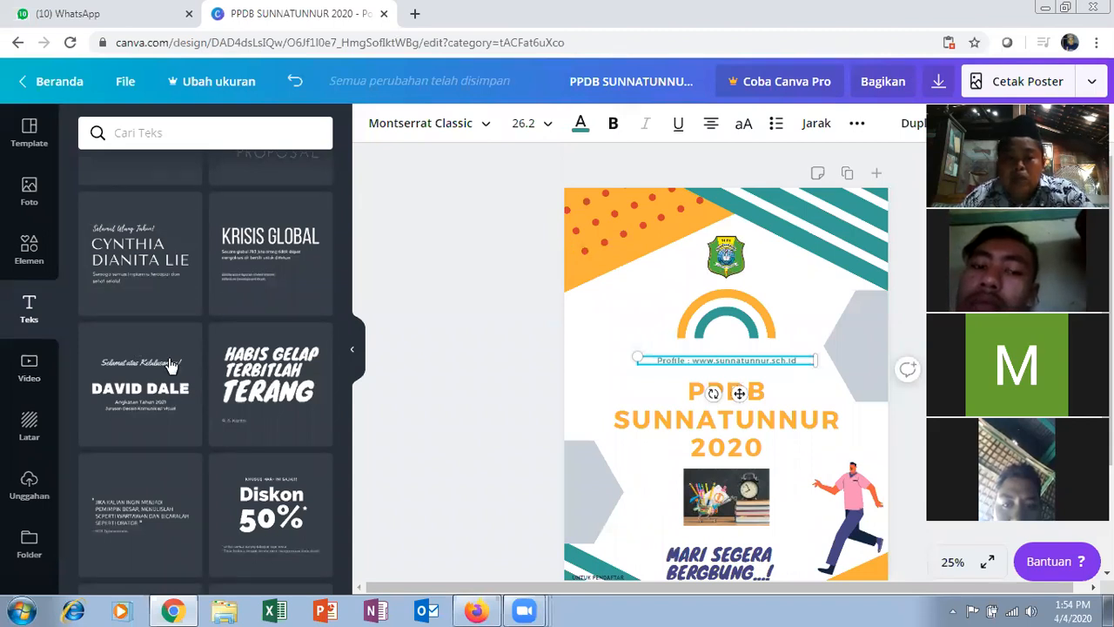
{"action": "scroll", "coordinate": [345, 374], "scroll_direction": "down", "scroll_amount": 1}
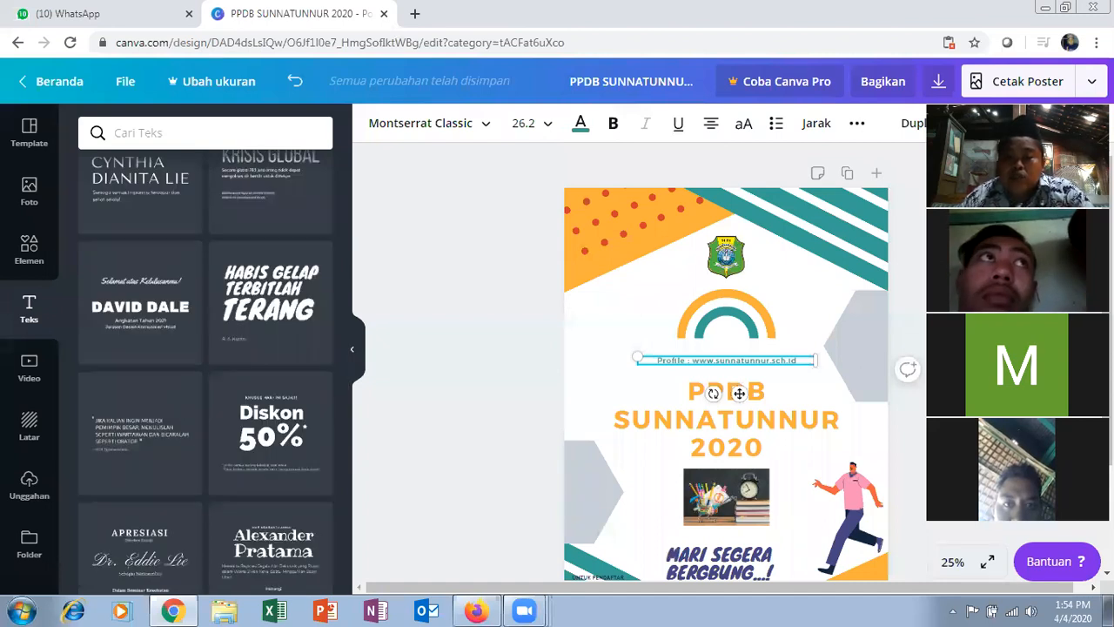
- Try yellow, violet, red and dark grey fills on the hexagon at the poster's right edge
{"action": "left_click", "coordinate": [918, 329]}
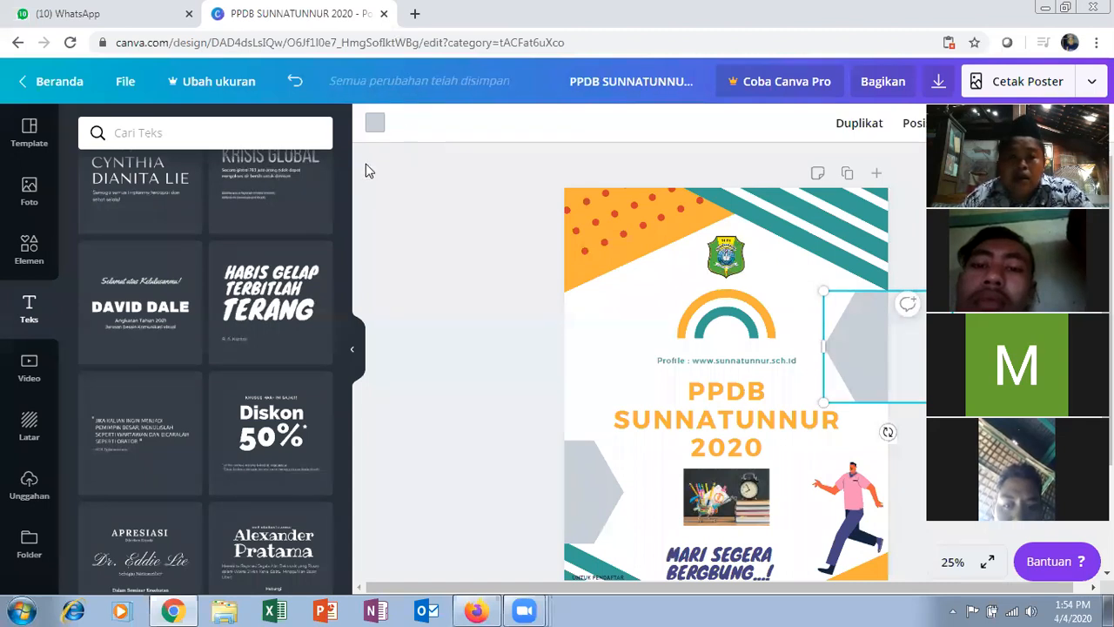
{"action": "left_click", "coordinate": [351, 348]}
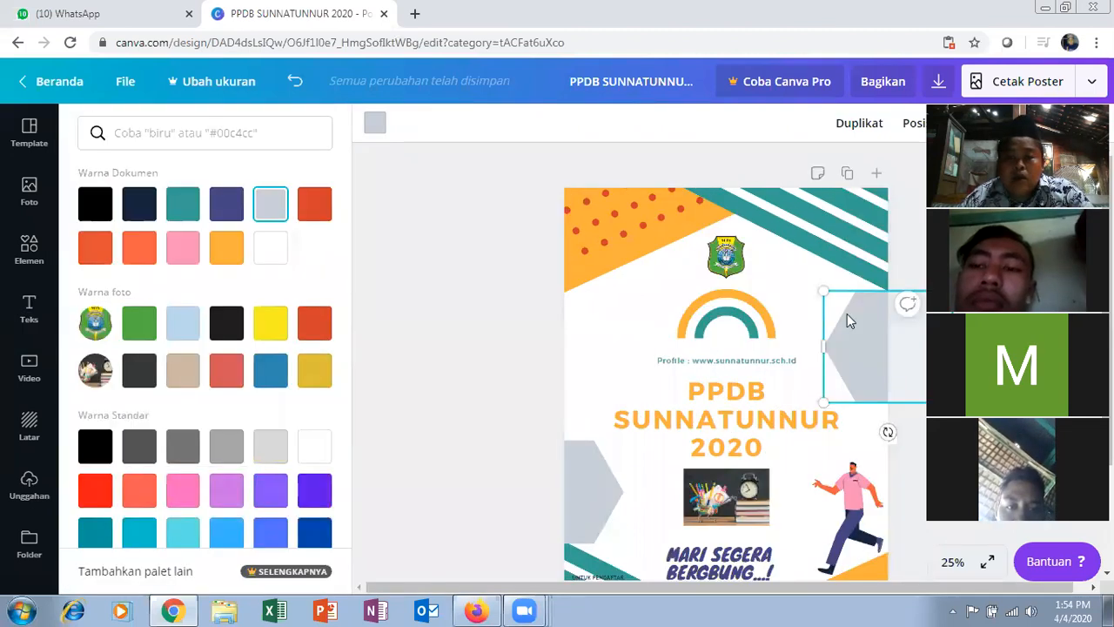
{"action": "left_click", "coordinate": [268, 325]}
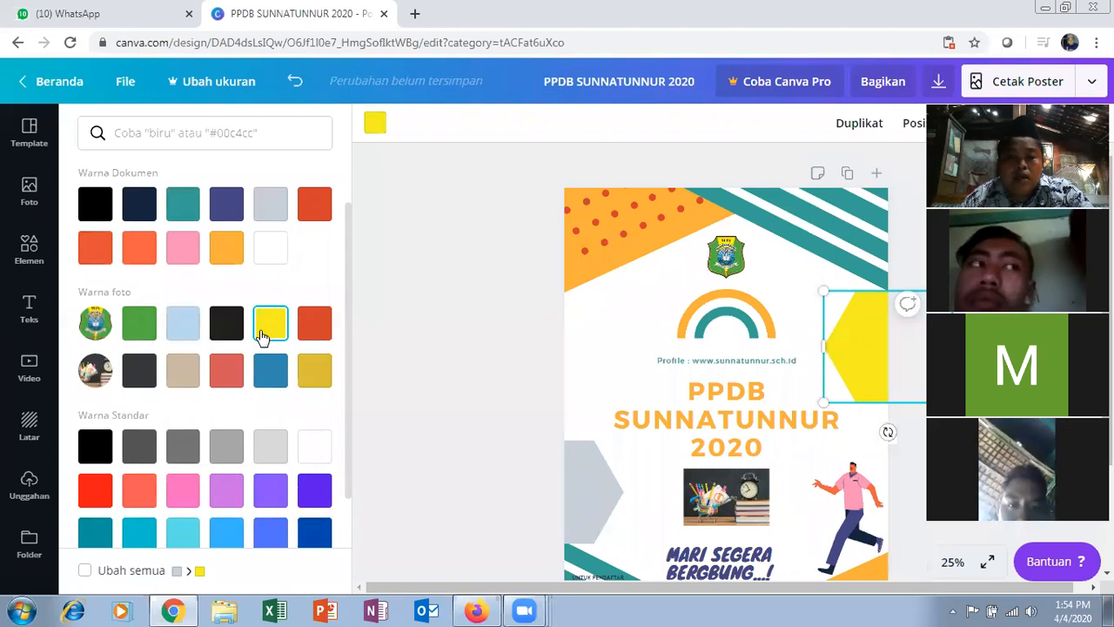
{"action": "left_click", "coordinate": [306, 494]}
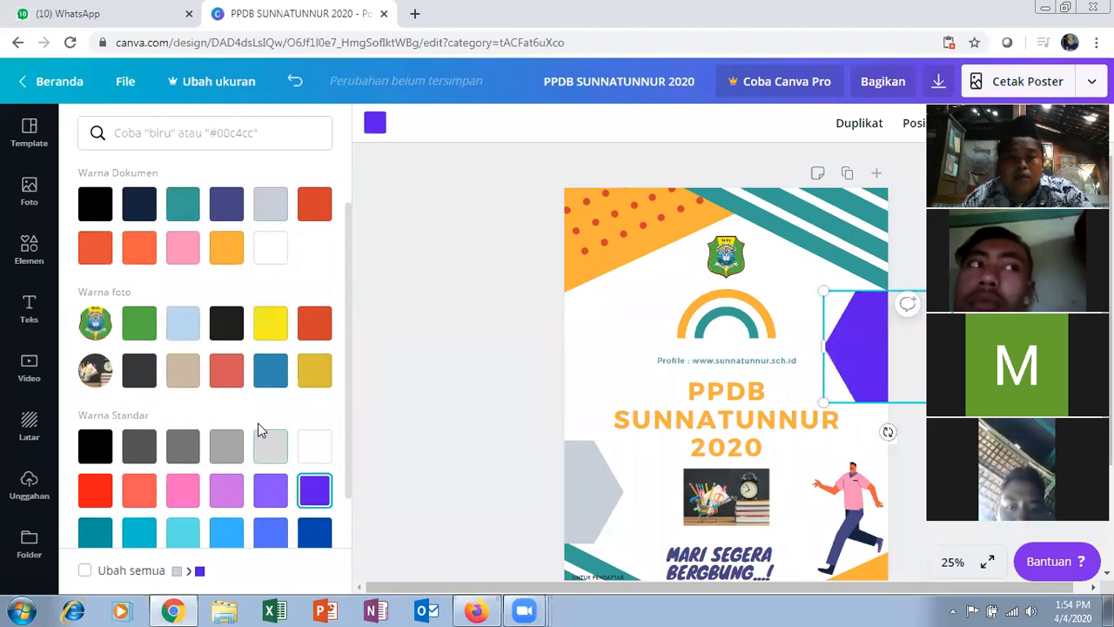
{"action": "left_click", "coordinate": [228, 371]}
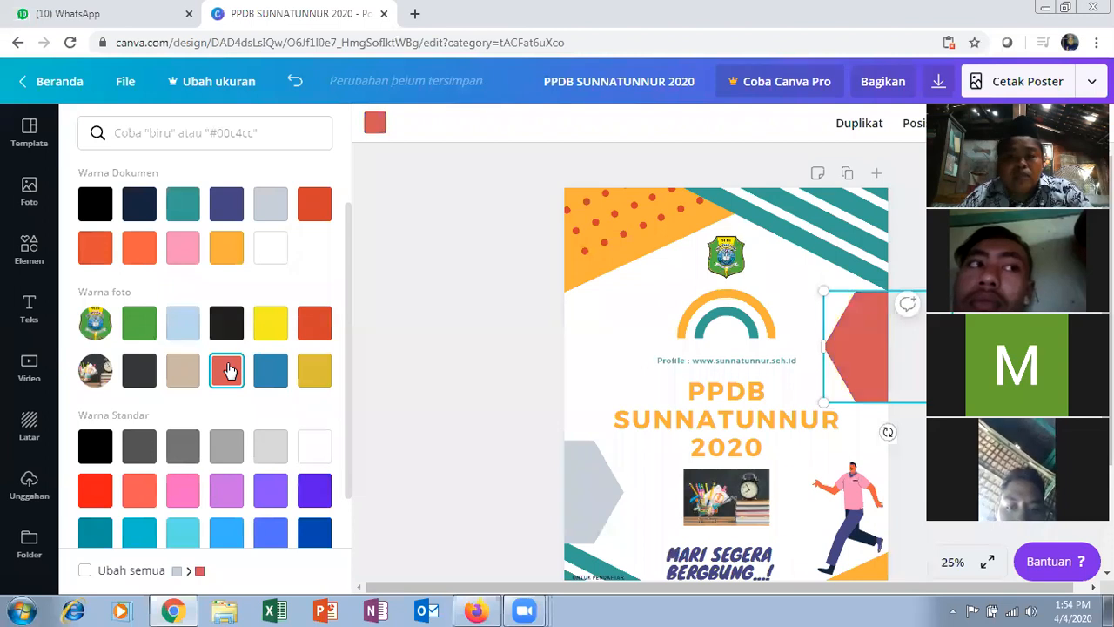
{"action": "left_click", "coordinate": [148, 372]}
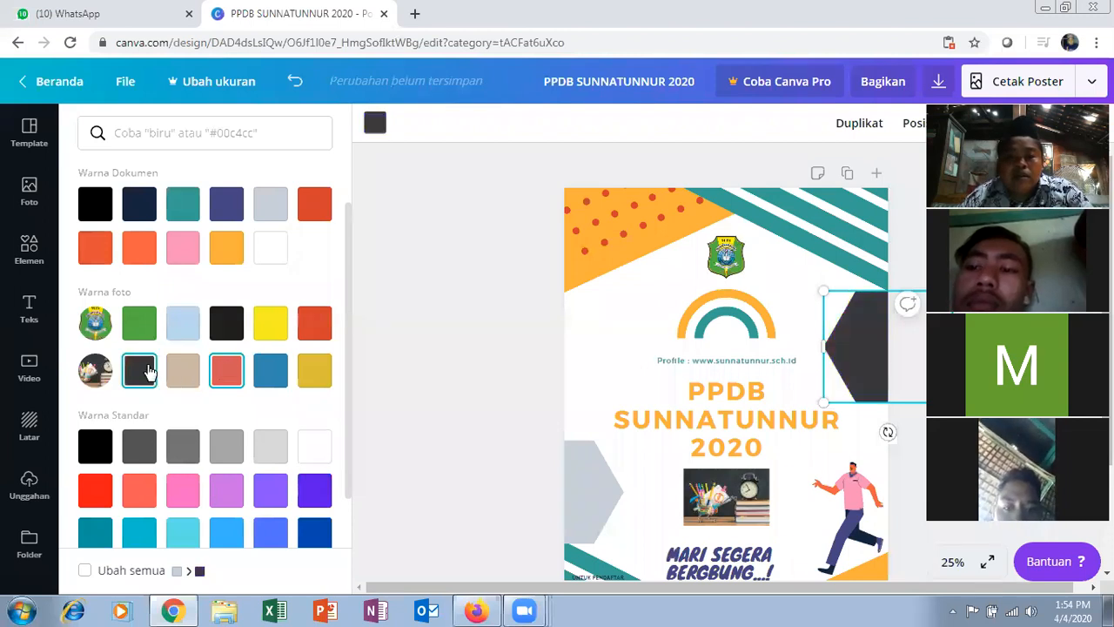
- Recolour the grey hexagon at the poster's left edge, trying violet and gold before choosing orange from the document colours
{"action": "left_click", "coordinate": [608, 489]}
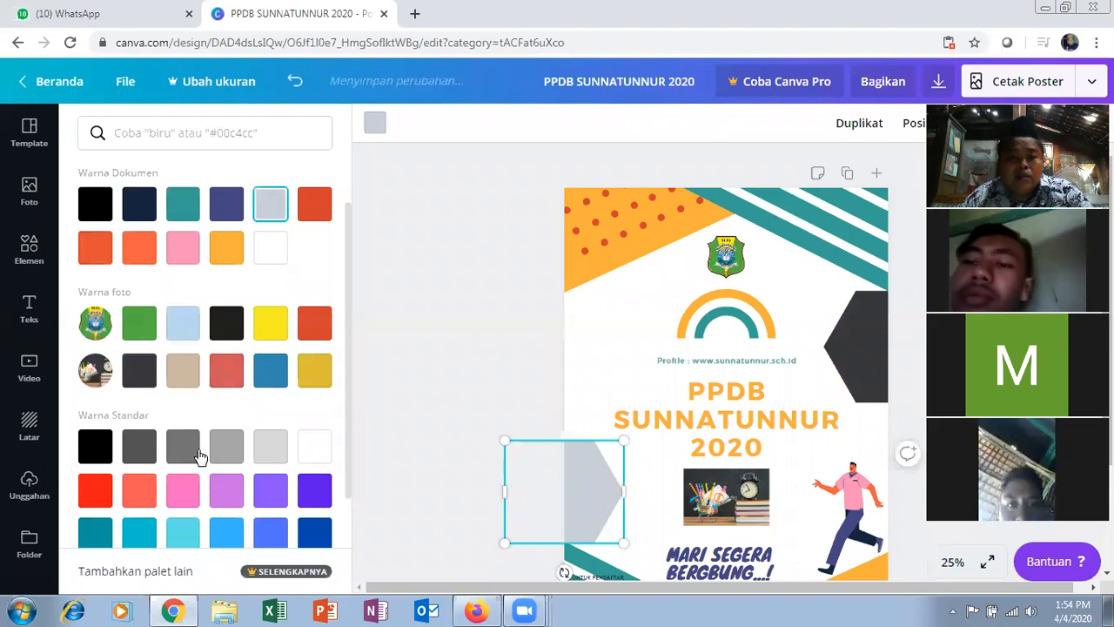
{"action": "left_click", "coordinate": [280, 492]}
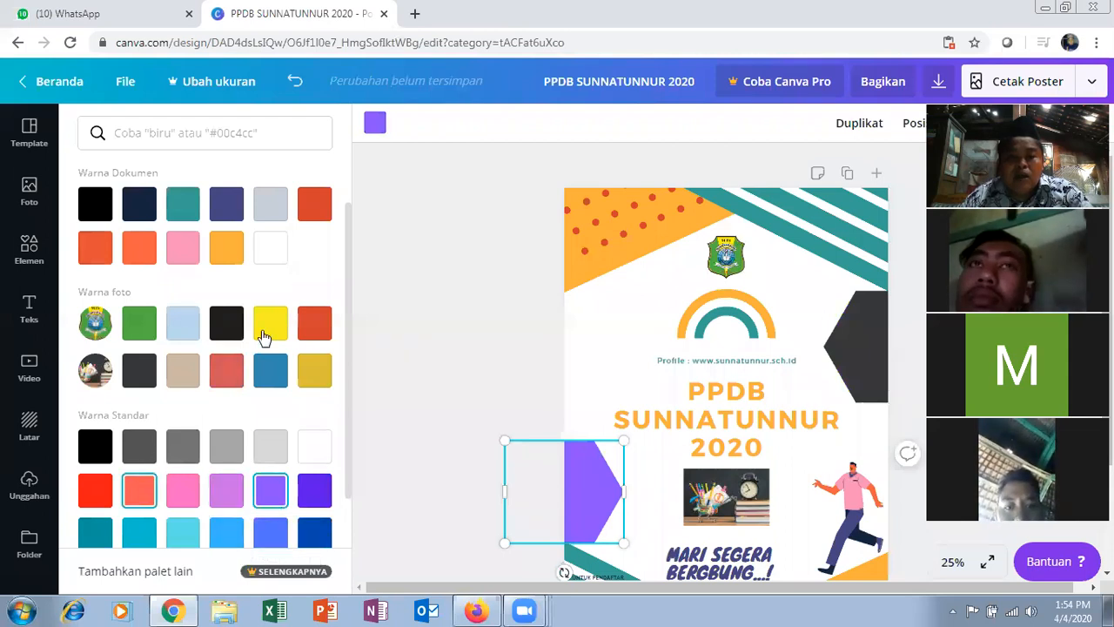
{"action": "left_click", "coordinate": [314, 372]}
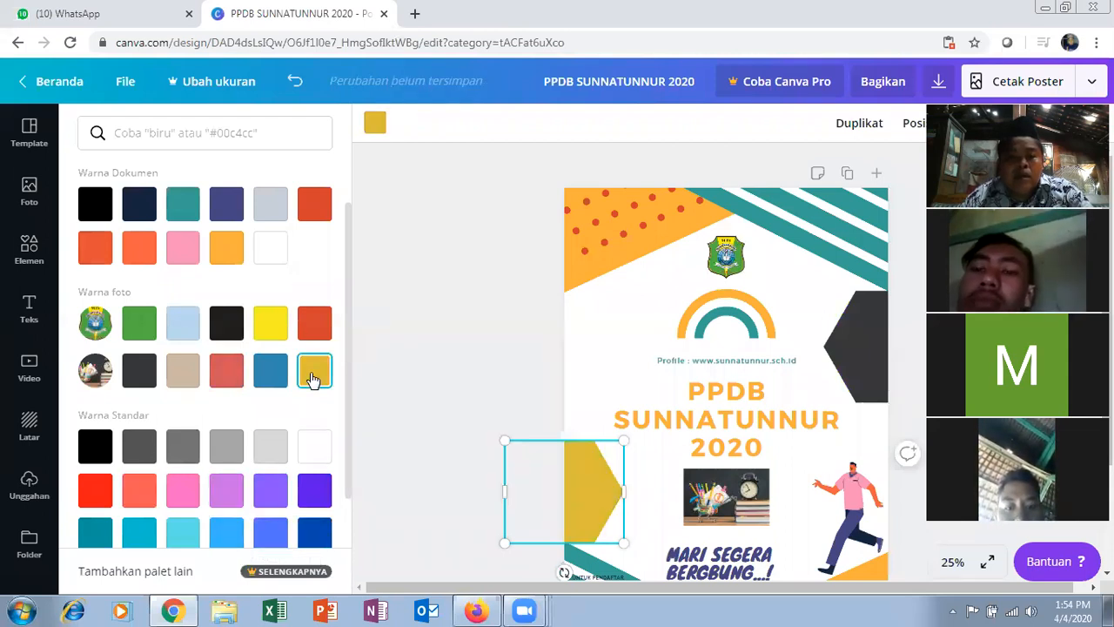
{"action": "left_click", "coordinate": [227, 251]}
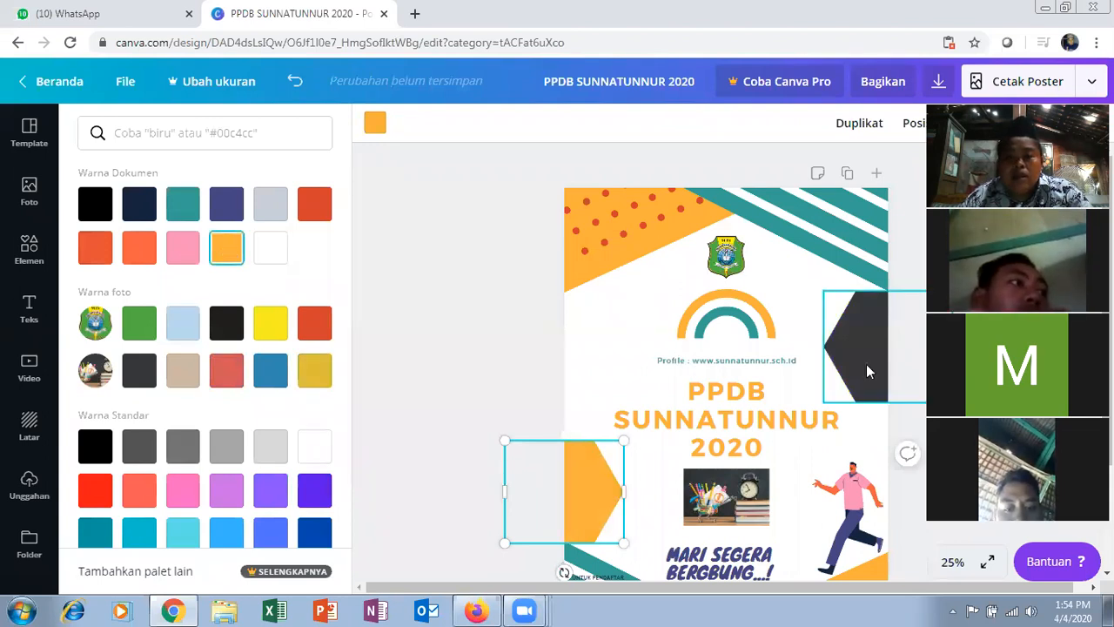
- Recolour the hexagon at the poster's right edge, trying blue before choosing teal from the standard colours
{"action": "left_click", "coordinate": [831, 379]}
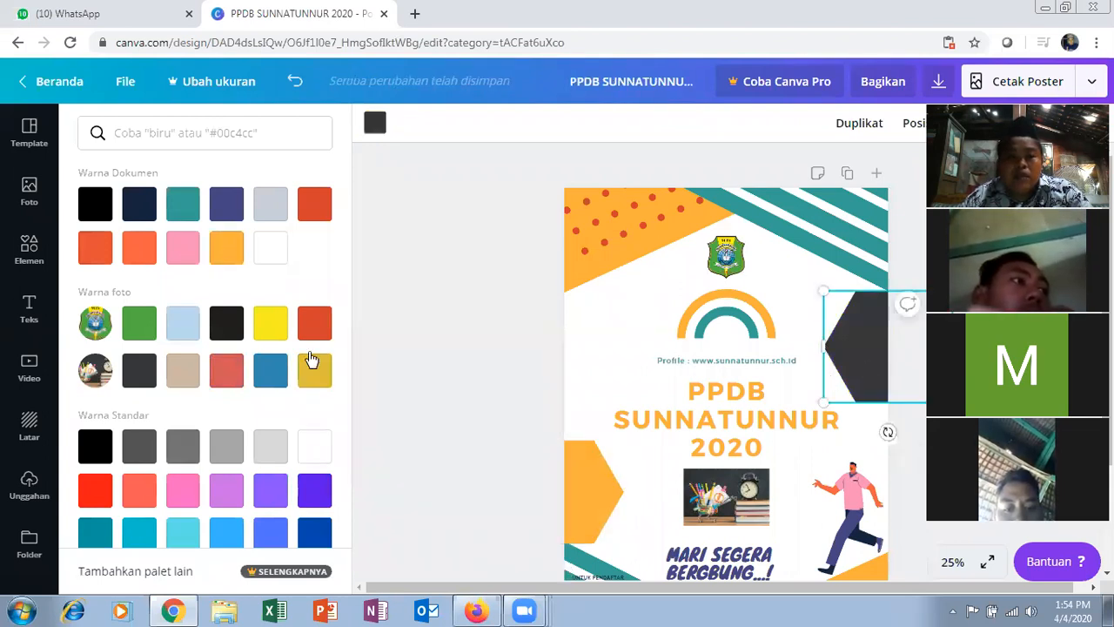
{"action": "left_click", "coordinate": [270, 370]}
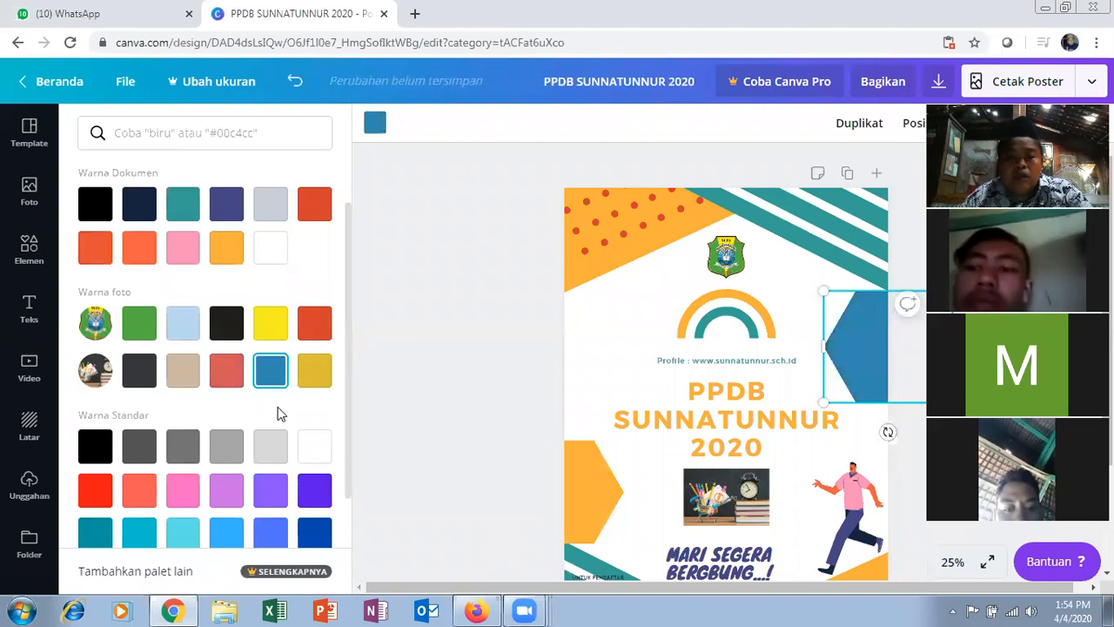
{"action": "left_click", "coordinate": [99, 534]}
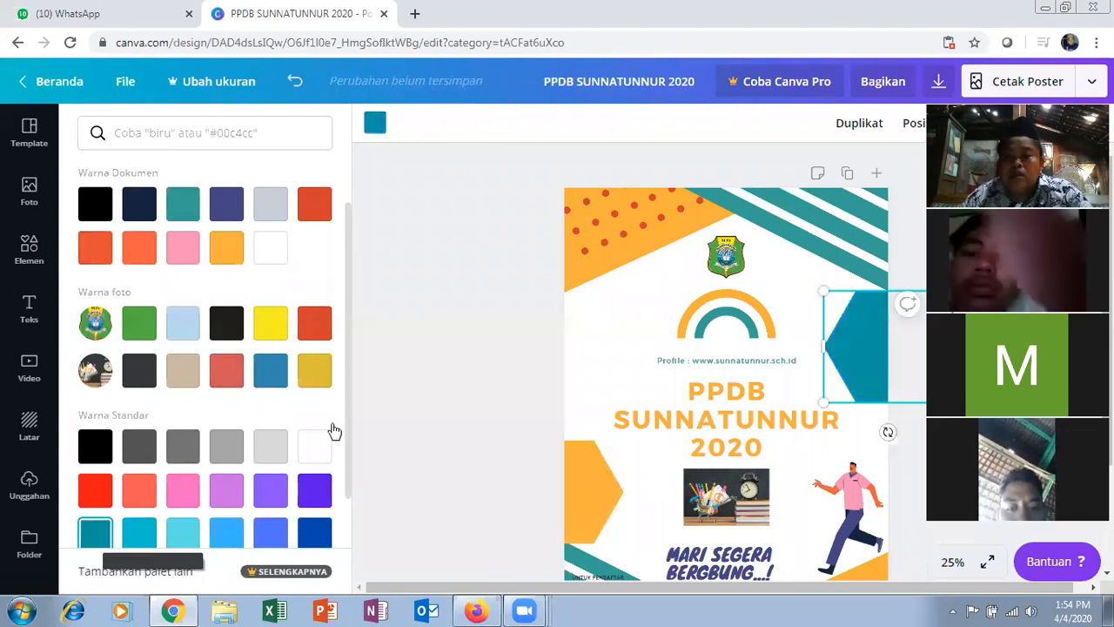
- Review the whole poster, from the logo down to the registration address, with its recoloured hexagons
{"action": "left_click", "coordinate": [502, 365]}
{"action": "scroll", "coordinate": [833, 403], "scroll_direction": "down", "scroll_amount": 1}
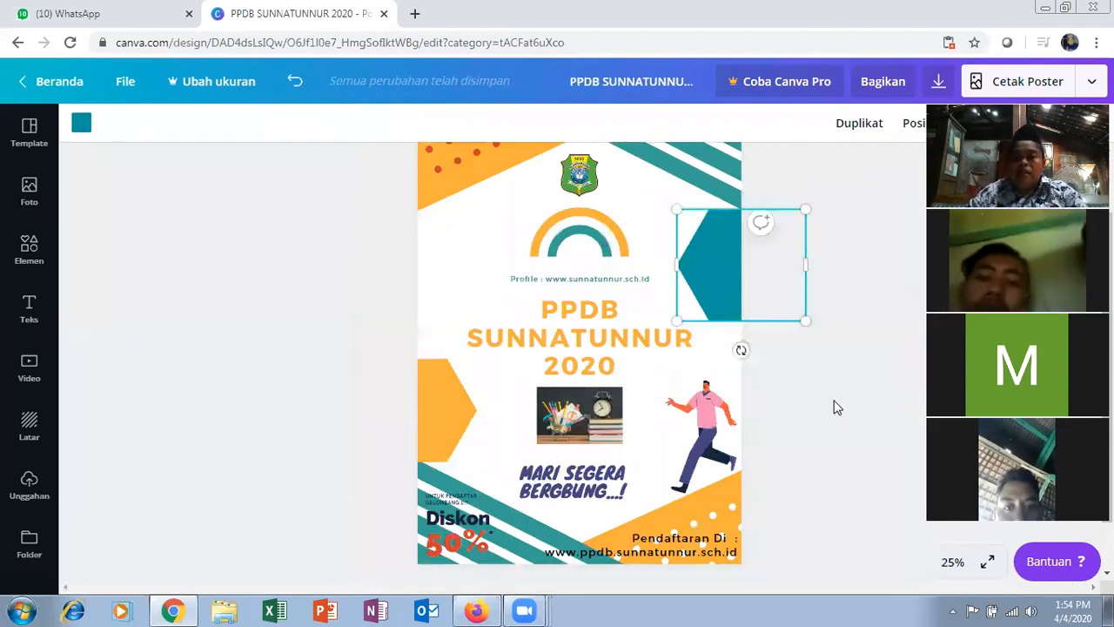
{"action": "scroll", "coordinate": [888, 423], "scroll_direction": "up", "scroll_amount": 1}
{"action": "left_click", "coordinate": [887, 423]}
{"action": "scroll", "coordinate": [850, 396], "scroll_direction": "down", "scroll_amount": 2}
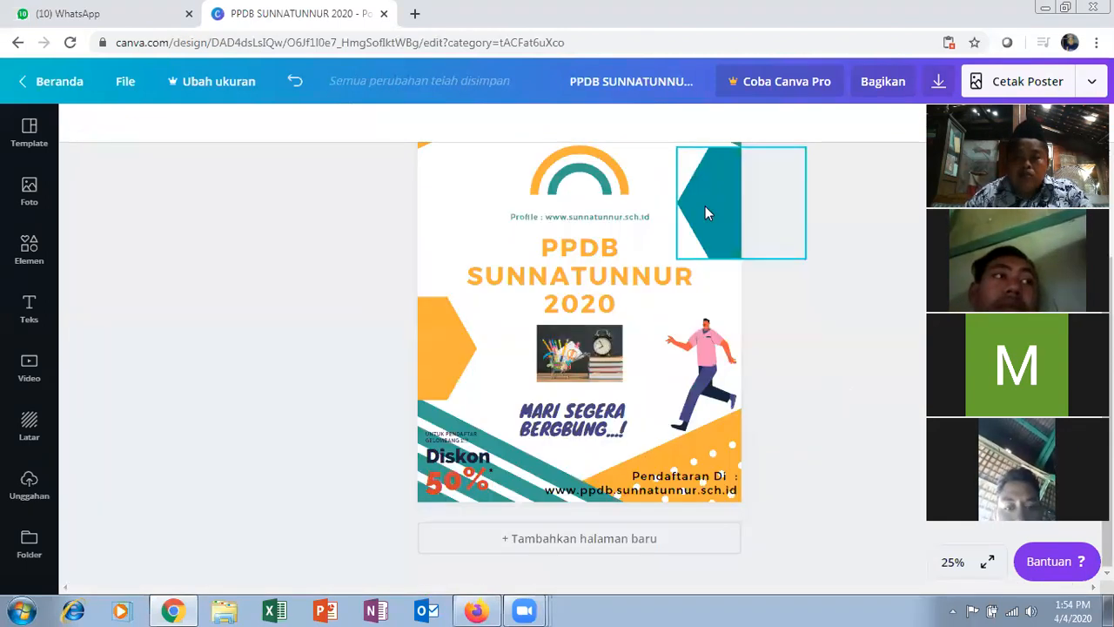
{"action": "left_click", "coordinate": [722, 249]}
{"action": "scroll", "coordinate": [721, 249], "scroll_direction": "up", "scroll_amount": 2}
{"action": "scroll", "coordinate": [724, 300], "scroll_direction": "down", "scroll_amount": 1}
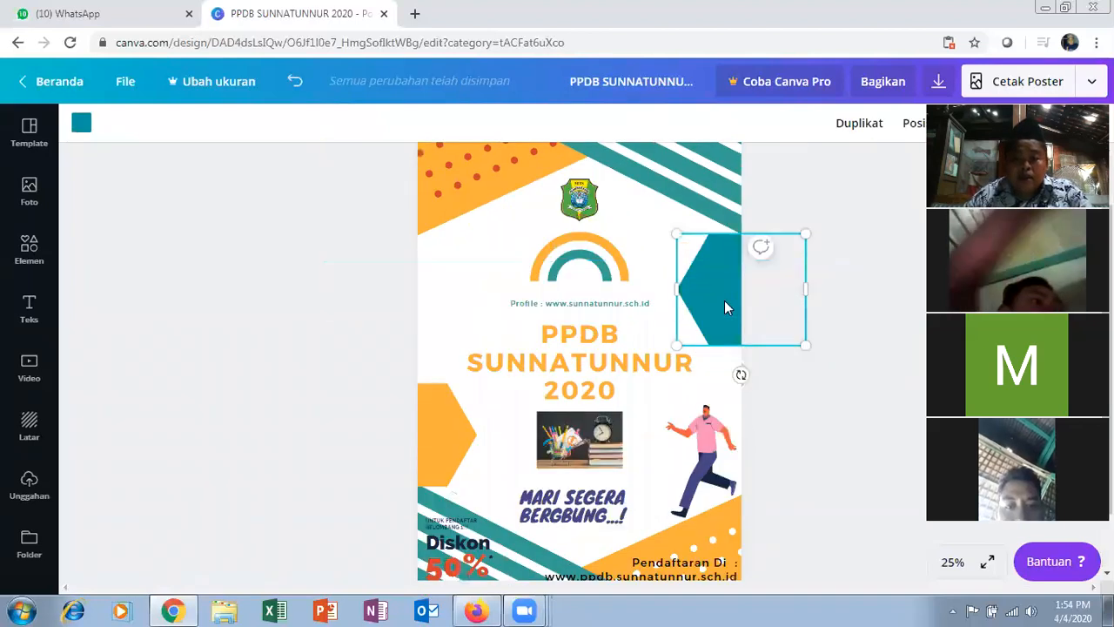
{"action": "scroll", "coordinate": [712, 319], "scroll_direction": "down", "scroll_amount": 1}
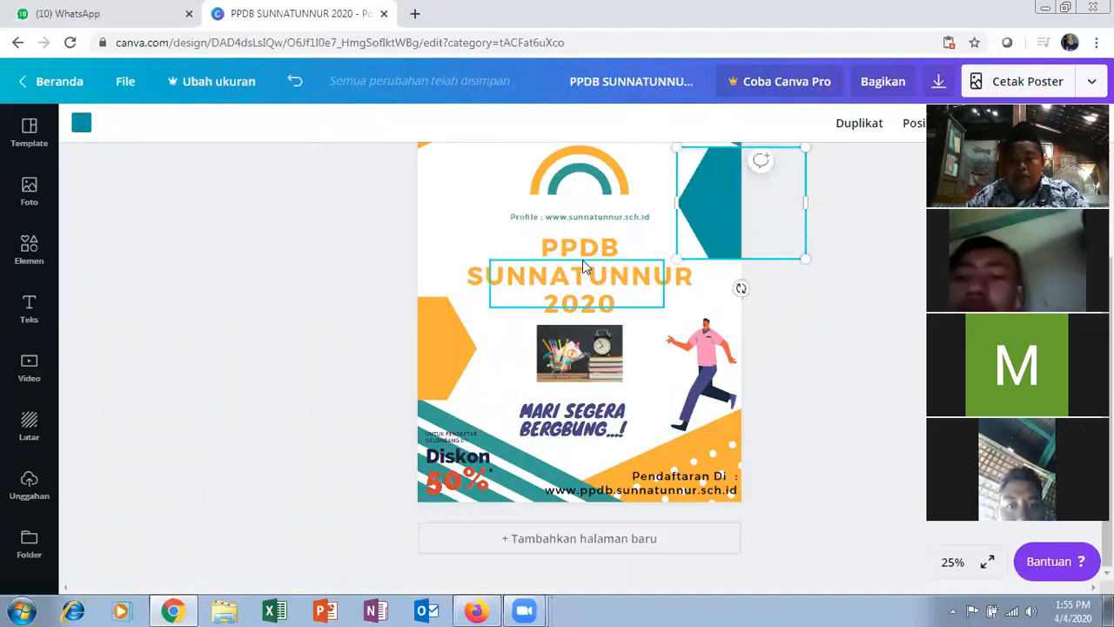
{"action": "scroll", "coordinate": [758, 324], "scroll_direction": "up", "scroll_amount": 1}
{"action": "scroll", "coordinate": [754, 300], "scroll_direction": "up", "scroll_amount": 2}
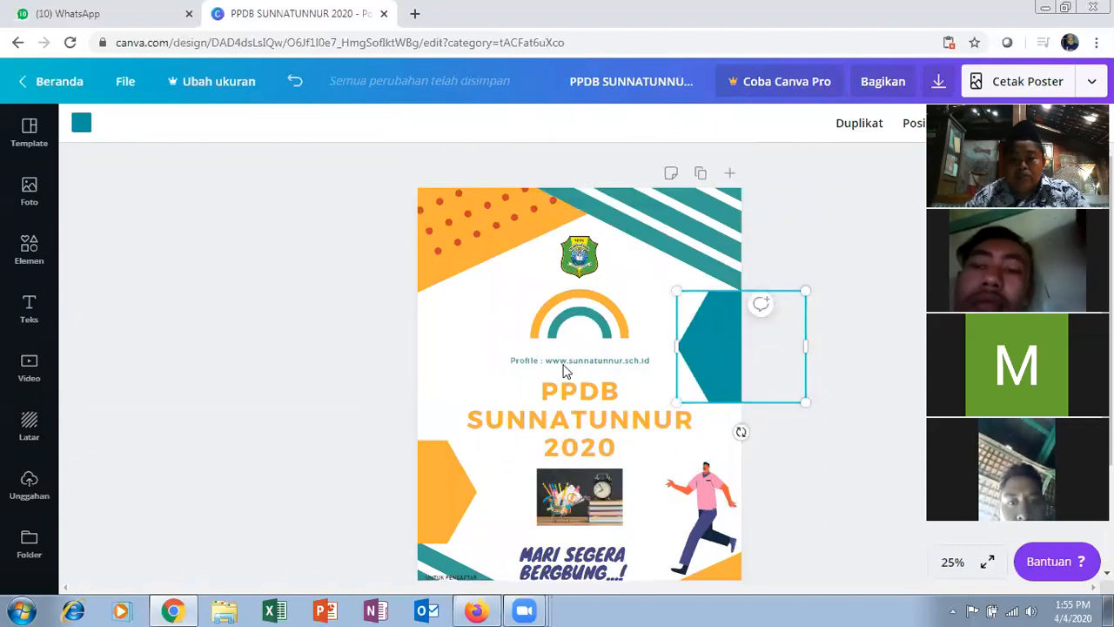
{"action": "left_click", "coordinate": [604, 304]}
{"action": "scroll", "coordinate": [604, 303], "scroll_direction": "down", "scroll_amount": 1}
{"action": "left_click", "coordinate": [604, 304]}
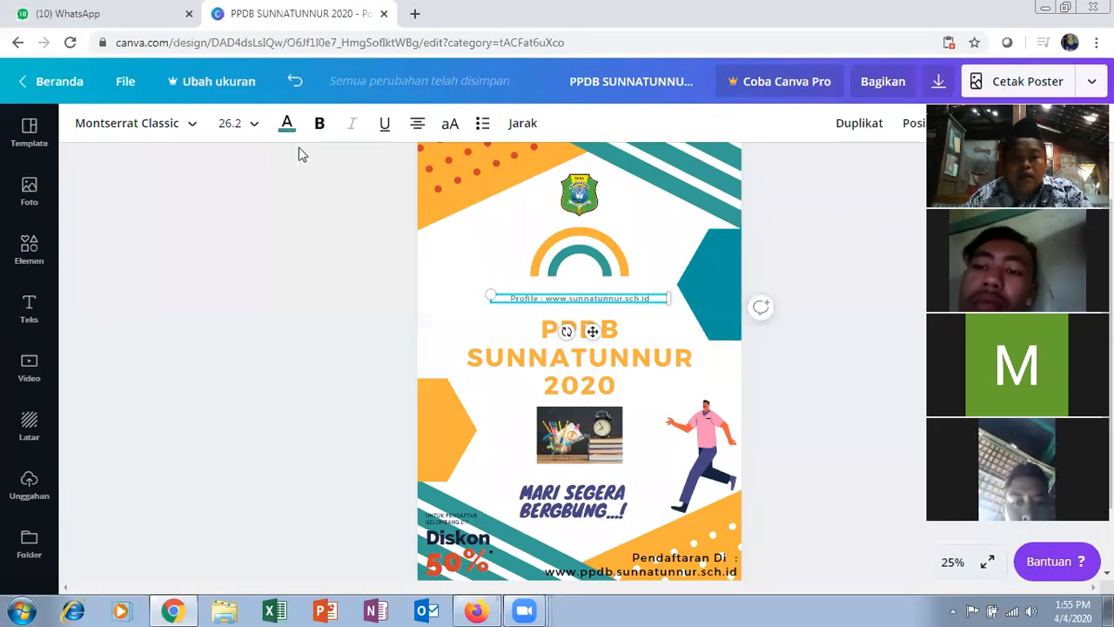
{"action": "left_click", "coordinate": [254, 127]}
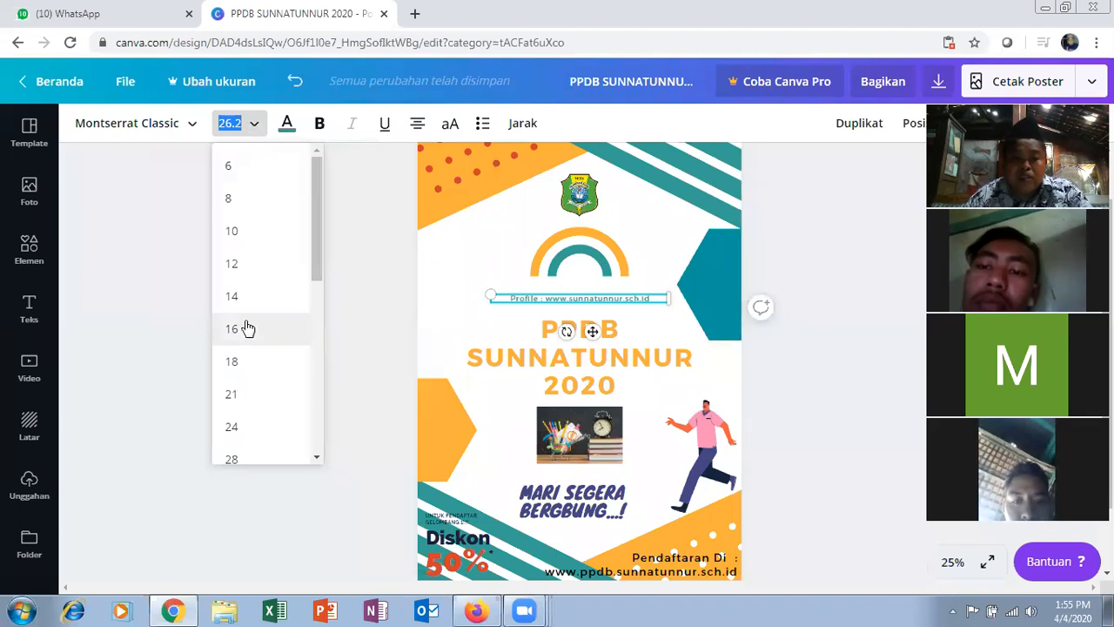
{"action": "scroll", "coordinate": [247, 327], "scroll_direction": "down", "scroll_amount": 1}
{"action": "scroll", "coordinate": [247, 328], "scroll_direction": "down", "scroll_amount": 1}
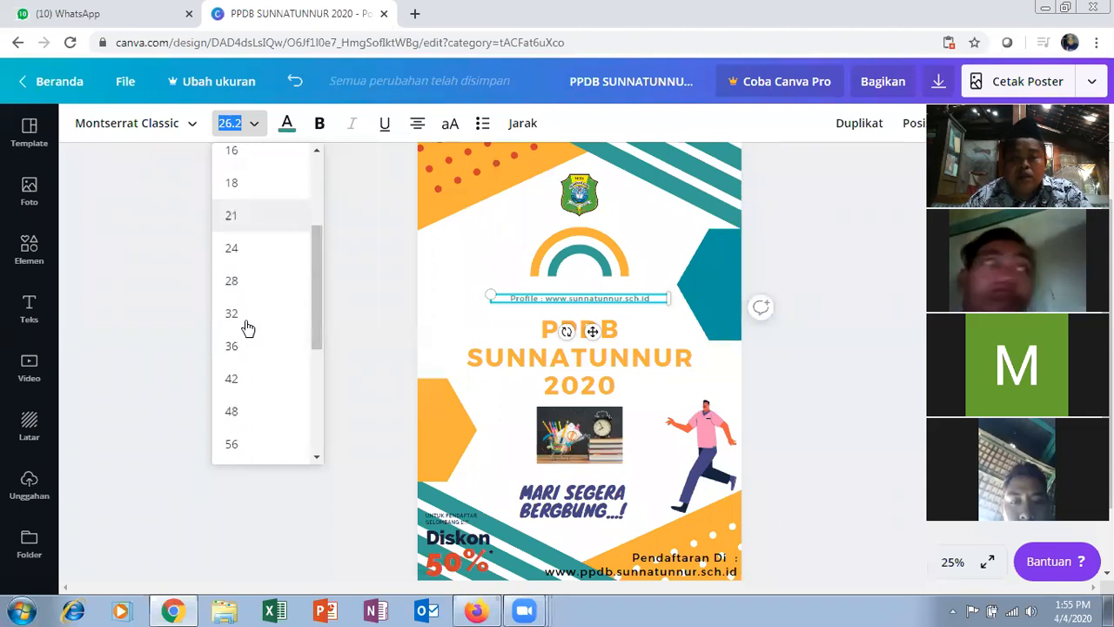
{"action": "scroll", "coordinate": [247, 327], "scroll_direction": "down", "scroll_amount": 1}
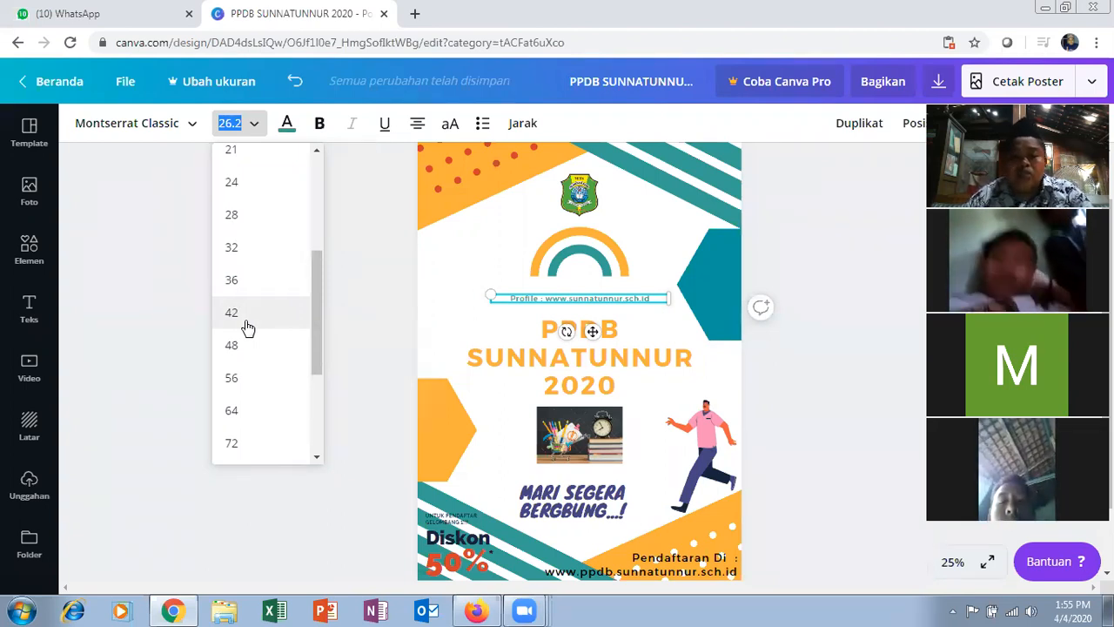
{"action": "scroll", "coordinate": [243, 364], "scroll_direction": "down", "scroll_amount": 1}
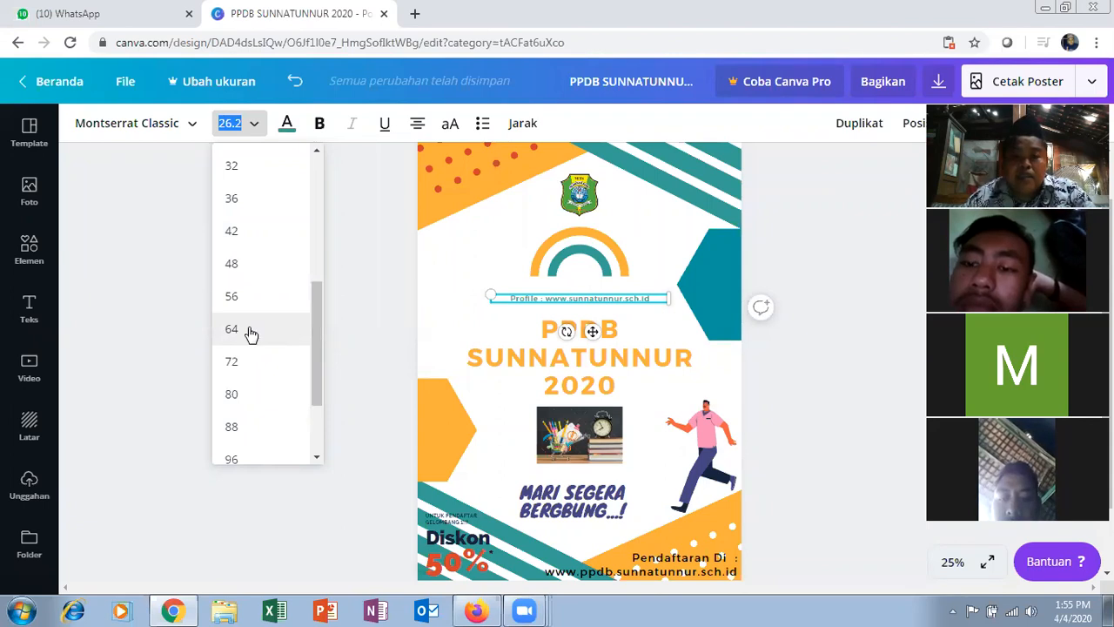
{"action": "left_click", "coordinate": [263, 230]}
- Reduce the profile line's text size to 32 so it fits on one line, and enlarge it slightly to 32.3
{"action": "left_click", "coordinate": [252, 125]}
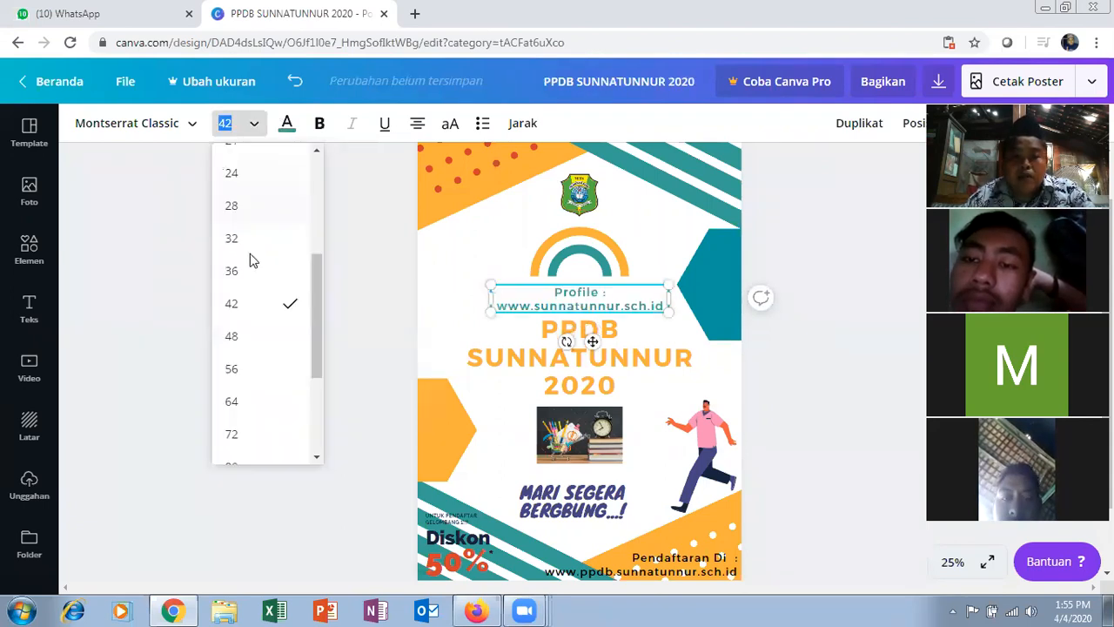
{"action": "left_click", "coordinate": [250, 271]}
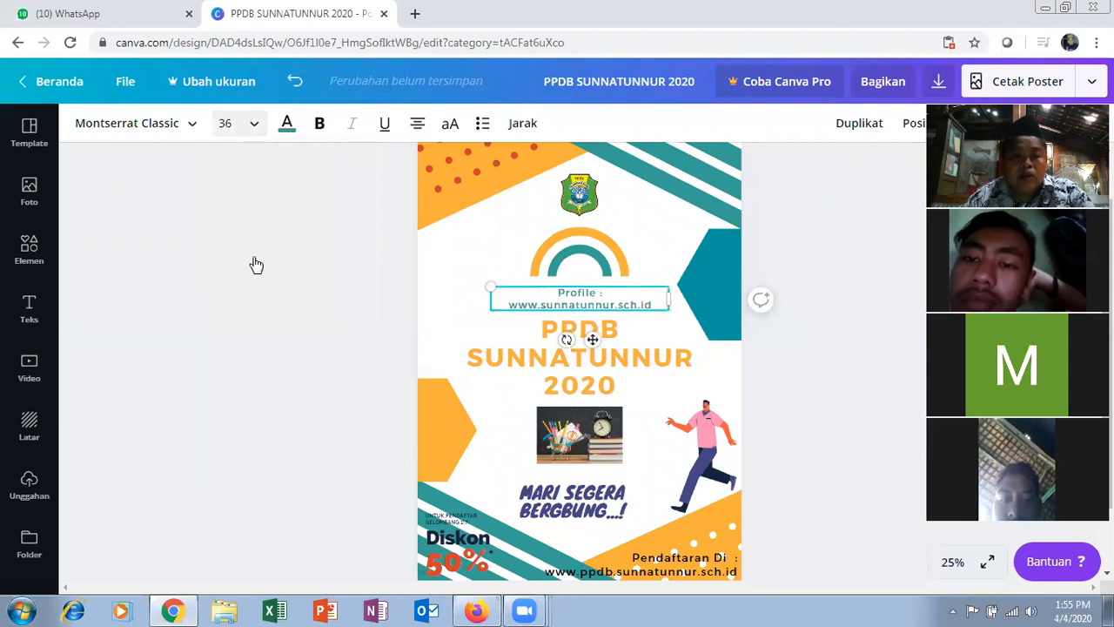
{"action": "left_click", "coordinate": [252, 124]}
{"action": "left_click", "coordinate": [261, 271]}
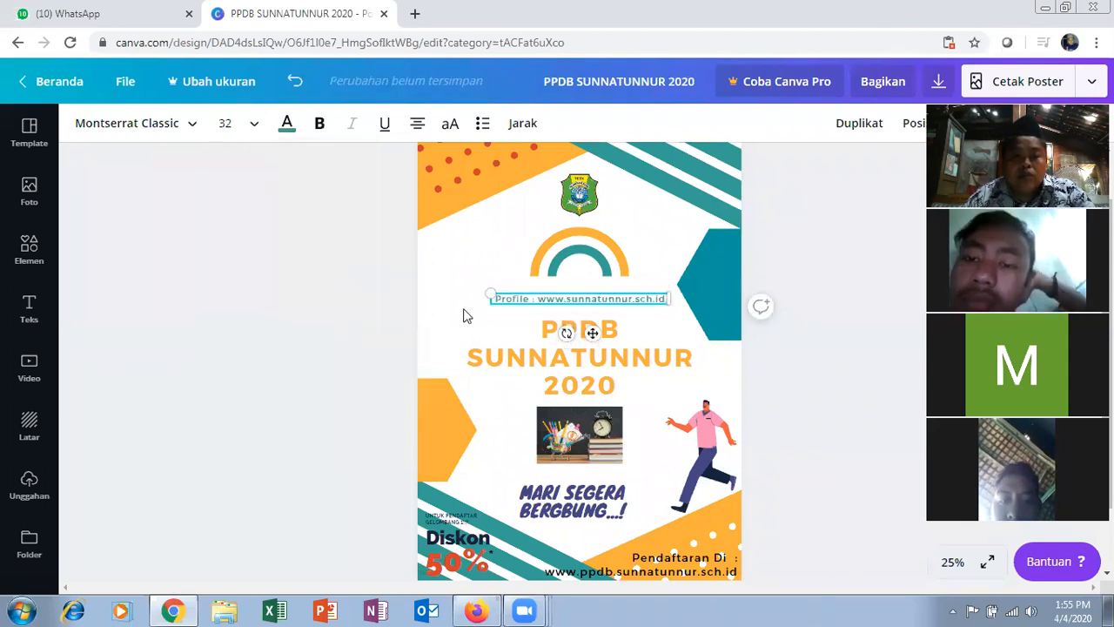
{"action": "left_click_drag", "start_coordinate": [670, 304], "coordinate": [669, 305]}
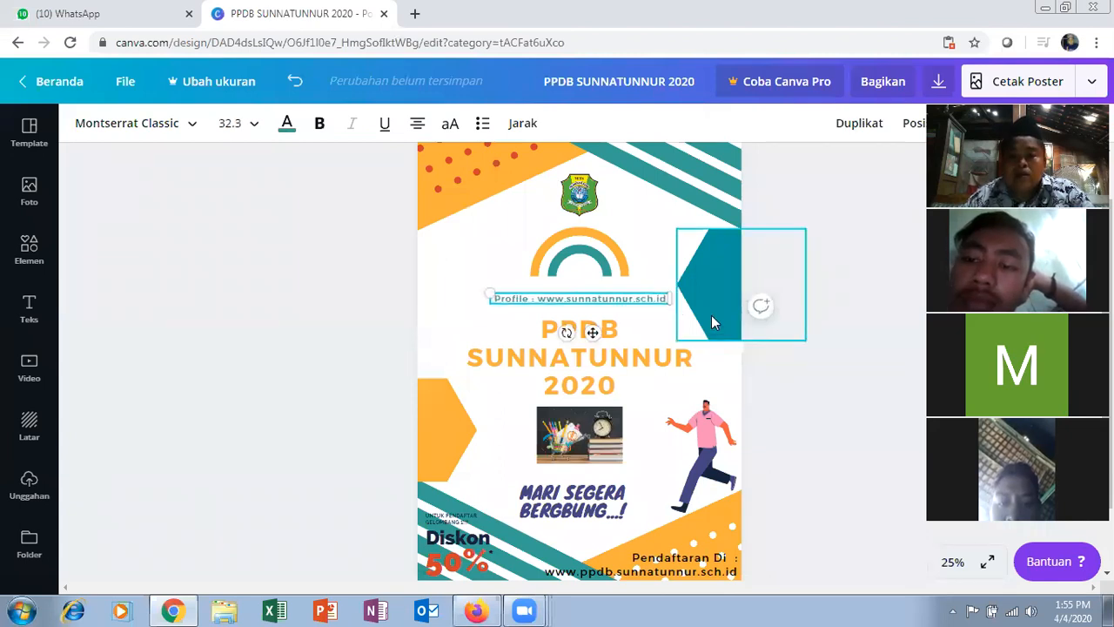
{"action": "left_click", "coordinate": [766, 348]}
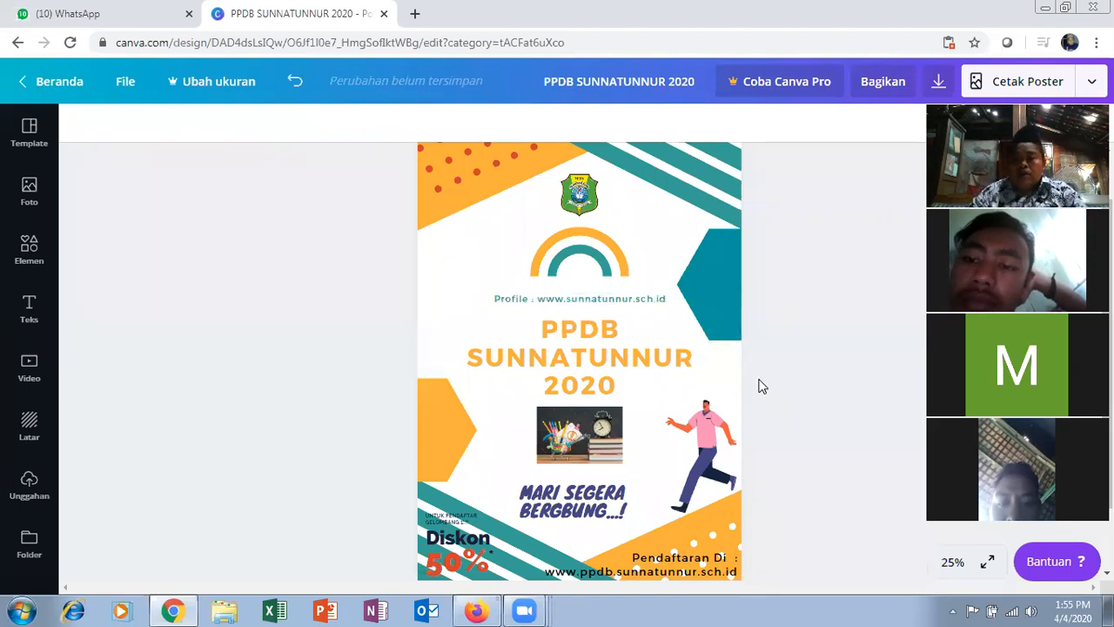
{"action": "scroll", "coordinate": [758, 389], "scroll_direction": "down", "scroll_amount": 1}
{"action": "scroll", "coordinate": [296, 338], "scroll_direction": "up", "scroll_amount": 2}
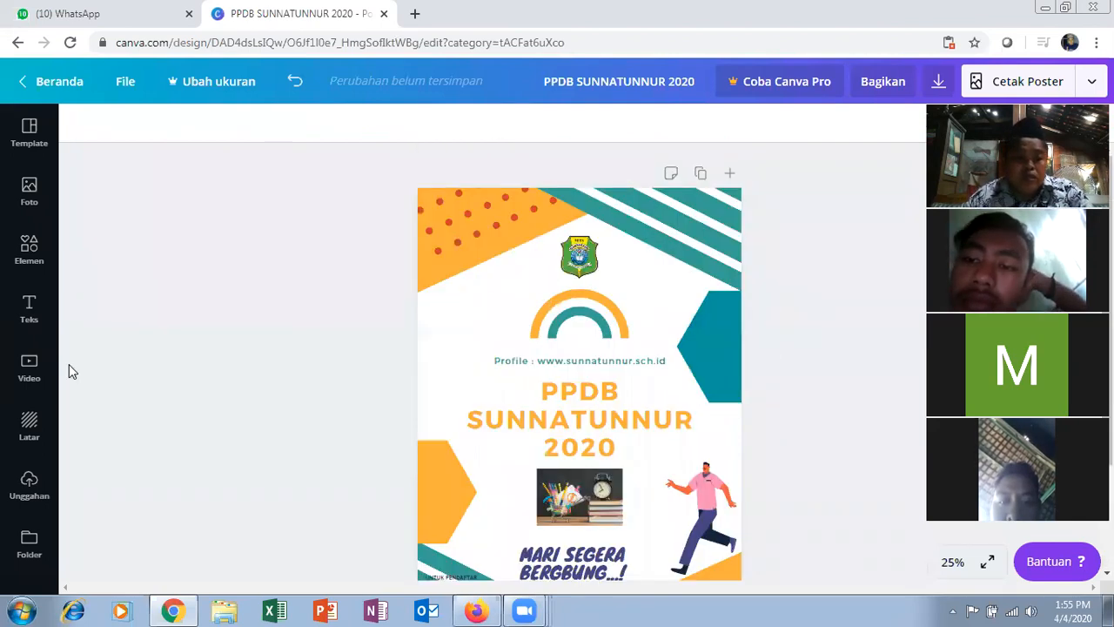
- Open the stock video library and look at its clip categories
{"action": "left_click", "coordinate": [39, 396]}
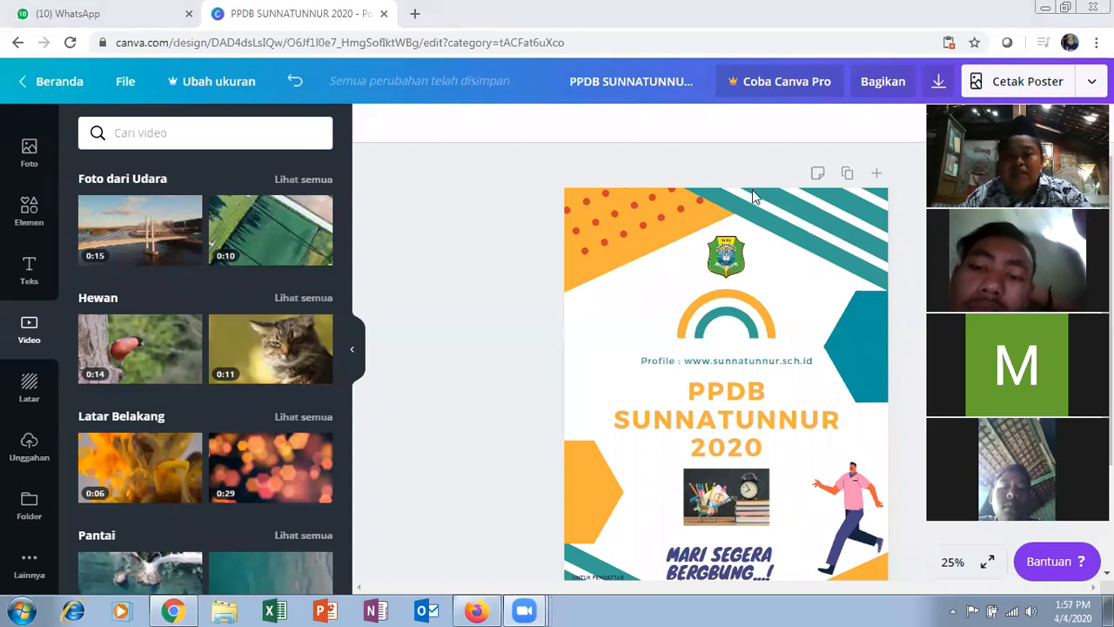
{"action": "left_click_drag", "start_coordinate": [708, 229], "coordinate": [551, 324]}
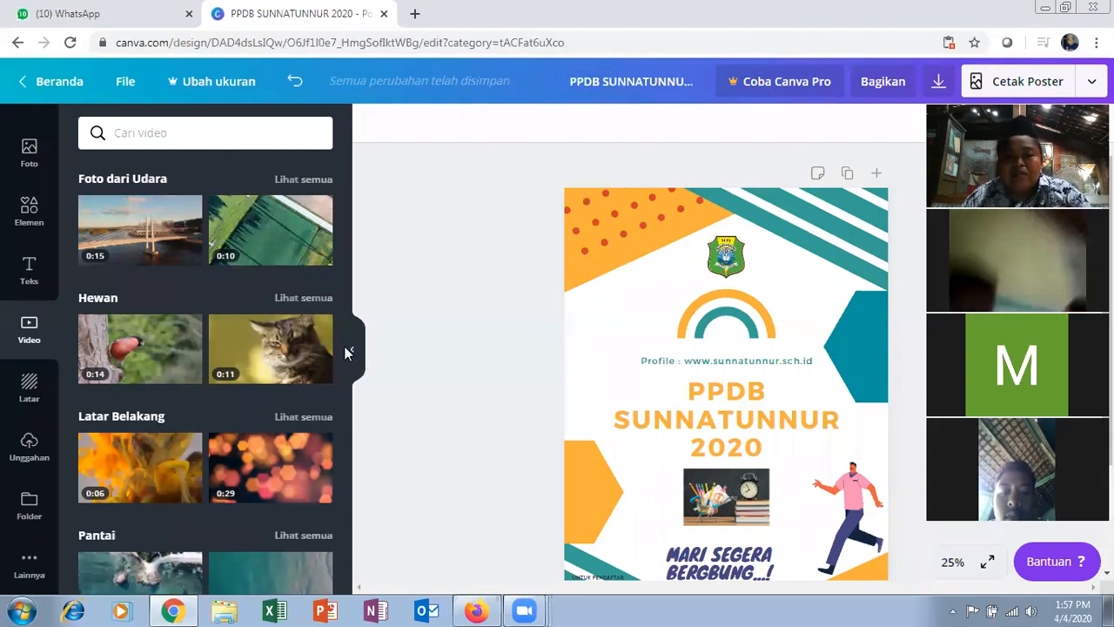
- Apply the multicoloured smoke image from the background library as the poster's background
{"action": "left_click", "coordinate": [35, 390]}
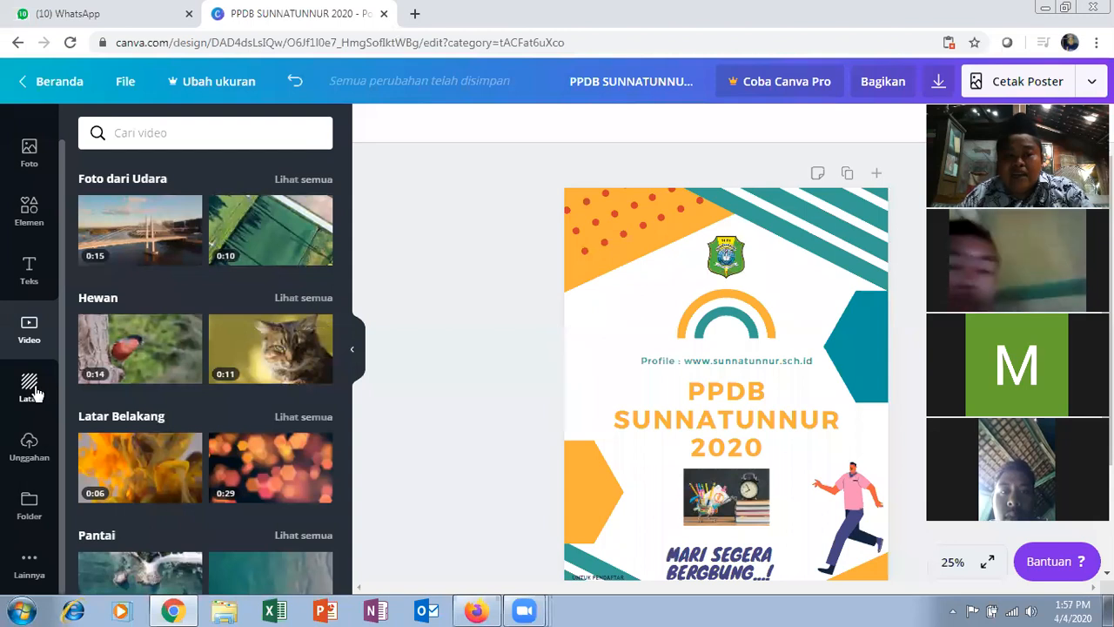
{"action": "scroll", "coordinate": [273, 364], "scroll_direction": "down", "scroll_amount": 1}
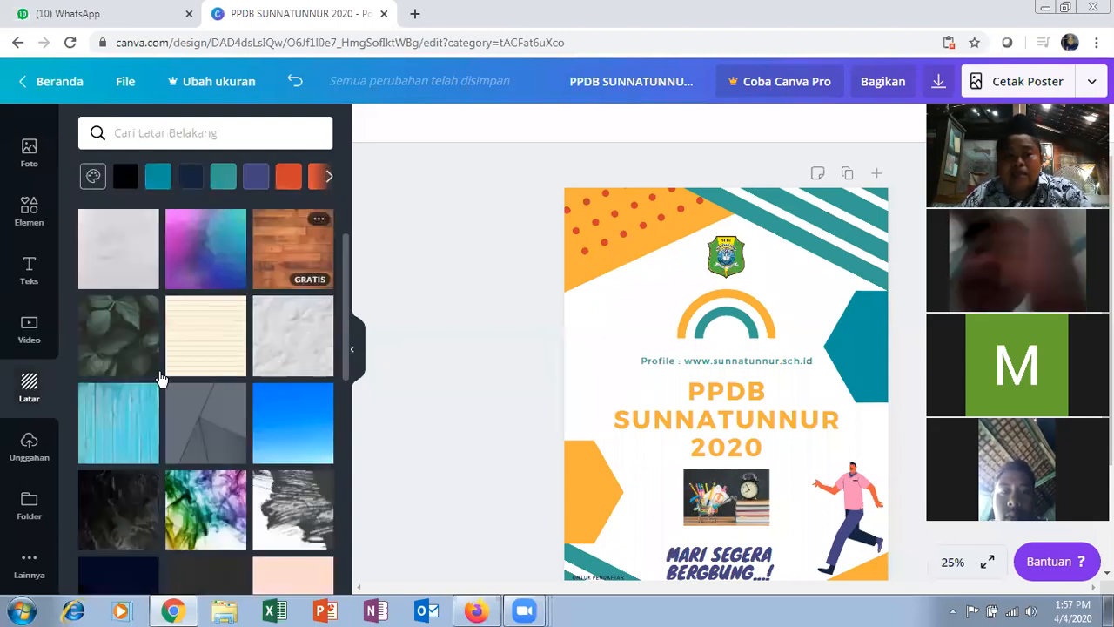
{"action": "left_click", "coordinate": [209, 522]}
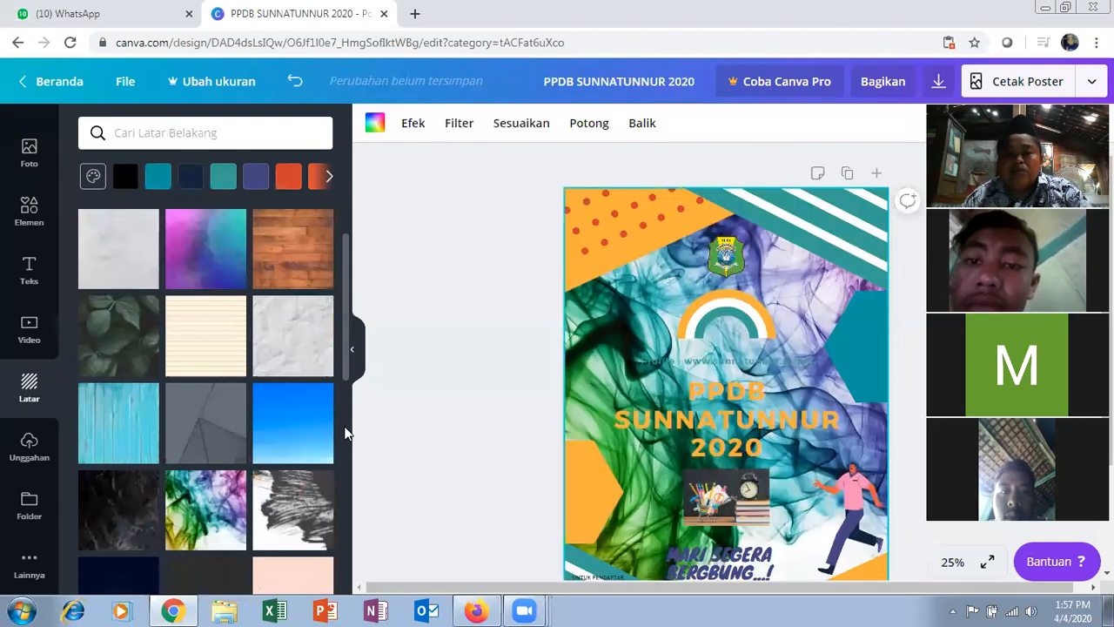
{"action": "scroll", "coordinate": [334, 426], "scroll_direction": "down", "scroll_amount": 1}
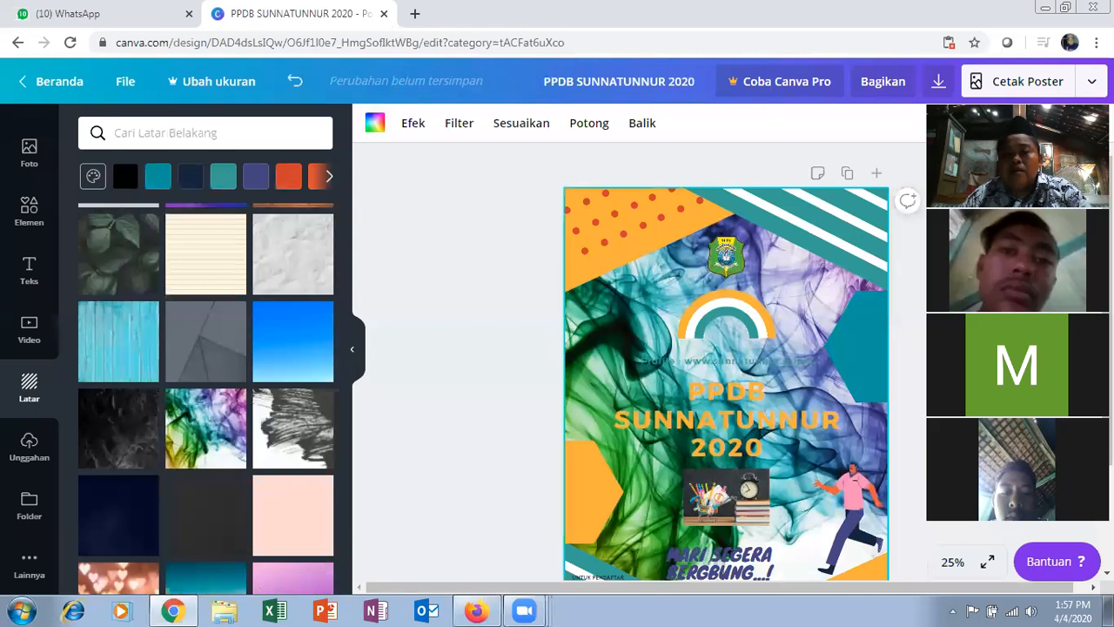
- Try the crumpled paper, wooden plank and white brick images from the background library on the poster
{"action": "scroll", "coordinate": [727, 368], "scroll_direction": "down", "scroll_amount": 1}
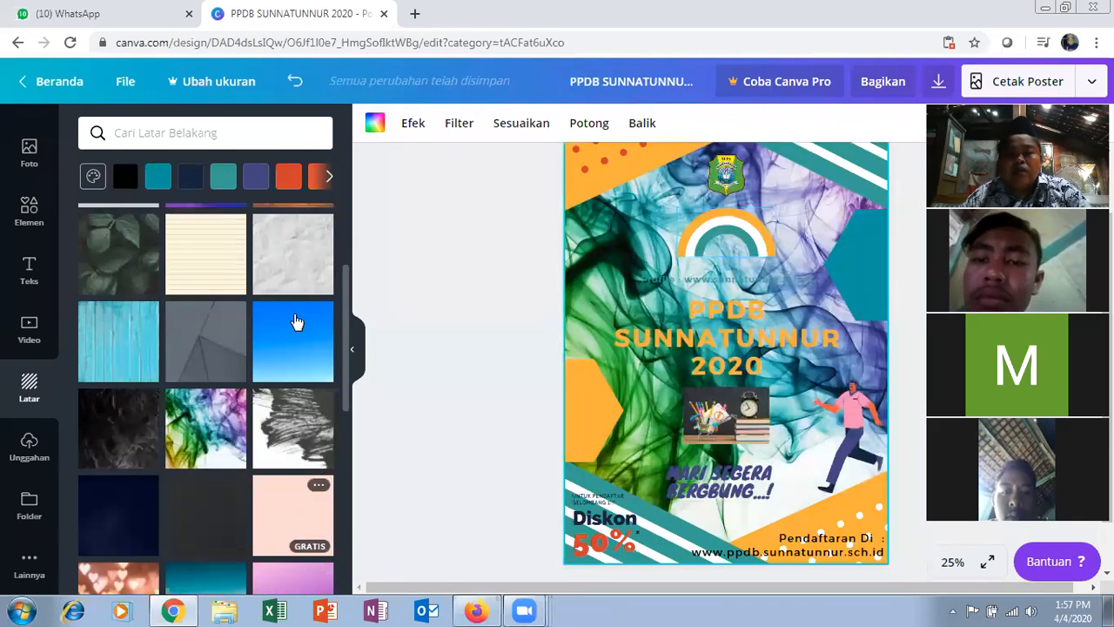
{"action": "left_click", "coordinate": [278, 265]}
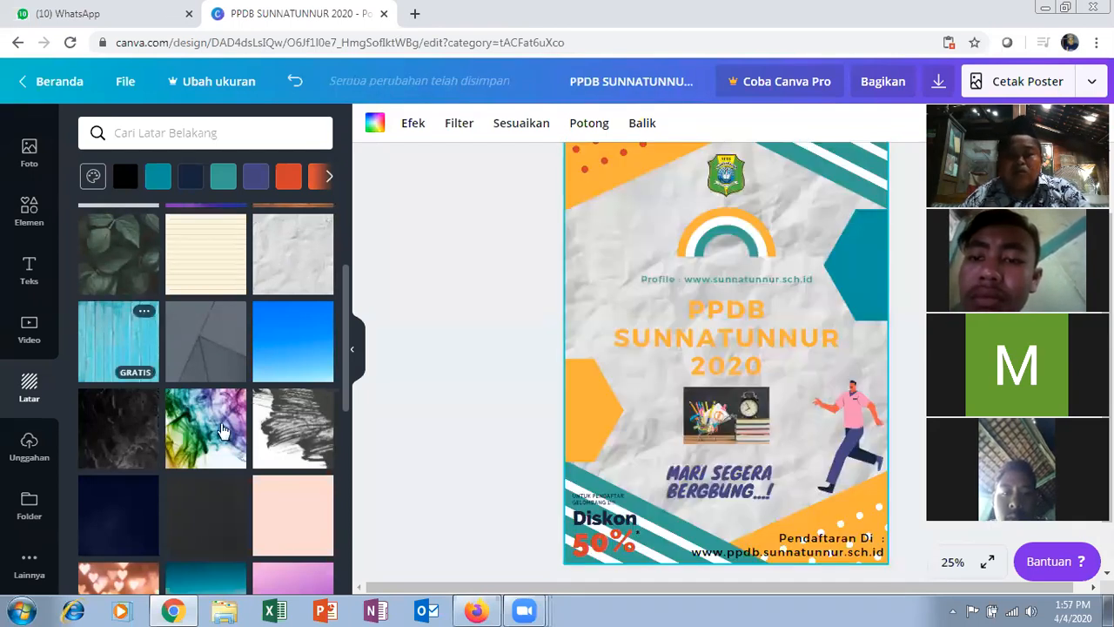
{"action": "scroll", "coordinate": [225, 426], "scroll_direction": "up", "scroll_amount": 1}
{"action": "scroll", "coordinate": [313, 339], "scroll_direction": "up", "scroll_amount": 1}
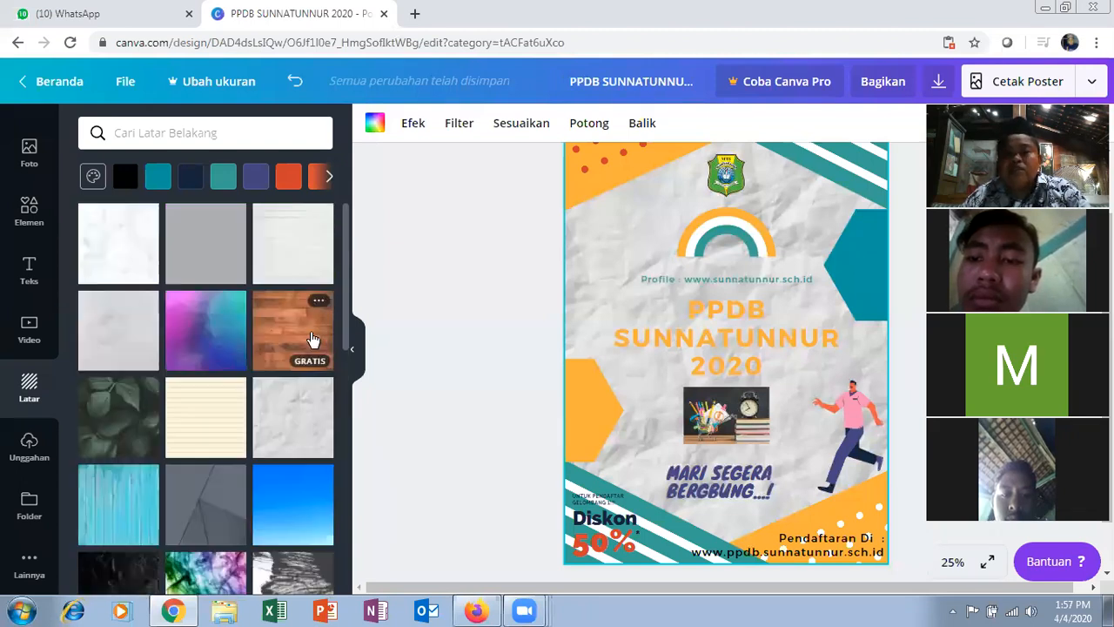
{"action": "left_click", "coordinate": [314, 339]}
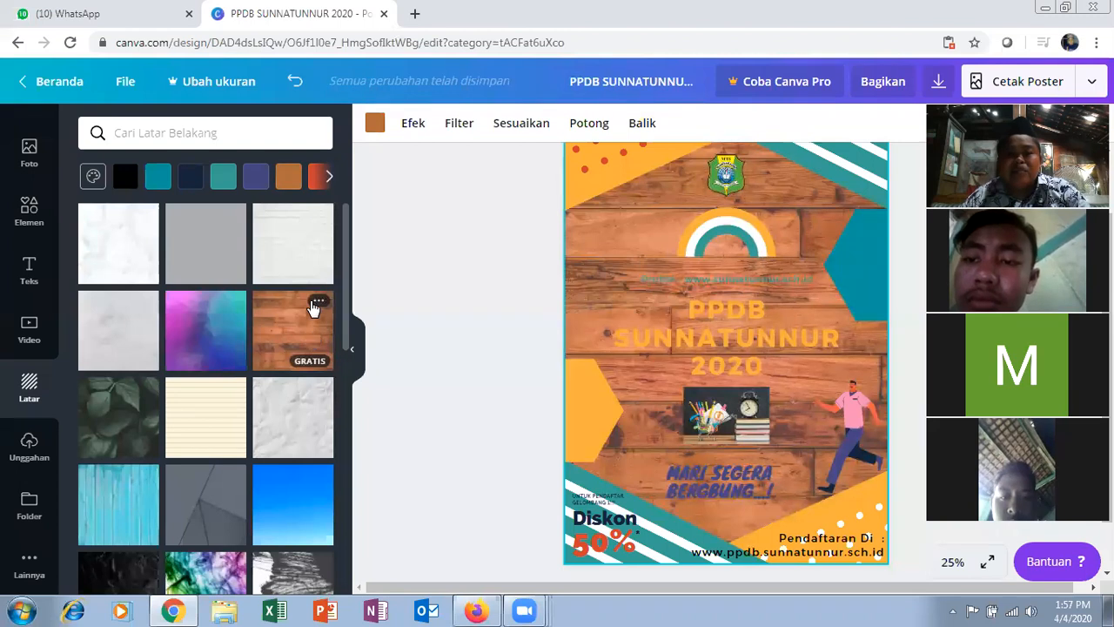
{"action": "left_click", "coordinate": [296, 249]}
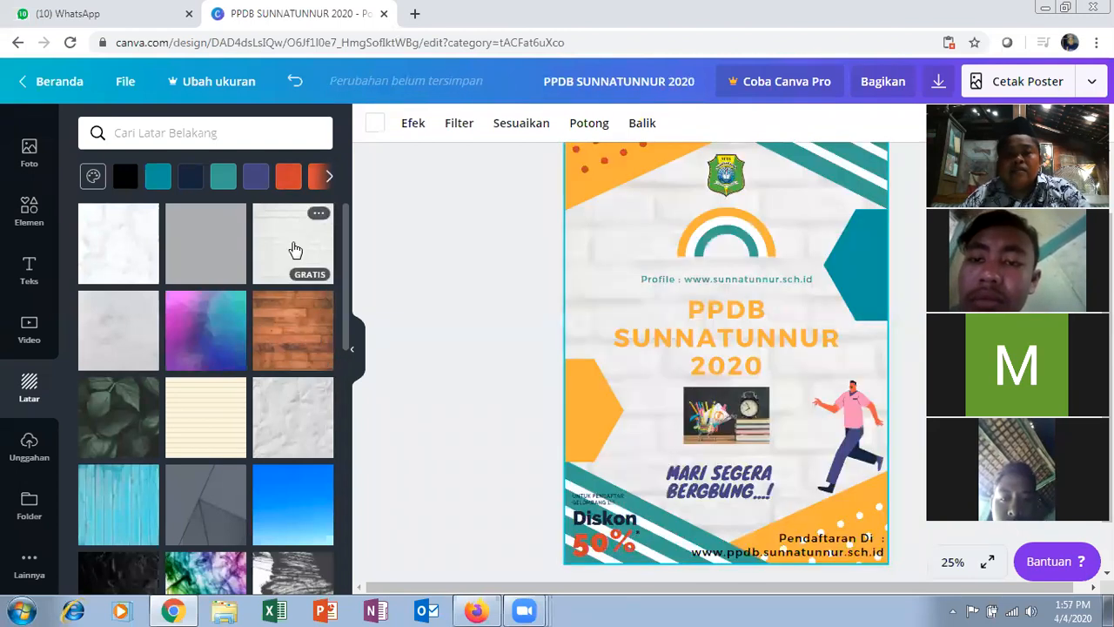
{"action": "left_click", "coordinate": [140, 245]}
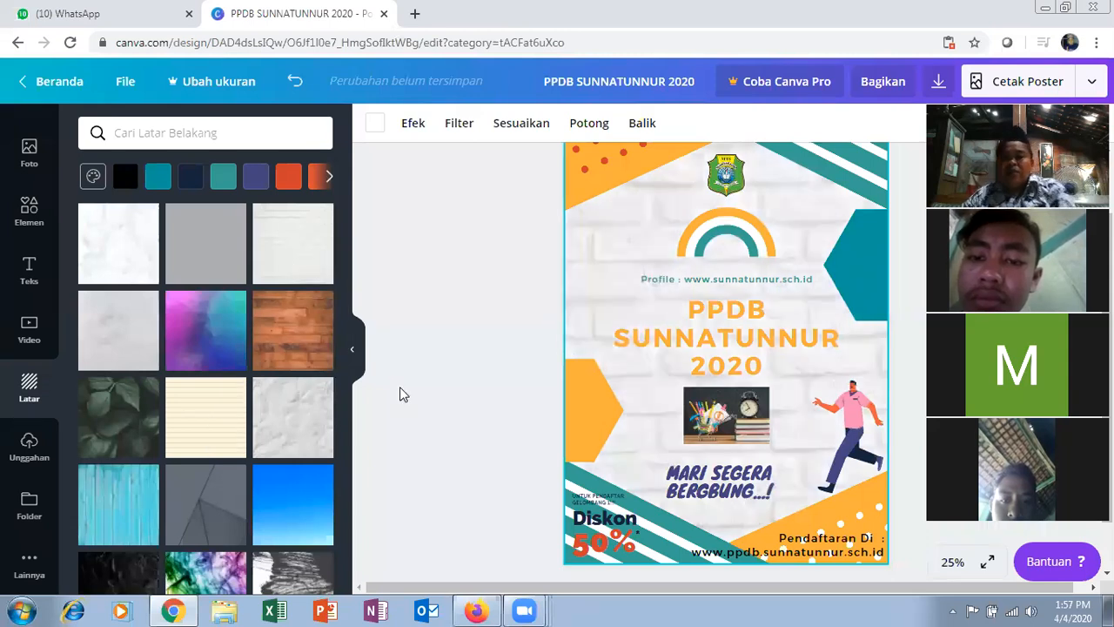
- Look further through the background library and try the black-and-white brush stroke image as the poster's background
{"action": "scroll", "coordinate": [386, 346], "scroll_direction": "down", "scroll_amount": 1}
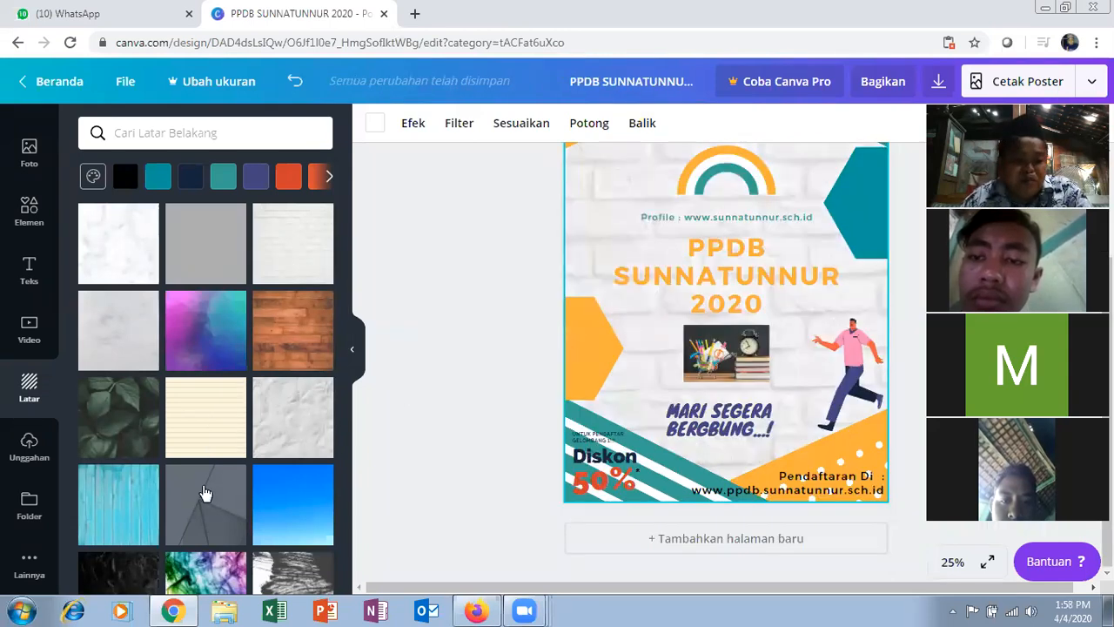
{"action": "scroll", "coordinate": [279, 494], "scroll_direction": "down", "scroll_amount": 2}
{"action": "scroll", "coordinate": [208, 437], "scroll_direction": "down", "scroll_amount": 1}
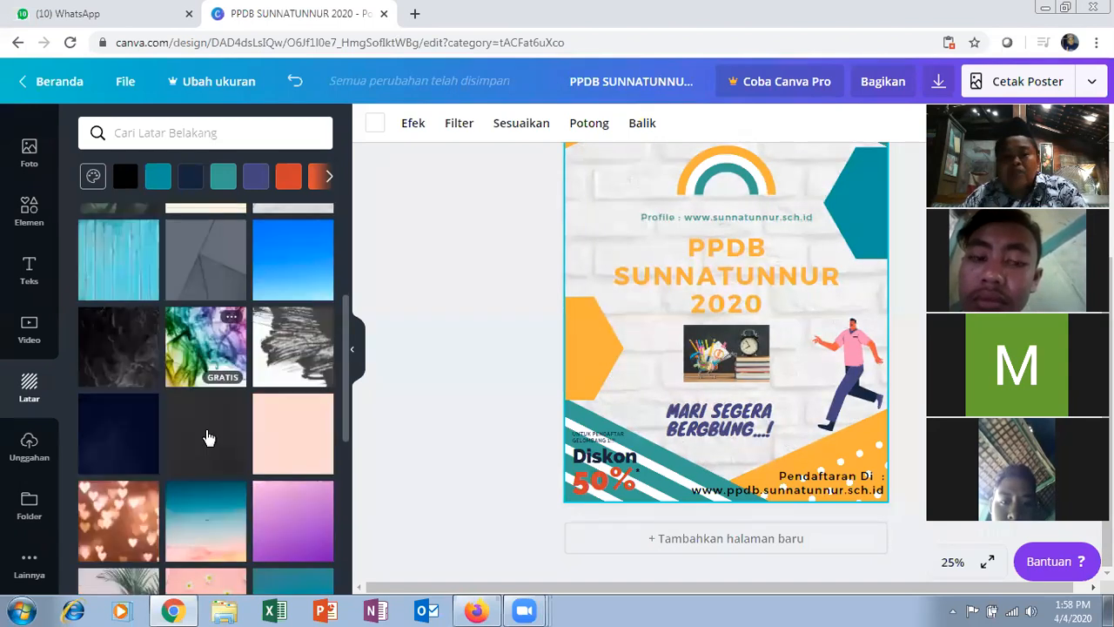
{"action": "scroll", "coordinate": [208, 437], "scroll_direction": "down", "scroll_amount": 1}
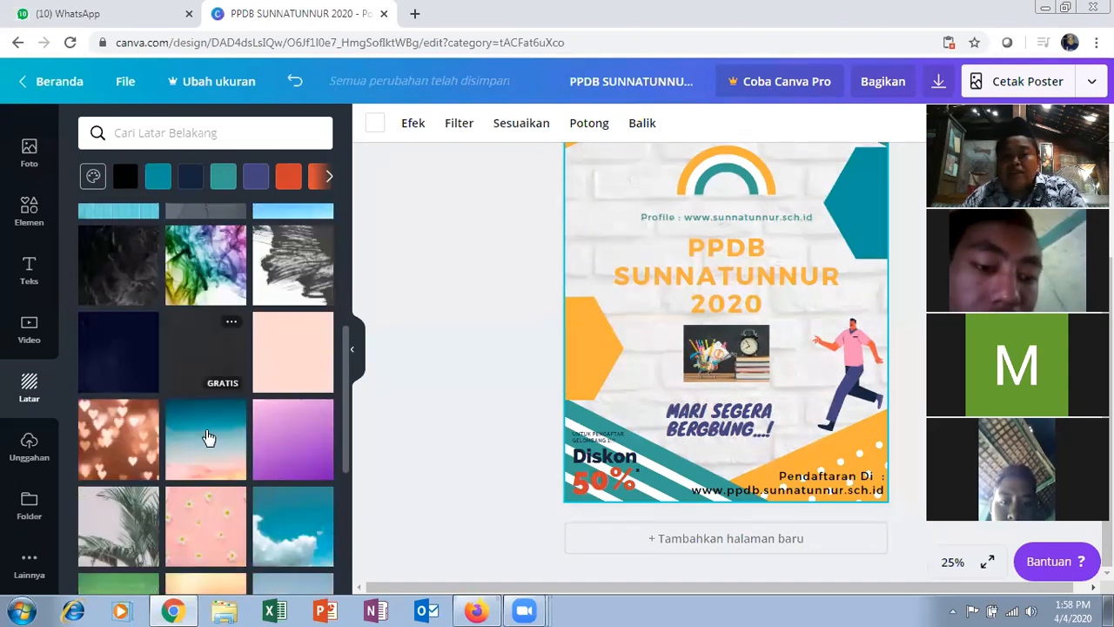
{"action": "scroll", "coordinate": [293, 282], "scroll_direction": "up", "scroll_amount": 2}
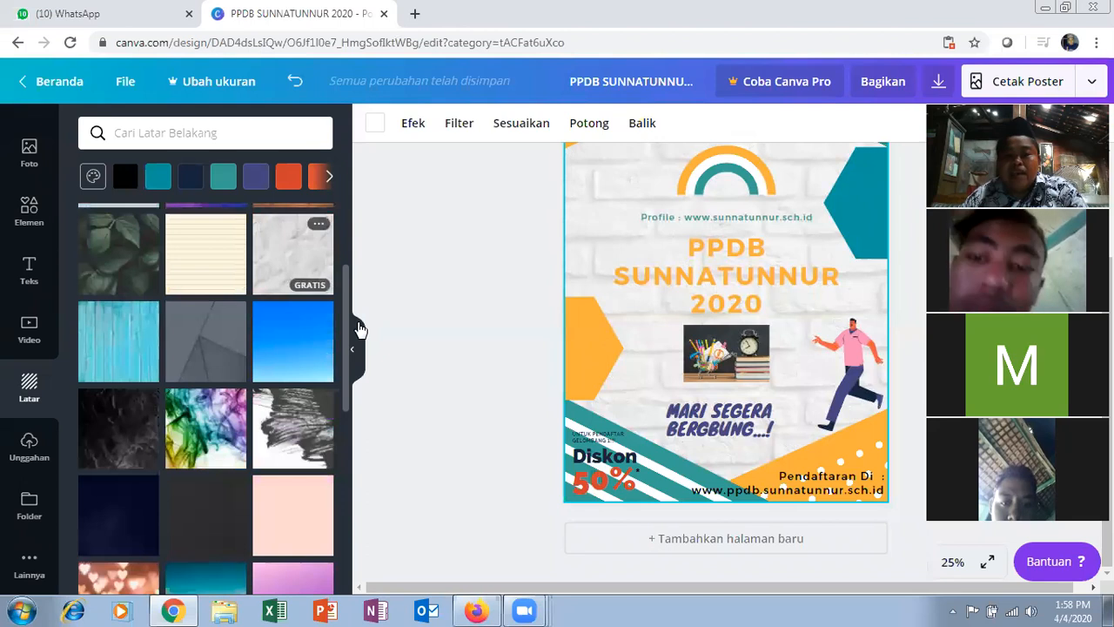
{"action": "scroll", "coordinate": [662, 280], "scroll_direction": "up", "scroll_amount": 2}
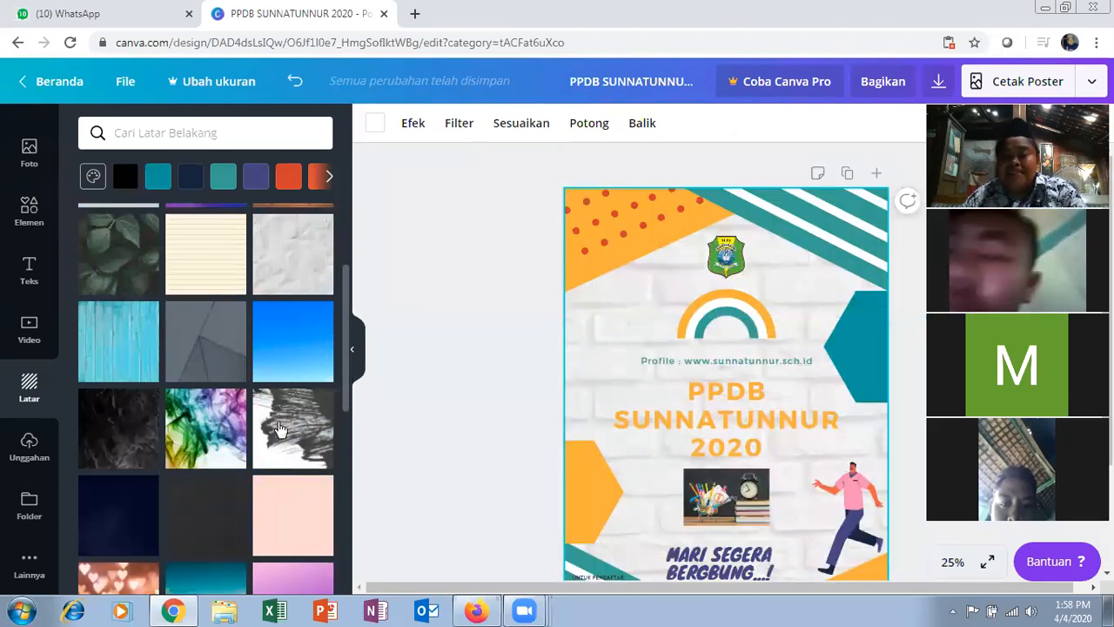
{"action": "scroll", "coordinate": [278, 417], "scroll_direction": "down", "scroll_amount": 1}
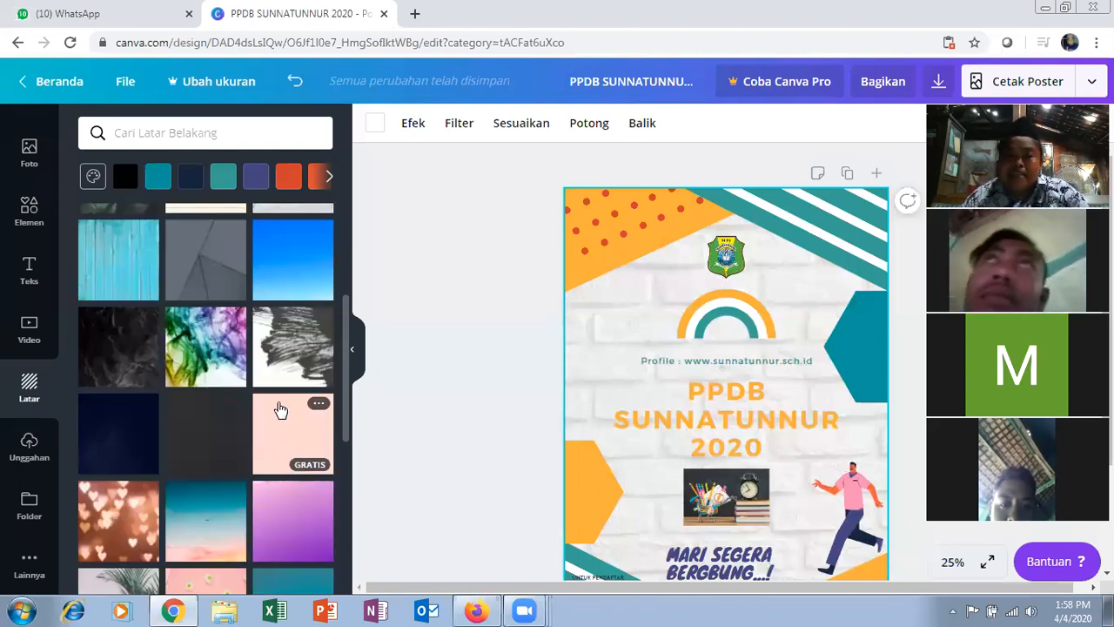
{"action": "left_click", "coordinate": [297, 352]}
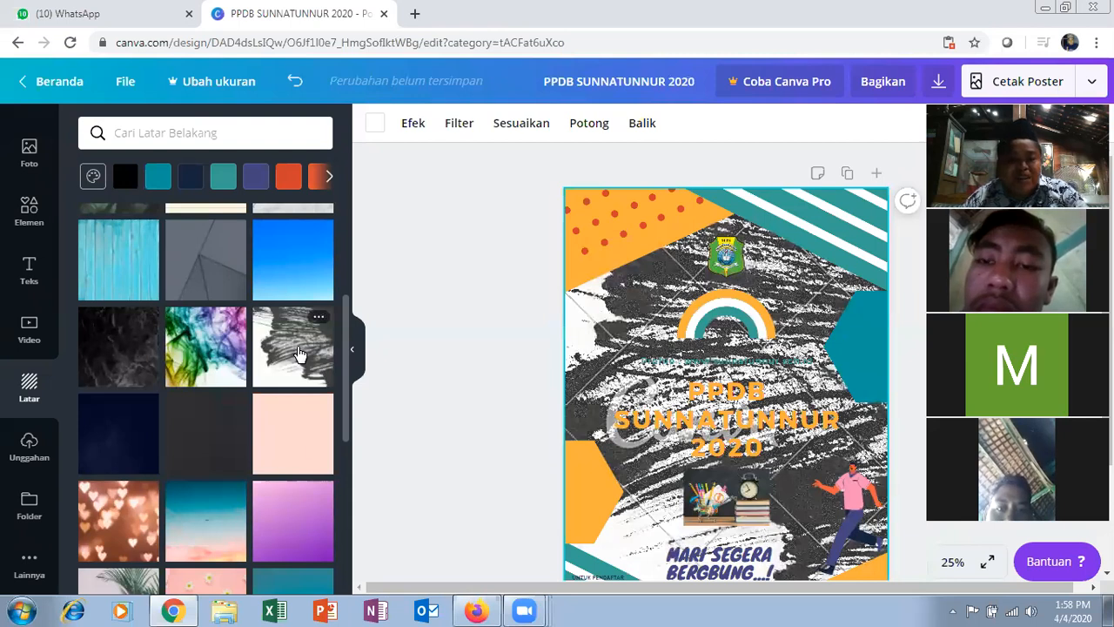
- Apply the blue sky with white clouds image from the background library as the poster's background
{"action": "scroll", "coordinate": [207, 409], "scroll_direction": "down", "scroll_amount": 1}
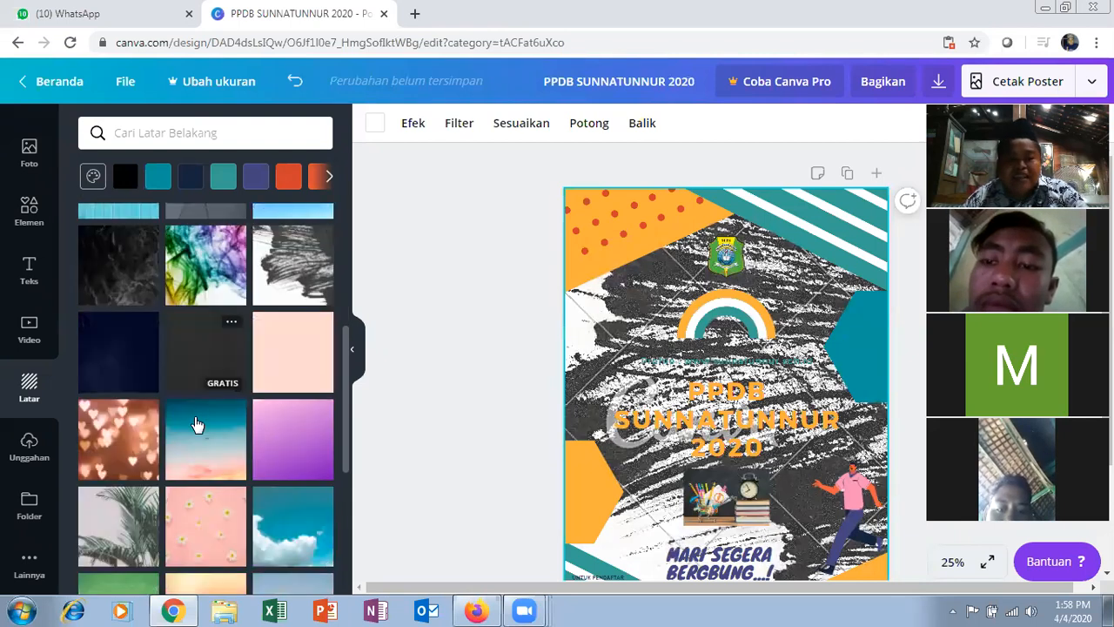
{"action": "scroll", "coordinate": [261, 487], "scroll_direction": "down", "scroll_amount": 1}
{"action": "left_click", "coordinate": [286, 442]}
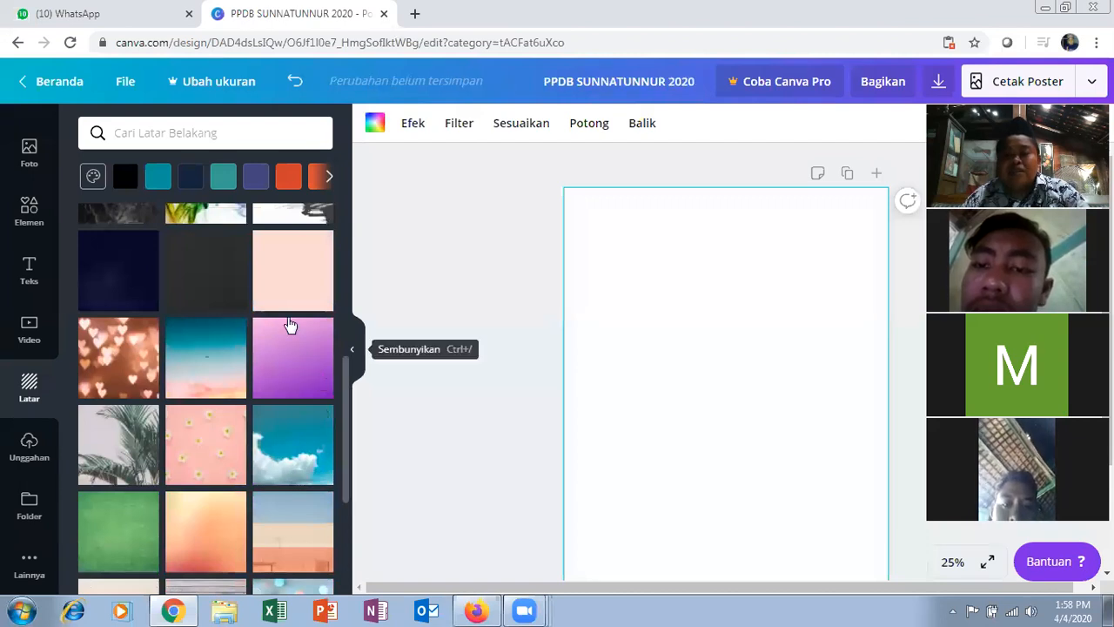
{"action": "scroll", "coordinate": [546, 331], "scroll_direction": "down", "scroll_amount": 2}
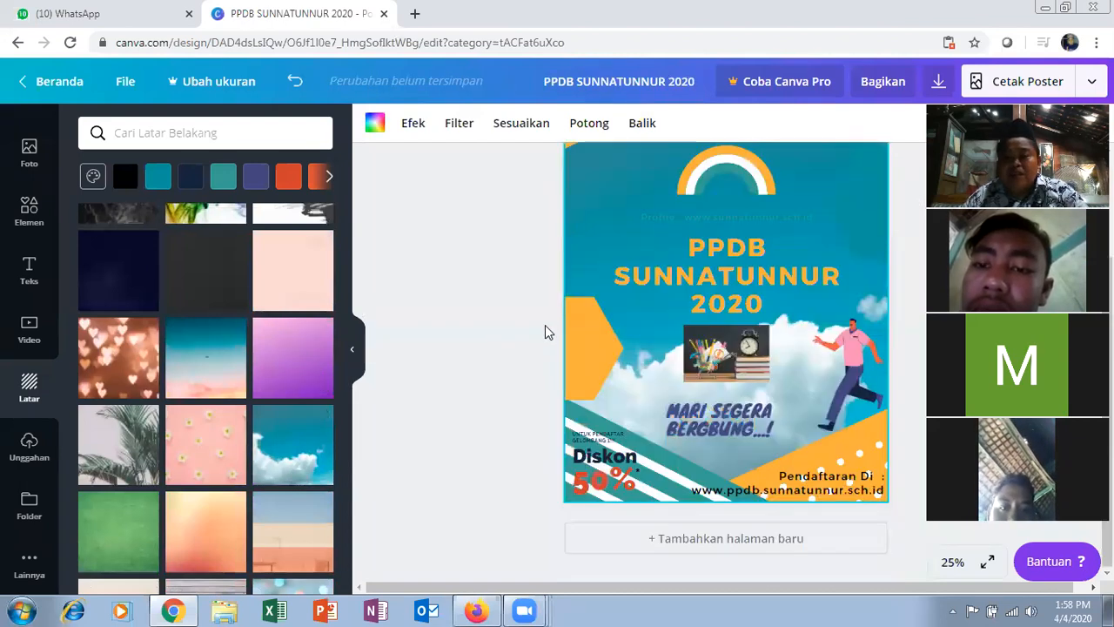
{"action": "scroll", "coordinate": [546, 329], "scroll_direction": "up", "scroll_amount": 2}
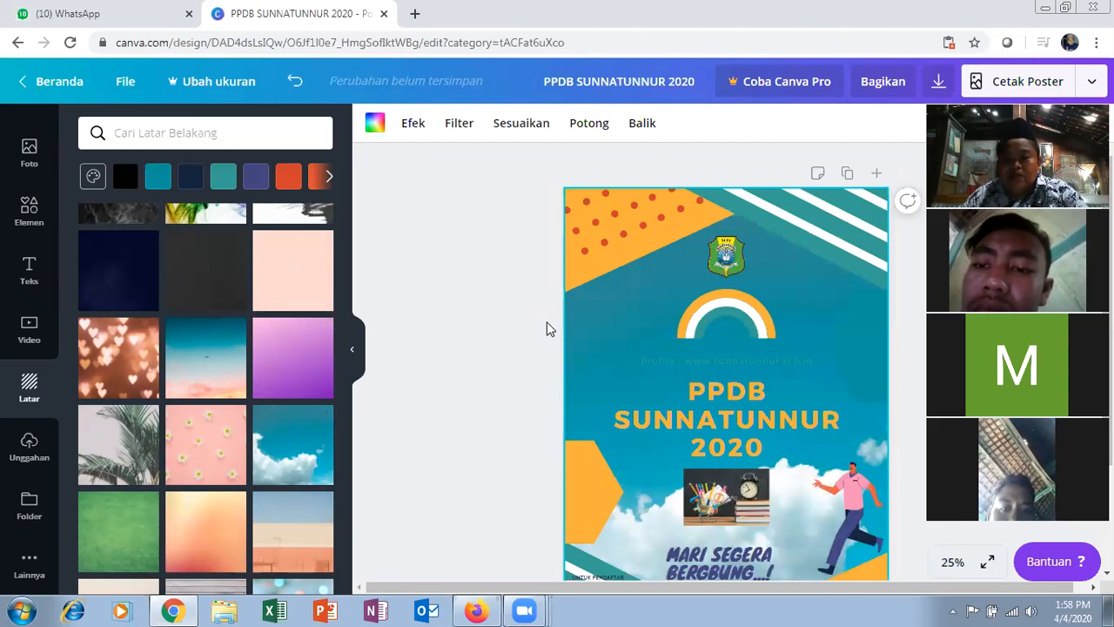
- Recolour the teal hexagon at the poster's right edge to the red-orange document colour
{"action": "scroll", "coordinate": [862, 267], "scroll_direction": "down", "scroll_amount": 1}
{"action": "left_click", "coordinate": [862, 262]}
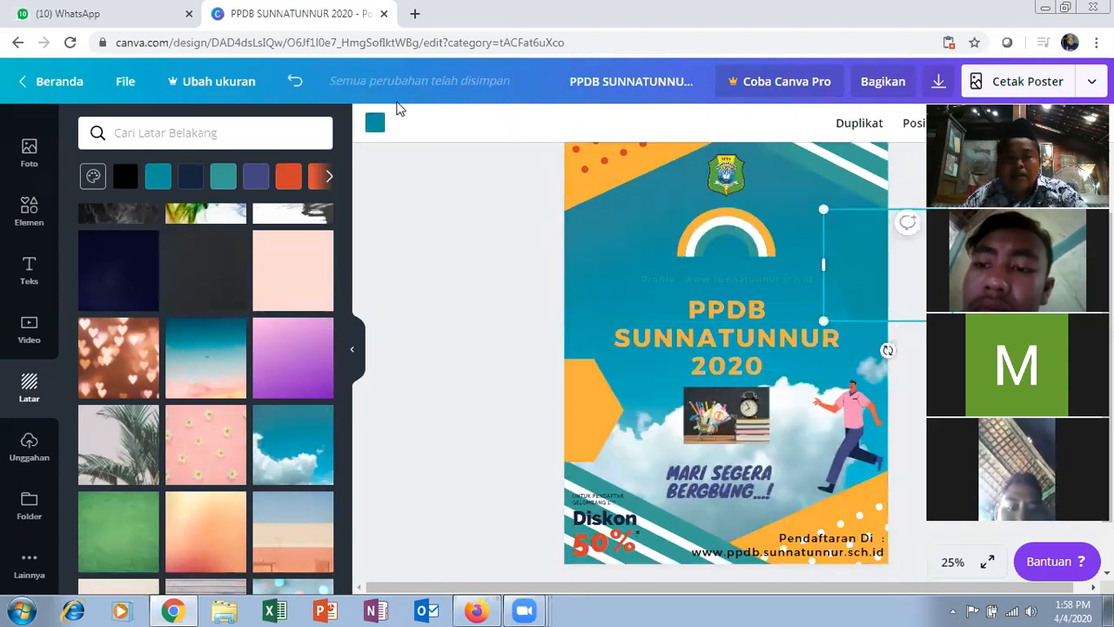
{"action": "left_click", "coordinate": [377, 123]}
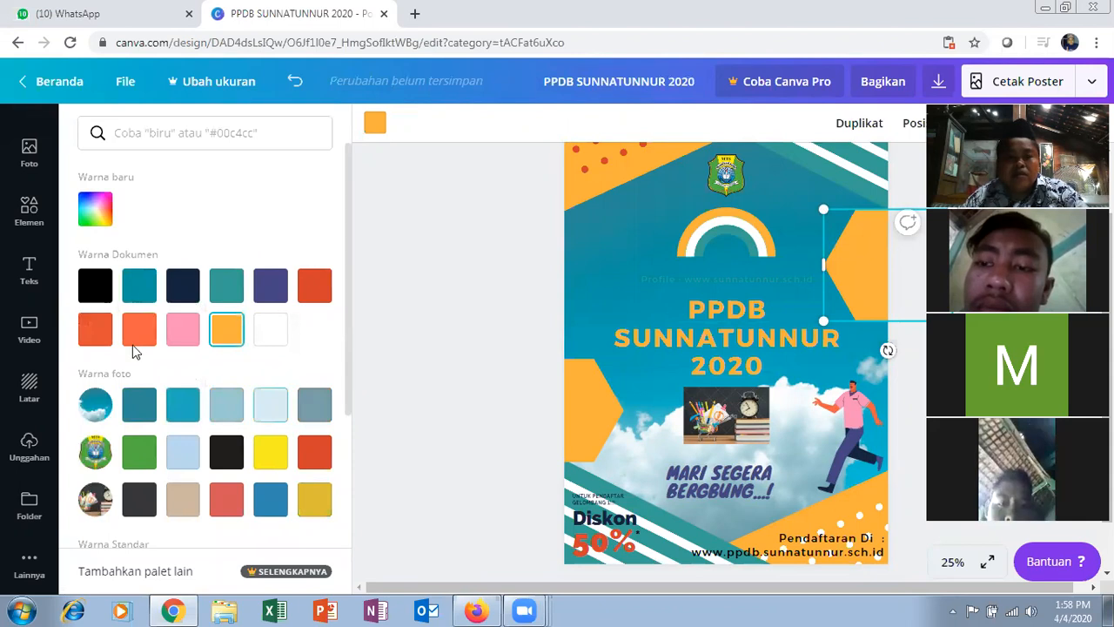
{"action": "left_click", "coordinate": [95, 325]}
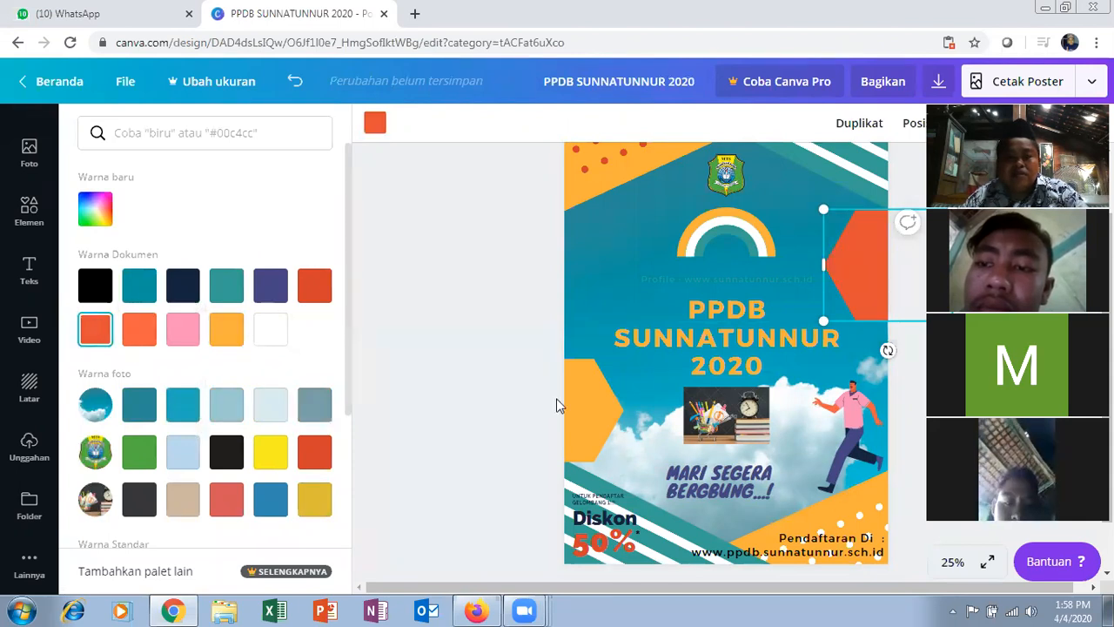
- Recolour the yellow-orange hexagon at the poster's left edge, trying blue and settling on the light red-orange document colour
{"action": "left_click", "coordinate": [591, 413]}
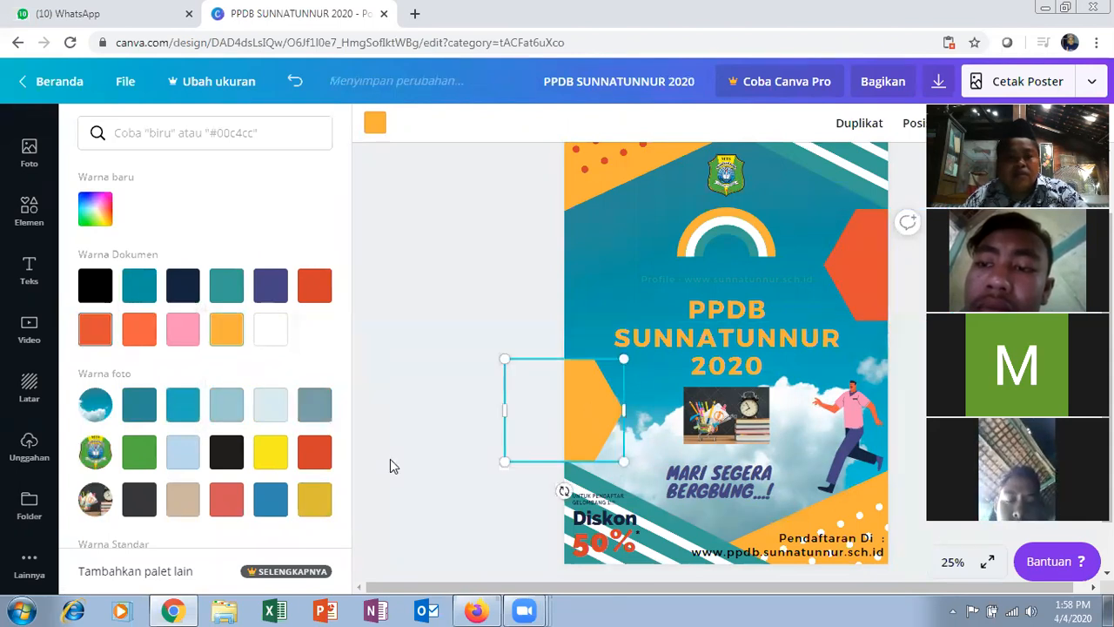
{"action": "left_click", "coordinate": [281, 498]}
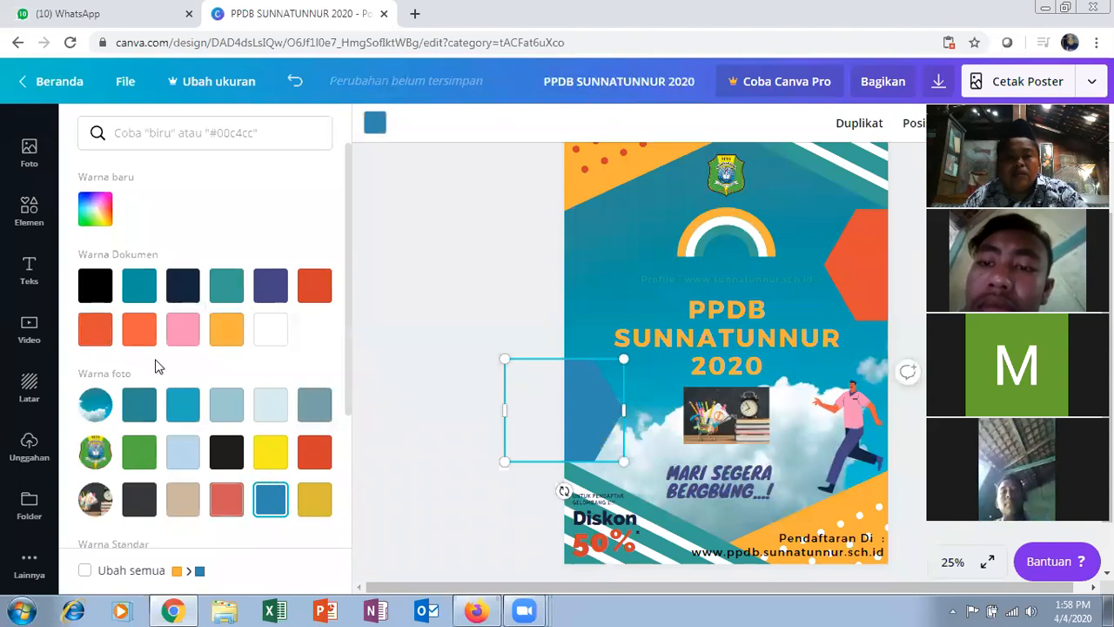
{"action": "left_click", "coordinate": [139, 335]}
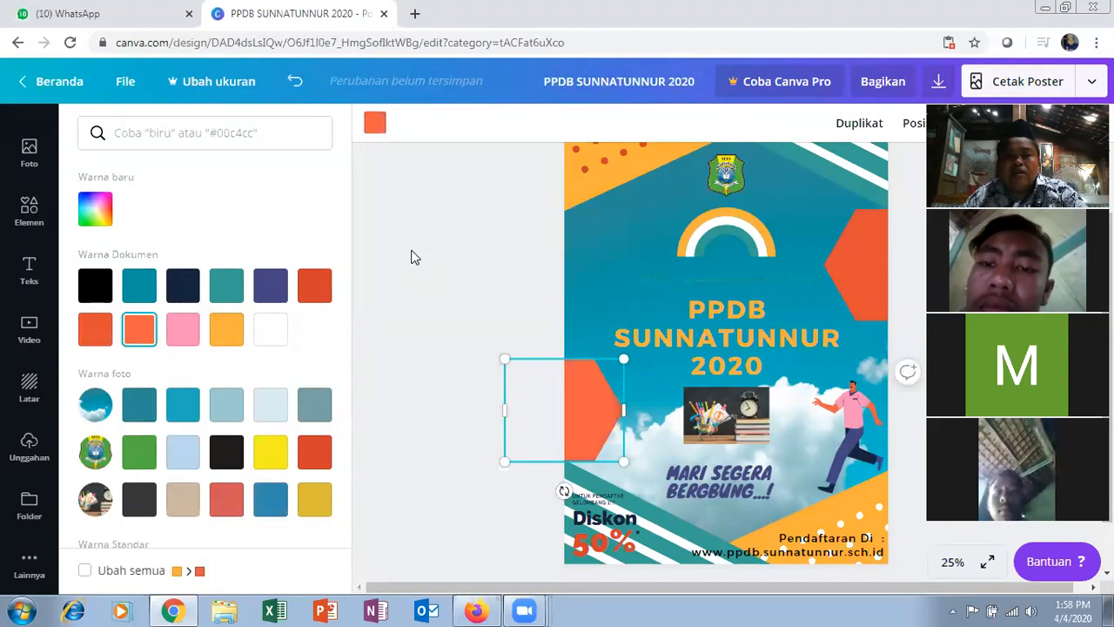
{"action": "left_click", "coordinate": [630, 277]}
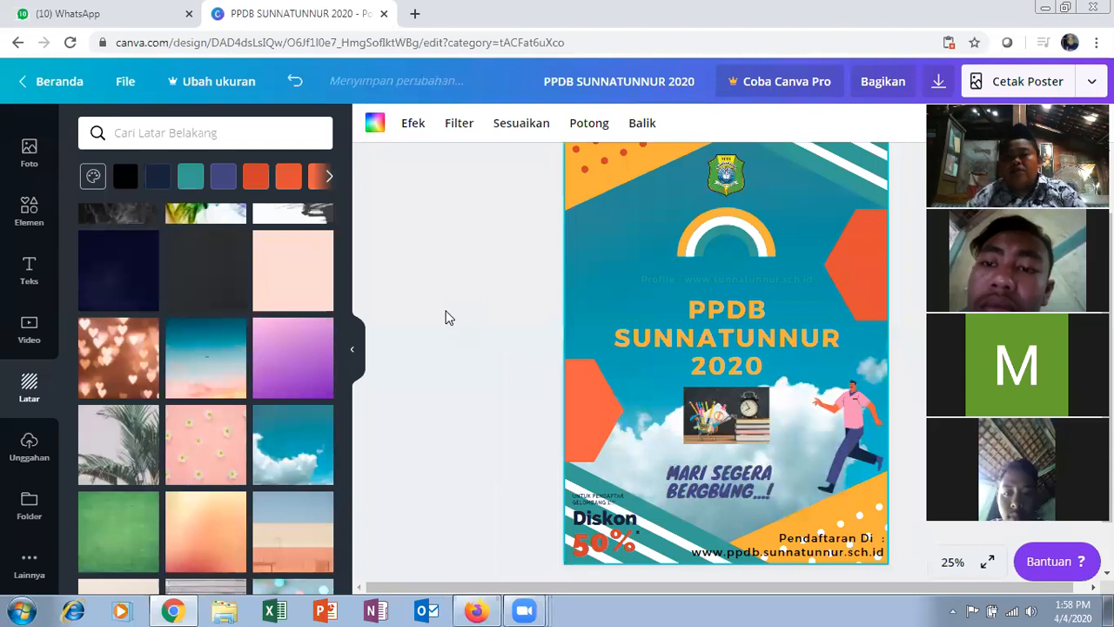
- Try the plain teal and purple document colours as the poster's background and undo the colour changes
{"action": "scroll", "coordinate": [445, 318], "scroll_direction": "up", "scroll_amount": 2}
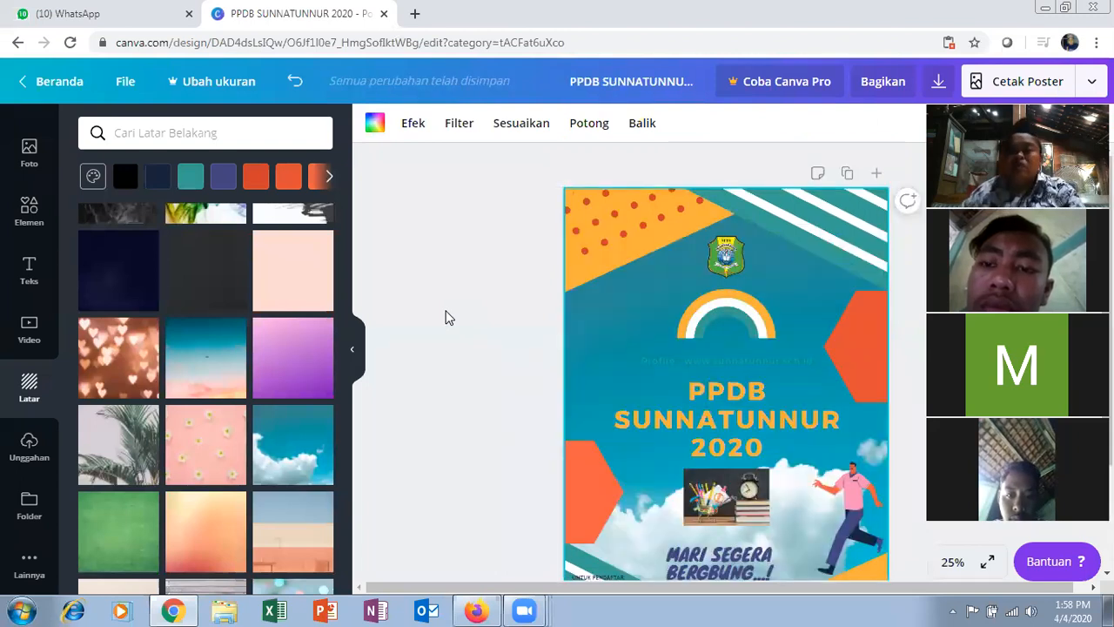
{"action": "left_click", "coordinate": [731, 318]}
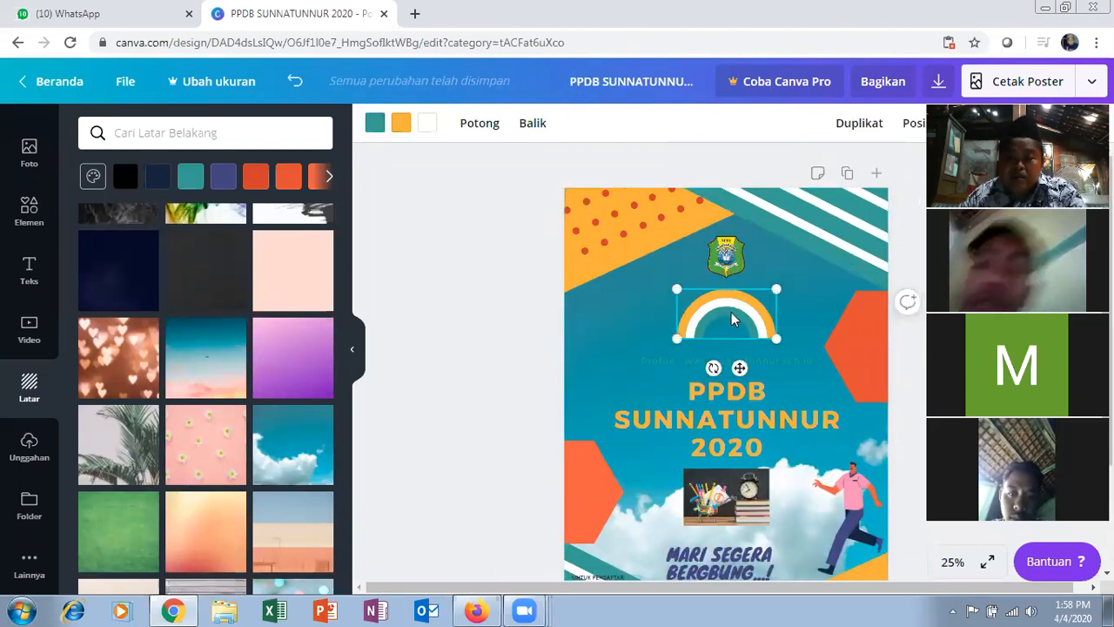
{"action": "double_click", "coordinate": [731, 319]}
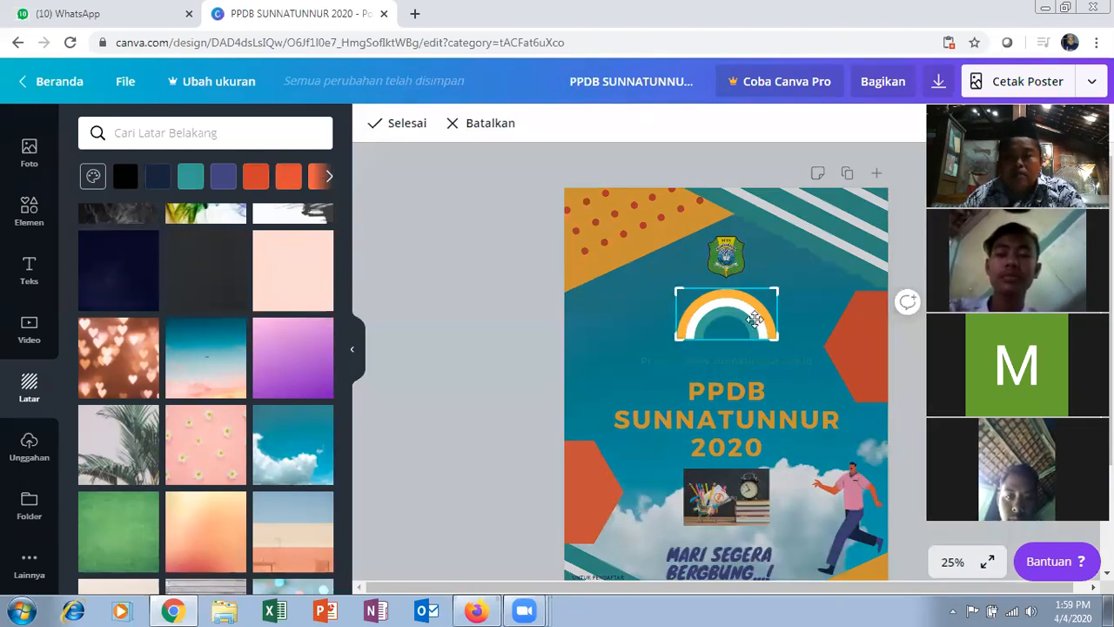
{"action": "left_click", "coordinate": [364, 166]}
{"action": "left_click", "coordinate": [192, 177]}
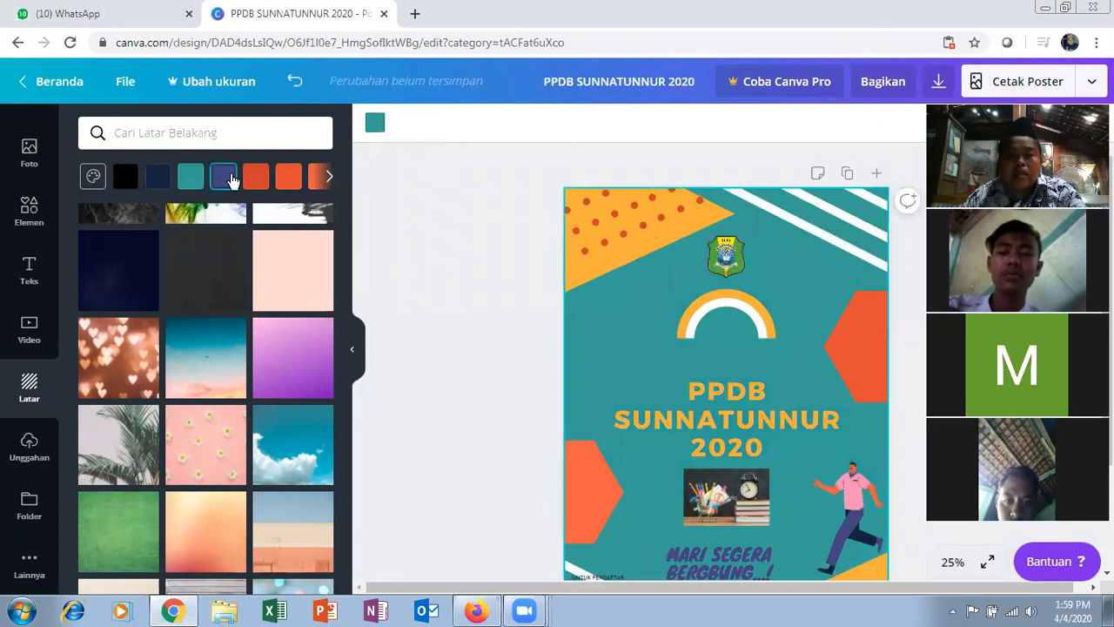
{"action": "left_click", "coordinate": [224, 177]}
{"action": "key", "text": "ctrl+z"}
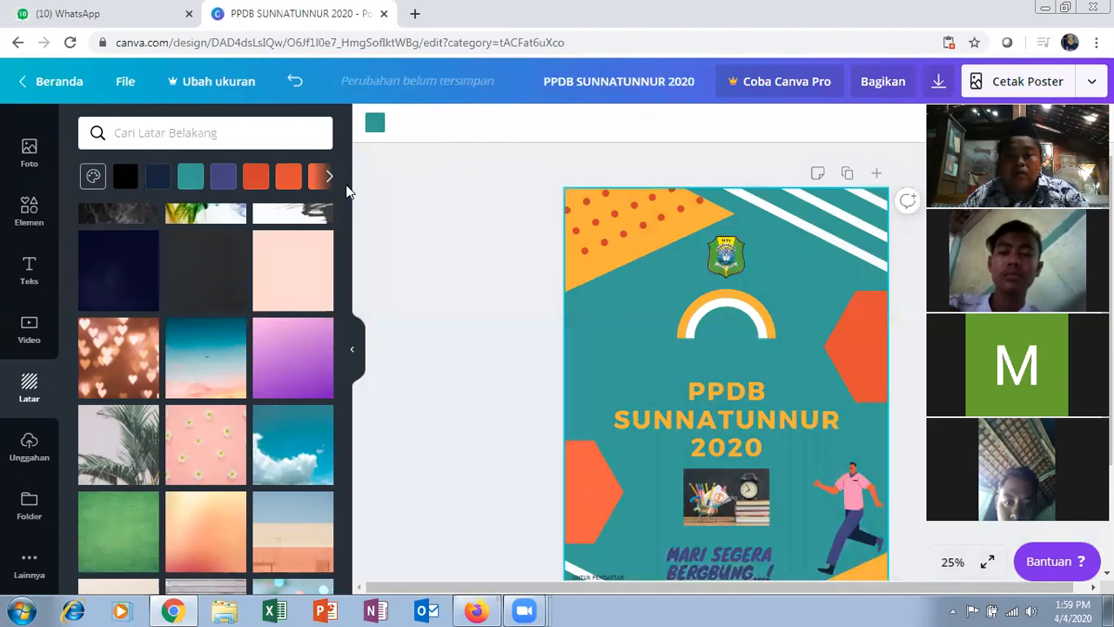
{"action": "key", "text": "ctrl+z"}
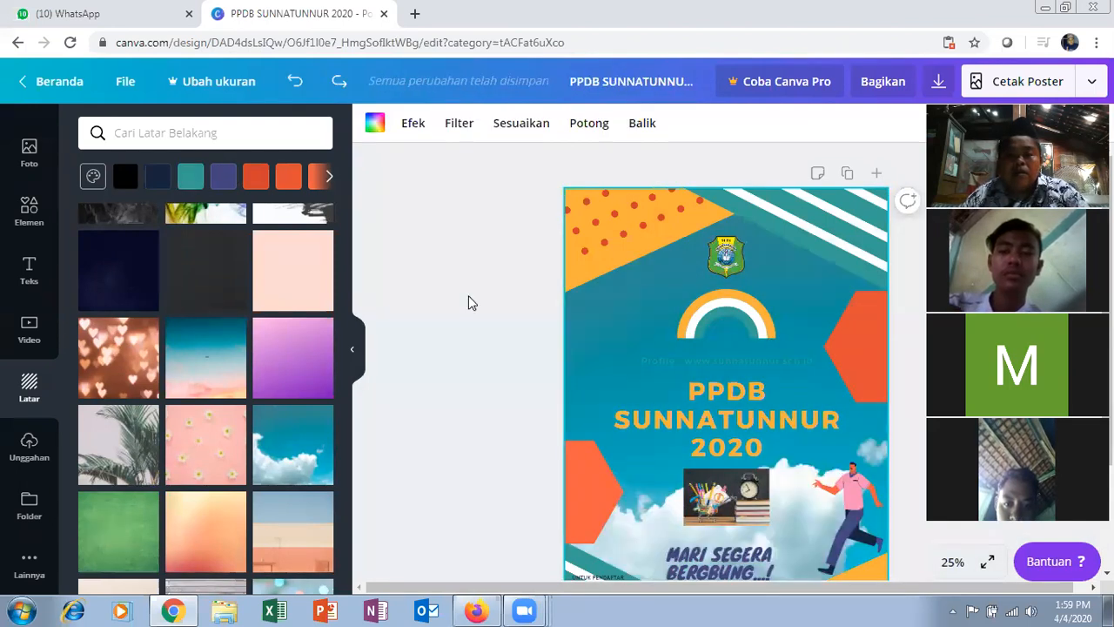
{"action": "left_click", "coordinate": [500, 281]}
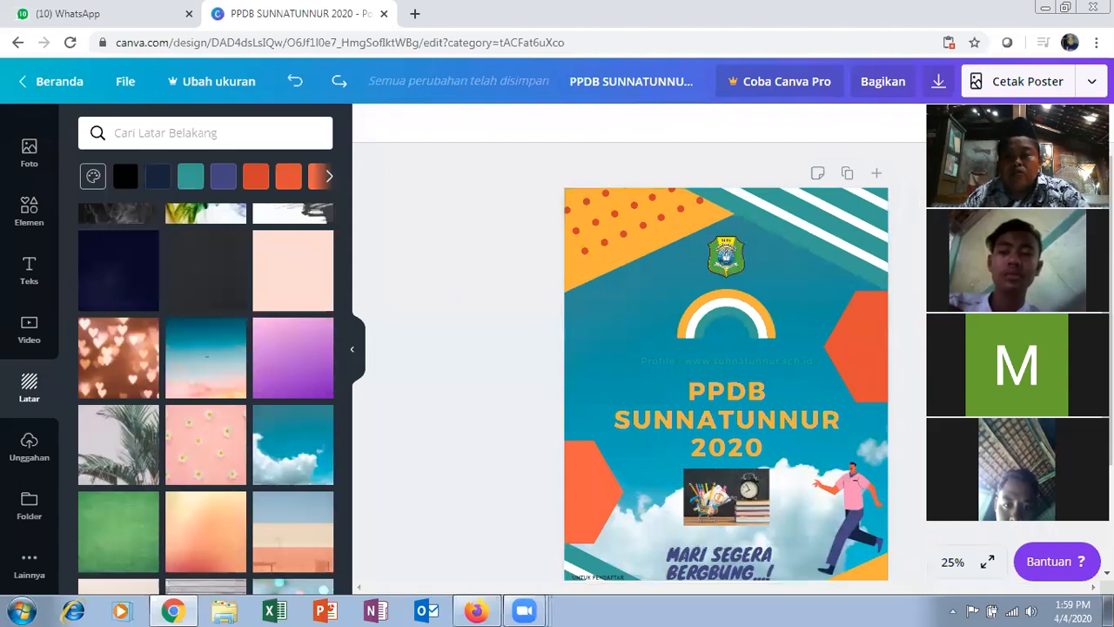
- Change the teal inner arc of the rainbow to the red photo colour taken from the logo
{"action": "left_click", "coordinate": [724, 324]}
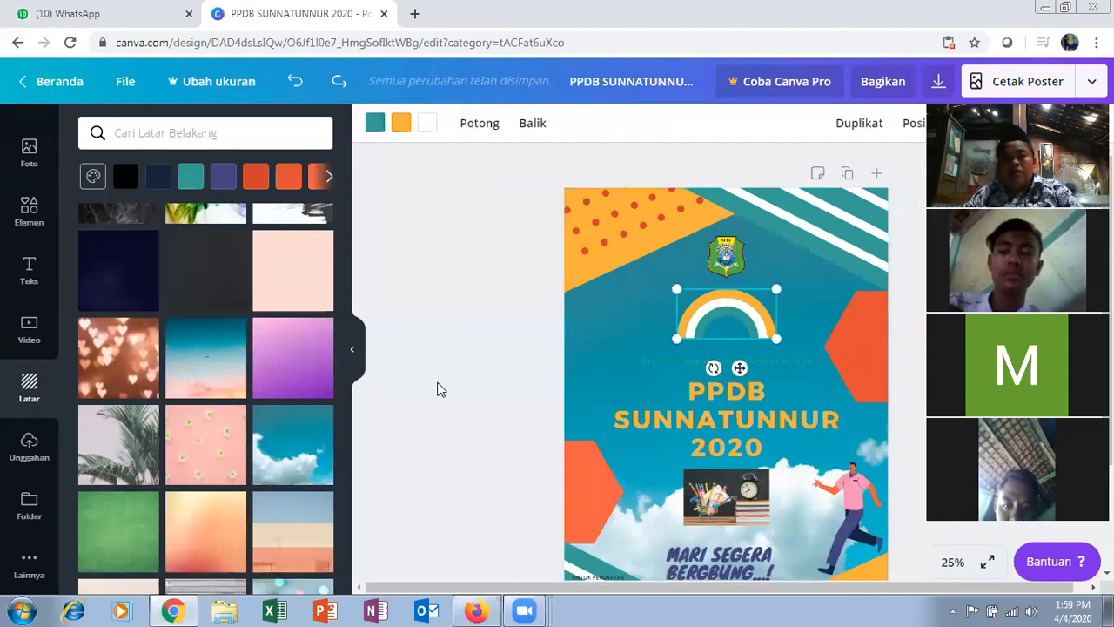
{"action": "left_click", "coordinate": [376, 126]}
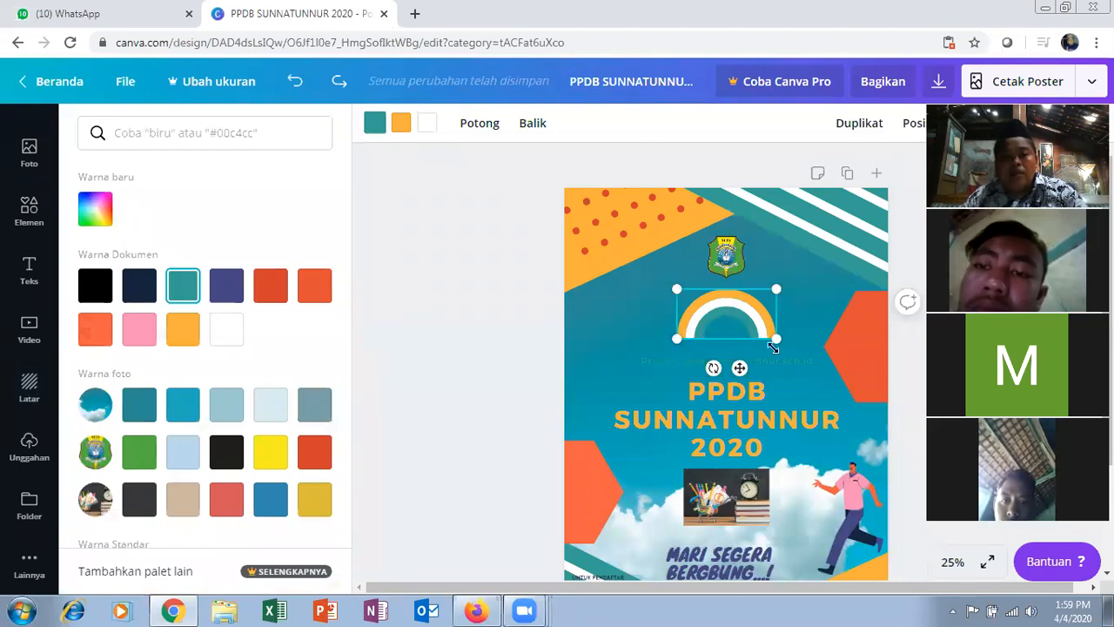
{"action": "left_click", "coordinate": [320, 457]}
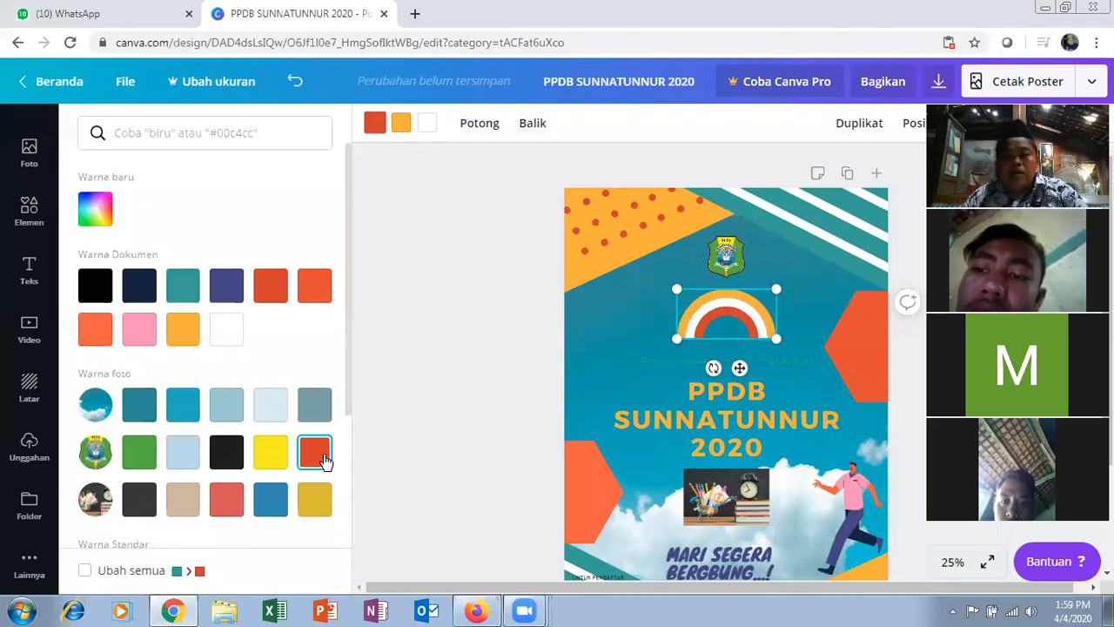
{"action": "left_click", "coordinate": [468, 334]}
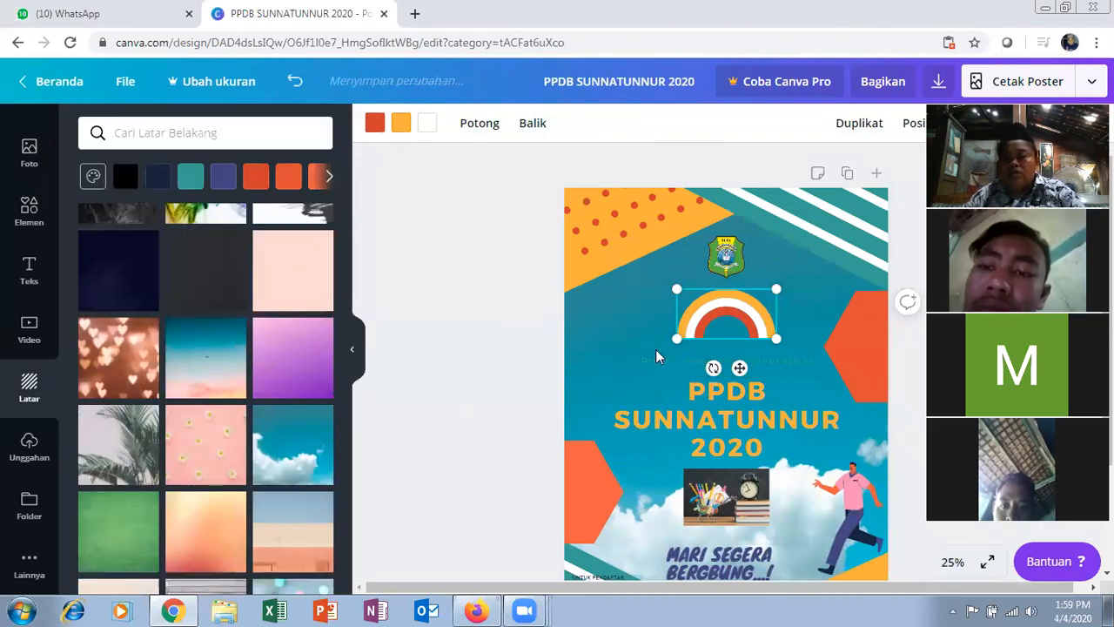
- Open the poster's download settings, review the available file types and choose JPG
{"action": "scroll", "coordinate": [679, 362], "scroll_direction": "down", "scroll_amount": 2}
{"action": "scroll", "coordinate": [661, 400], "scroll_direction": "down", "scroll_amount": 2}
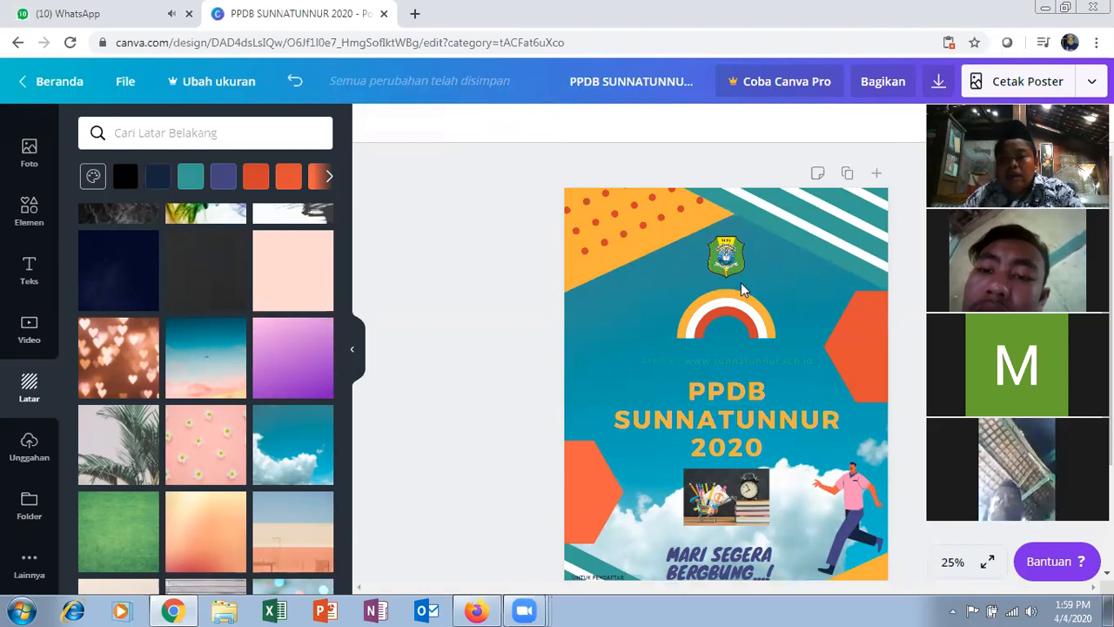
{"action": "scroll", "coordinate": [731, 273], "scroll_direction": "down", "scroll_amount": 1}
{"action": "scroll", "coordinate": [797, 258], "scroll_direction": "down", "scroll_amount": 1}
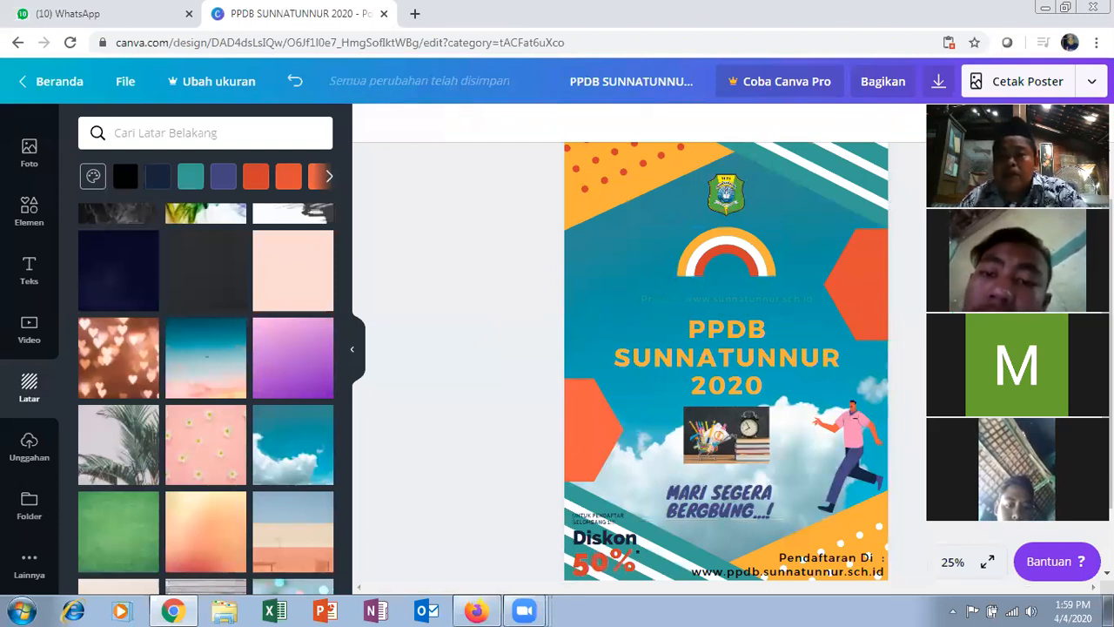
{"action": "left_click", "coordinate": [937, 84]}
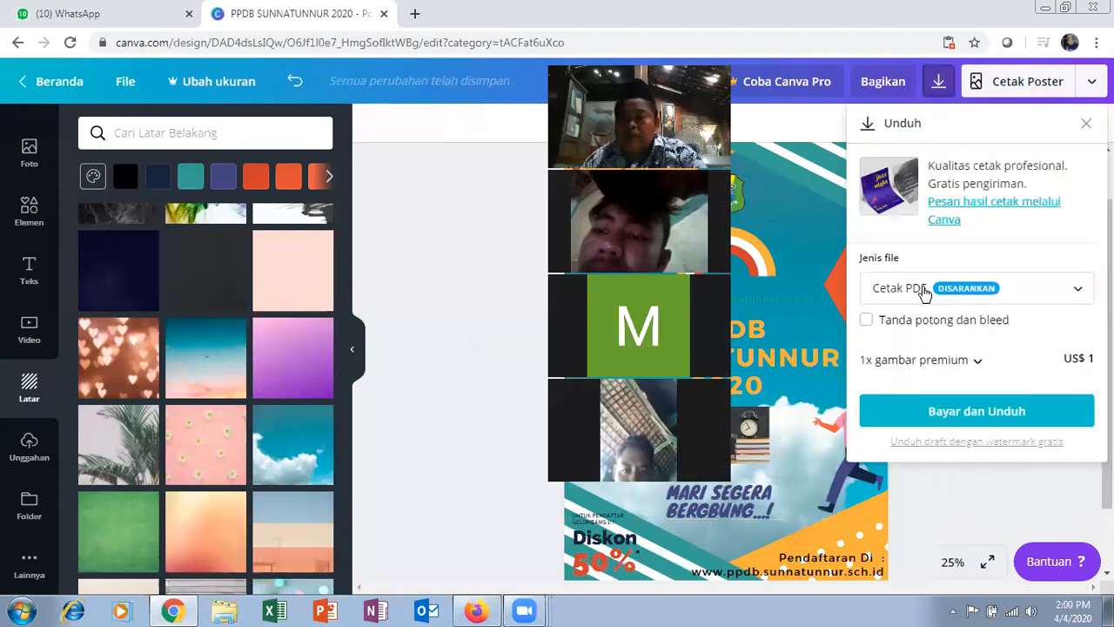
{"action": "left_click", "coordinate": [1079, 288]}
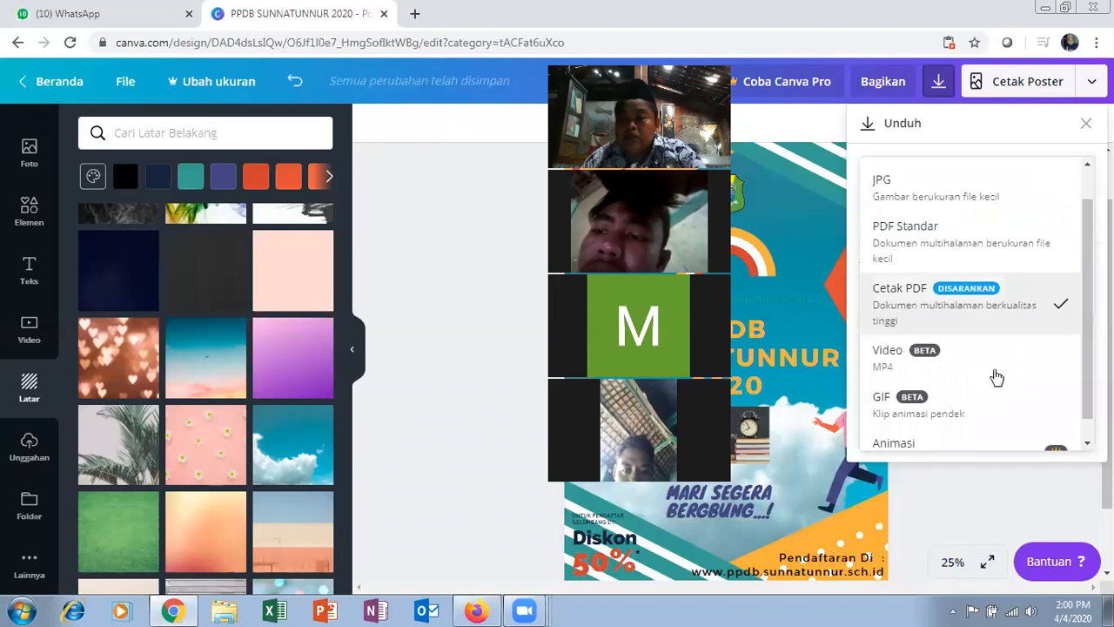
{"action": "scroll", "coordinate": [989, 382], "scroll_direction": "down", "scroll_amount": 1}
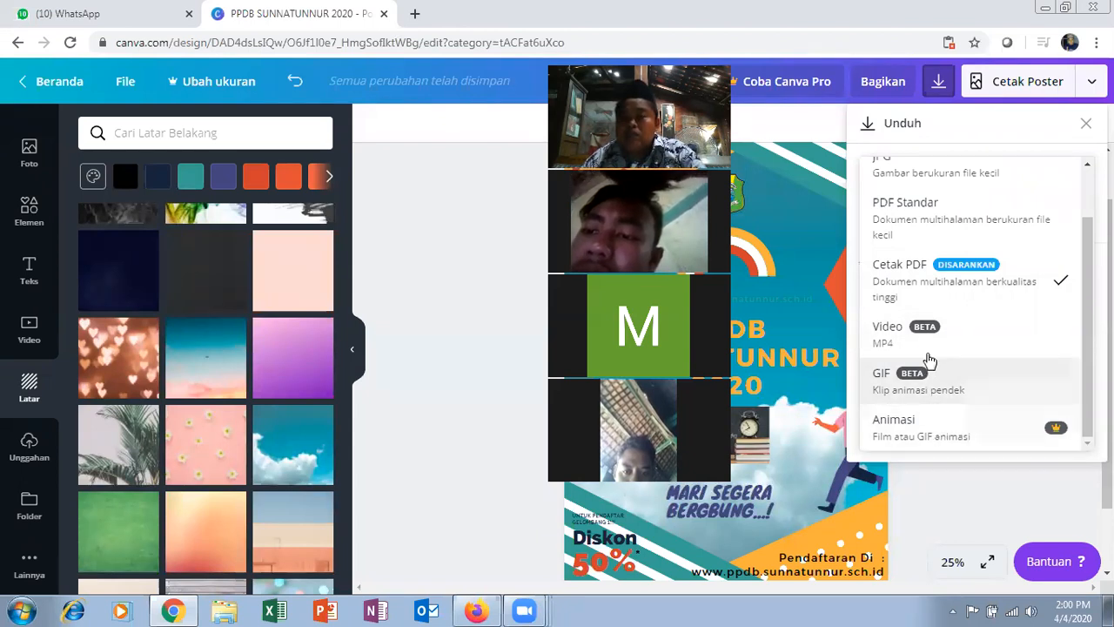
{"action": "scroll", "coordinate": [927, 341], "scroll_direction": "up", "scroll_amount": 2}
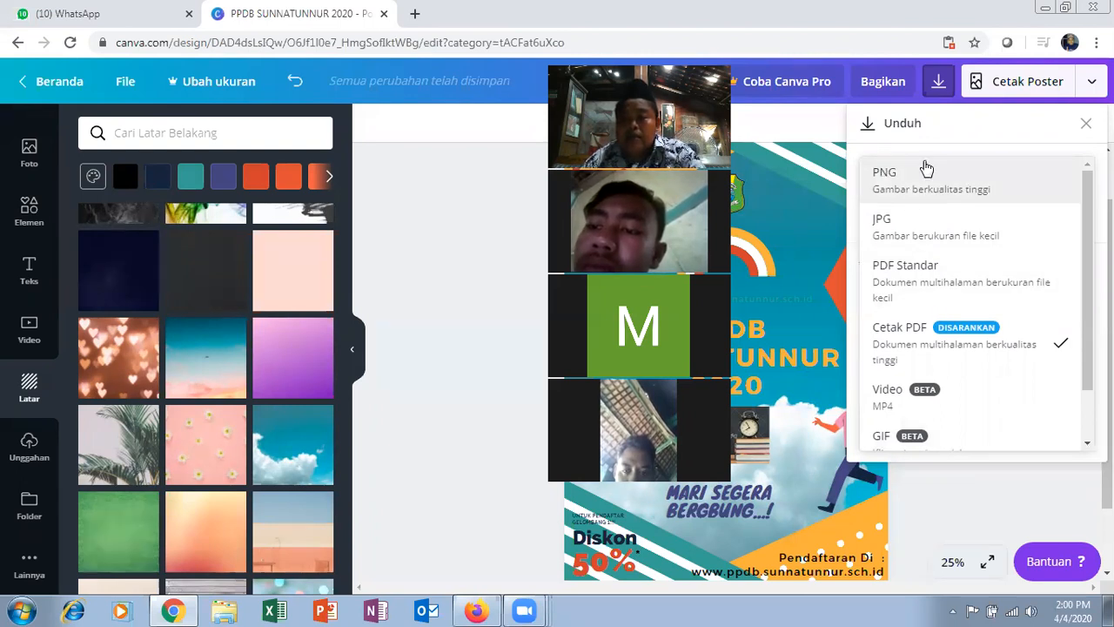
{"action": "left_click", "coordinate": [939, 242]}
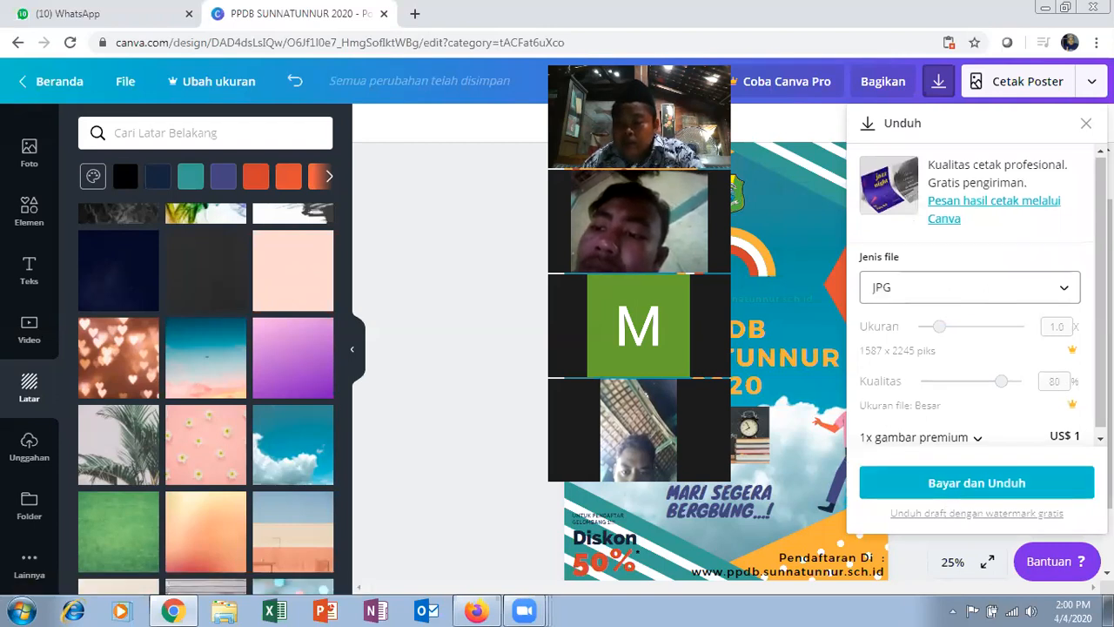
- Download the poster as a free watermarked JPG draft and try to view the downloaded image in Windows Photo Viewer
{"action": "scroll", "coordinate": [974, 304], "scroll_direction": "down", "scroll_amount": 1}
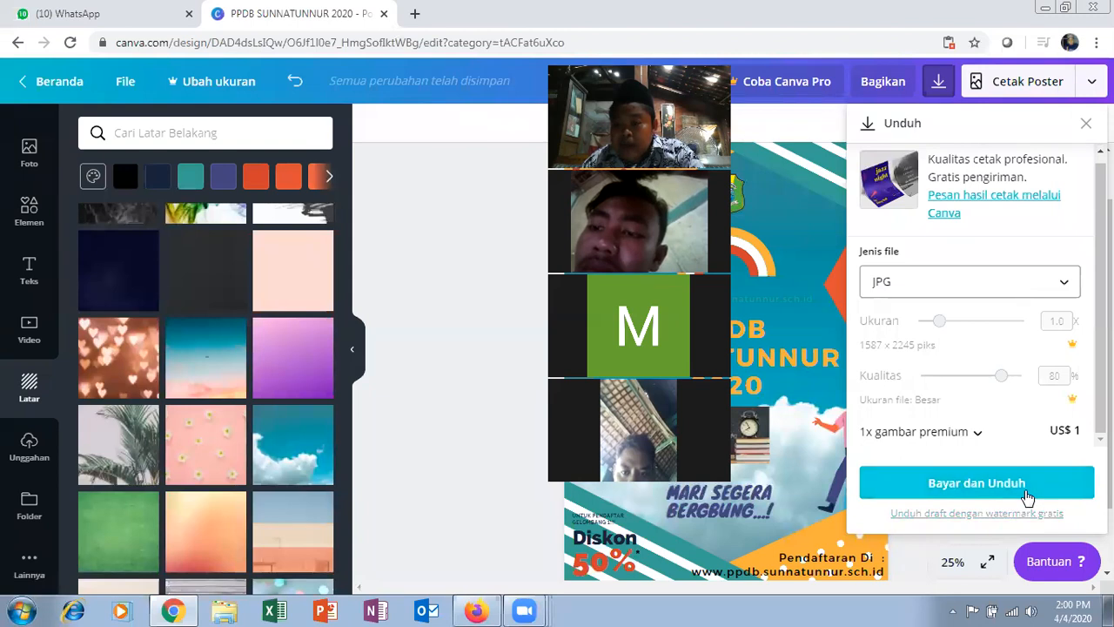
{"action": "left_click", "coordinate": [977, 515]}
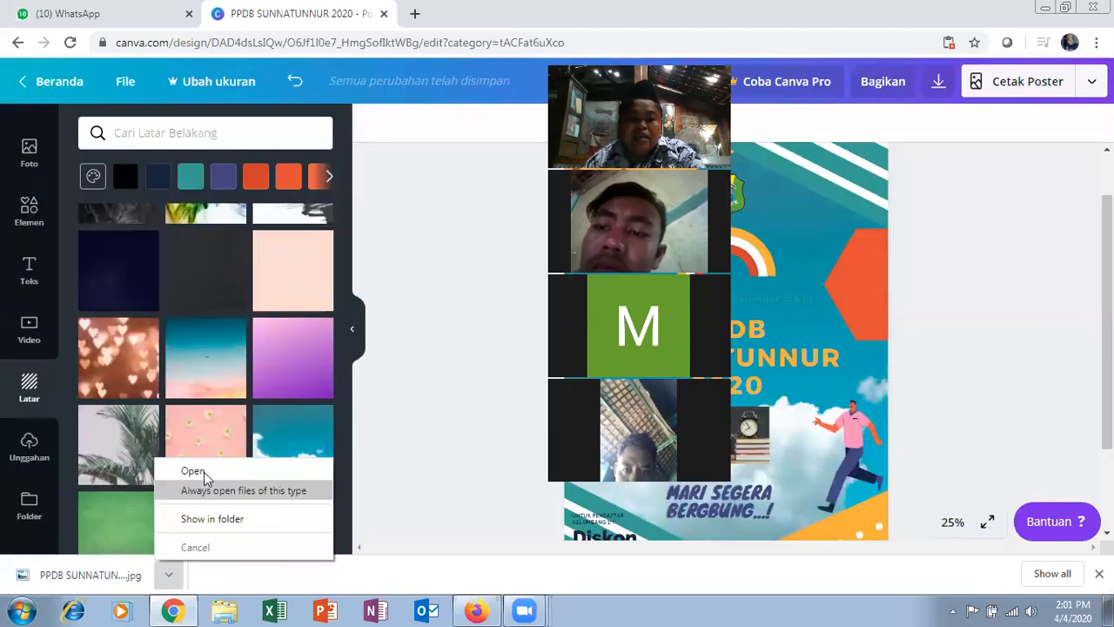
{"action": "left_click", "coordinate": [204, 472]}
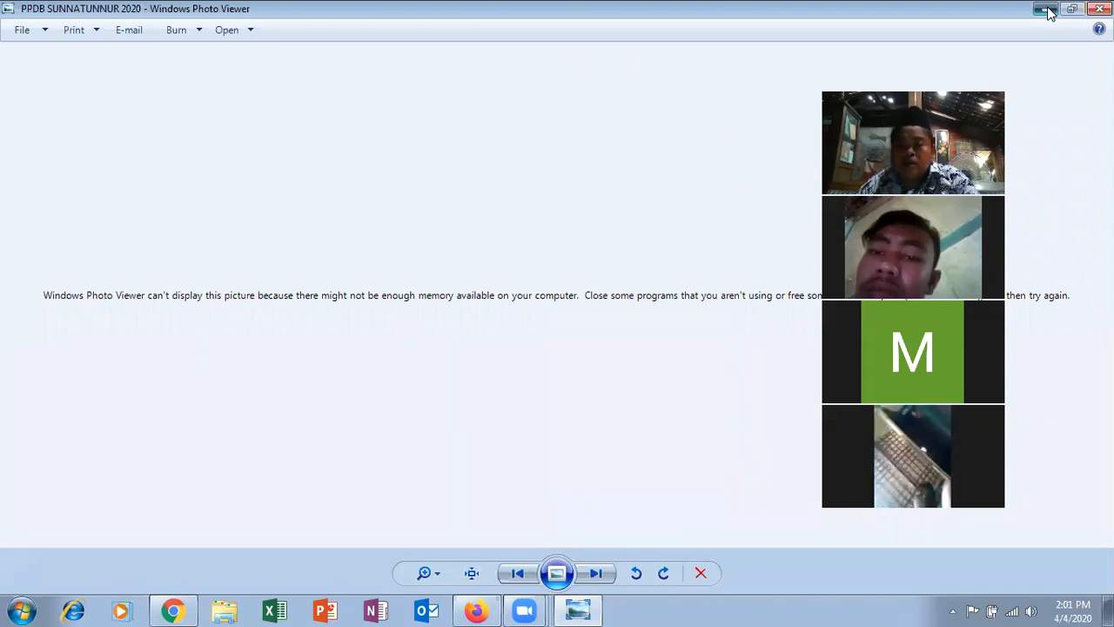
{"action": "left_click", "coordinate": [576, 609]}
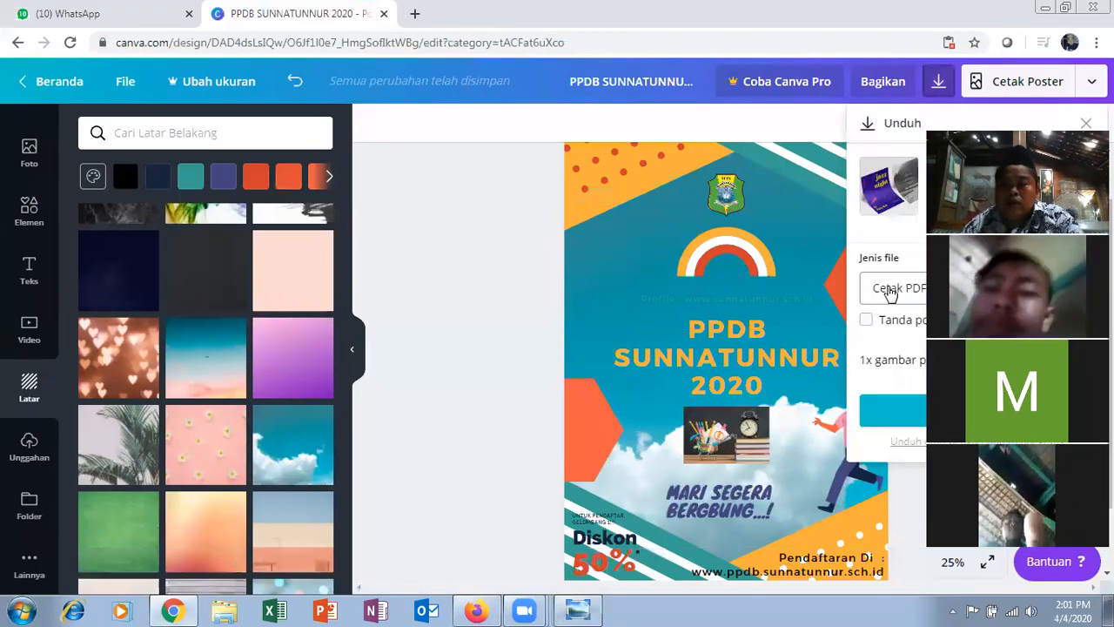
- Download the poster as a free watermarked draft in the Cetak PDF file type and open the downloaded PDF
{"action": "left_click", "coordinate": [896, 291]}
{"action": "left_click", "coordinate": [901, 299]}
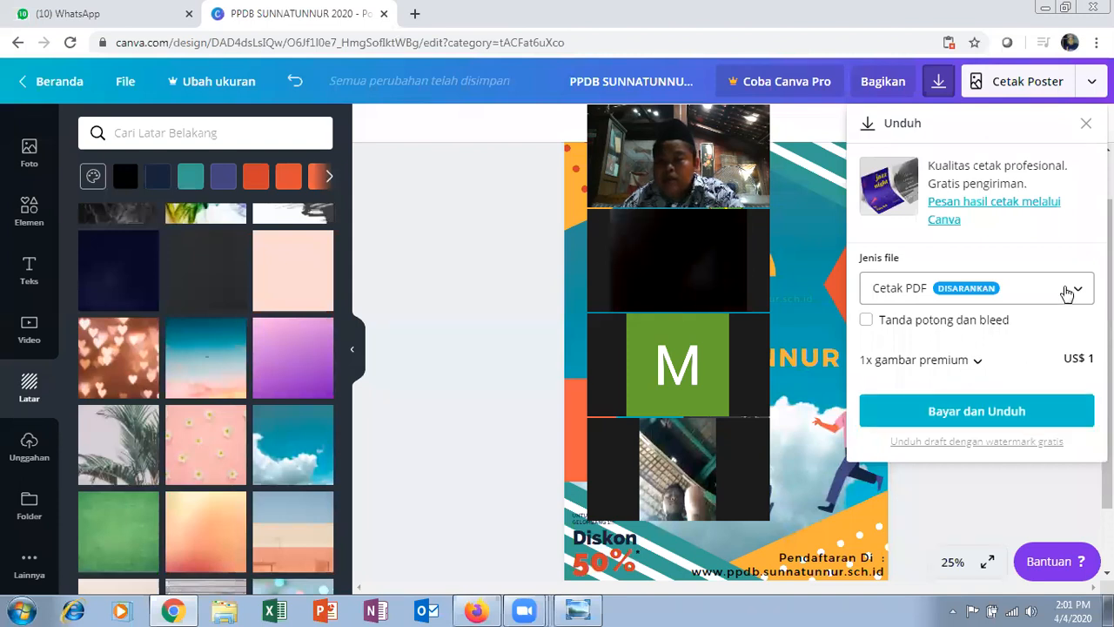
{"action": "left_click", "coordinate": [957, 296]}
{"action": "left_click", "coordinate": [908, 311]}
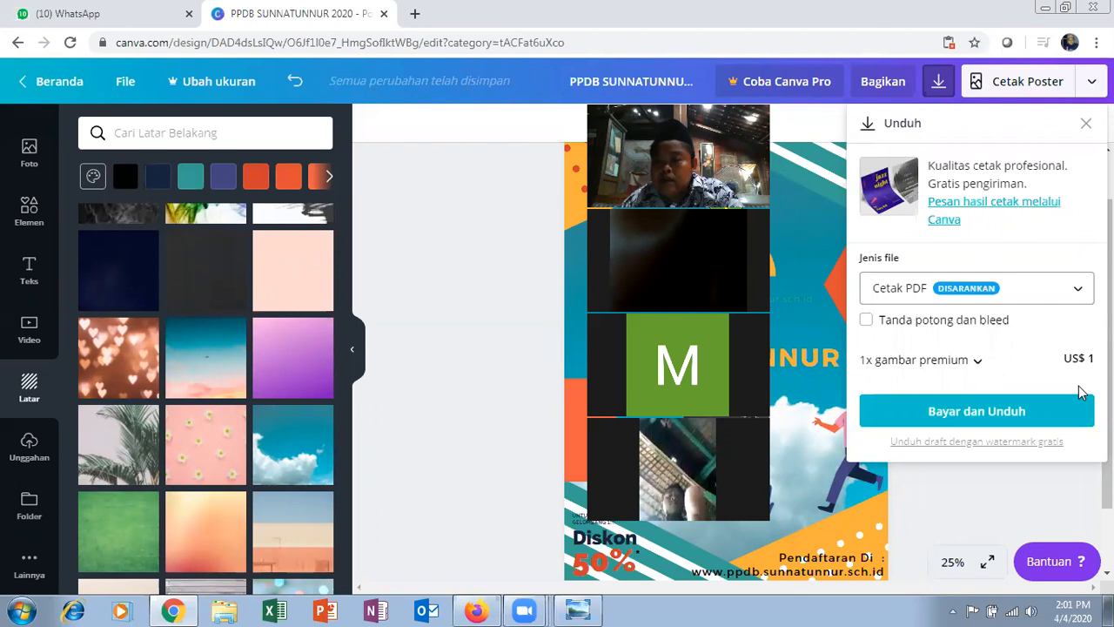
{"action": "left_click", "coordinate": [1050, 442]}
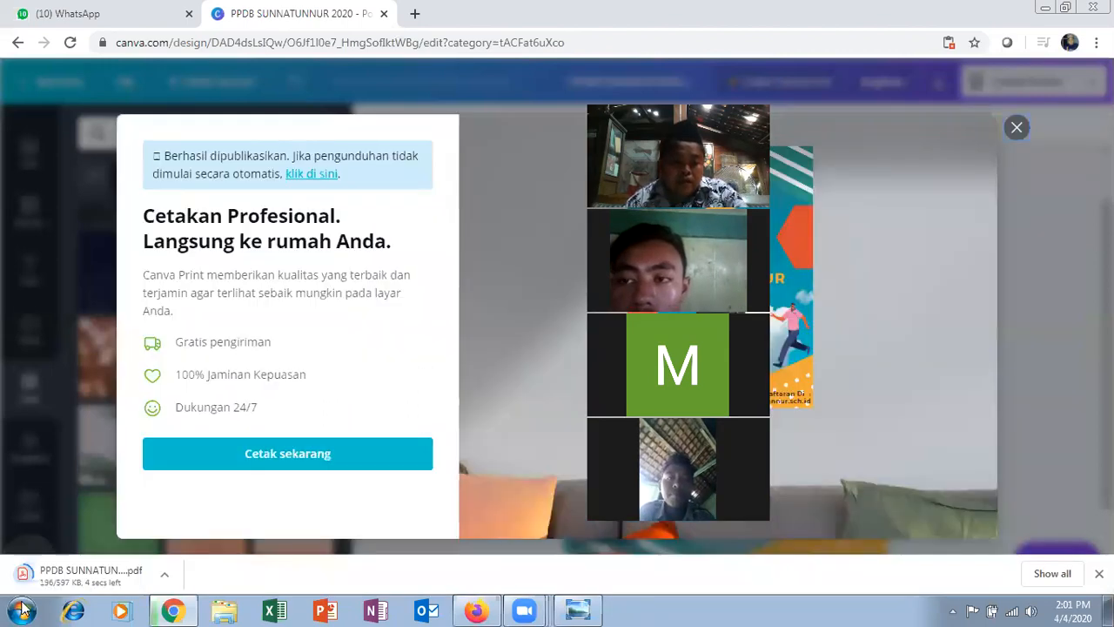
{"action": "left_click", "coordinate": [169, 574]}
{"action": "left_click", "coordinate": [200, 451]}
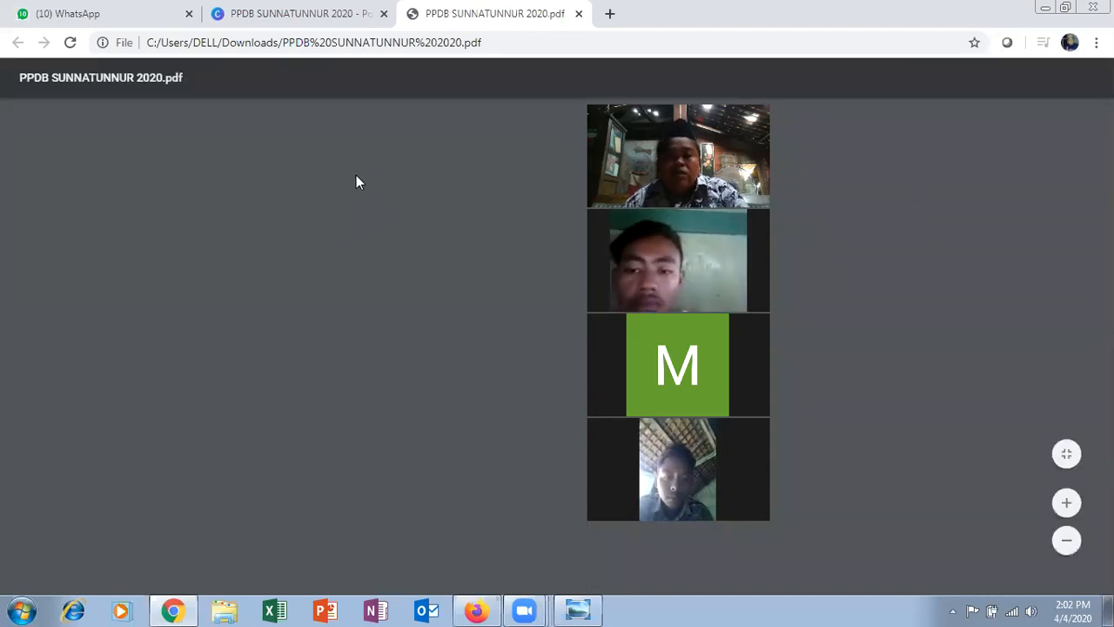
- Examine the downloaded poster PDF from the logo down to the registration text, including the whole page at once
{"action": "scroll", "coordinate": [391, 186], "scroll_direction": "down", "scroll_amount": 2}
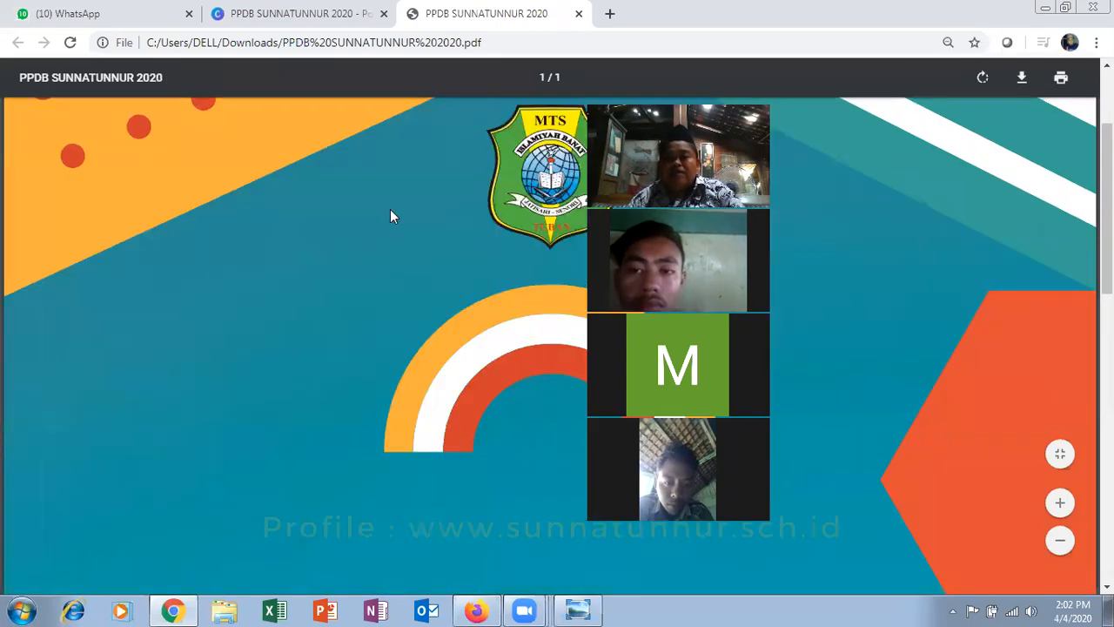
{"action": "scroll", "coordinate": [386, 230], "scroll_direction": "down", "scroll_amount": 5}
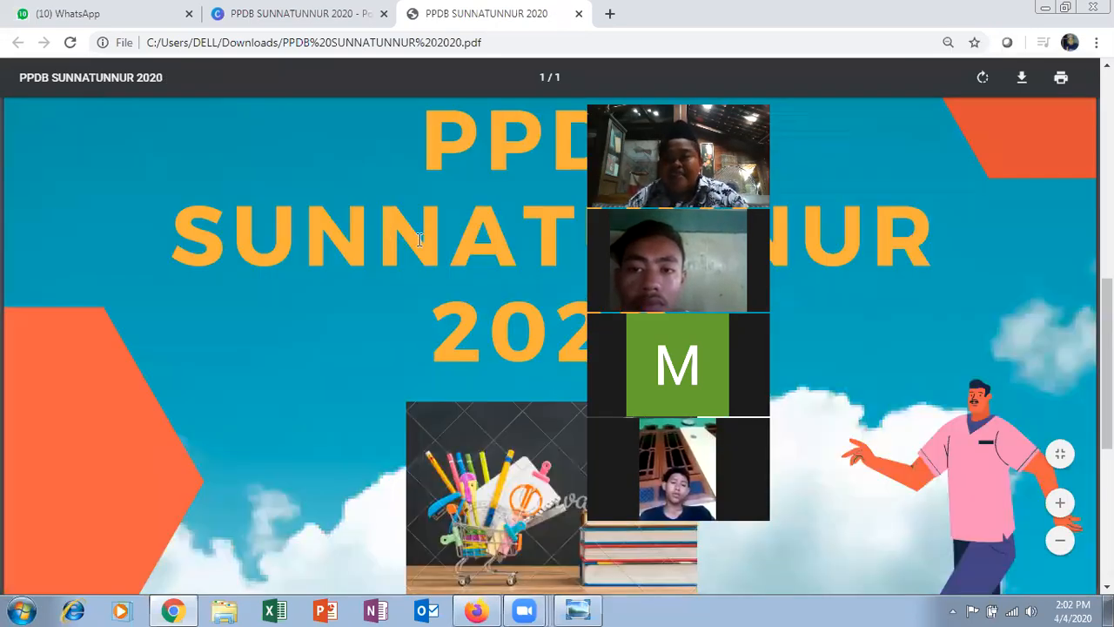
{"action": "scroll", "coordinate": [935, 220], "scroll_direction": "up", "scroll_amount": 2}
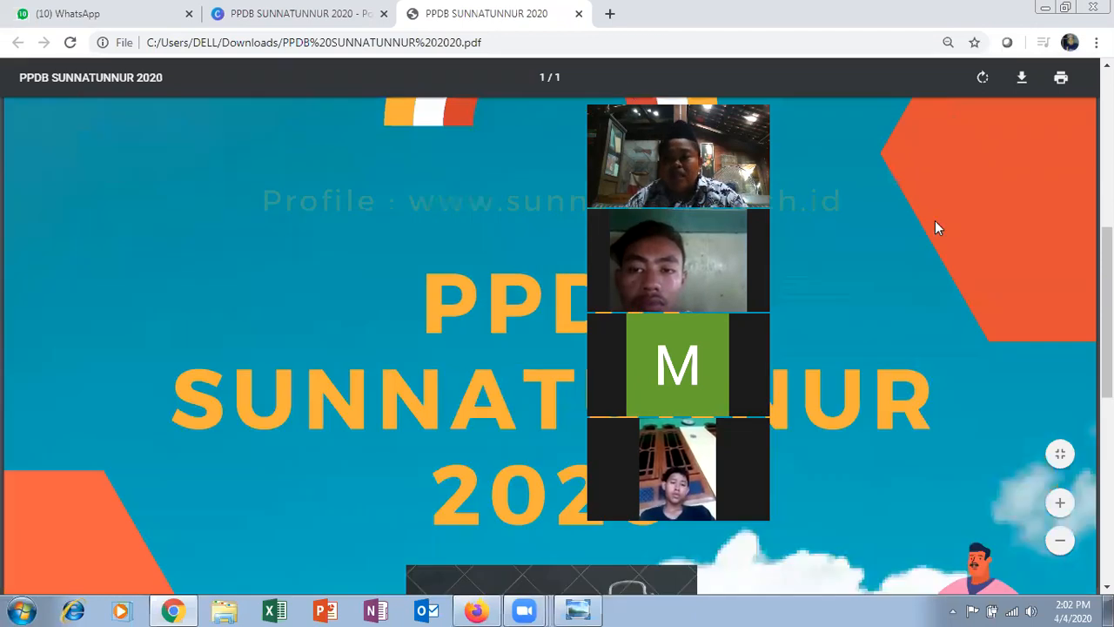
{"action": "scroll", "coordinate": [923, 259], "scroll_direction": "down", "scroll_amount": 3}
{"action": "scroll", "coordinate": [927, 299], "scroll_direction": "down", "scroll_amount": 4}
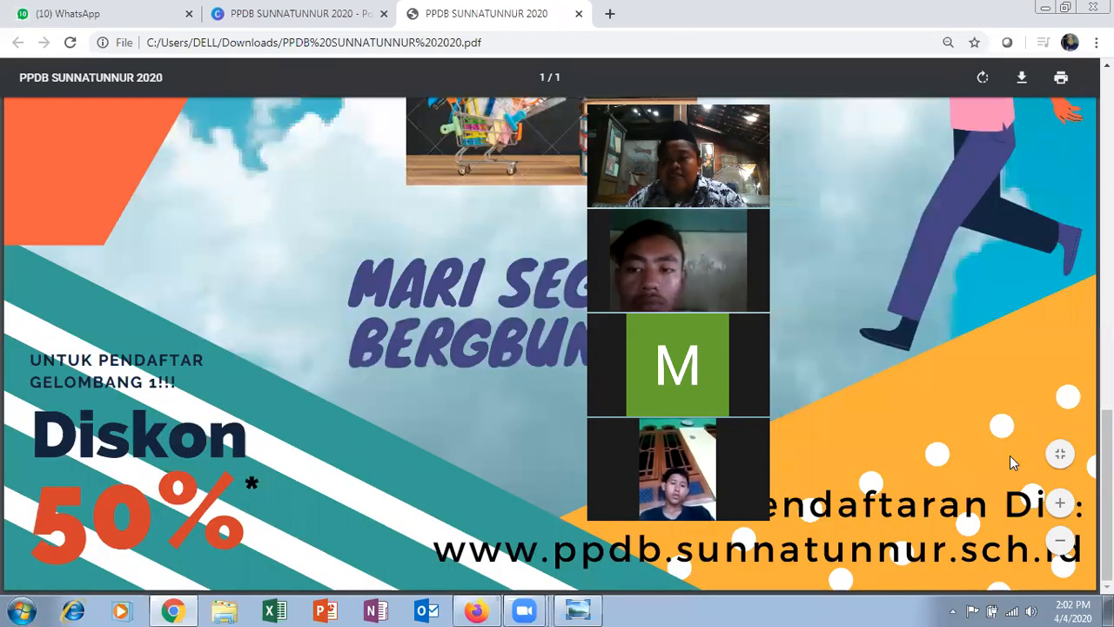
{"action": "left_click", "coordinate": [1060, 543]}
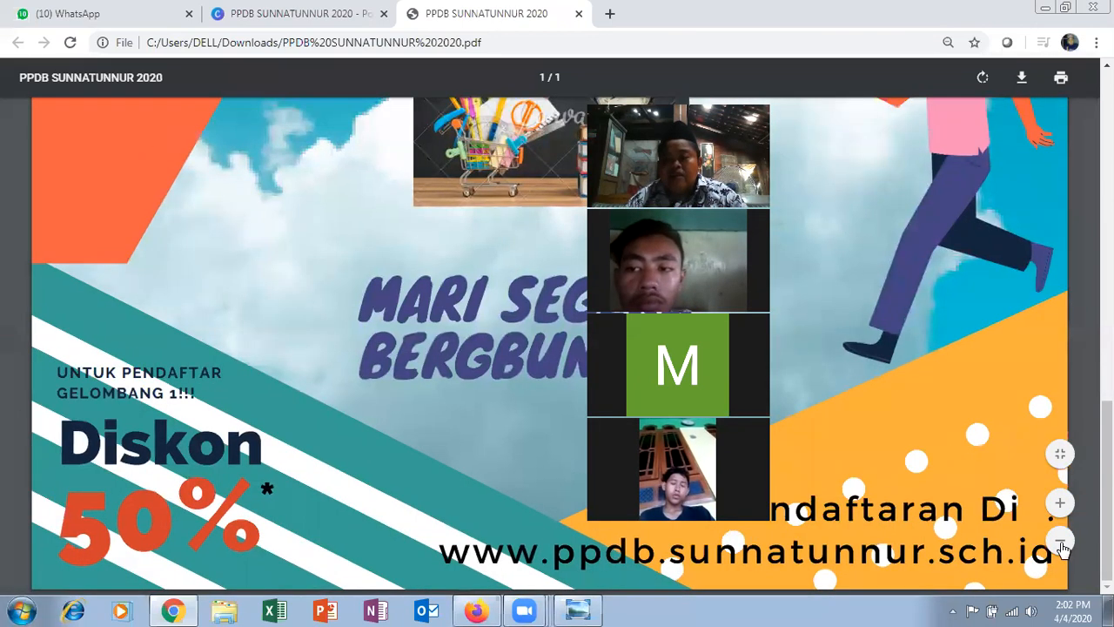
{"action": "left_click", "coordinate": [1060, 543]}
{"action": "left_click", "coordinate": [1060, 543]}
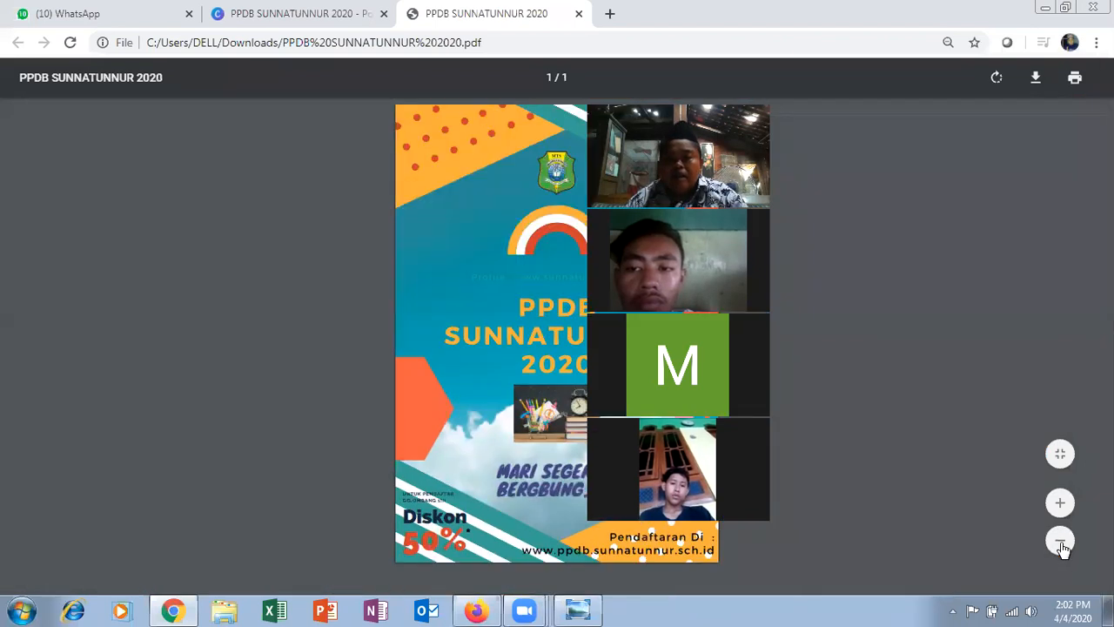